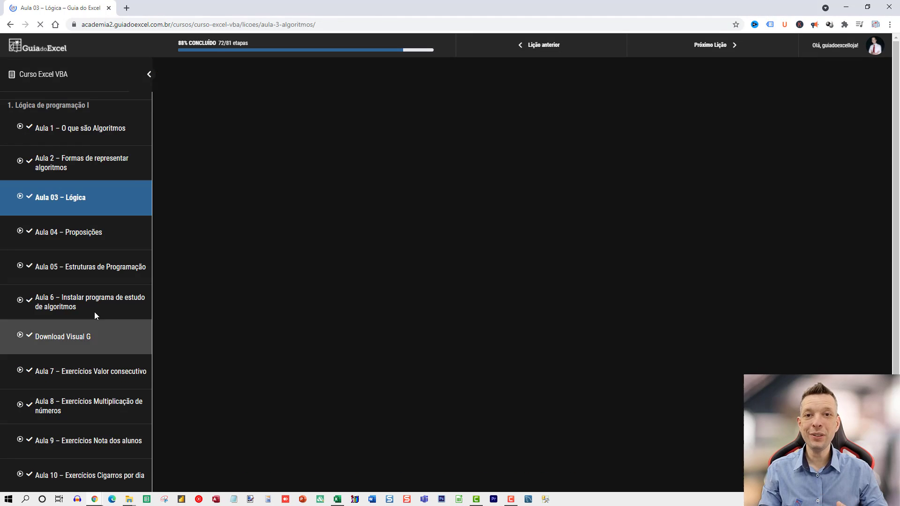
# Step: Browse the Curso Excel VBA lesson list down to the Cases section and open Aula 46 – Ribbons menus personalizados 2.2
pyautogui.scroll(-5, 95, 311)
pyautogui.scroll(-15, 76, 371)
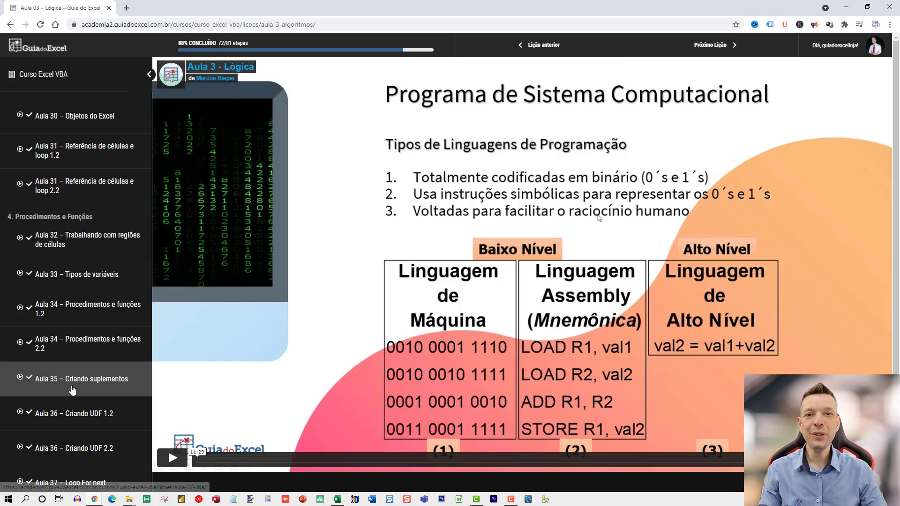
pyautogui.scroll(-6, 70, 372)
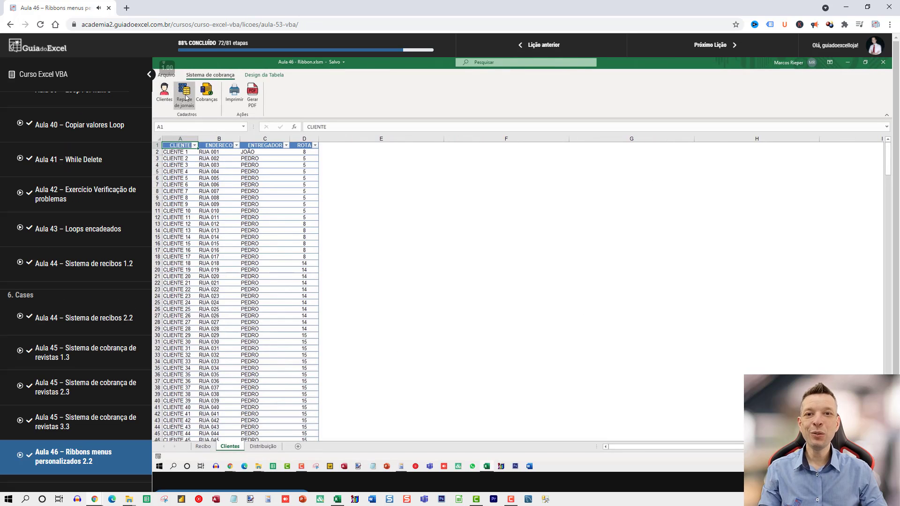
pyautogui.click(185, 96)
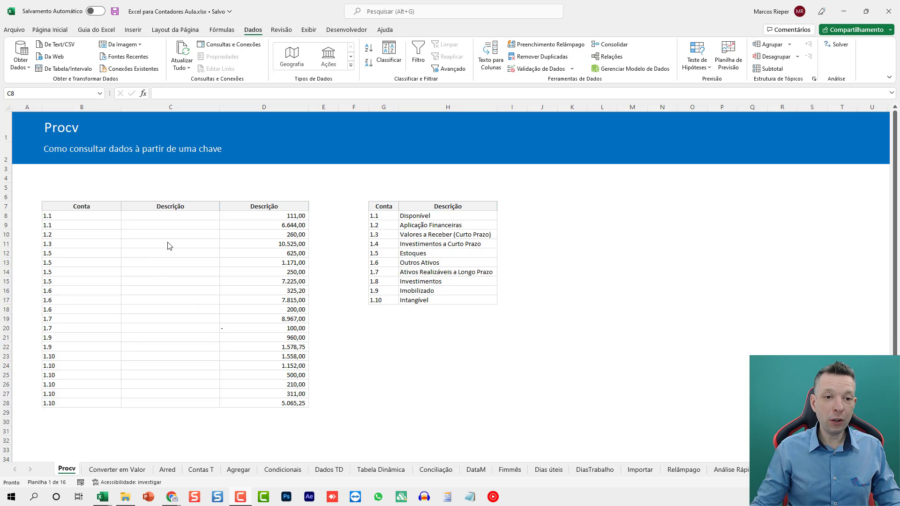
# Step: Examine the empty Descrição column and the account descriptions in H8:H17 on the Procv sheet
pyautogui.click(168, 206)
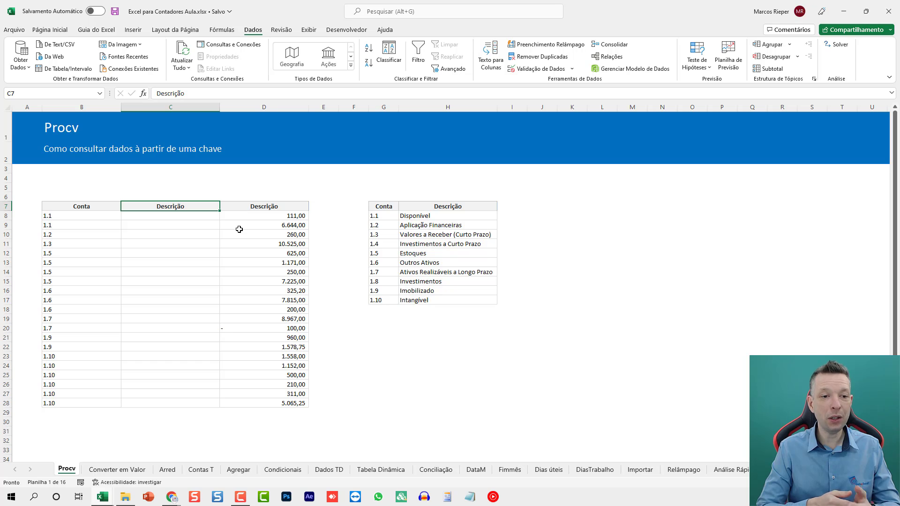
pyautogui.click(166, 218)
pyautogui.click(442, 218)
pyautogui.moveTo(443, 218); pyautogui.dragTo(436, 300)
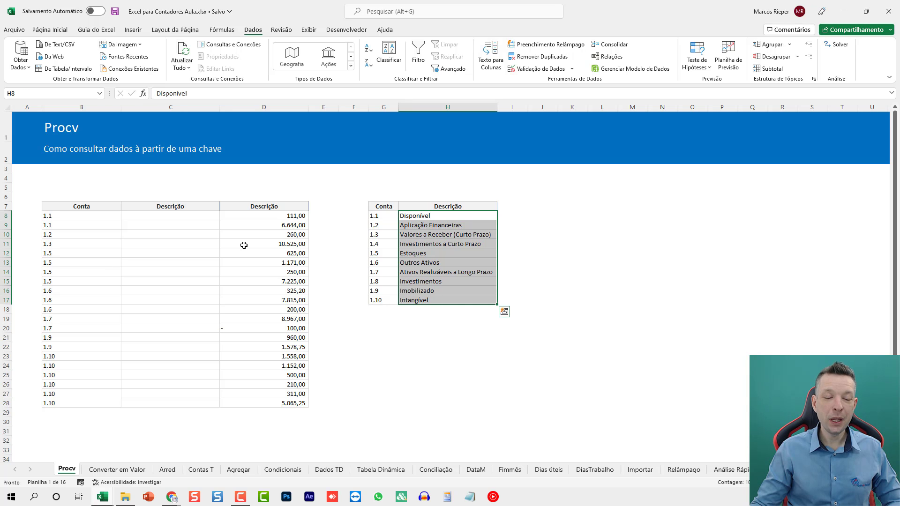
# Step: Start a PROCV formula in C8 that uses the account in B8 as the lookup value
pyautogui.click(177, 217)
pyautogui.hscroll(1, 231, 249)
pyautogui.scroll(3, 231, 249)
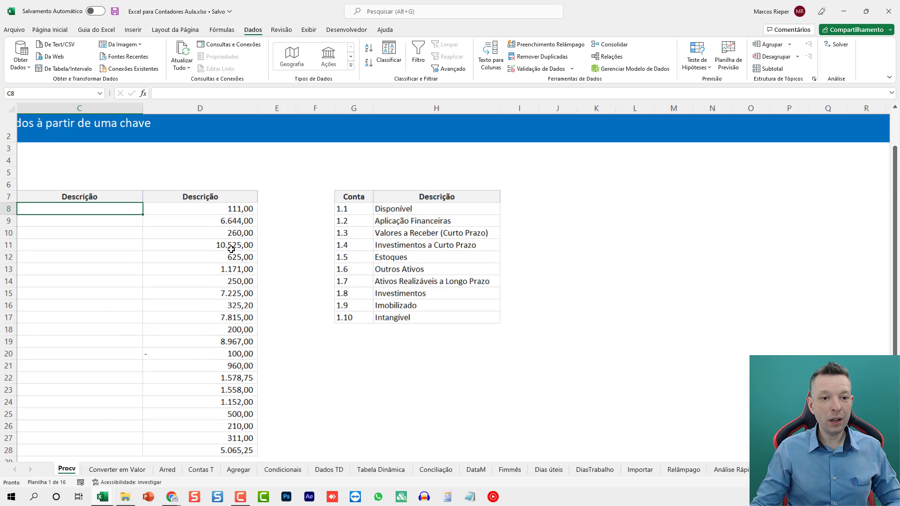
pyautogui.hscroll(-2, 247, 251)
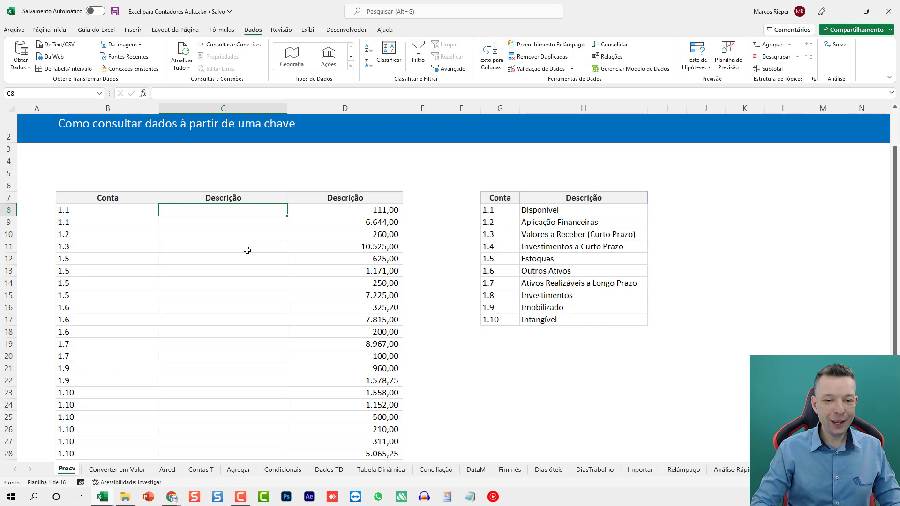
pyautogui.write('=pro')
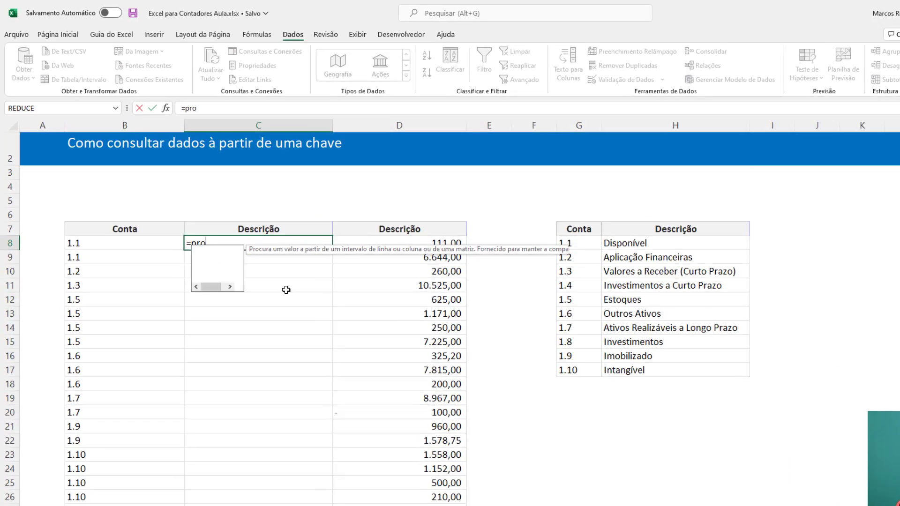
pyautogui.press('BackSpace')
pyautogui.press('BackSpace')
pyautogui.press('BackSpace')
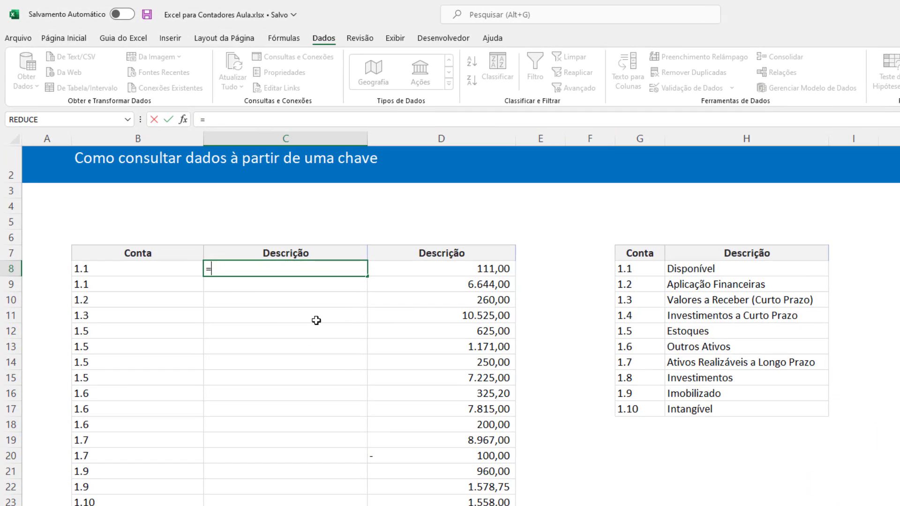
pyautogui.write('PROCV(')
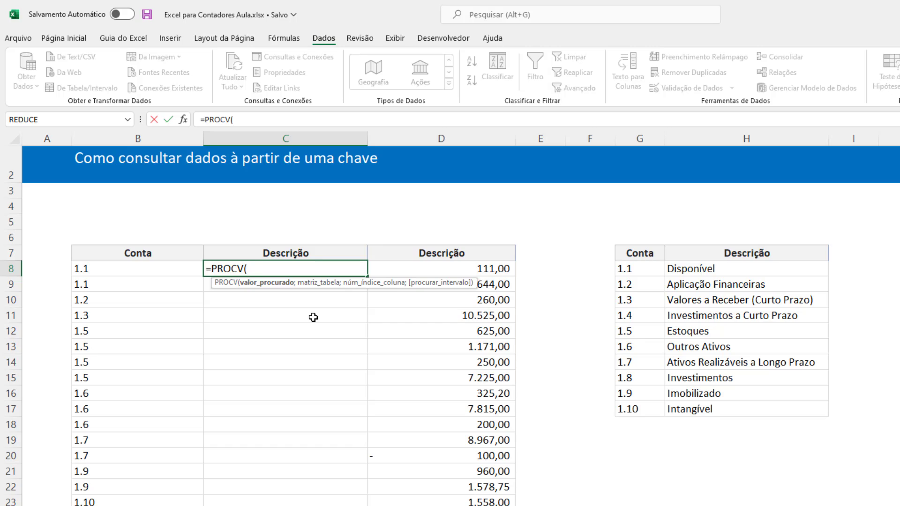
pyautogui.press('Left')
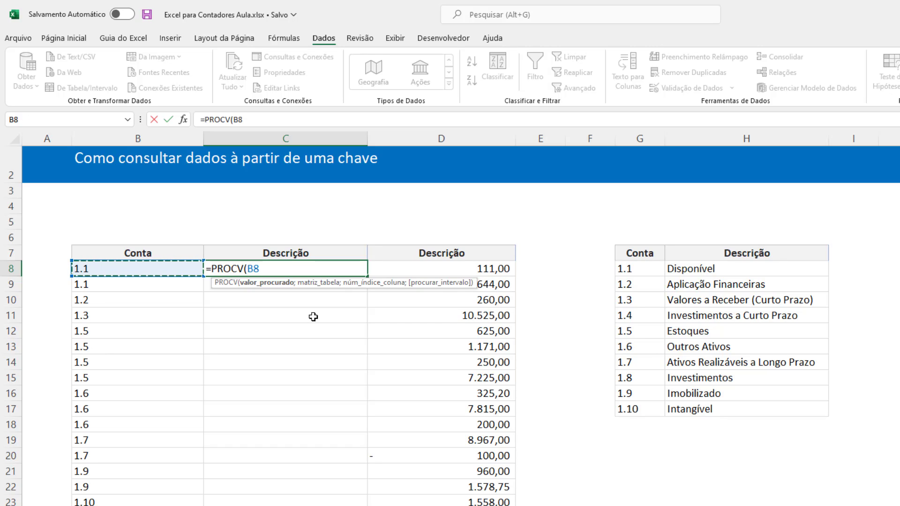
pyautogui.write(';')
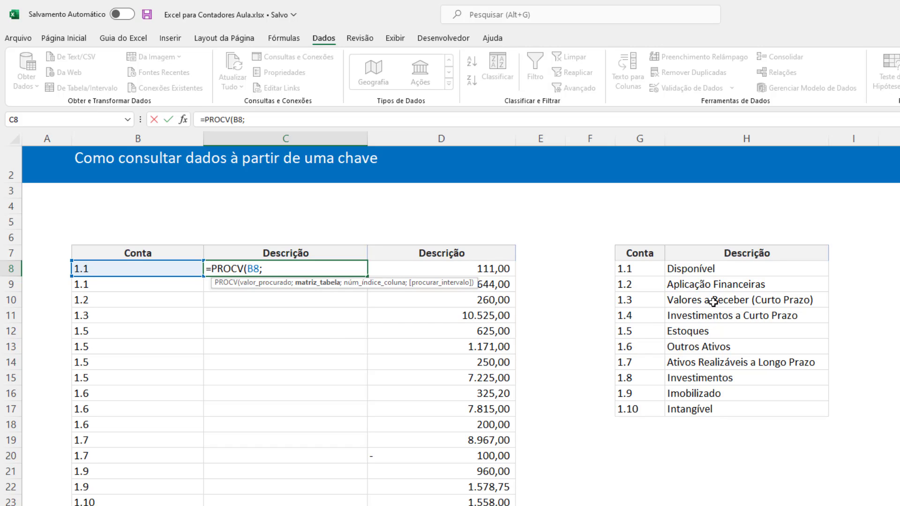
# Step: Complete the PROCV formula with the absolute range $G$8:$H$17, column index 2 and exact match 0
pyautogui.moveTo(647, 271); pyautogui.dragTo(696, 404)
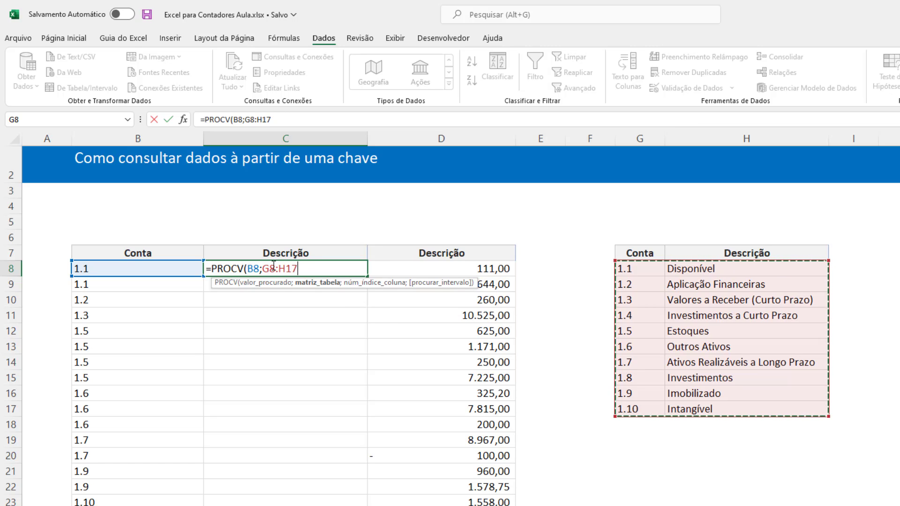
pyautogui.press('F4')
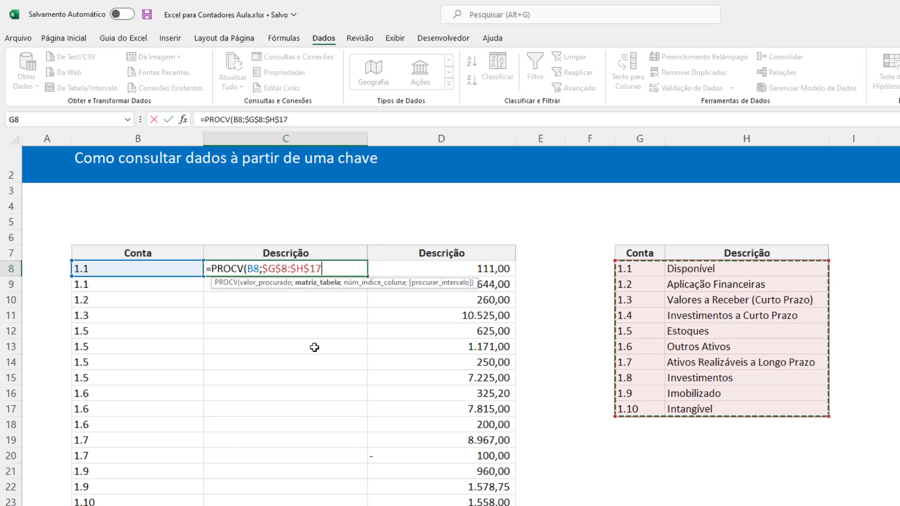
pyautogui.write(';2')
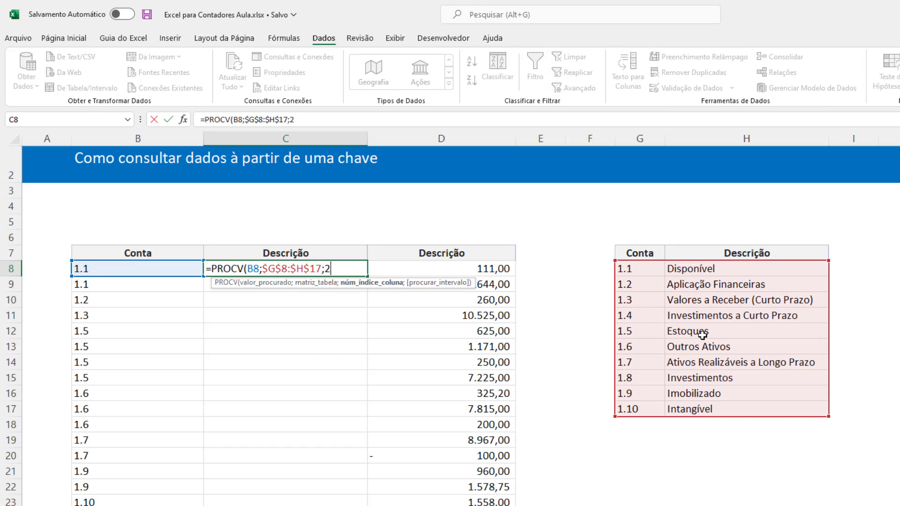
pyautogui.write(';0')
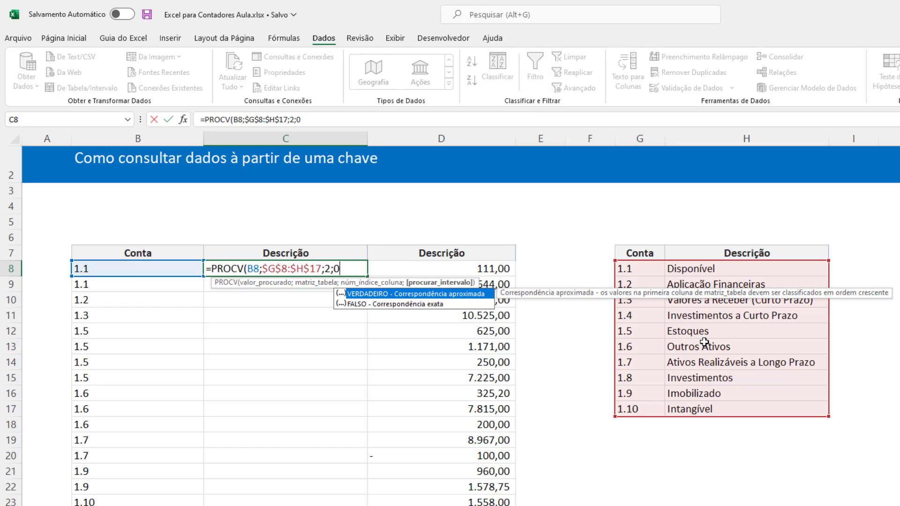
pyautogui.write(')')
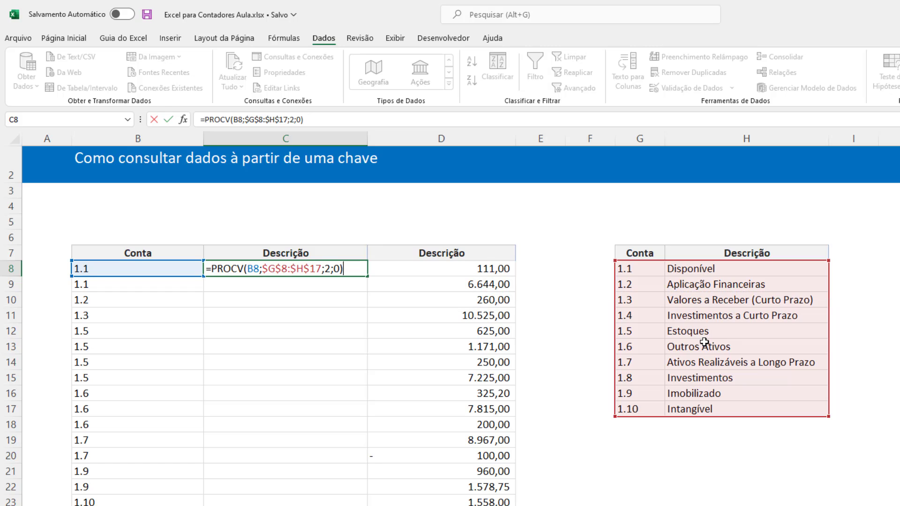
pyautogui.press('Return')
# Step: Fill the PROCV formula from C8 down the Descrição column to the table's last row
pyautogui.press('Up')
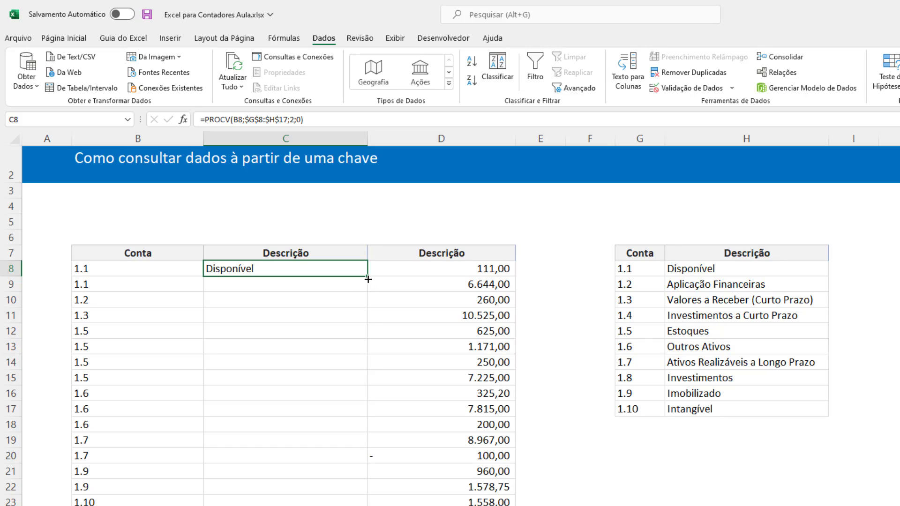
pyautogui.moveTo(368, 279); pyautogui.dragTo(361, 504)
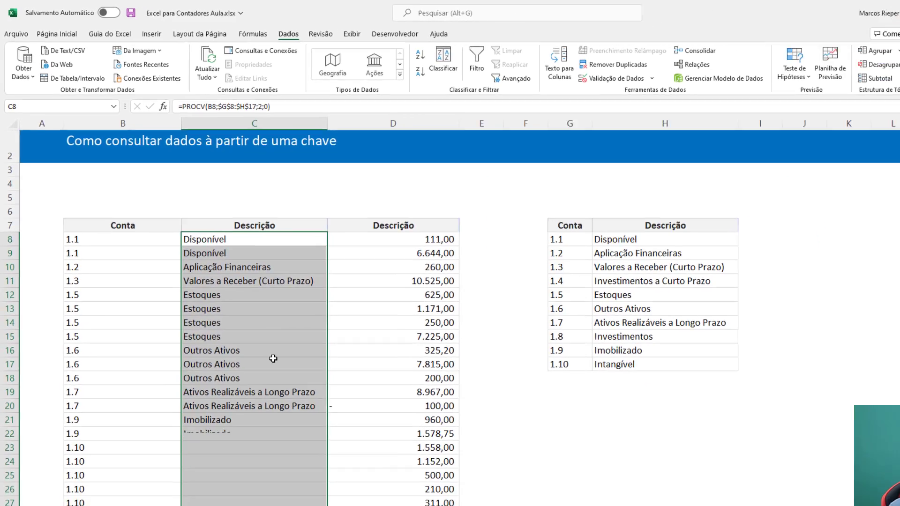
pyautogui.click(227, 269)
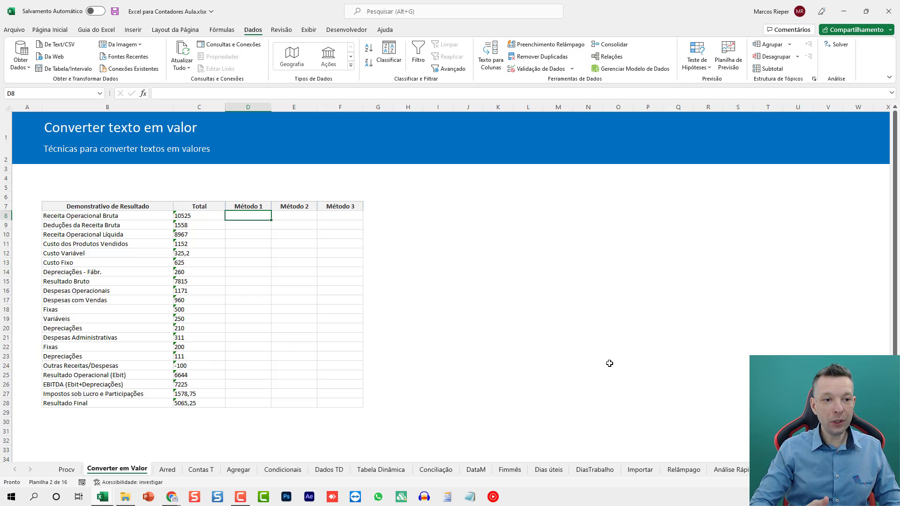
pyautogui.write('=')
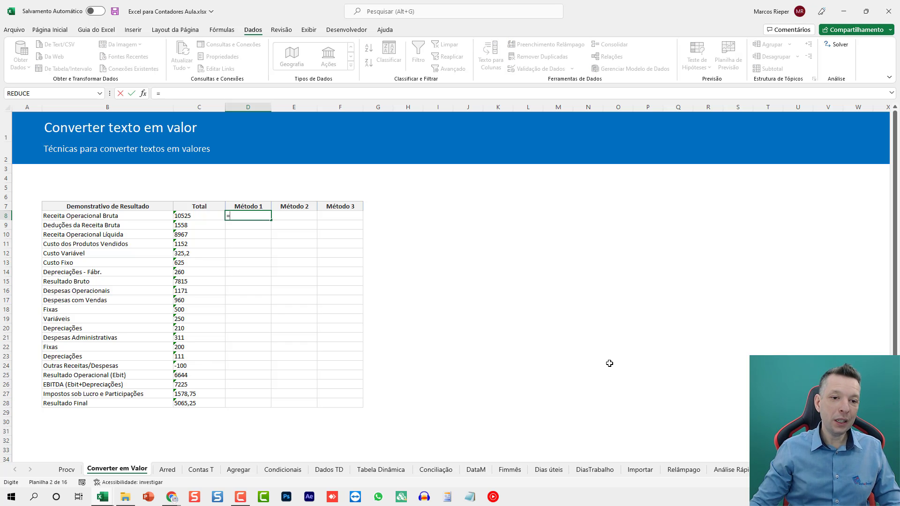
pyautogui.press('Escape')
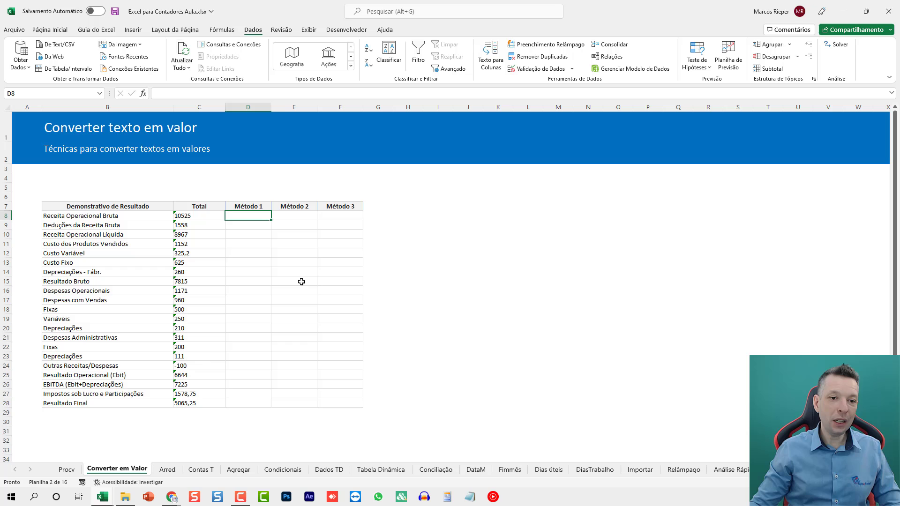
pyautogui.click(180, 215)
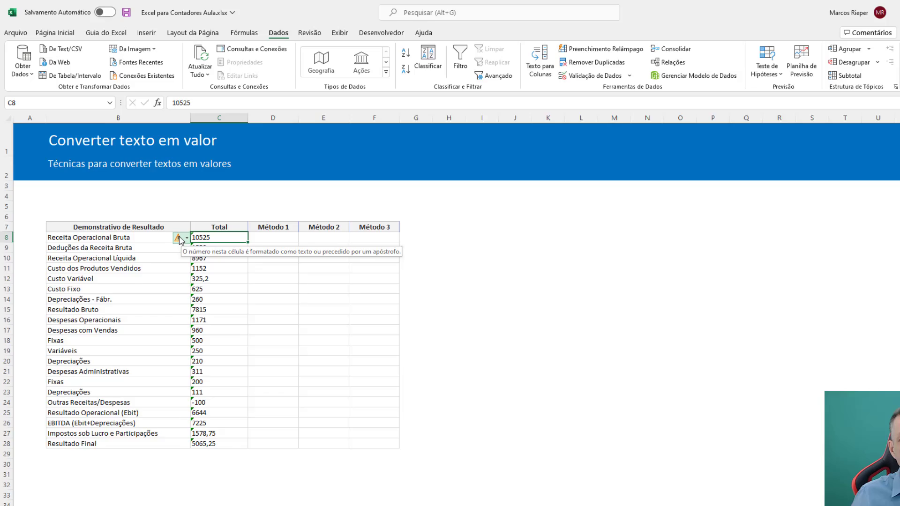
pyautogui.click(180, 238)
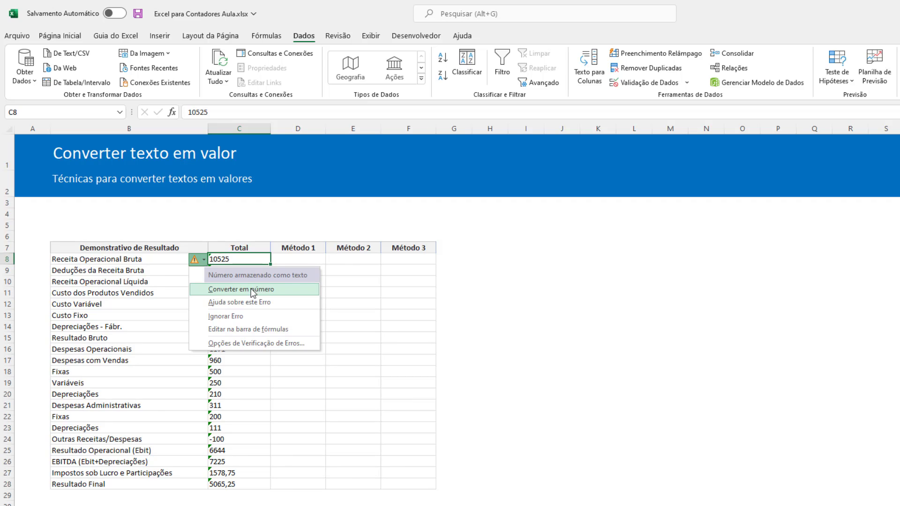
pyautogui.click(297, 257)
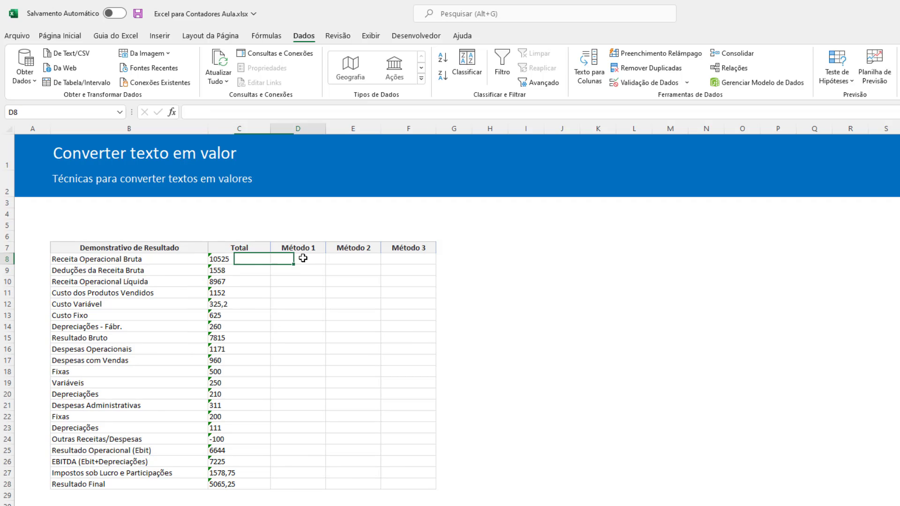
# Step: Try converting the text values in C8:C28 of the Total column to numbers, and undo the conversion
pyautogui.click(237, 261)
pyautogui.moveTo(237, 259); pyautogui.dragTo(237, 484)
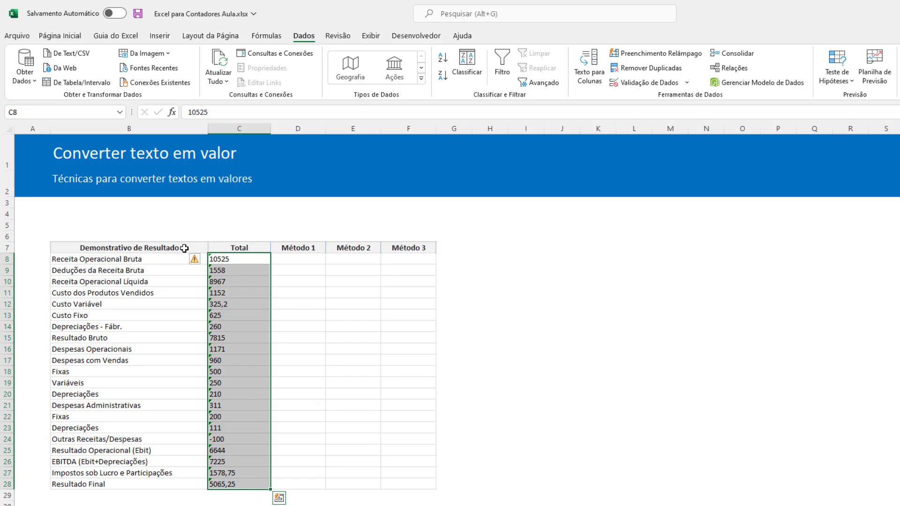
pyautogui.click(197, 259)
pyautogui.click(233, 288)
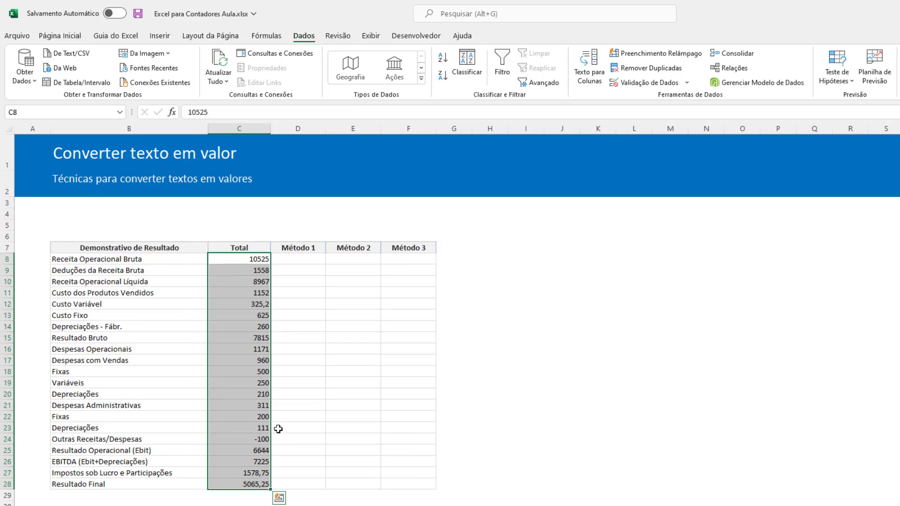
pyautogui.hotkey('ctrl', 'z')
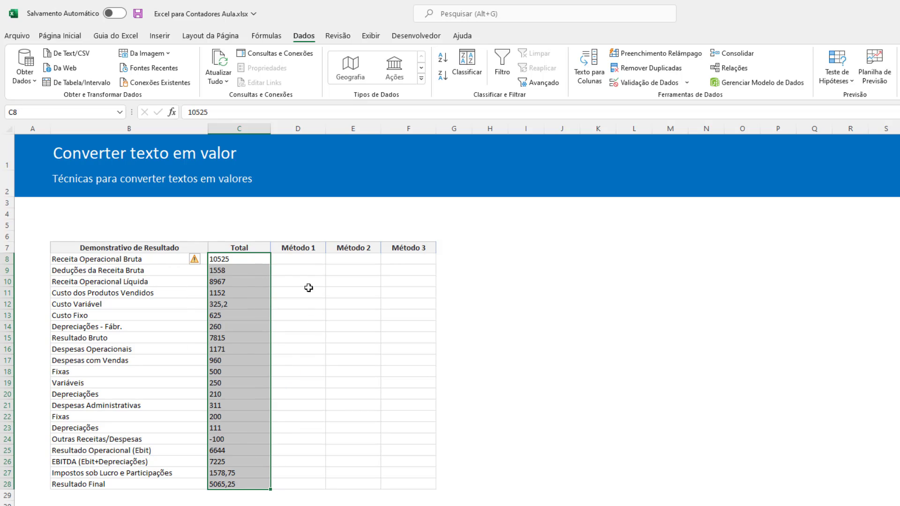
# Step: Try summing the text values of the Total column from C8 down with SOMA in D8, and clear the cell
pyautogui.click(294, 257)
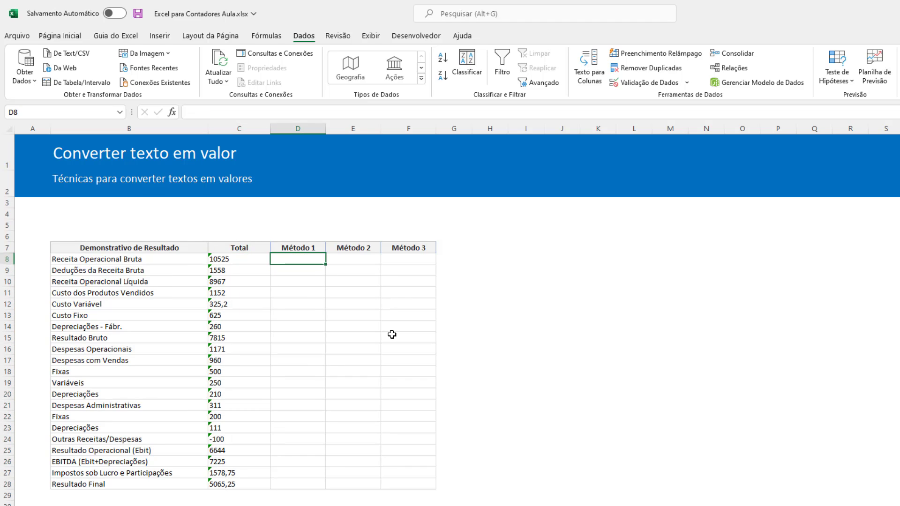
pyautogui.write('=SOMA(')
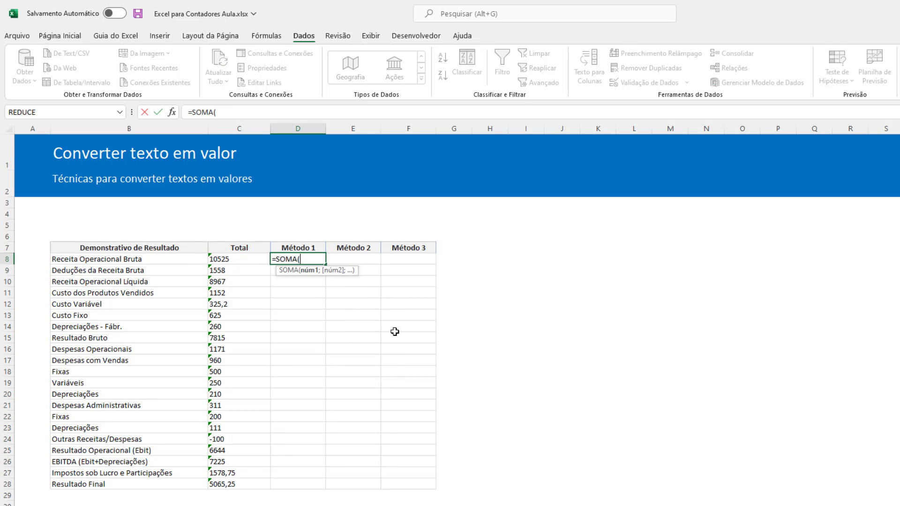
pyautogui.press('Left')
pyautogui.hotkey('ctrl', 'shift', 'Down')
pyautogui.press('Return')
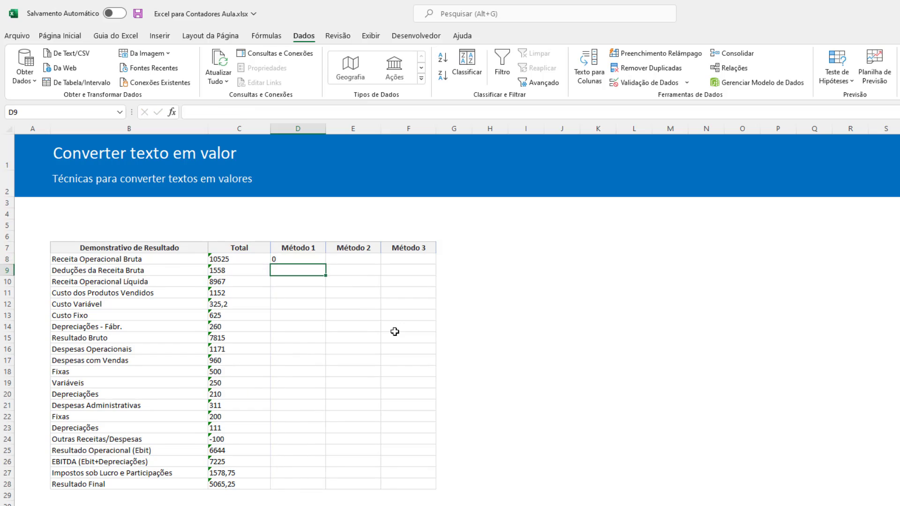
pyautogui.press('Up')
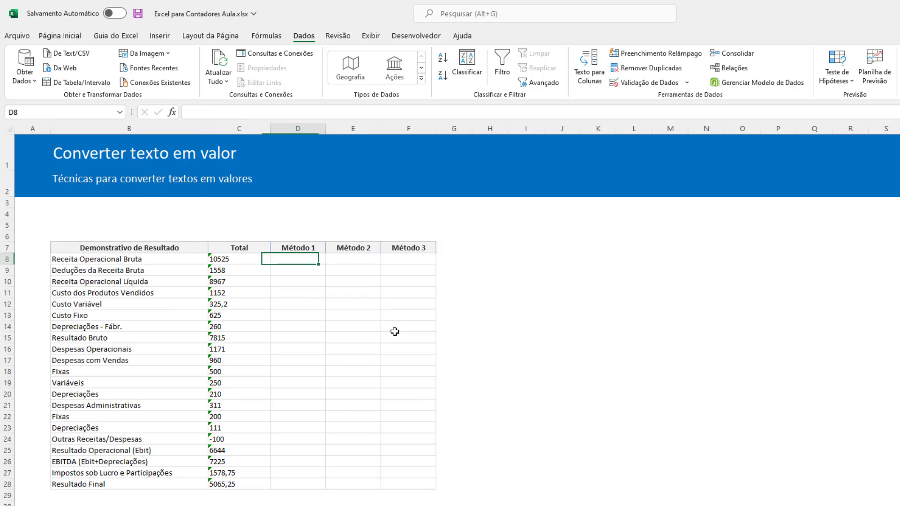
# Step: Apply the Geral number format to the Método 1 to Método 3 cells D8:F28, and select D8
pyautogui.keyDown('shift'); pyautogui.click(407, 475); pyautogui.keyUp('shift')
pyautogui.keyDown('shift'); pyautogui.click(419, 483); pyautogui.keyUp('shift')
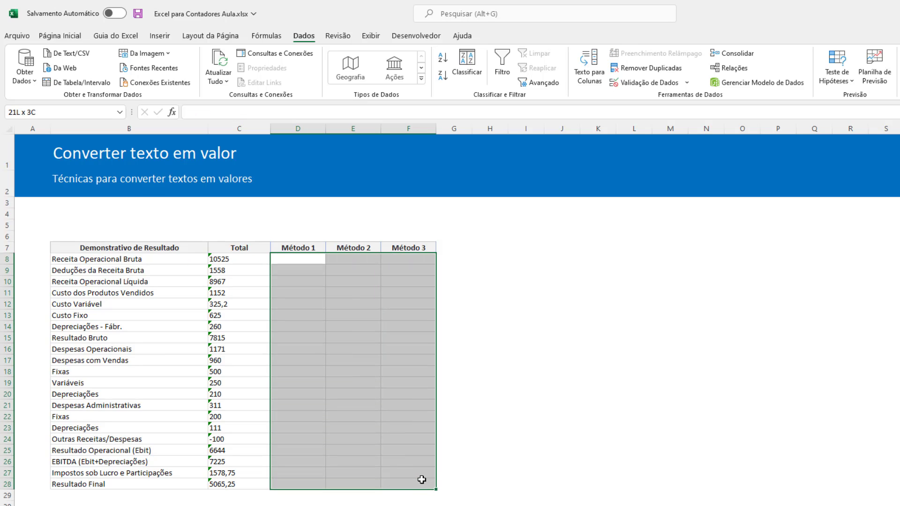
pyautogui.hotkey('ctrl', '1')
pyautogui.click(532, 273)
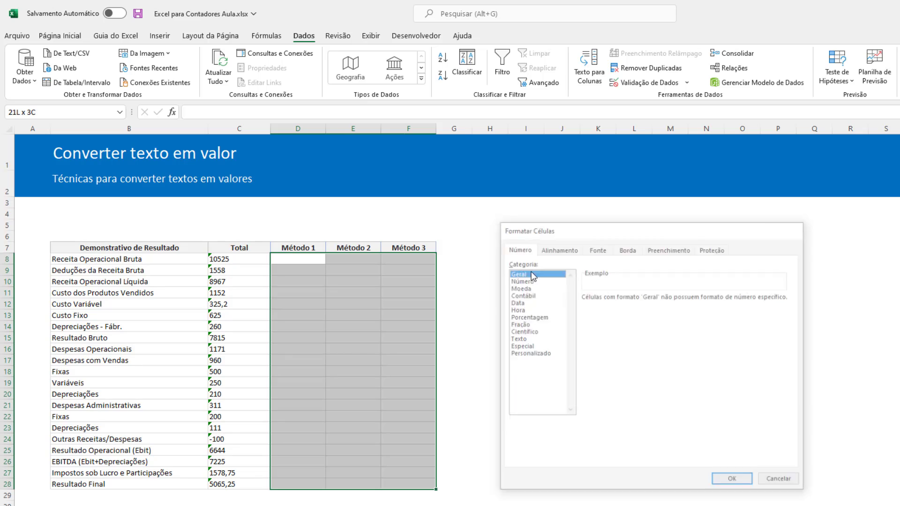
pyautogui.press('Return')
pyautogui.click(295, 259)
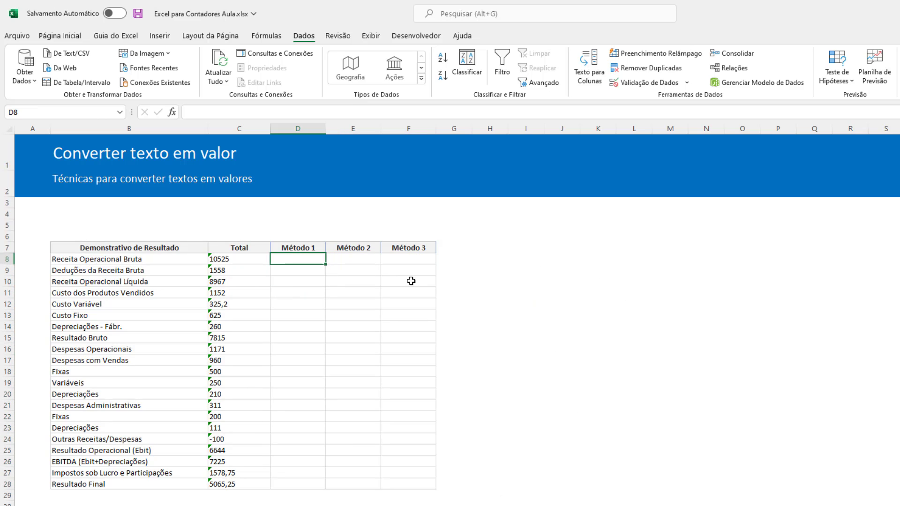
# Step: Convert the Receita Operacional Bruta text value to a number with =VALOR(C8) in D8 under Método 1
pyautogui.write('=valor')
pyautogui.press('Tab')
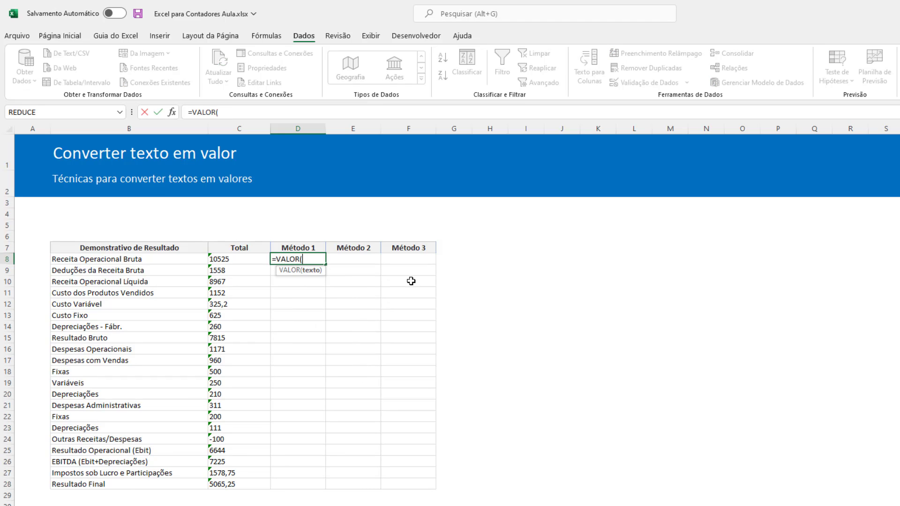
pyautogui.press('Left')
pyautogui.hotkey('ctrl', 'Return')
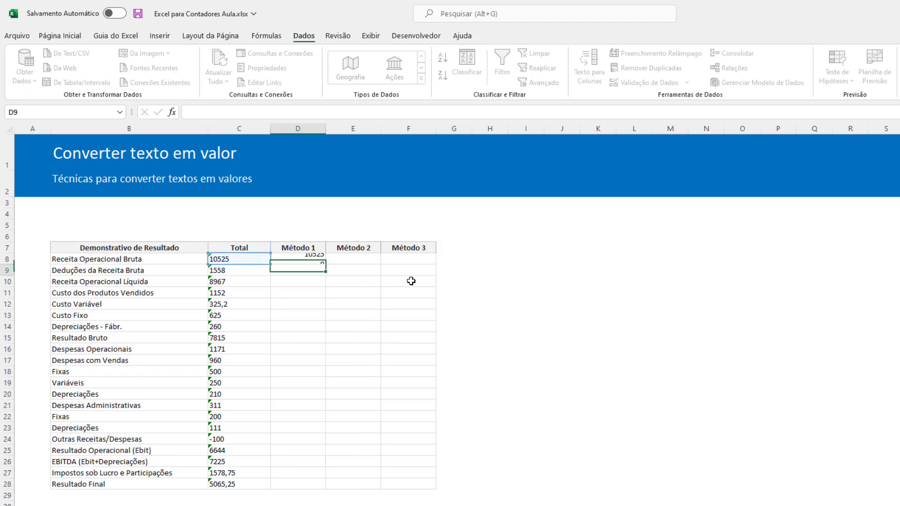
# Step: Copy the VALOR formula from D8 down the Método 1 column to D28
pyautogui.hotkey('ctrl', 'c')
pyautogui.press('Left')
pyautogui.hotkey('ctrl', 'Down')
pyautogui.press('Right')
pyautogui.hotkey('ctrl', 'shift', 'Up')
pyautogui.hotkey('ctrl', 'v')
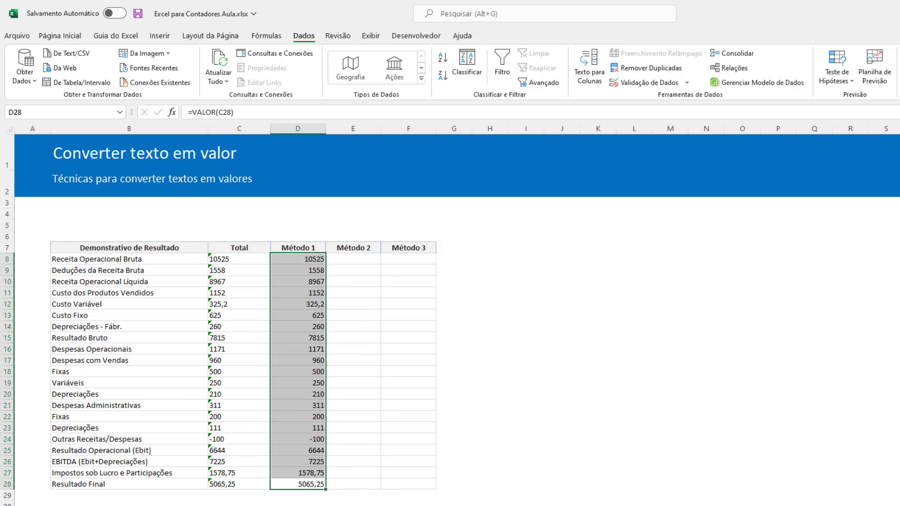
# Step: Enter the formula =C8*1 in E8 under Método 2 to convert the text total by multiplication
pyautogui.moveTo(226, 485); pyautogui.dragTo(227, 258)
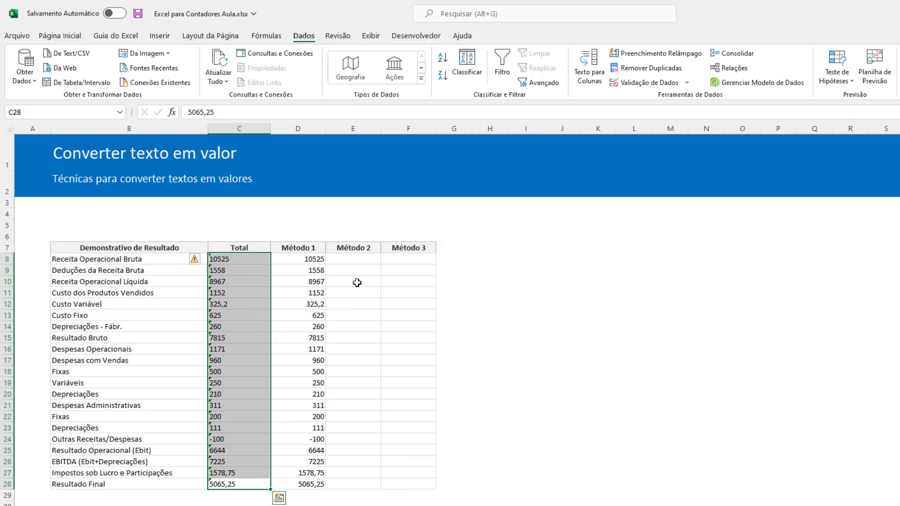
pyautogui.click(352, 260)
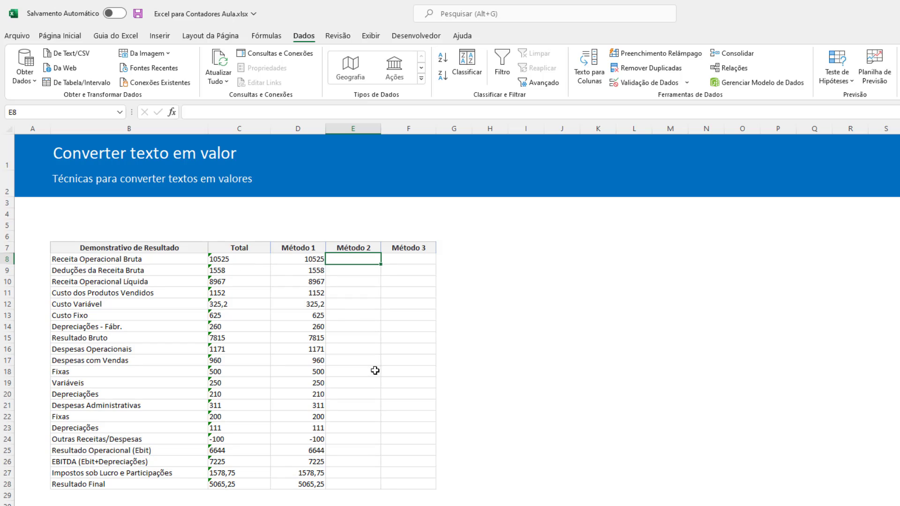
pyautogui.write('=')
pyautogui.press('Left')
pyautogui.press('Left')
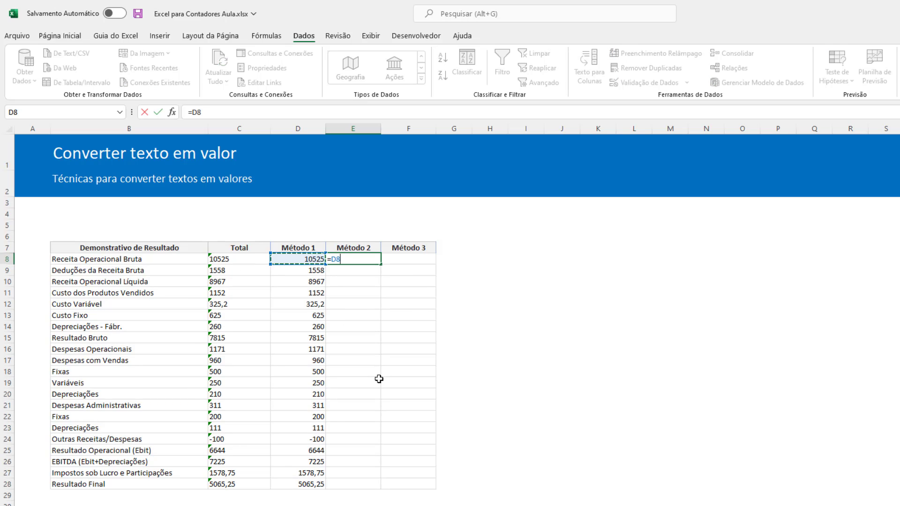
pyautogui.write('*')
pyautogui.press('Return')
pyautogui.press('Up')
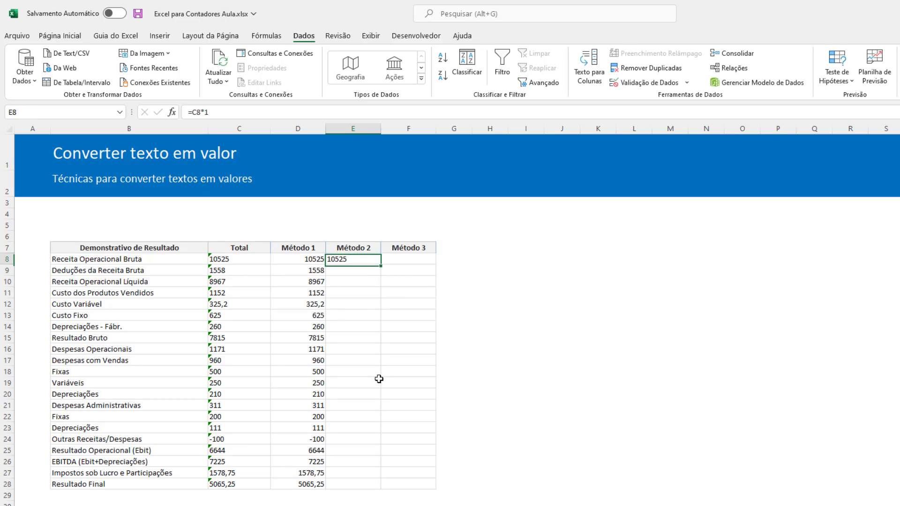
# Step: Copy the multiplication formula from E8 down the Método 2 column to E28
pyautogui.hotkey('ctrl', 'c')
pyautogui.press('Left')
pyautogui.hotkey('ctrl', 'Down')
pyautogui.press('Right')
pyautogui.hotkey('ctrl', 'shift', 'Up')
pyautogui.hotkey('ctrl', 'v')
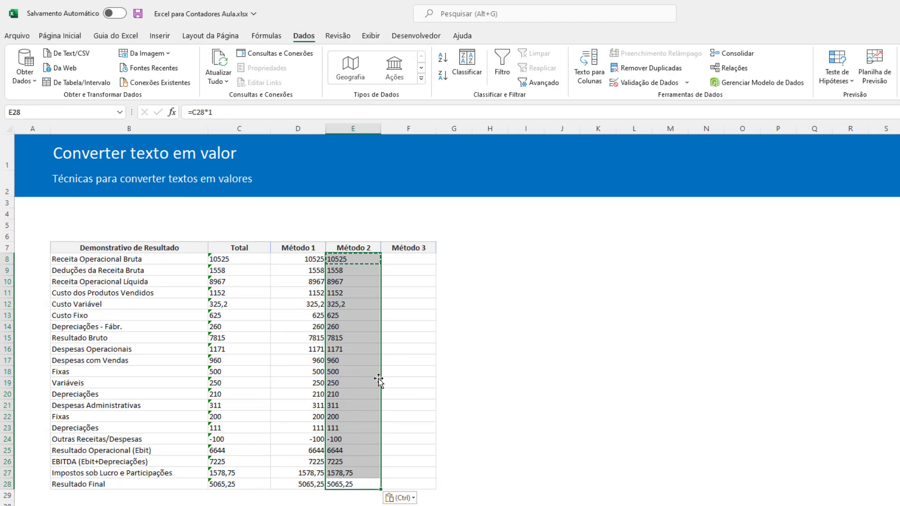
pyautogui.press('Escape')
# Step: Apply the Geral number format to the Método 2 cells E8:E28 and the Método 3 cells F8:F28
pyautogui.hotkey('ctrl', '1')
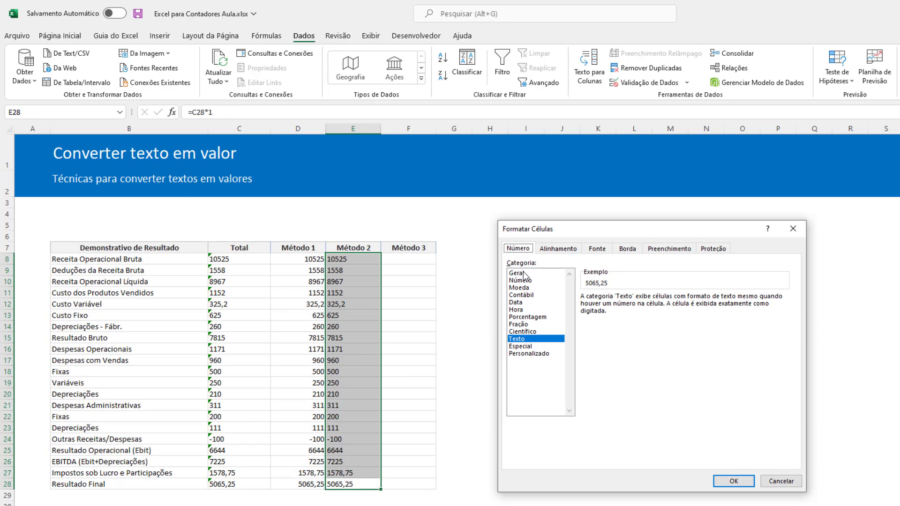
pyautogui.click(524, 276)
pyautogui.press('Return')
pyautogui.click(364, 257)
pyautogui.moveTo(408, 258); pyautogui.dragTo(410, 483)
pyautogui.hotkey('ctrl', '1')
pyautogui.click(524, 278)
pyautogui.press('Return')
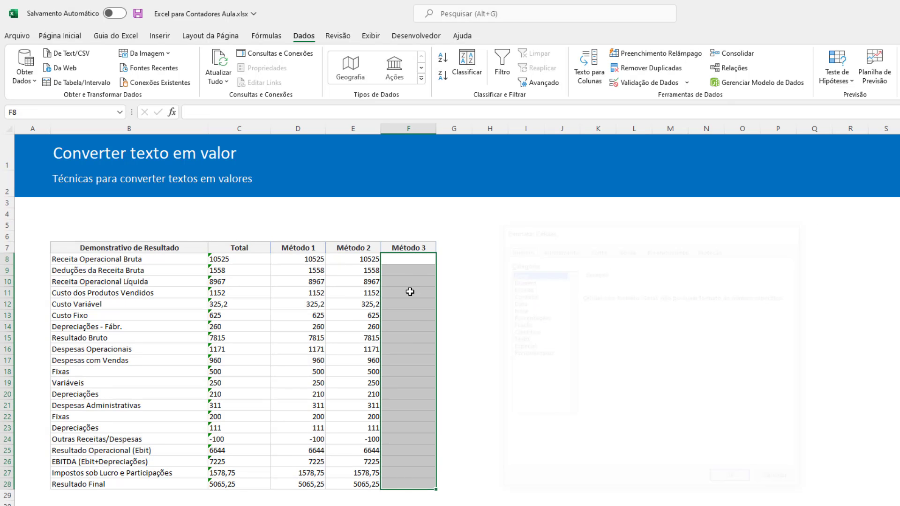
# Step: Examine the formula in E9 and compare the converted values in the Método 2 and Método 1 columns
pyautogui.click(366, 269)
pyautogui.press('F2')
pyautogui.press('Escape')
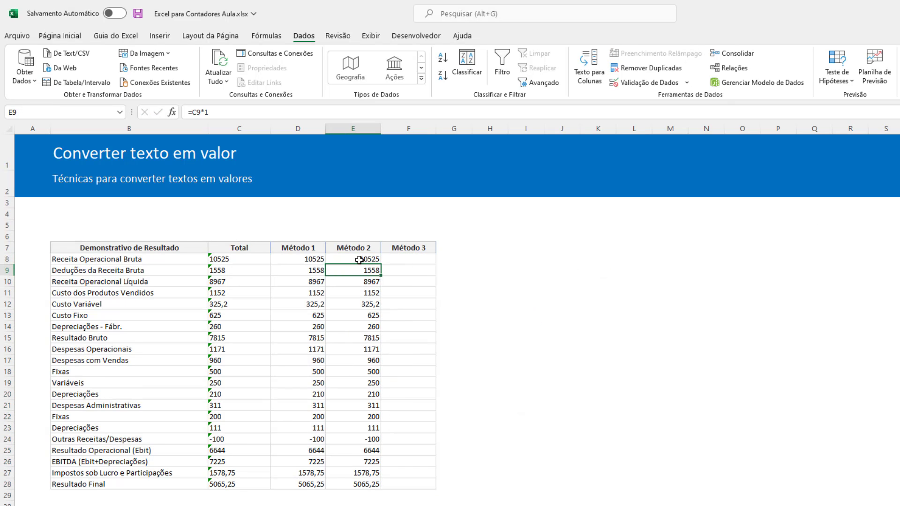
pyautogui.moveTo(359, 260); pyautogui.dragTo(362, 485)
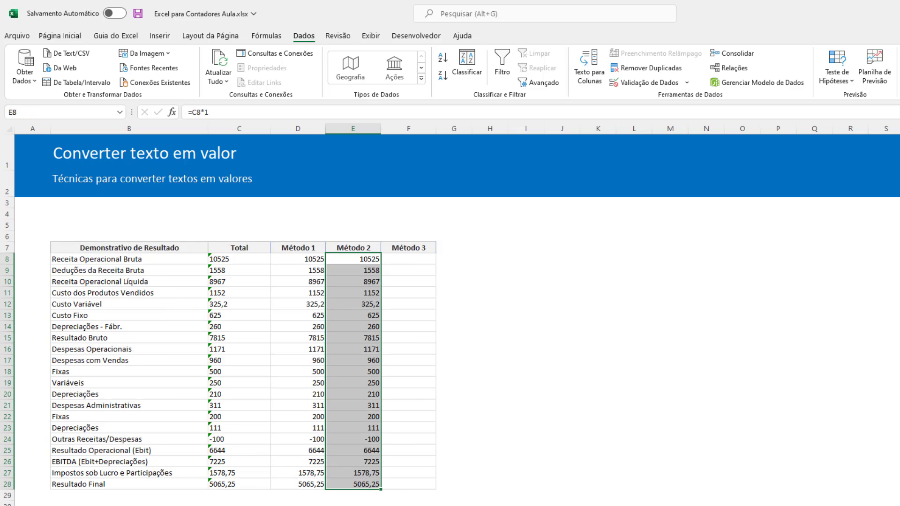
pyautogui.moveTo(305, 486); pyautogui.dragTo(312, 259)
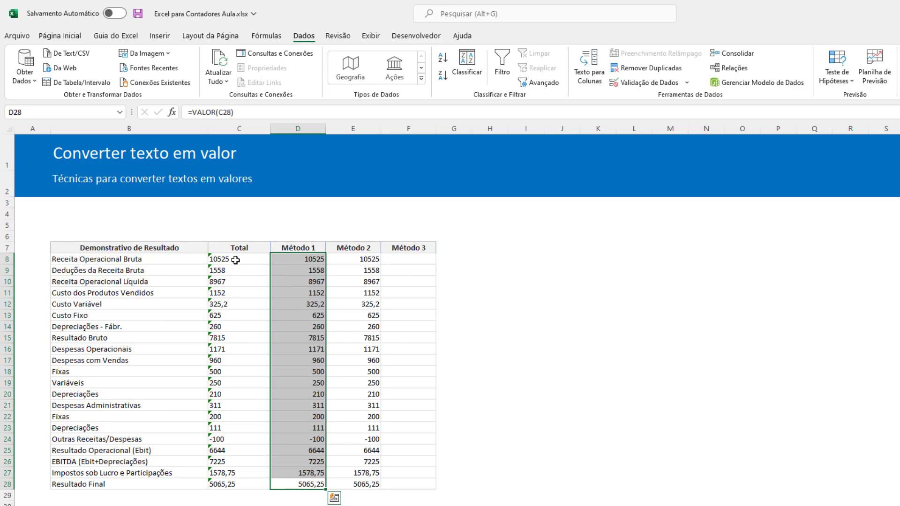
# Step: Copy the Total text values C8:C28 and paste them as values into the Método 3 column from F8
pyautogui.moveTo(236, 260); pyautogui.dragTo(218, 483)
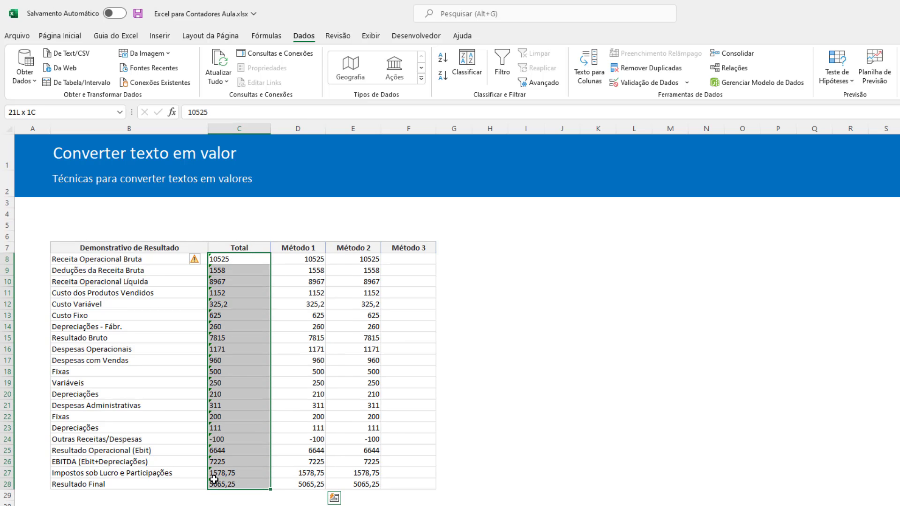
pyautogui.hotkey('ctrl', 'c')
pyautogui.rightClick(404, 260)
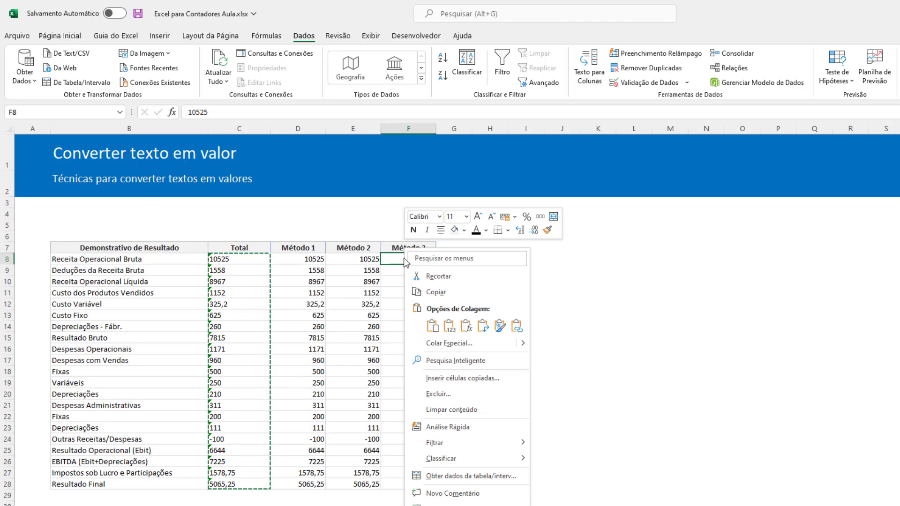
pyautogui.click(452, 328)
pyautogui.press('Escape')
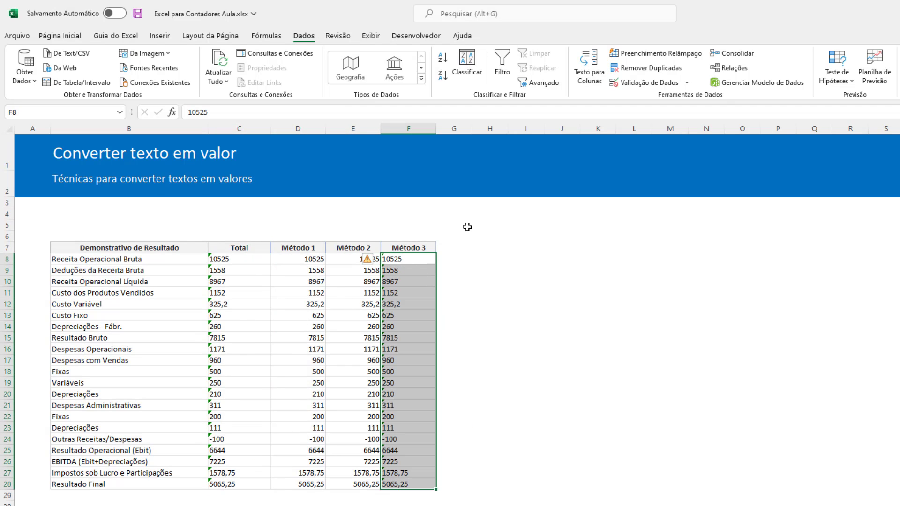
# Step: Enter 1 in the empty cell H5 outside the table and copy that cell
pyautogui.click(491, 226)
pyautogui.write('1')
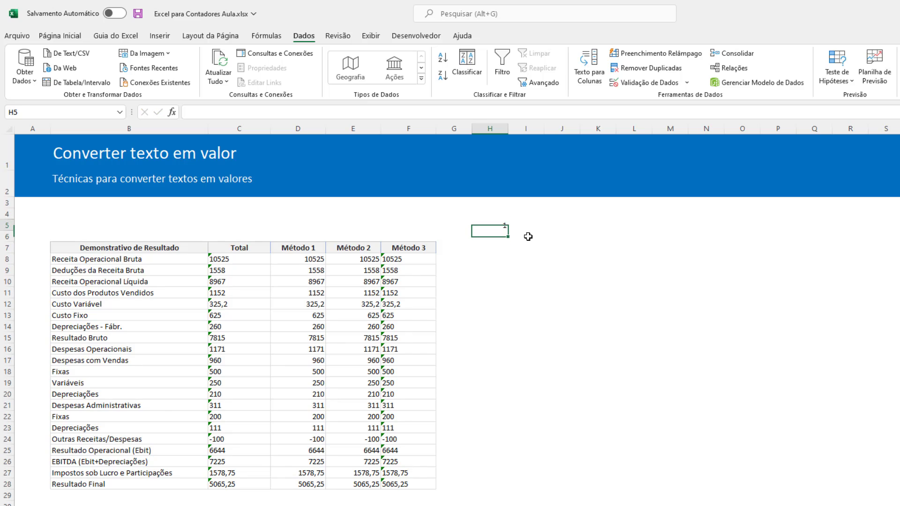
pyautogui.hotkey('ctrl', 'Return')
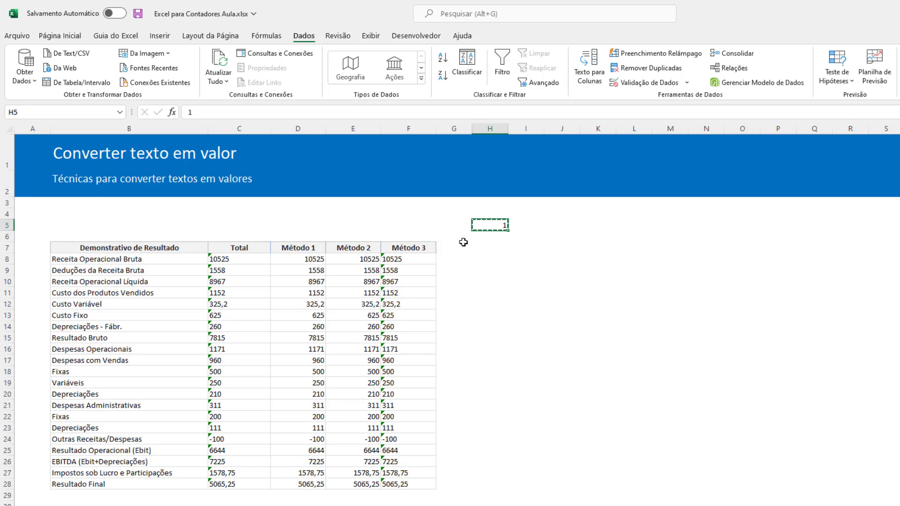
# Step: Convert the Método 3 text in F8:F28 by pasting the copied 1 with Colar Especial, using Valores and Multiplicação
pyautogui.moveTo(404, 259); pyautogui.dragTo(396, 482)
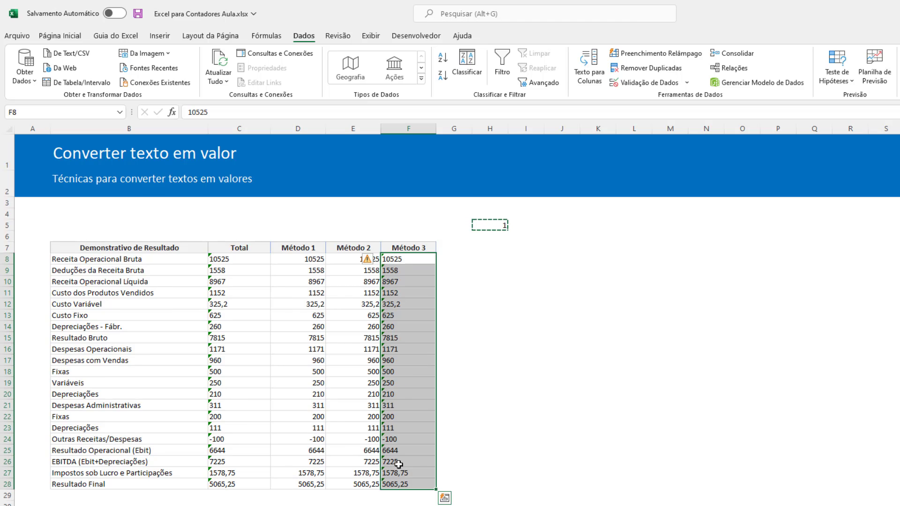
pyautogui.rightClick(403, 277)
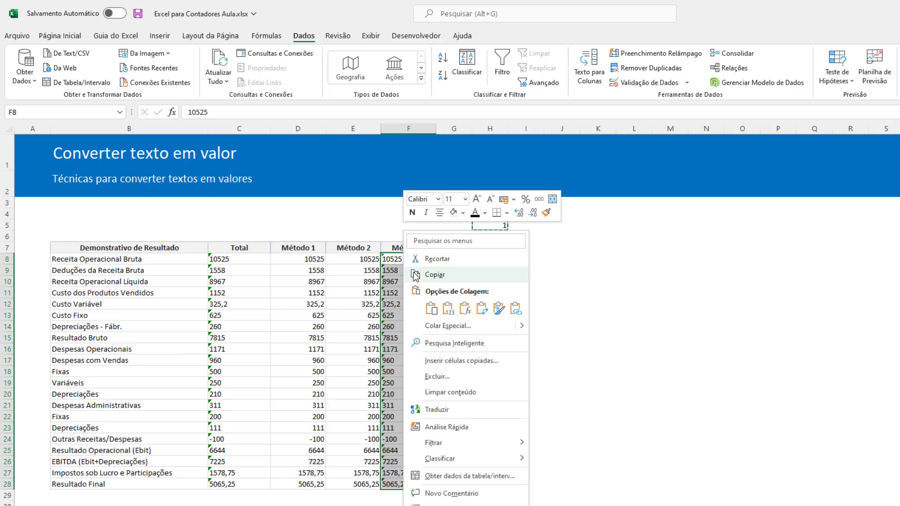
pyautogui.click(464, 330)
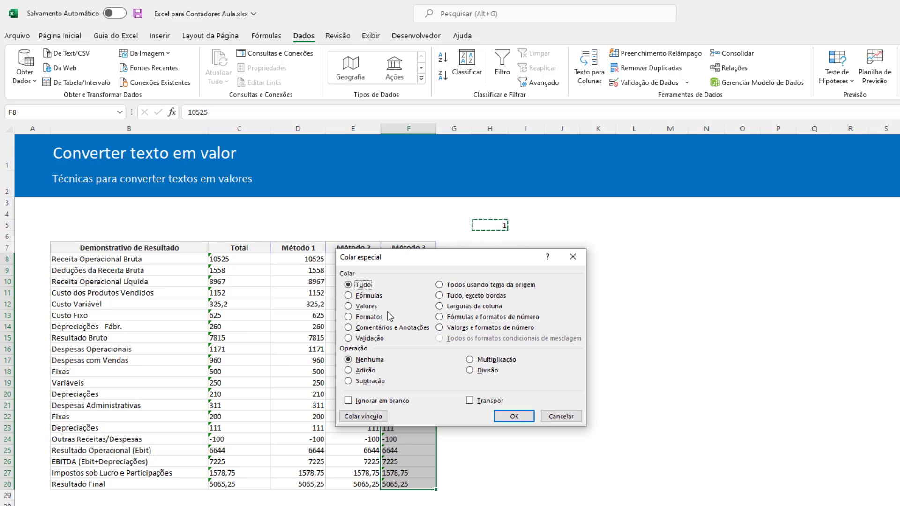
pyautogui.click(361, 308)
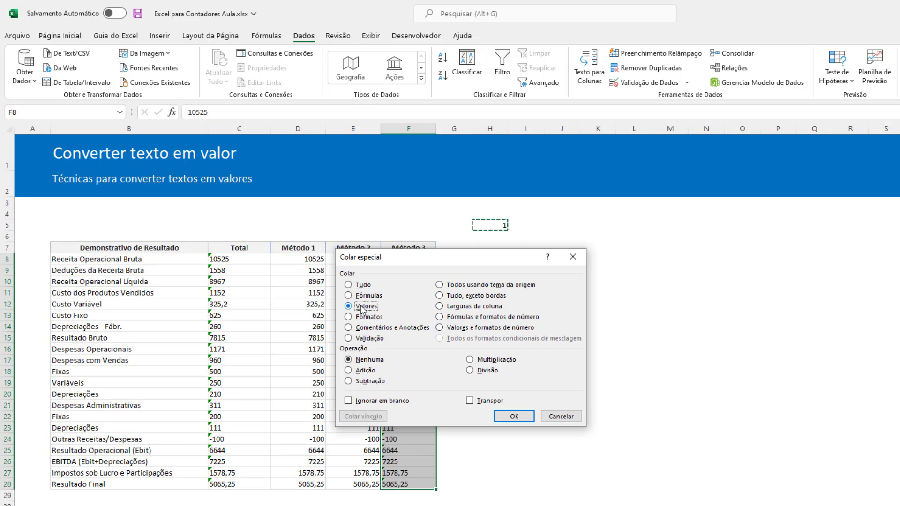
pyautogui.click(486, 362)
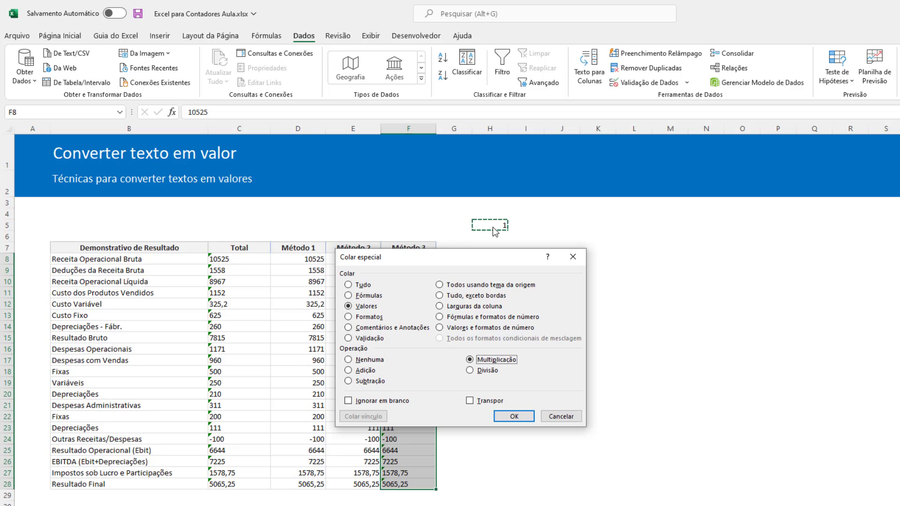
pyautogui.click(515, 417)
pyautogui.click(416, 373)
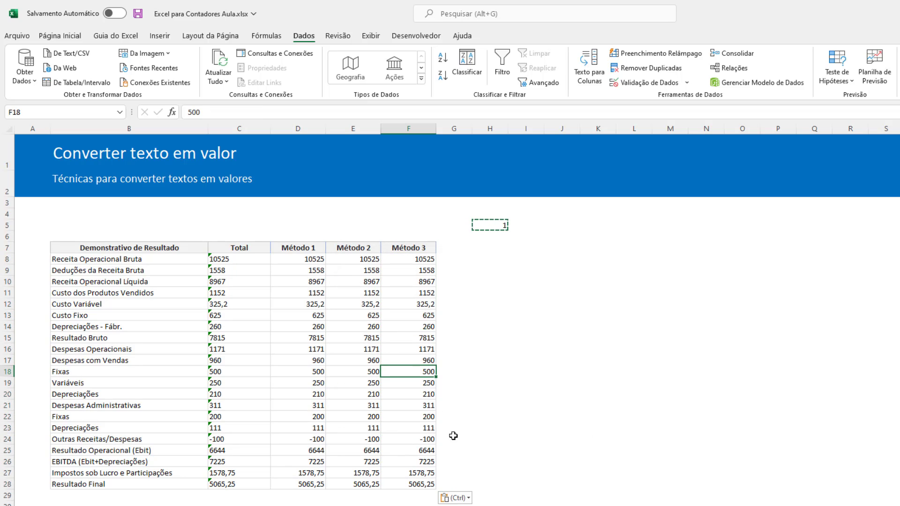
# Step: Clear the helper value from H5 and select the Método 3 values F8:F28
pyautogui.click(490, 225)
pyautogui.press('Delete')
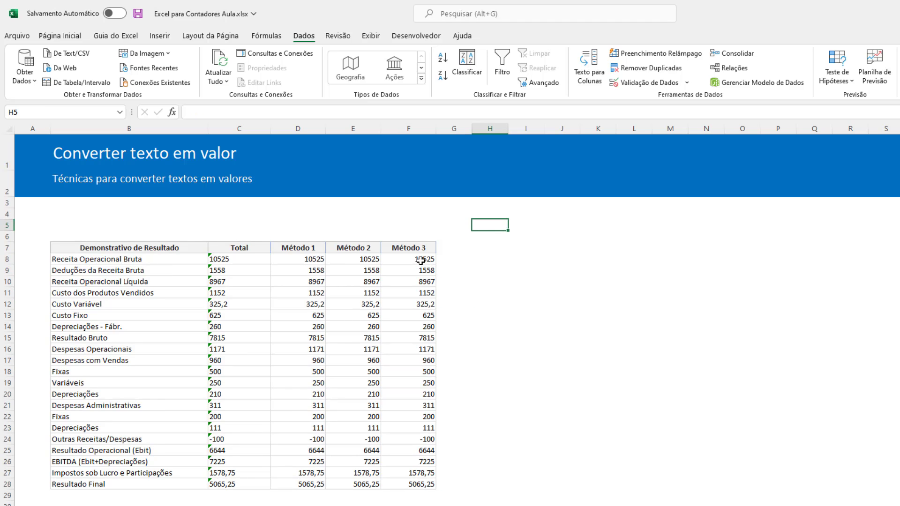
pyautogui.moveTo(420, 259); pyautogui.dragTo(428, 484)
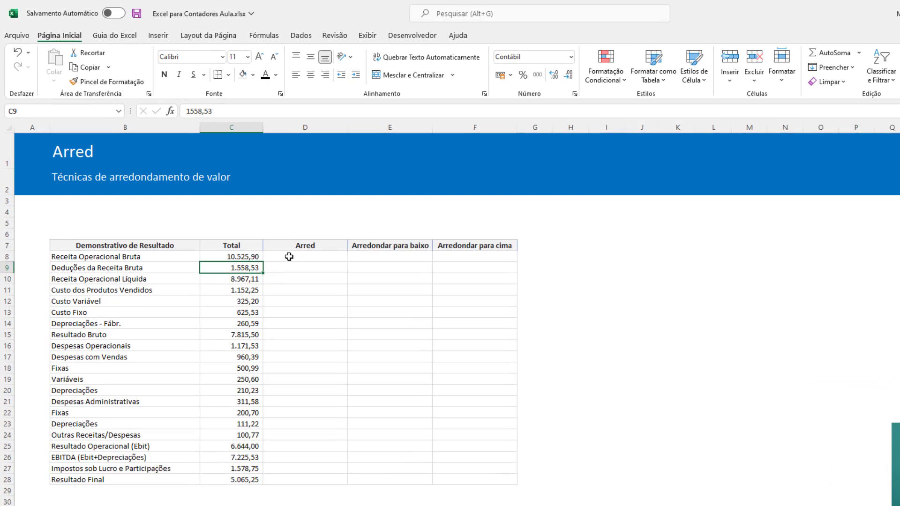
# Step: On the Arred sheet, try showing the Deduções da Receita Bruta total in C9 with fewer decimals, and restore its decimal places
pyautogui.moveTo(246, 264)
pyautogui.mouseDown()
pyautogui.moveTo(248, 348)
pyautogui.moveTo(248, 269)
pyautogui.mouseUp()
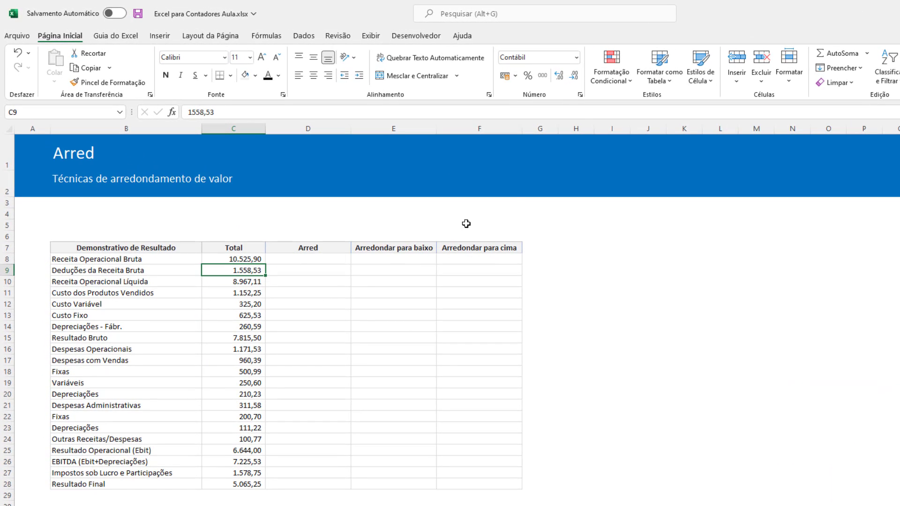
pyautogui.click(575, 77)
pyautogui.click(575, 77)
pyautogui.click(562, 80)
# Step: Round the total to zero decimals with =ARRED(C8;0) in D8 and fill the formula down the Arred column to D28
pyautogui.click(329, 260)
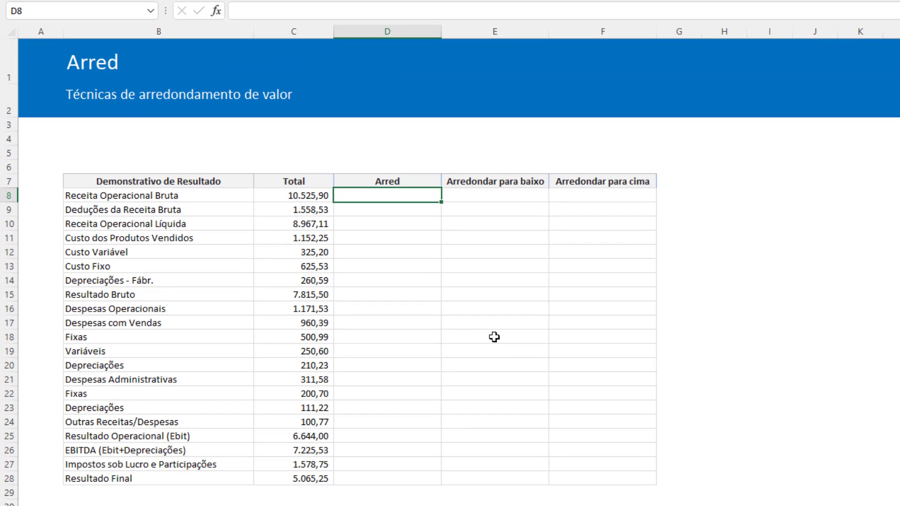
pyautogui.write('=ARRED')
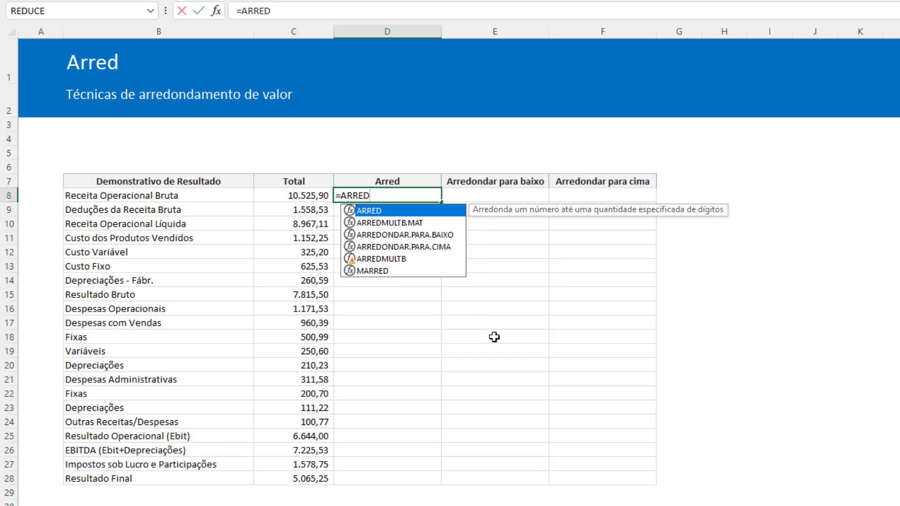
pyautogui.write('(')
pyautogui.press('Left')
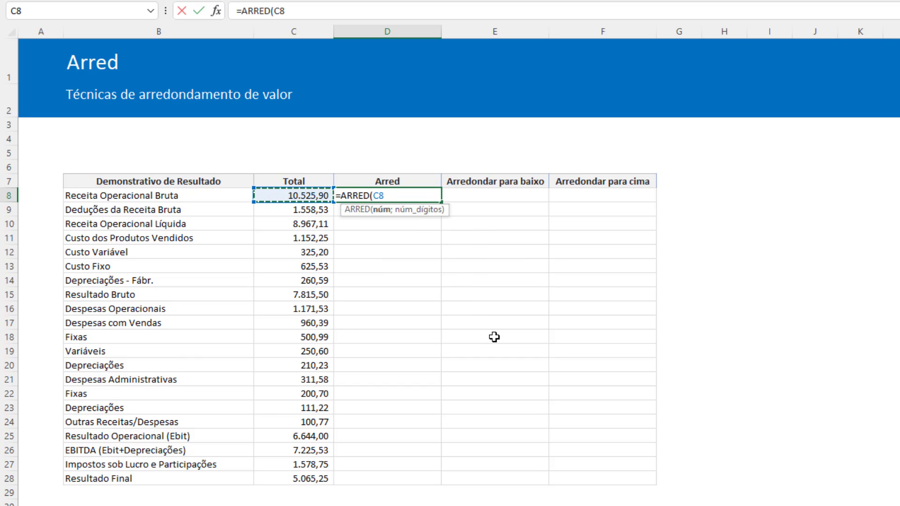
pyautogui.write(';')
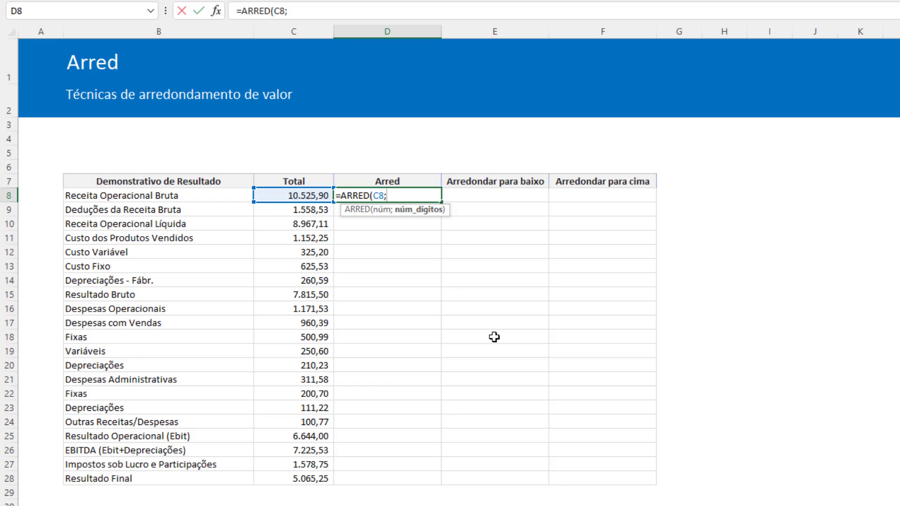
pyautogui.write('0')
pyautogui.press('Return')
pyautogui.press('Up')
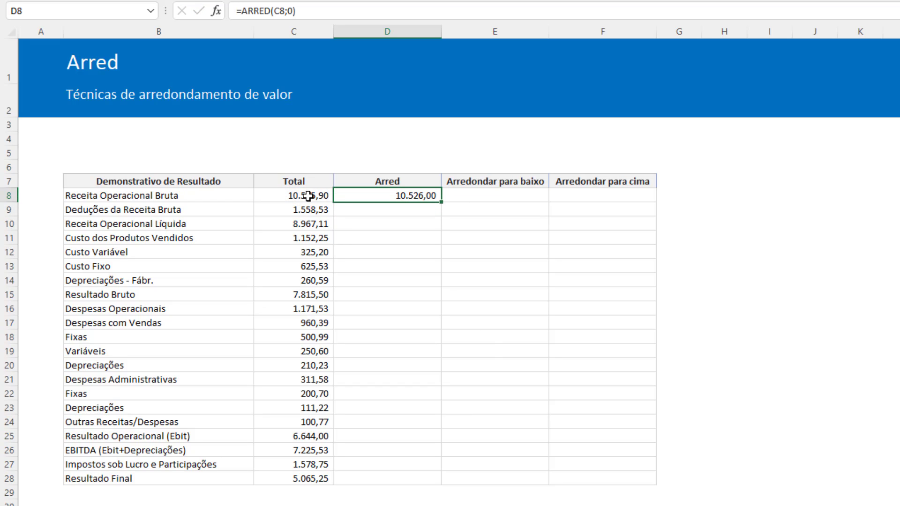
pyautogui.doubleClick(439, 204)
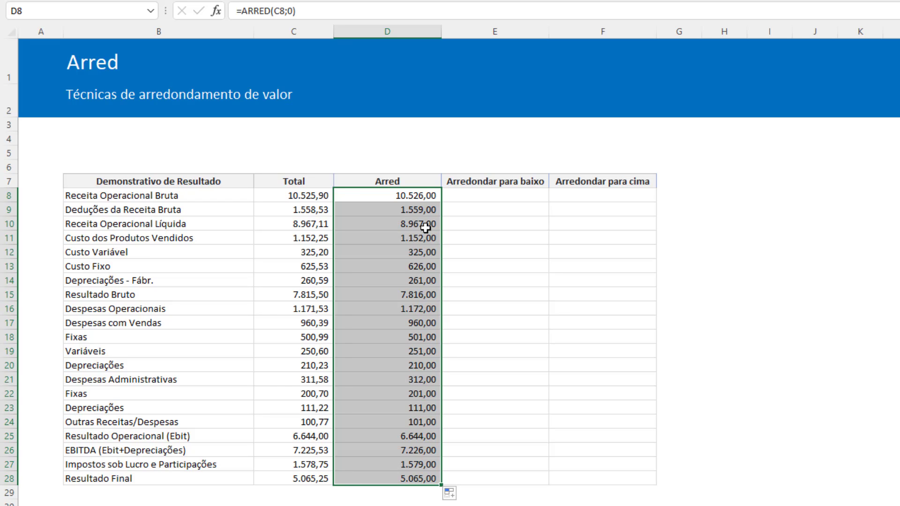
# Step: Round the total down to zero decimals with =ARREDONDAR.PARA.BAIXO(C8;0) in E8 and fill the formula down to E28
pyautogui.click(480, 193)
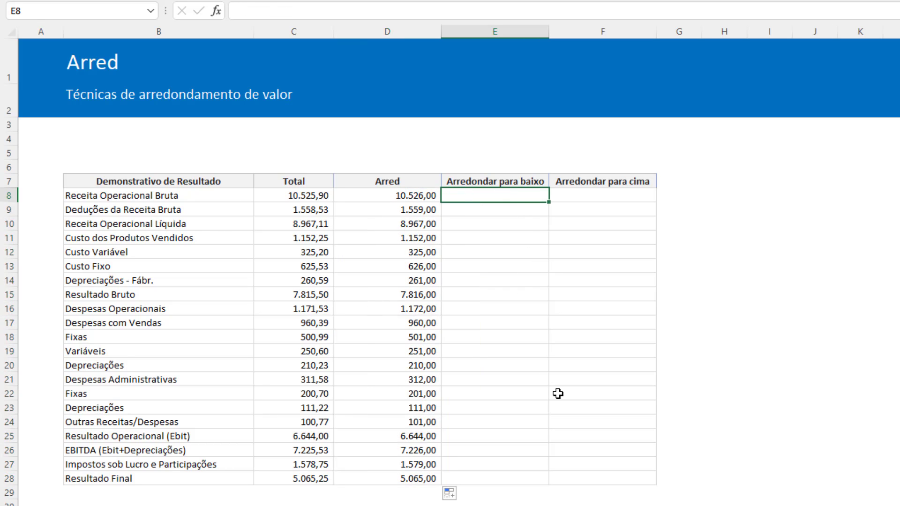
pyautogui.write('=ARREDOND')
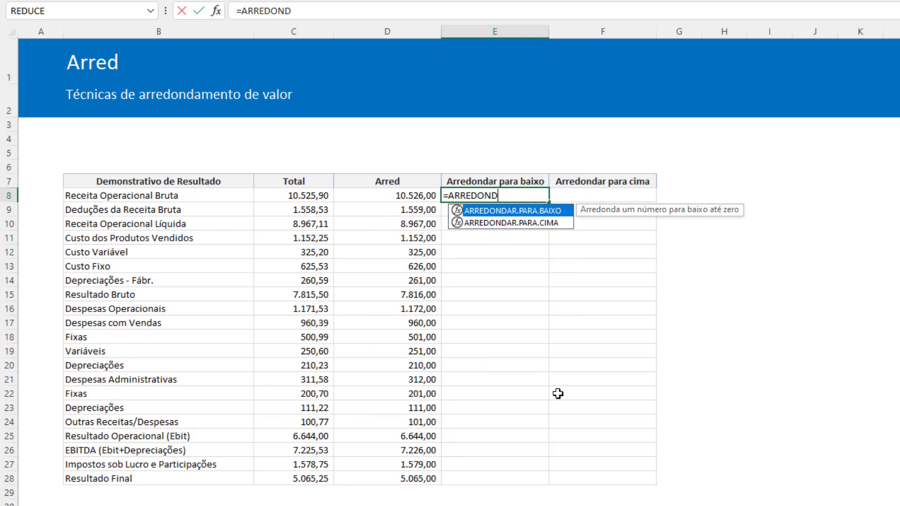
pyautogui.write('AR.PARA.BAI')
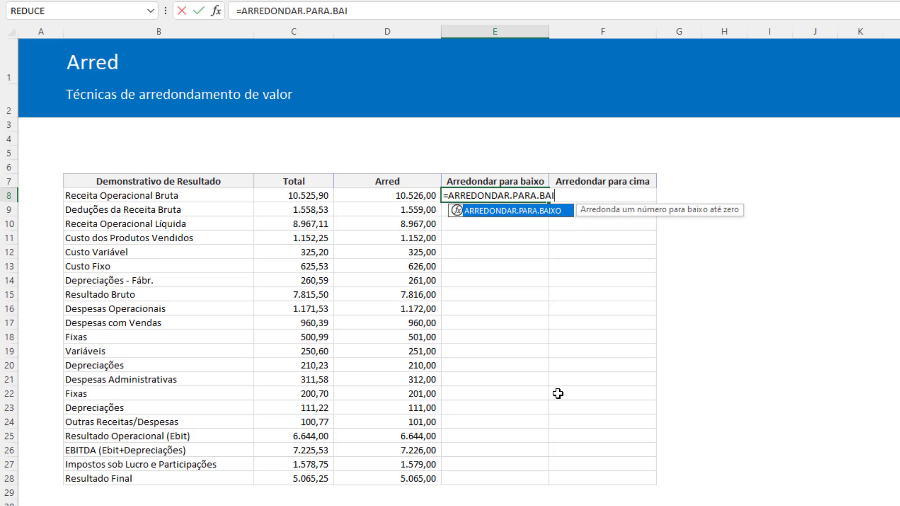
pyautogui.write('XO(')
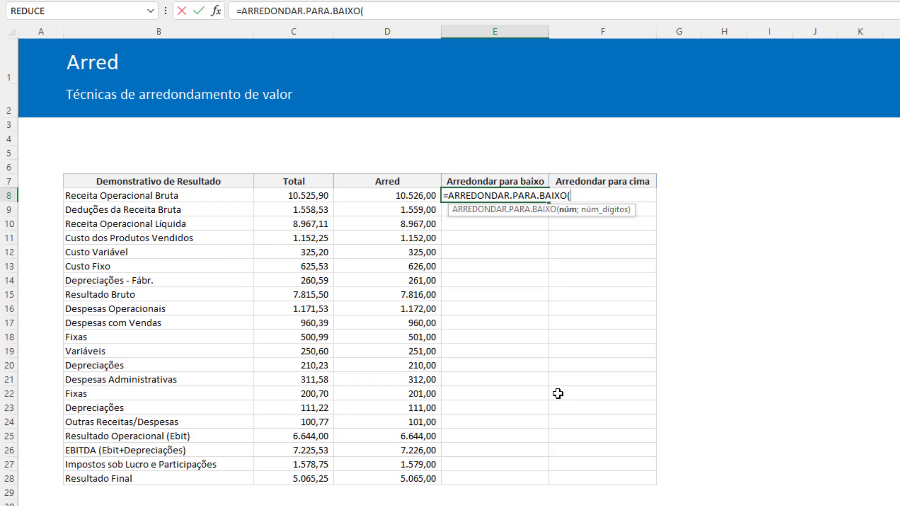
pyautogui.press('Left')
pyautogui.press('Left')
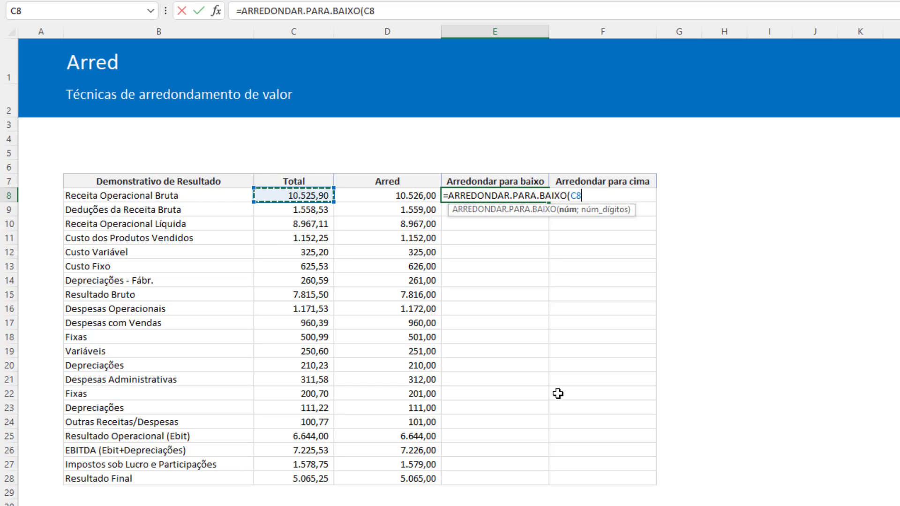
pyautogui.write(';')
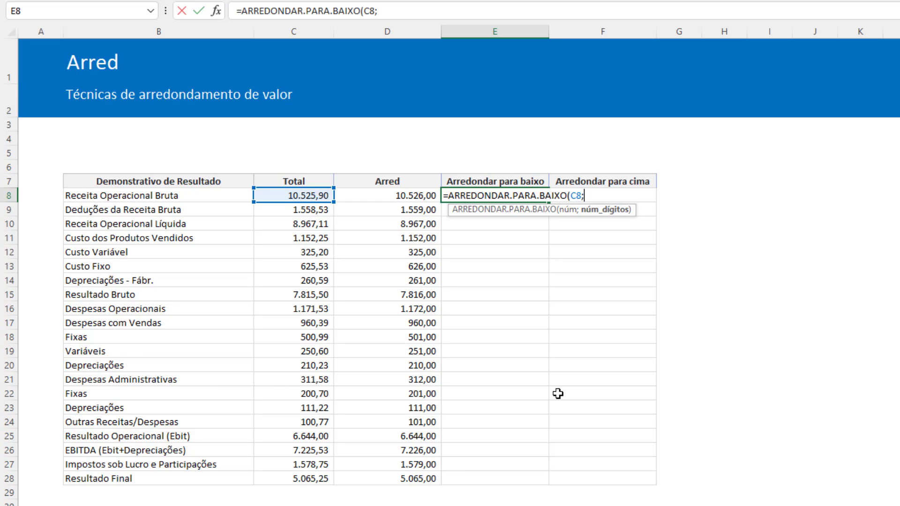
pyautogui.write('0)')
pyautogui.hotkey('ctrl', 'Return')
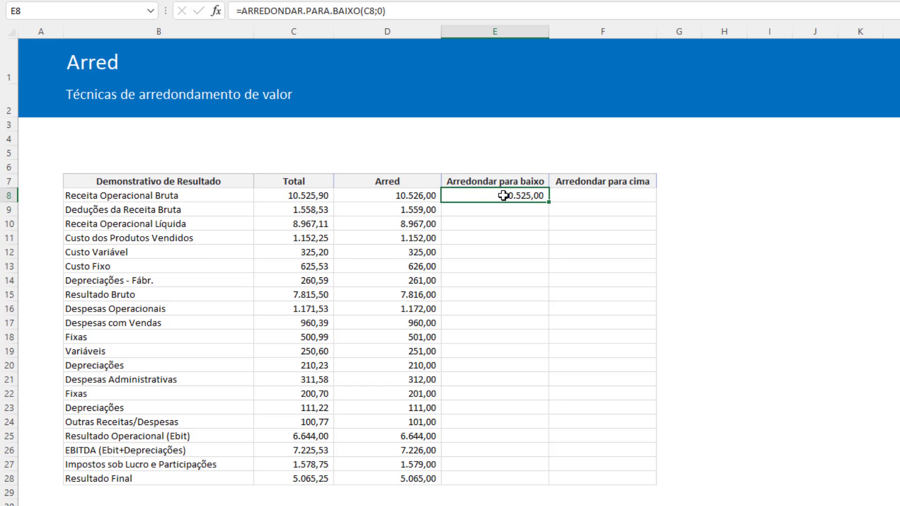
pyautogui.doubleClick(549, 203)
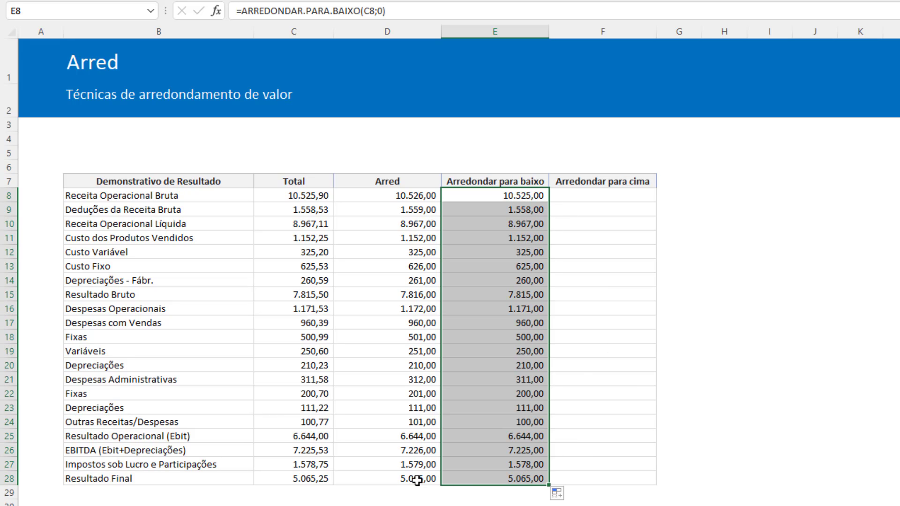
# Step: Round the Receita Operacional Bruta total up to zero decimals with =ARREDONDAR.PARA.CIMA(C8;0) in F8
pyautogui.click(608, 200)
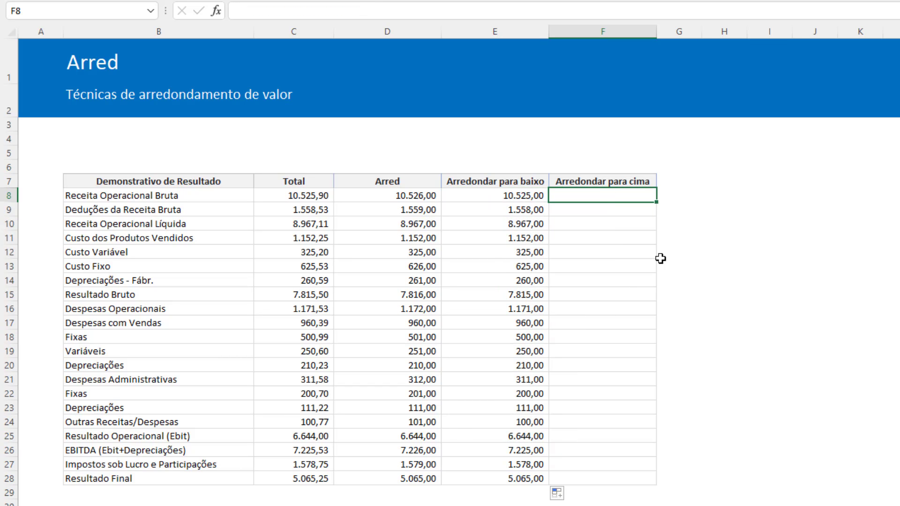
pyautogui.write('=ARRED')
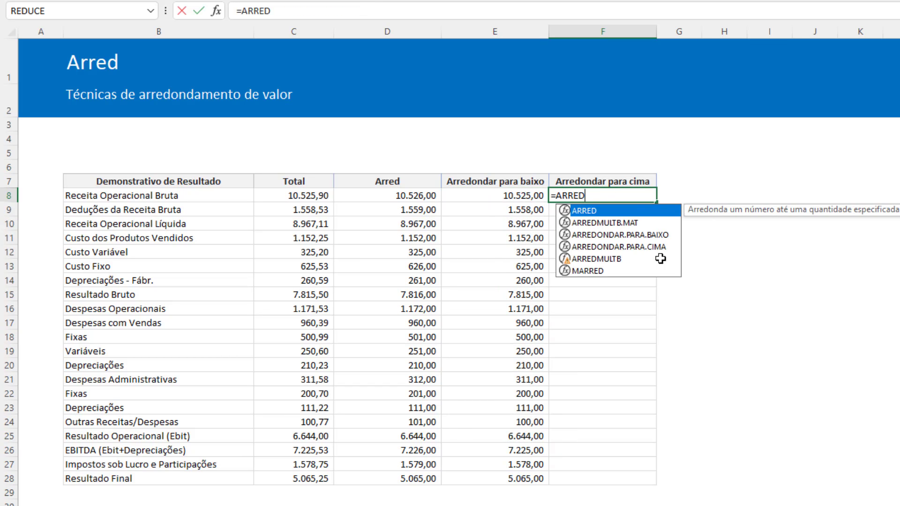
pyautogui.write('ONDAR.P')
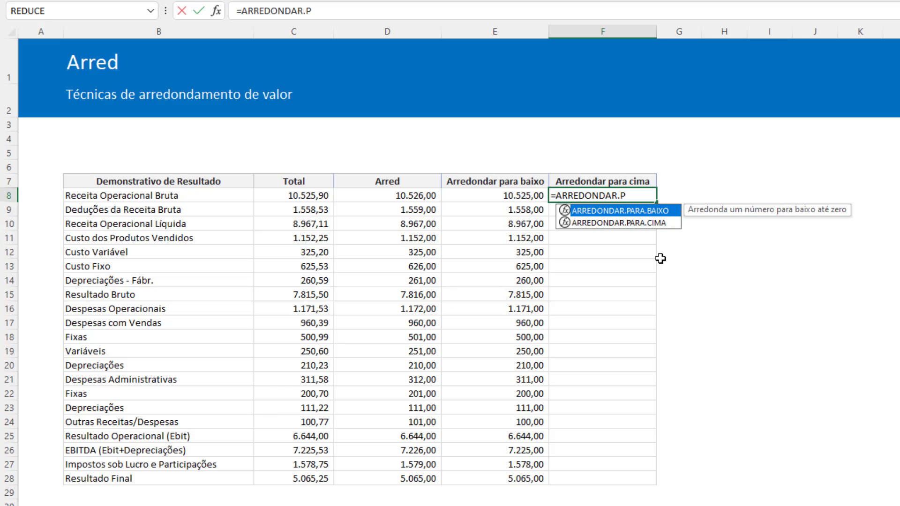
pyautogui.write('ARA.CIMA')
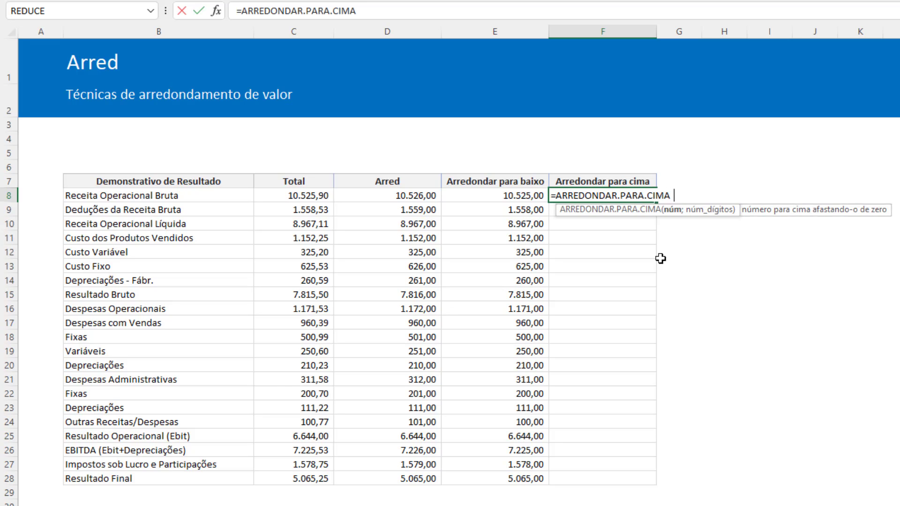
pyautogui.press('BackSpace')
pyautogui.write('(')
pyautogui.press('Left')
pyautogui.press('Left')
pyautogui.press('Left')
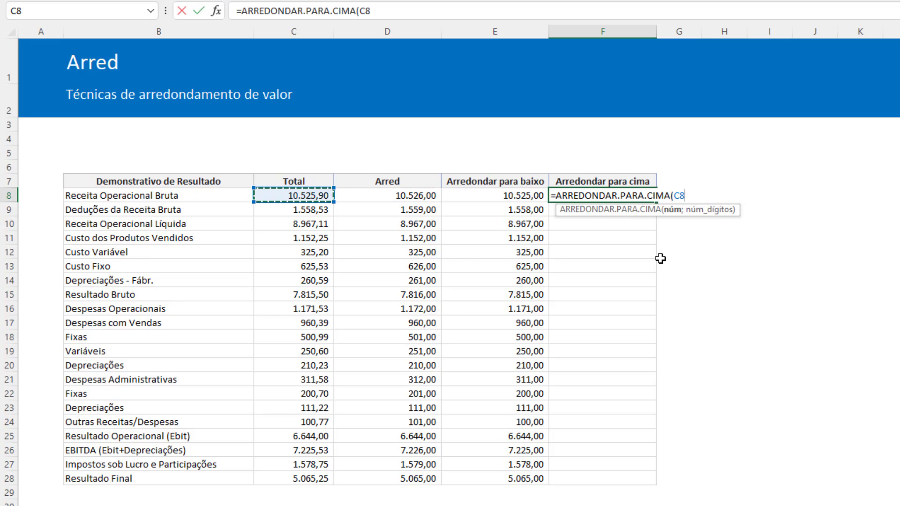
pyautogui.write(';')
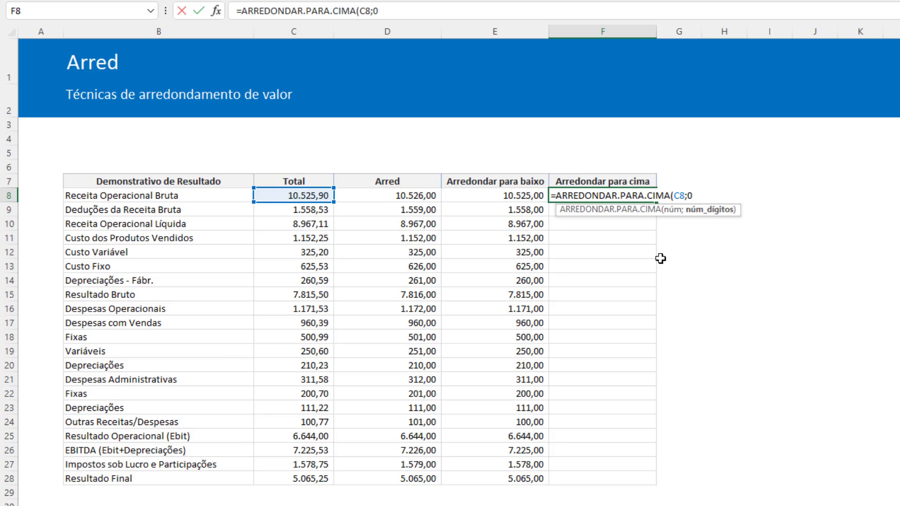
pyautogui.write('0)')
pyautogui.hotkey('ctrl', 'Return')
# Step: Copy the round-up formula from F8 to the whole Arredondar para cima column, F8:F28
pyautogui.hotkey('ctrl', 'c')
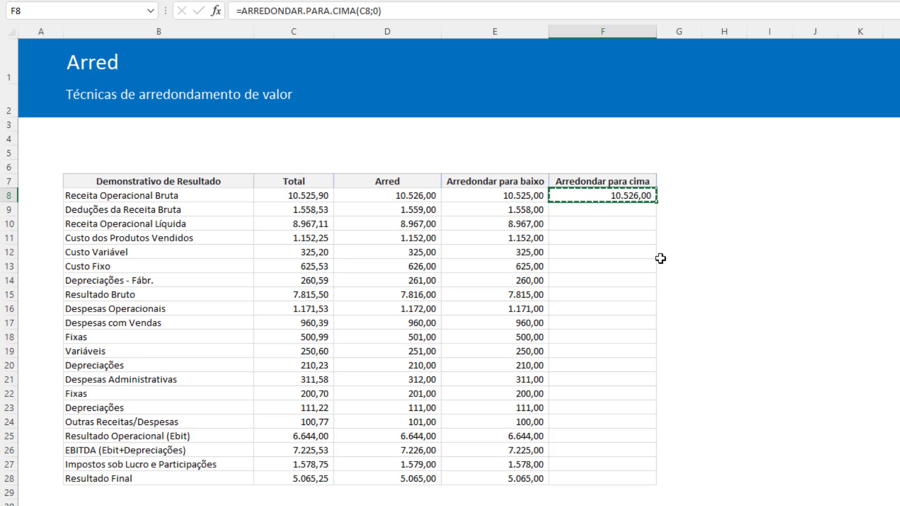
pyautogui.press('Left')
pyautogui.hotkey('ctrl', 'Down')
pyautogui.press('Right')
pyautogui.hotkey('ctrl', 'shift', 'Up')
pyautogui.hotkey('shift', 'Down')
pyautogui.hotkey('ctrl', 'v')
pyautogui.press('Escape')
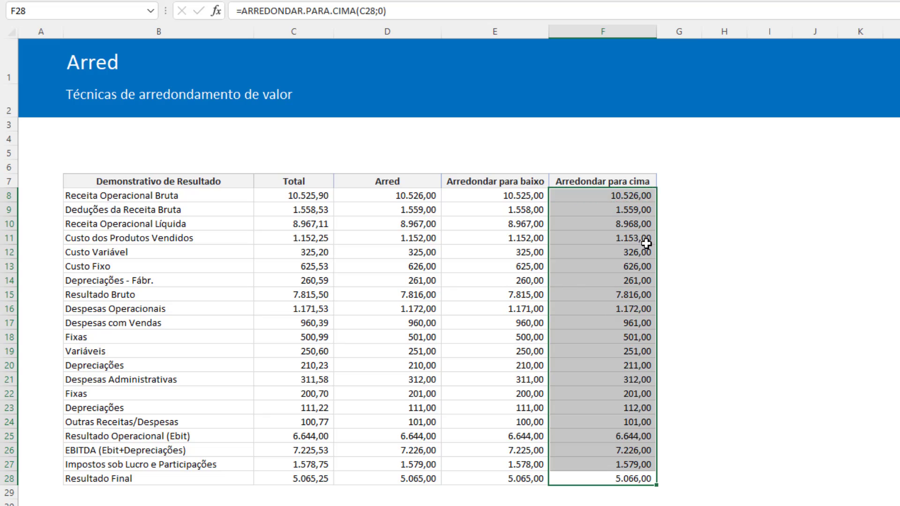
pyautogui.click(646, 239)
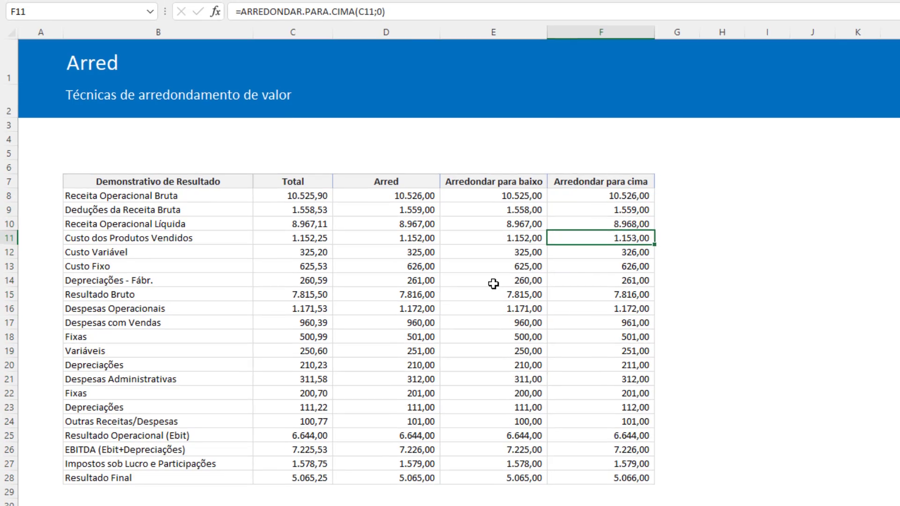
pyautogui.click(425, 252)
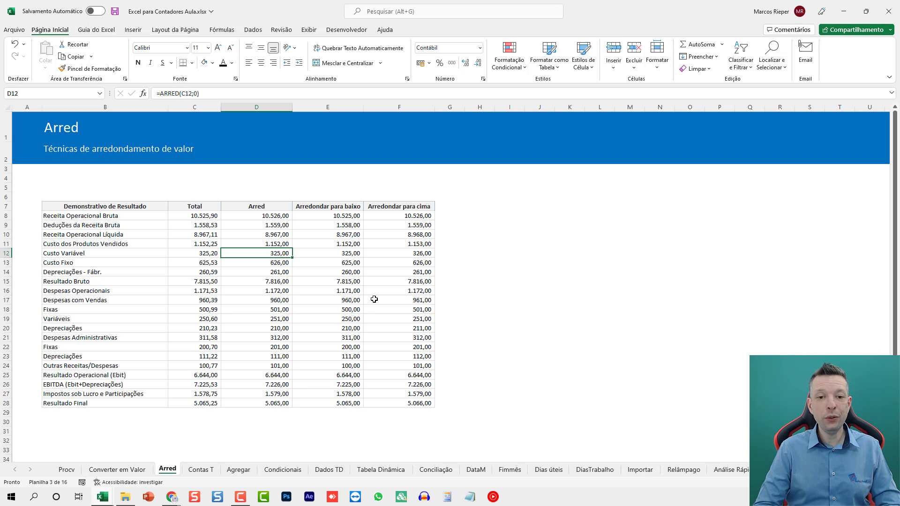
pyautogui.click(344, 293)
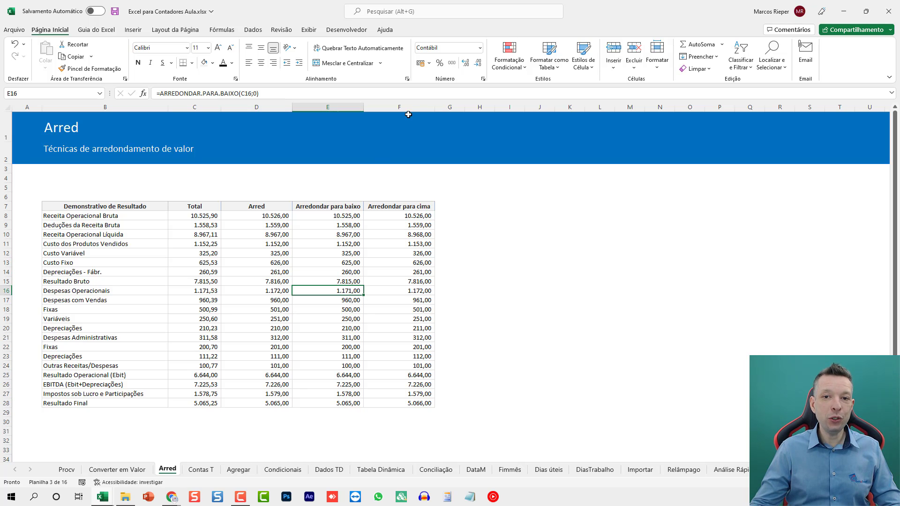
pyautogui.moveTo(258, 216); pyautogui.dragTo(400, 405)
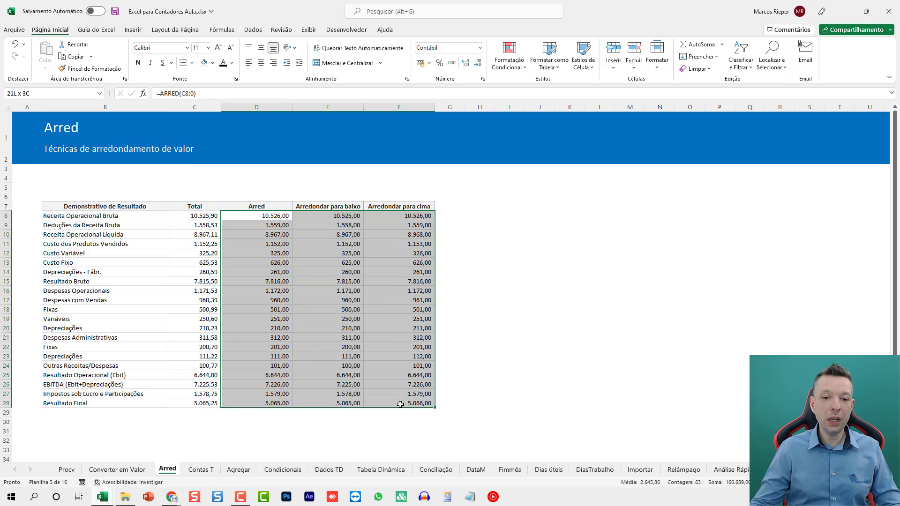
pyautogui.click(352, 245)
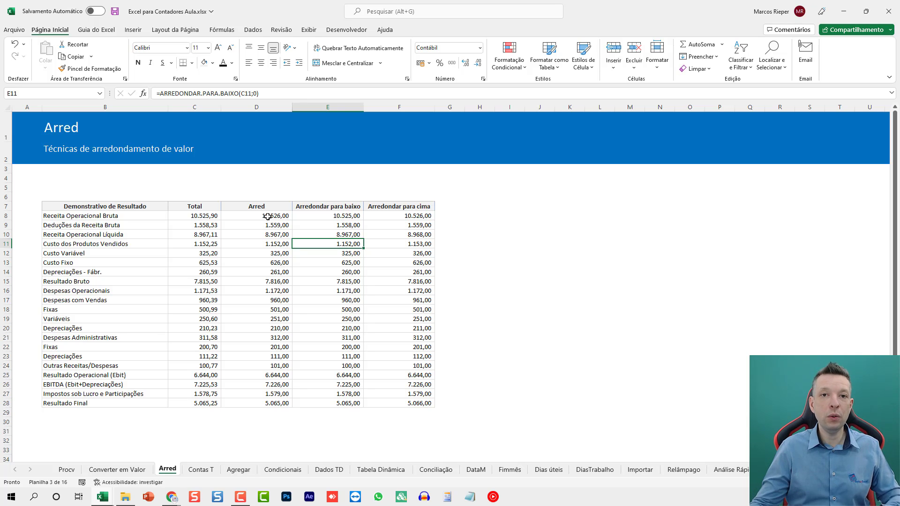
# Step: Replace the formulas in D8:F28 with their values and check a few cells in the rounding columns
pyautogui.moveTo(268, 217); pyautogui.dragTo(413, 404)
pyautogui.hotkey('ctrl', 'c')
pyautogui.rightClick(349, 235)
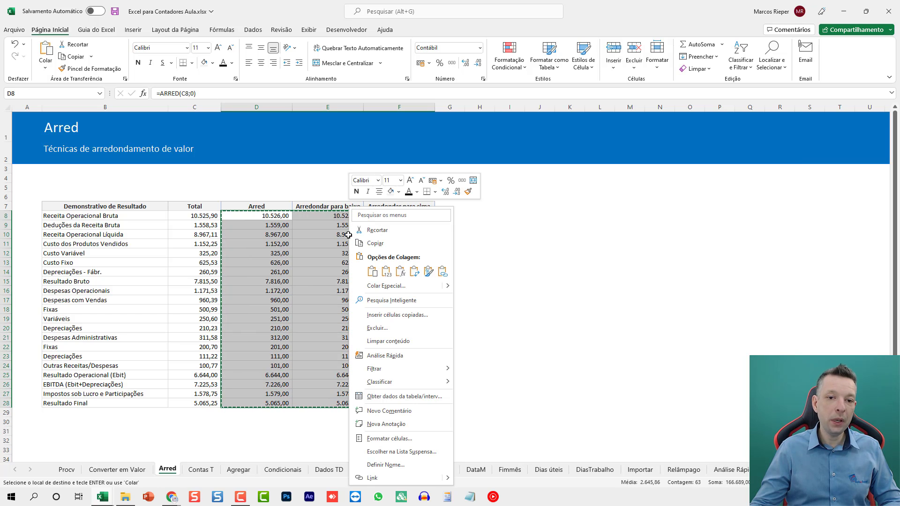
pyautogui.click(387, 273)
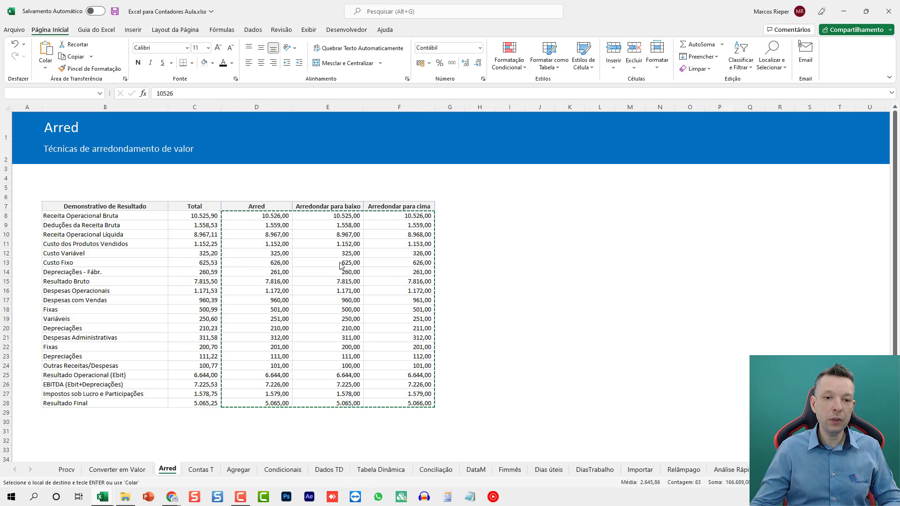
pyautogui.doubleClick(276, 253)
pyautogui.doubleClick(315, 291)
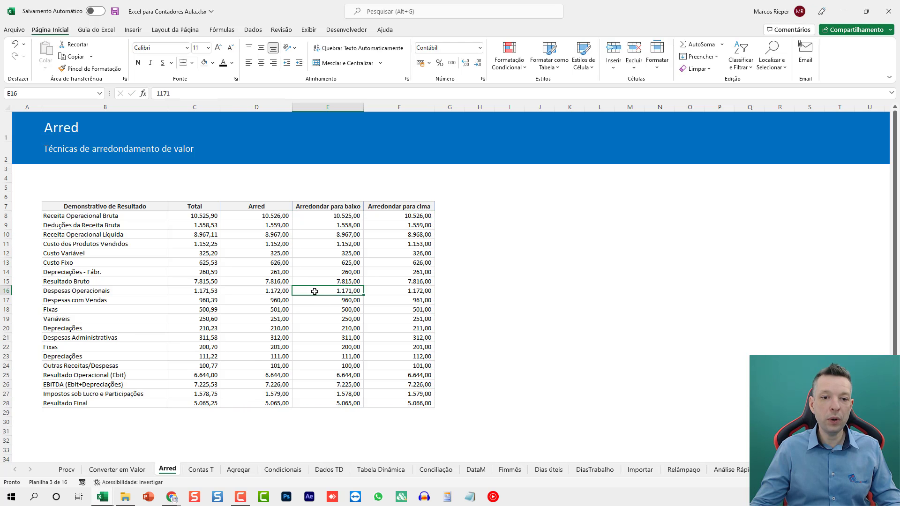
pyautogui.doubleClick(329, 337)
pyautogui.click(344, 262)
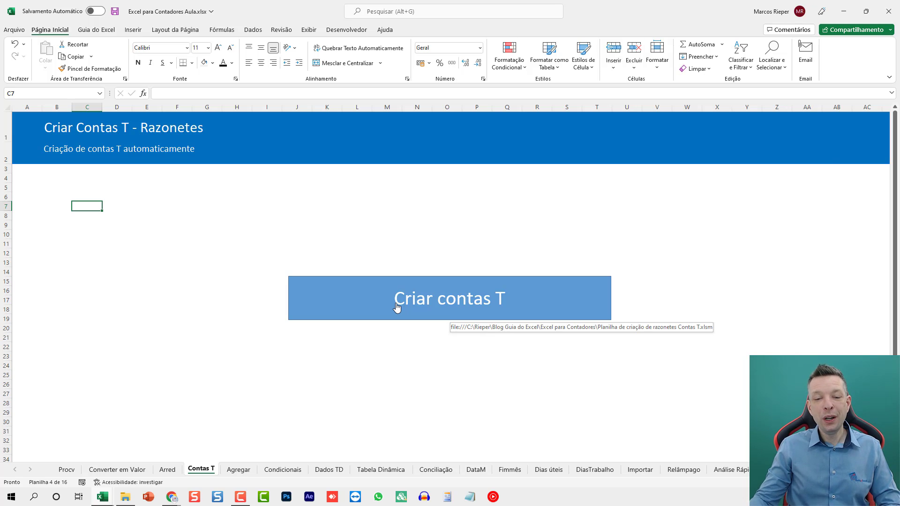
# Step: From the Contas T sheet, open the linked workbook Planilha de criação de razonetes Contas T.xlsm and go through its Menu to Lançamentos
pyautogui.click(396, 305)
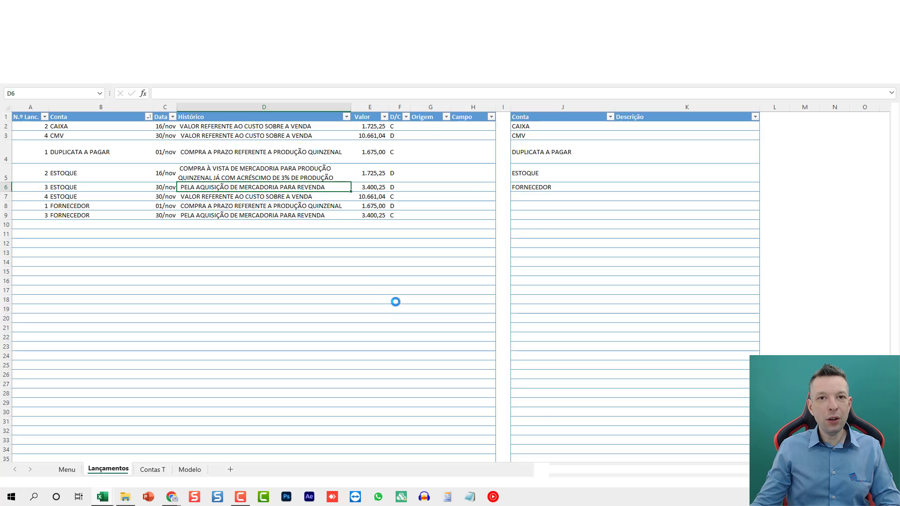
pyautogui.click(831, 136)
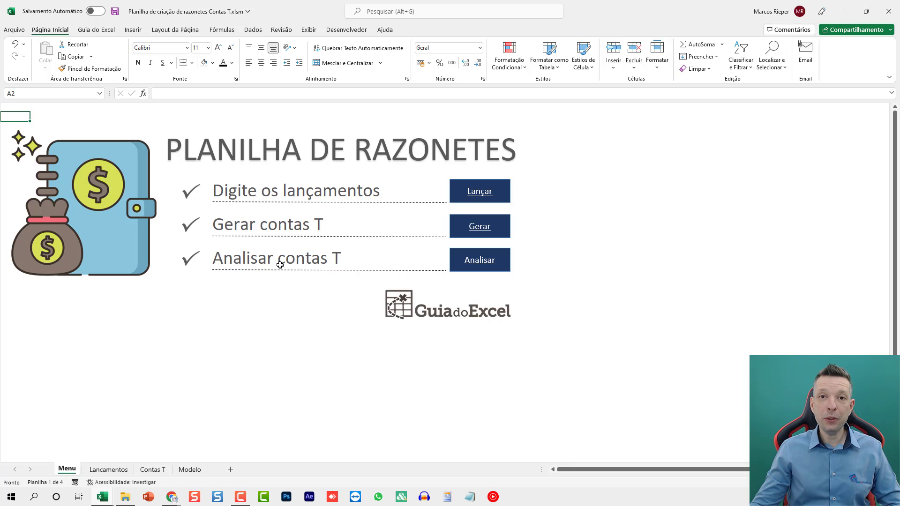
pyautogui.click(472, 197)
# Step: Examine the accounts registered in the Conta list in column J, from CAIXA to FORNECEDOR, and the blank rows below them
pyautogui.click(550, 128)
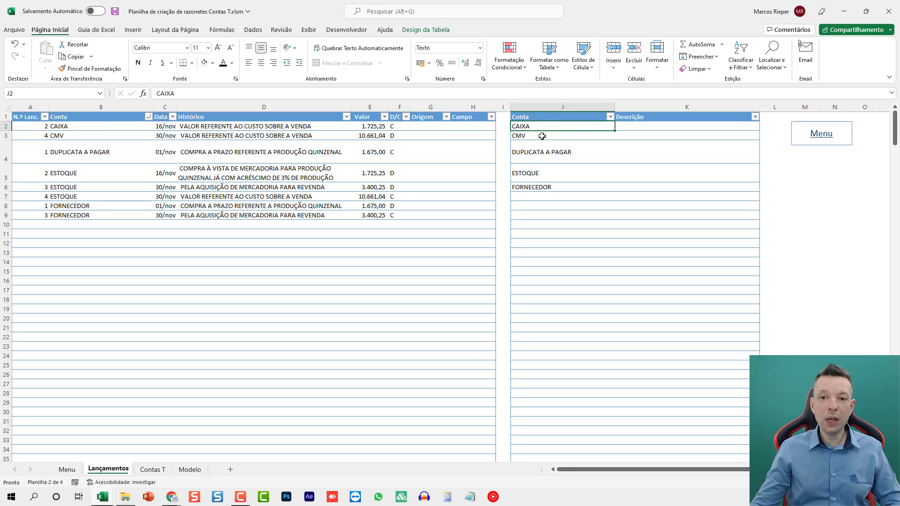
pyautogui.click(533, 138)
pyautogui.click(531, 155)
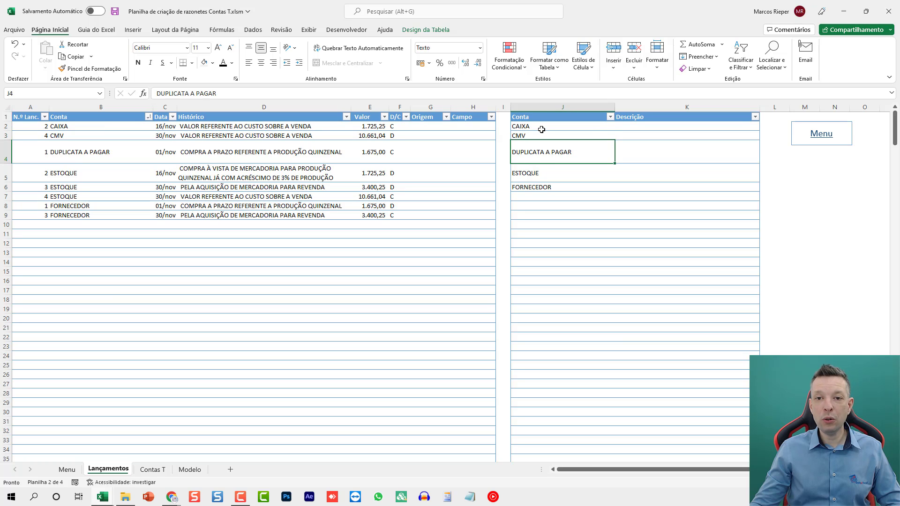
pyautogui.click(542, 178)
pyautogui.press('Down')
pyautogui.press('Down')
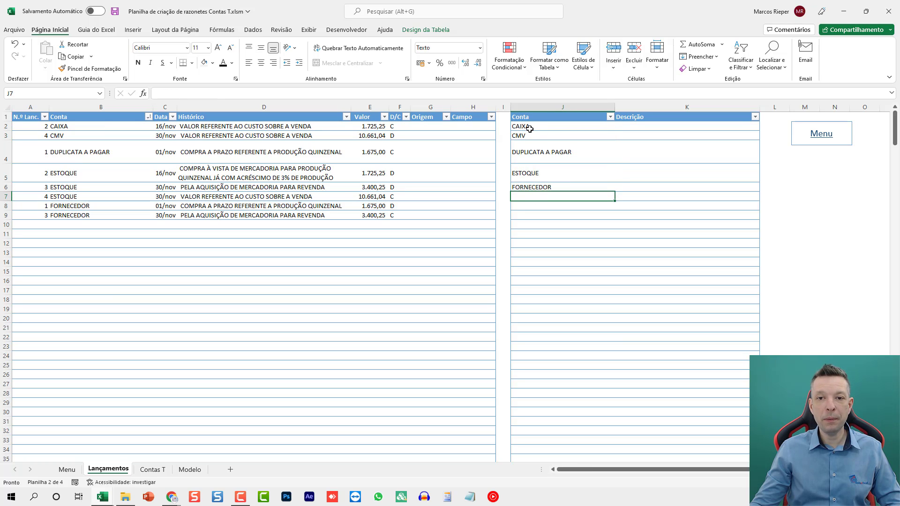
pyautogui.click(529, 127)
pyautogui.click(532, 137)
pyautogui.click(534, 155)
pyautogui.click(534, 171)
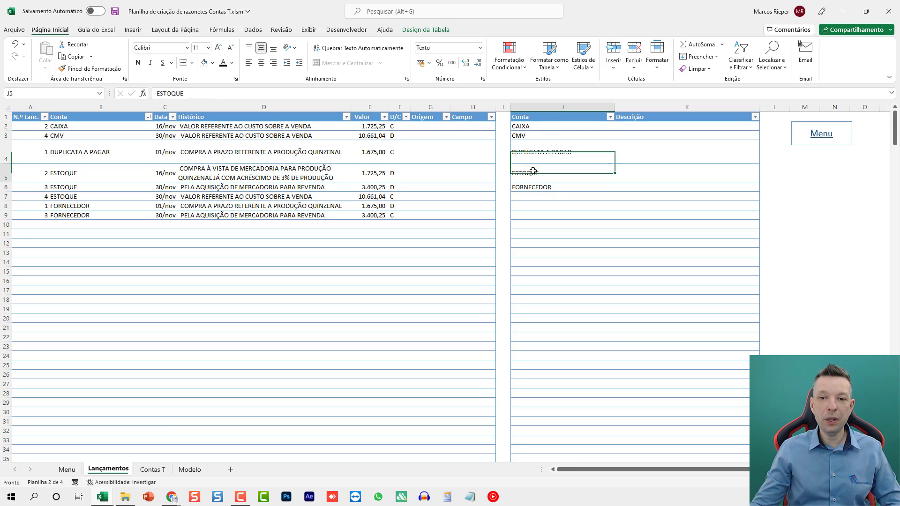
pyautogui.click(539, 187)
pyautogui.moveTo(553, 133); pyautogui.dragTo(559, 319)
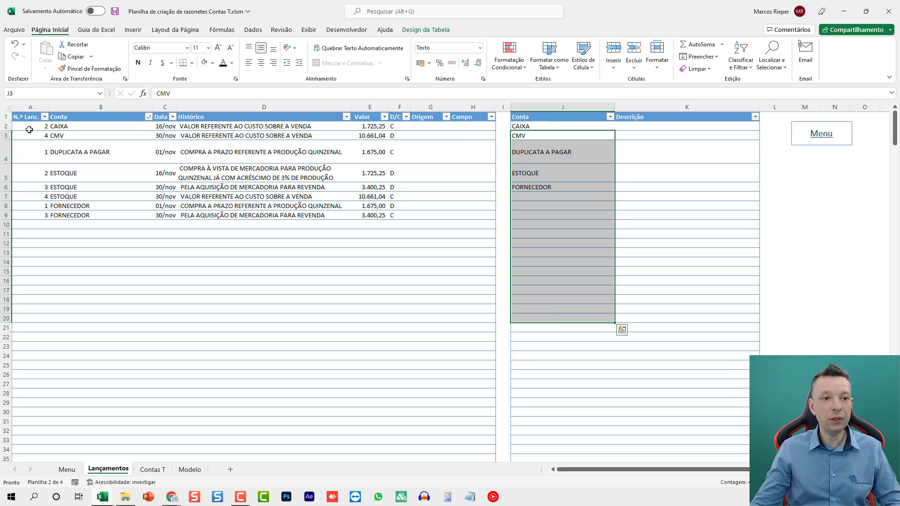
# Step: Examine the journal entries in Lançamentos by entry number, account and history, including the paired CAIXA and ESTOQUE lines of entry 2
pyautogui.click(29, 127)
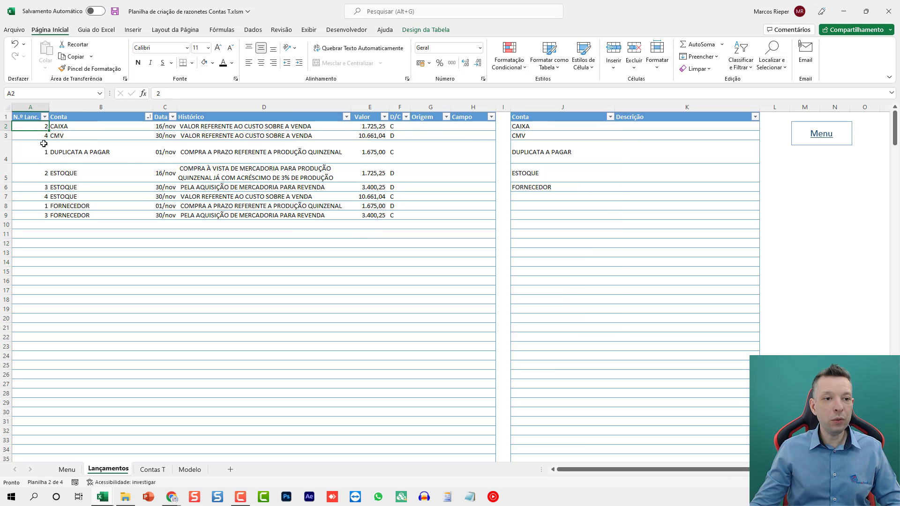
pyautogui.click(36, 222)
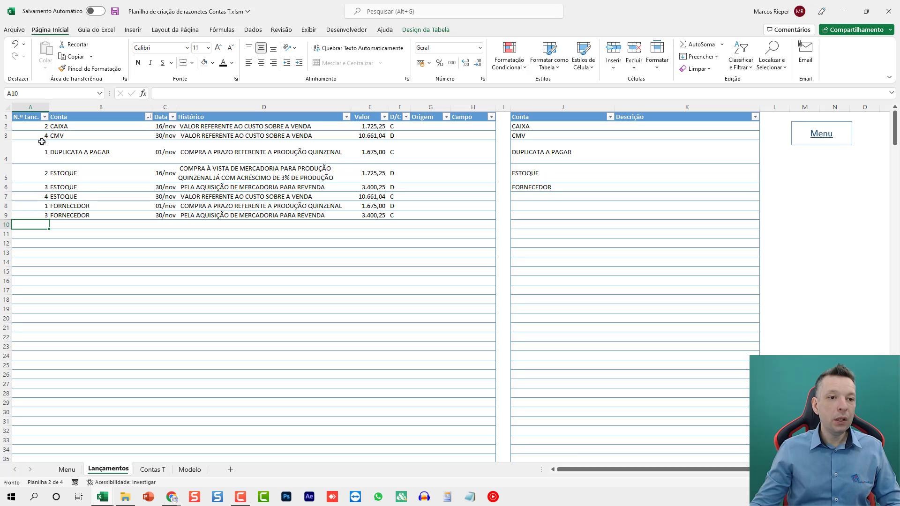
pyautogui.click(38, 127)
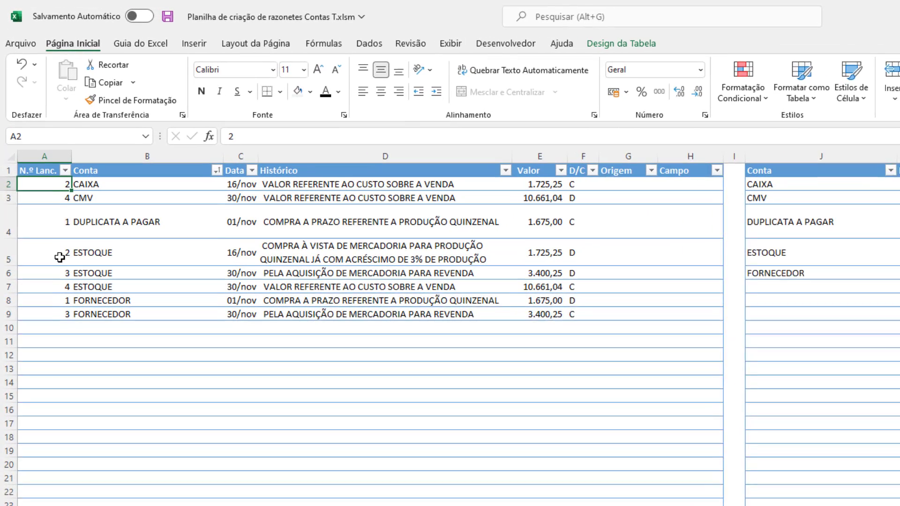
pyautogui.moveTo(60, 257); pyautogui.dragTo(108, 255)
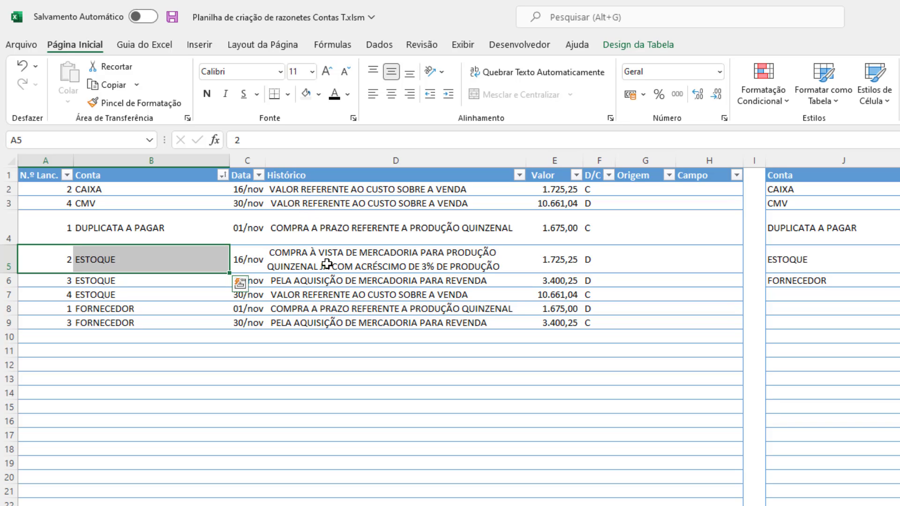
pyautogui.click(293, 289)
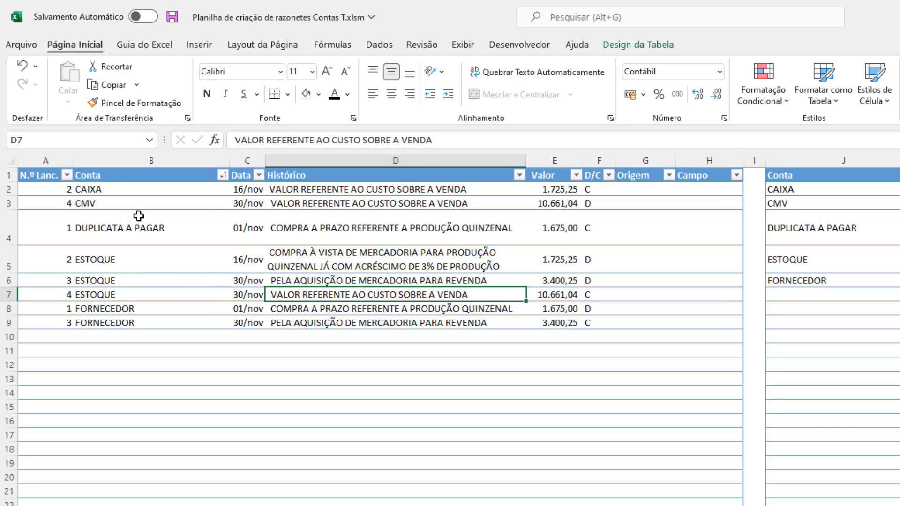
pyautogui.click(110, 190)
pyautogui.click(104, 203)
pyautogui.moveTo(105, 202); pyautogui.dragTo(331, 193)
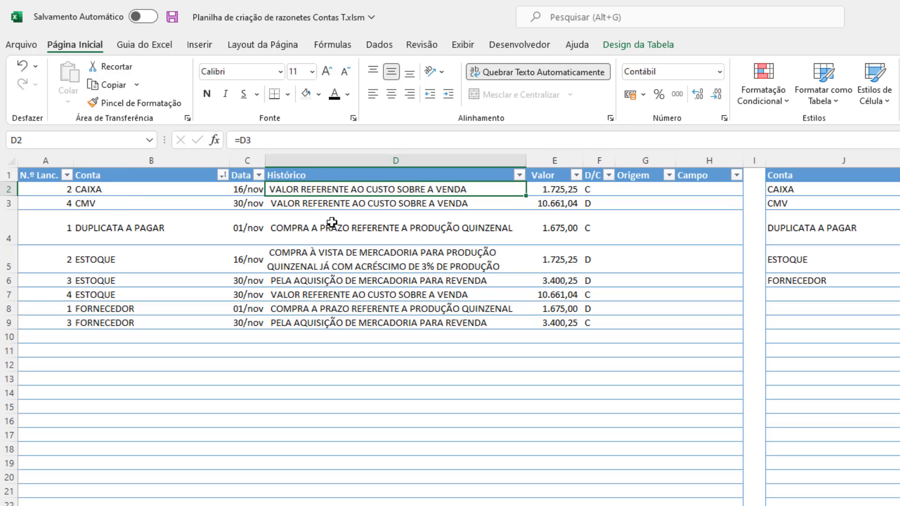
# Step: Examine the Valor of the CAIXA entry, the D/C choices in F2 and F3, and the Origem and Campo columns
pyautogui.click(556, 189)
pyautogui.click(599, 189)
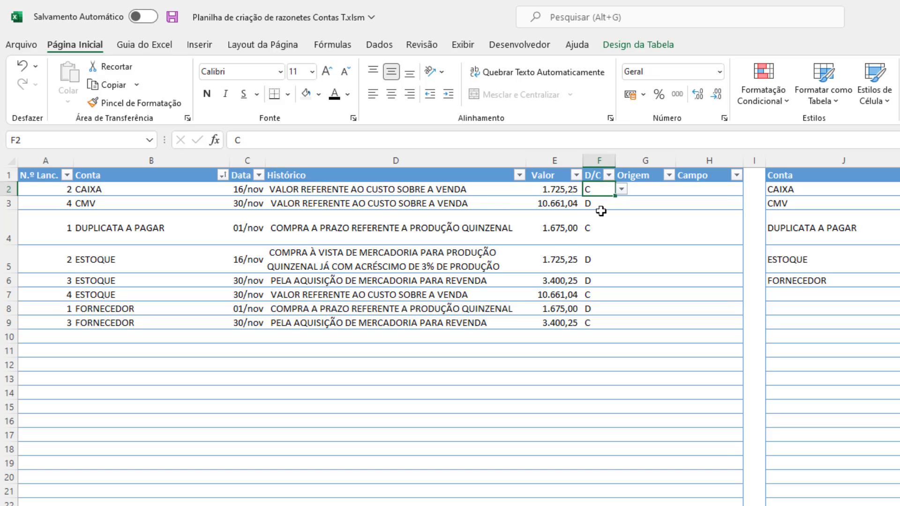
pyautogui.click(621, 190)
pyautogui.click(617, 208)
pyautogui.click(614, 205)
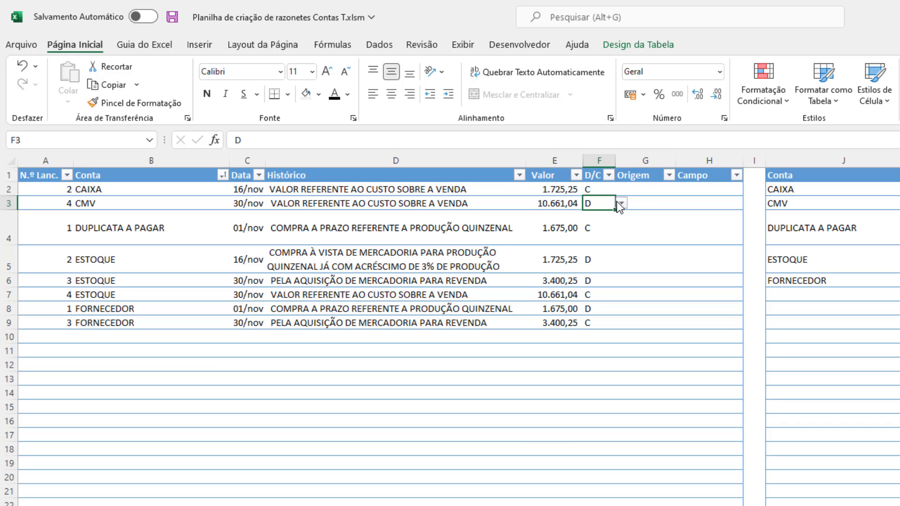
pyautogui.click(632, 188)
pyautogui.click(639, 206)
pyautogui.click(623, 280)
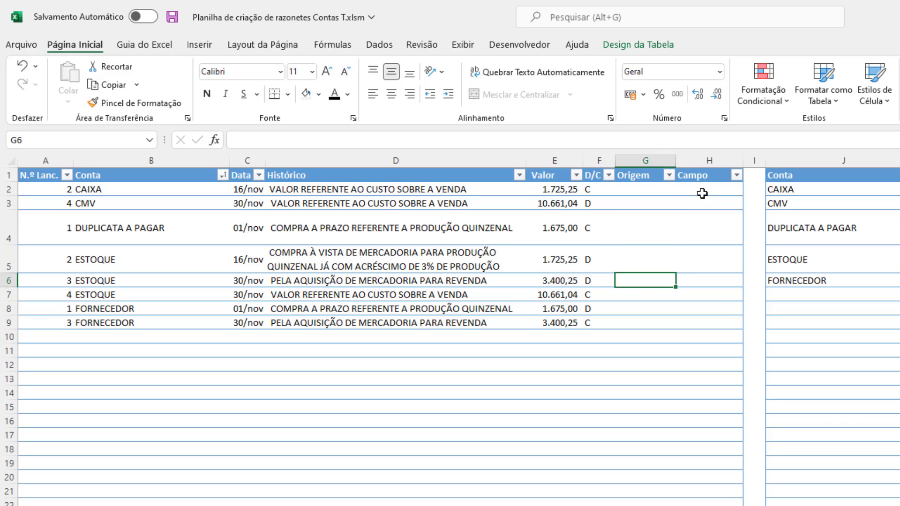
pyautogui.click(703, 193)
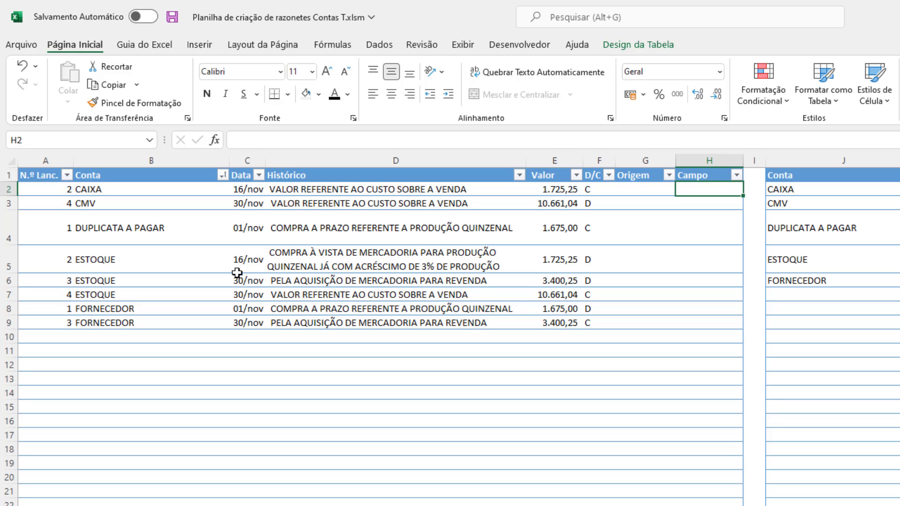
# Step: Review the Conta cells from DUPLICATA A PAGAR down and the Histórico cells from row 5 down
pyautogui.moveTo(161, 235); pyautogui.dragTo(140, 502)
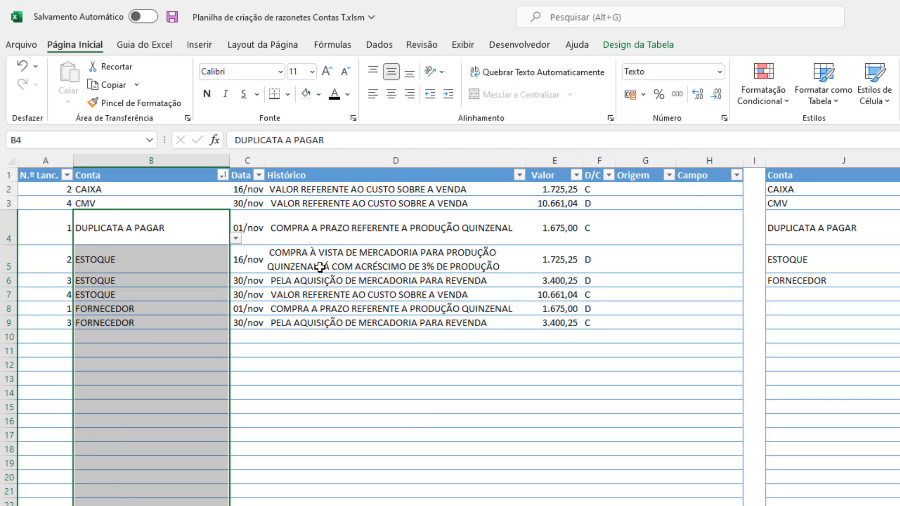
pyautogui.moveTo(321, 267); pyautogui.dragTo(297, 418)
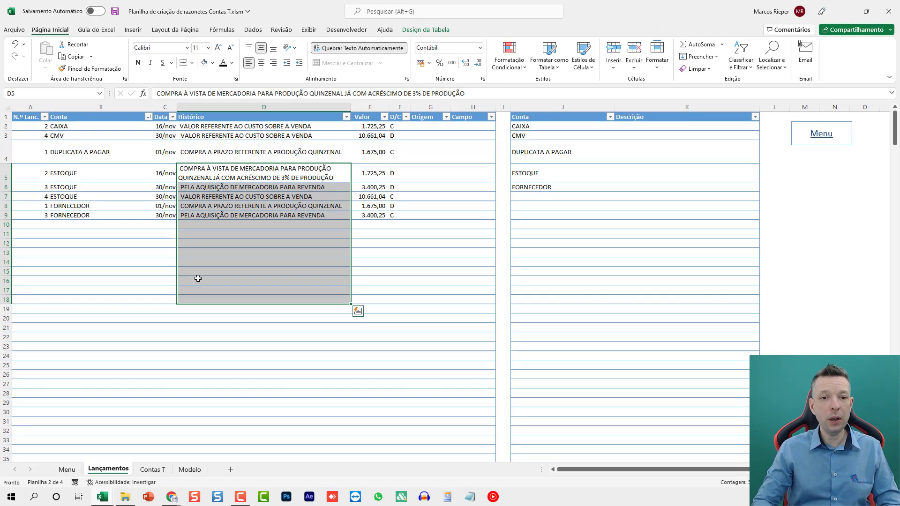
pyautogui.click(87, 160)
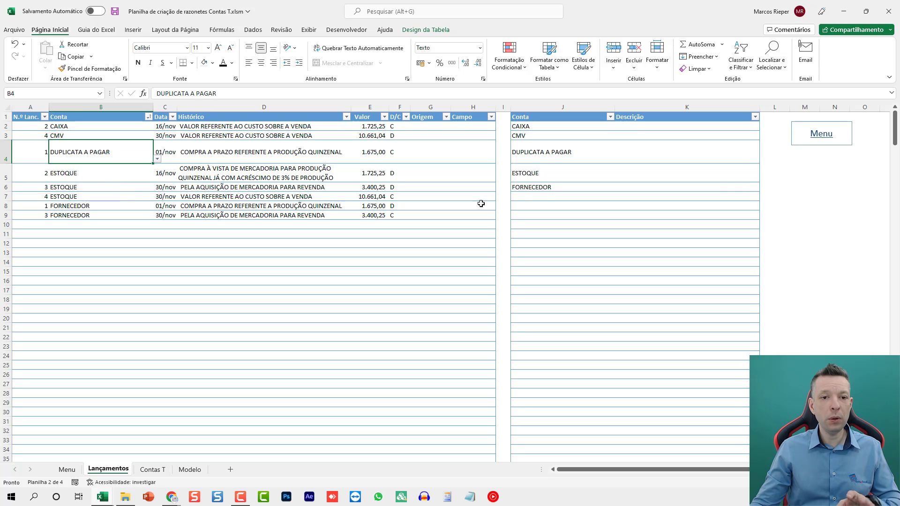
# Step: Go through the Menu's Analisar option to Contas T and inspect the EMPRESA field and the CAIXA account's credit entry
pyautogui.click(810, 137)
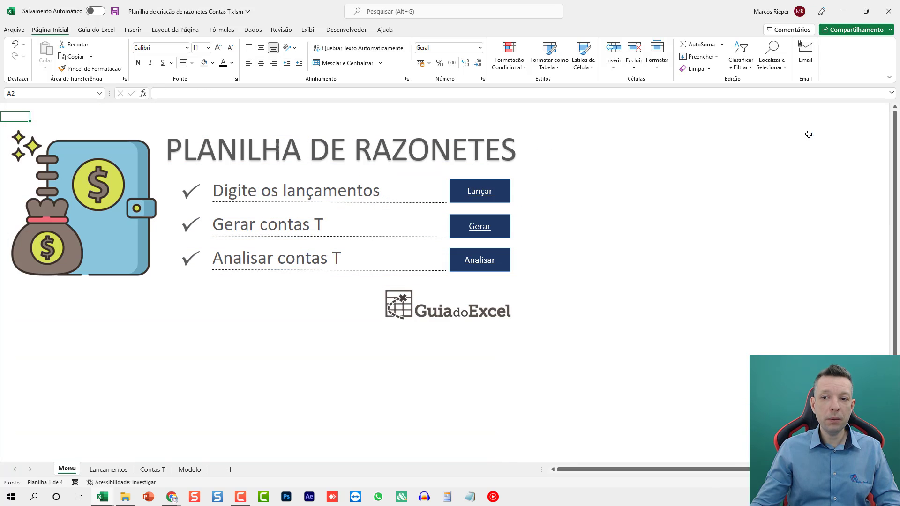
pyautogui.click(473, 265)
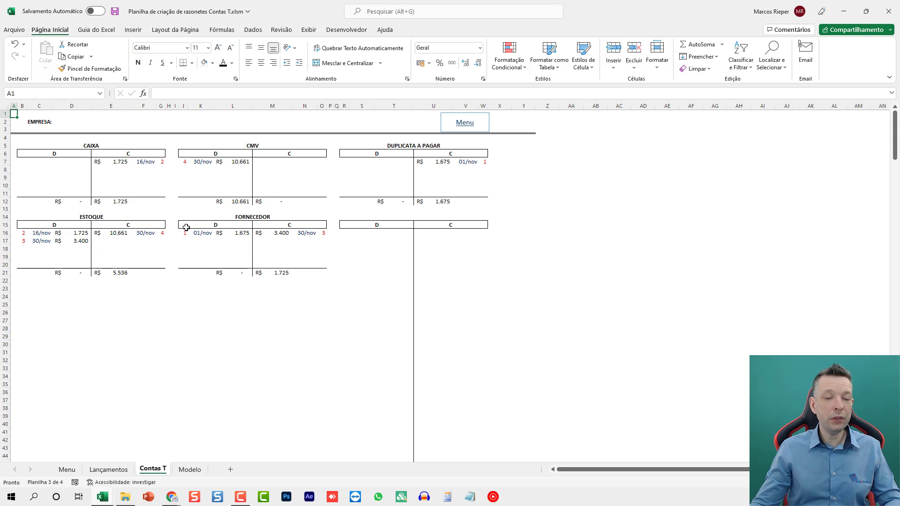
pyautogui.click(76, 123)
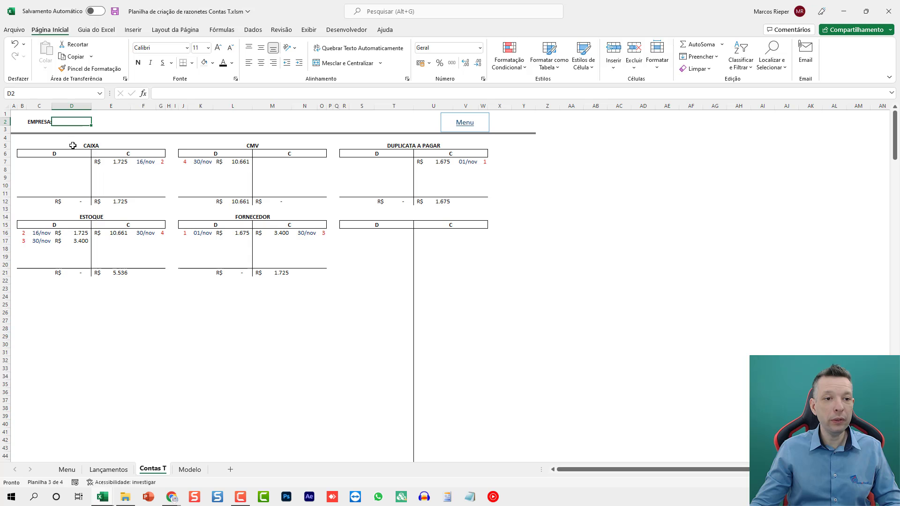
pyautogui.click(87, 146)
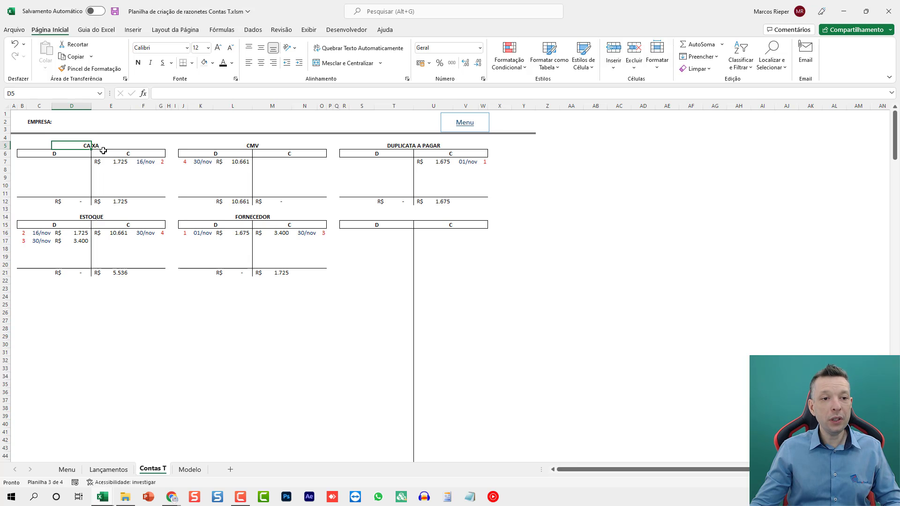
pyautogui.click(145, 163)
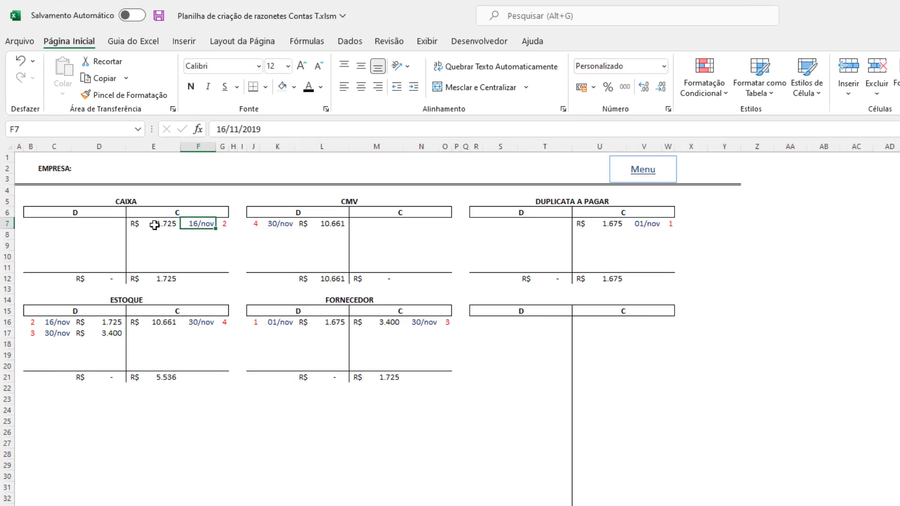
pyautogui.click(154, 226)
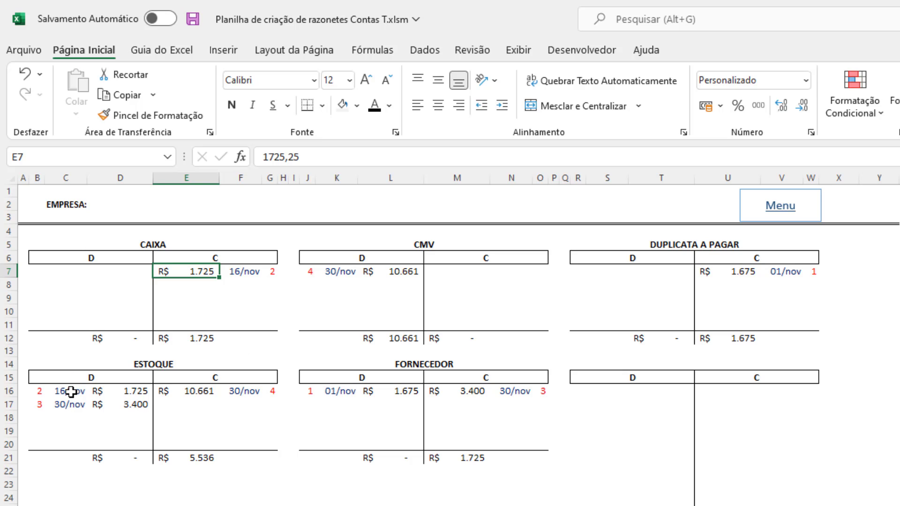
# Step: Compare the matching debit and credit entries by number across the CAIXA, ESTOQUE, FORNECEDOR and DUPLICATA A PAGAR accounts
pyautogui.click(71, 392)
pyautogui.click(120, 394)
pyautogui.click(205, 272)
pyautogui.click(76, 405)
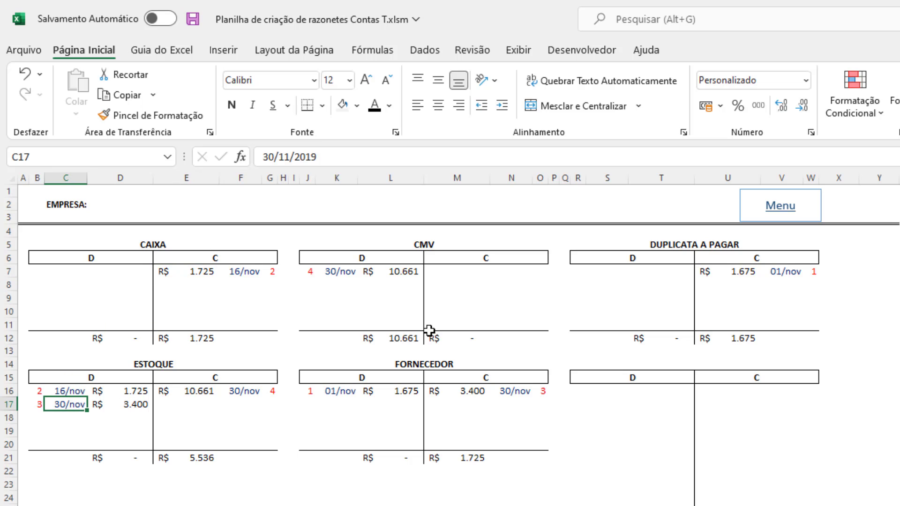
pyautogui.click(516, 398)
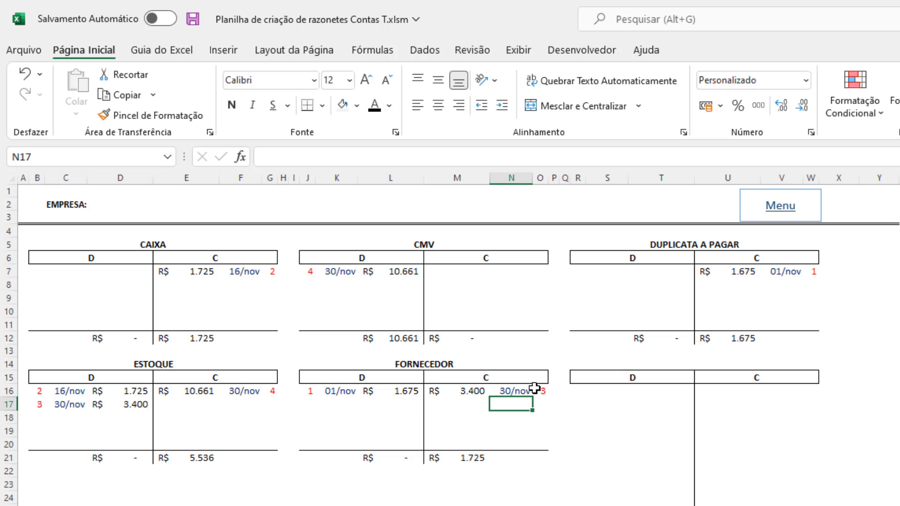
pyautogui.click(525, 389)
pyautogui.click(80, 404)
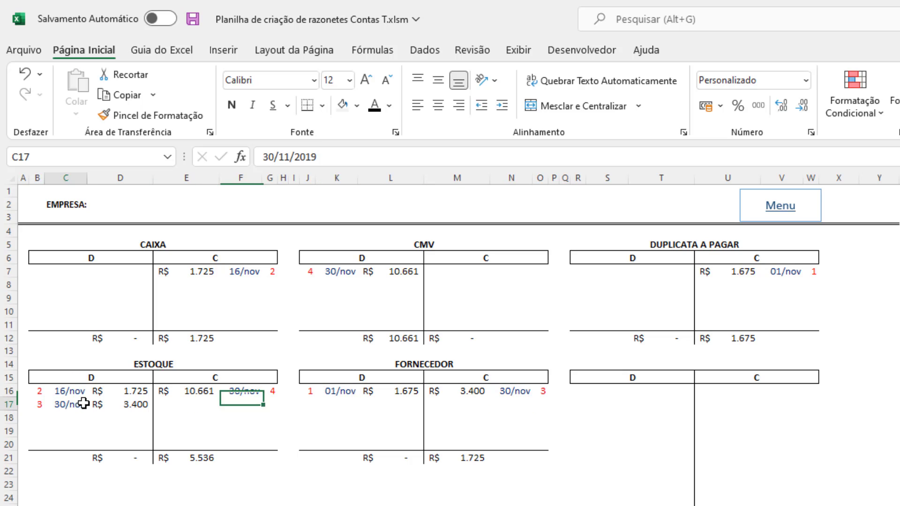
pyautogui.click(788, 276)
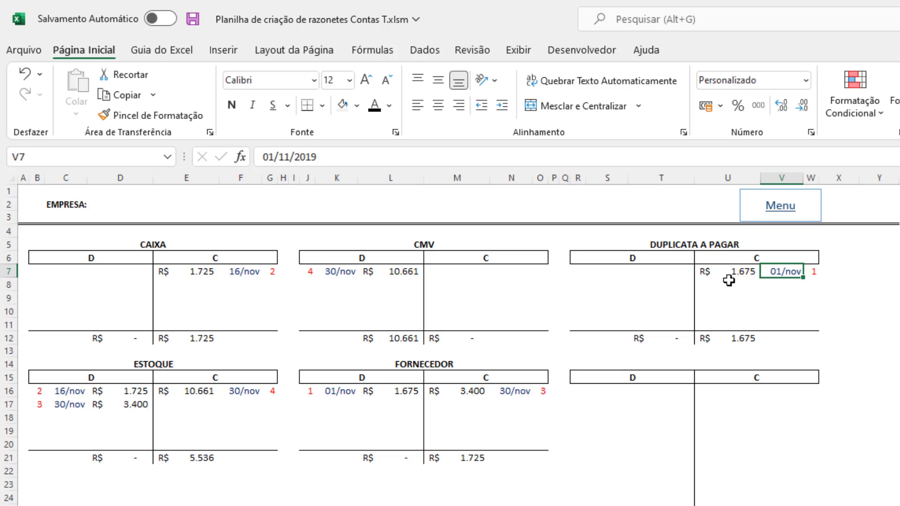
pyautogui.click(349, 392)
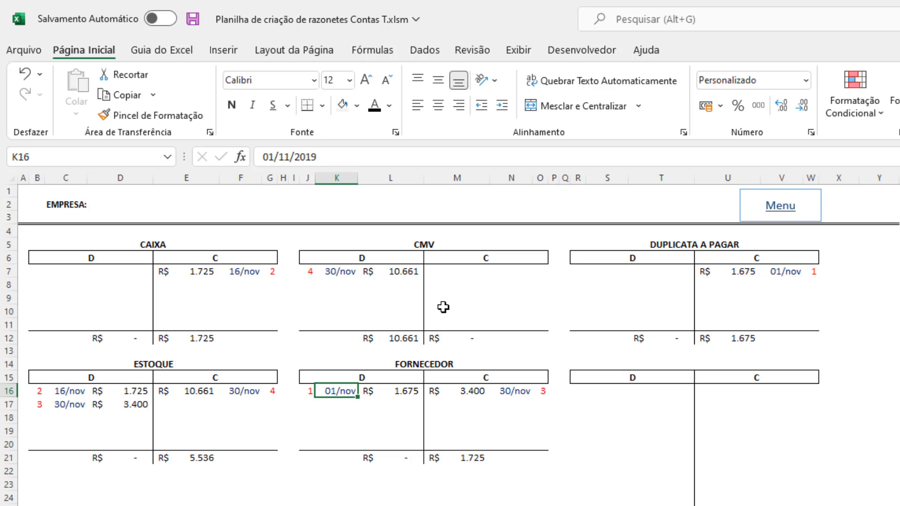
# Step: Inspect the BANCO T-account template on the Modelo sheet, then return through Contas T to the Menu
pyautogui.click(321, 505)
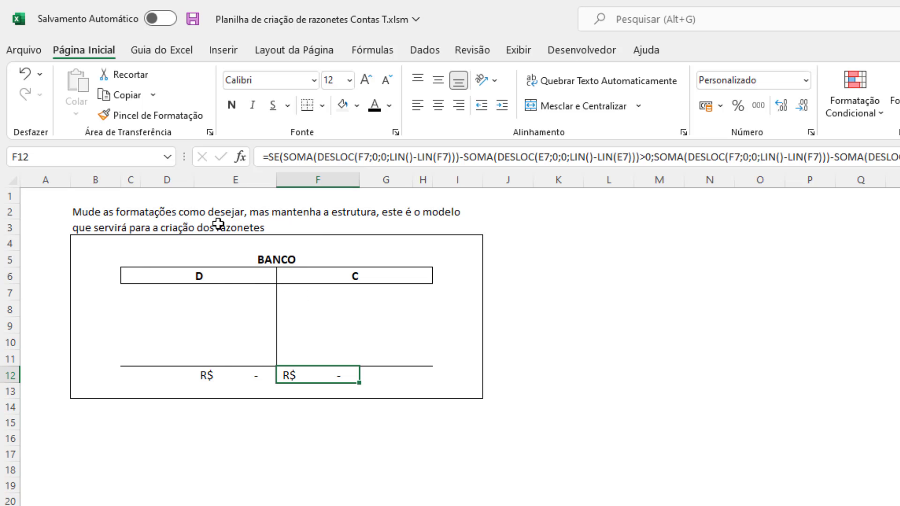
pyautogui.click(174, 274)
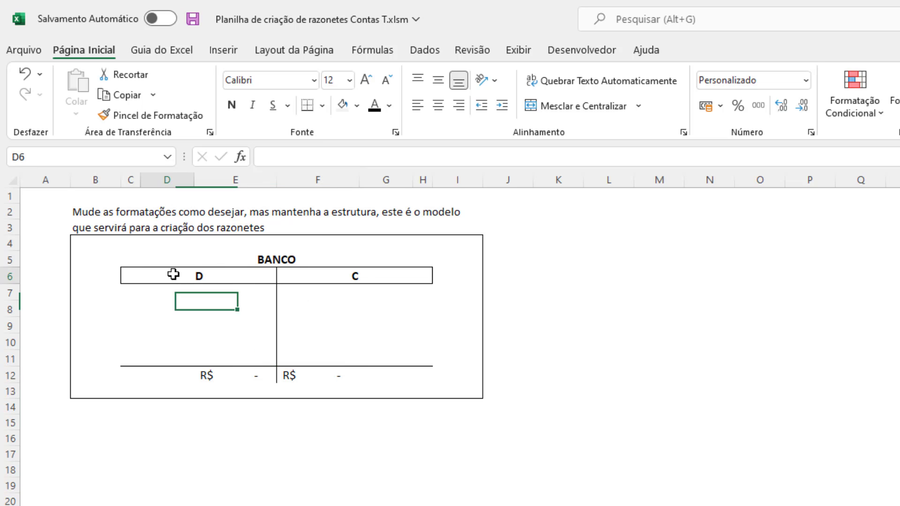
pyautogui.click(135, 292)
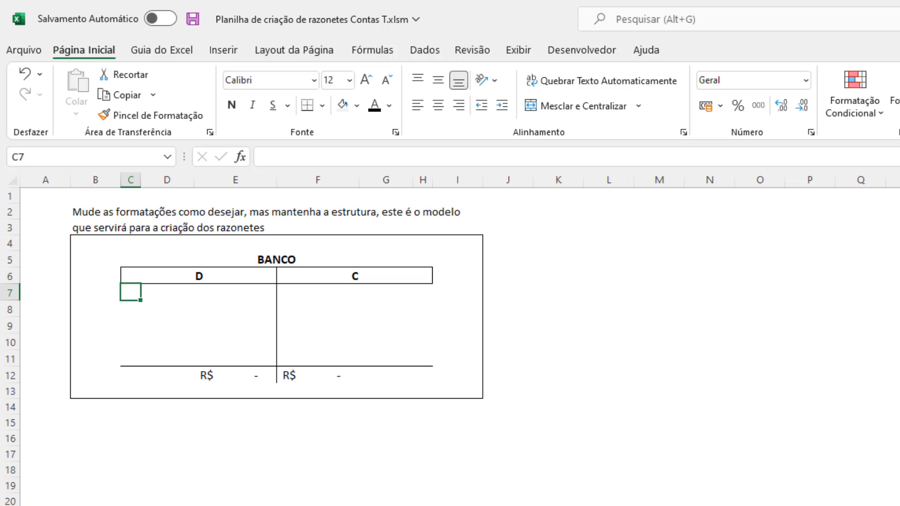
pyautogui.click(291, 505)
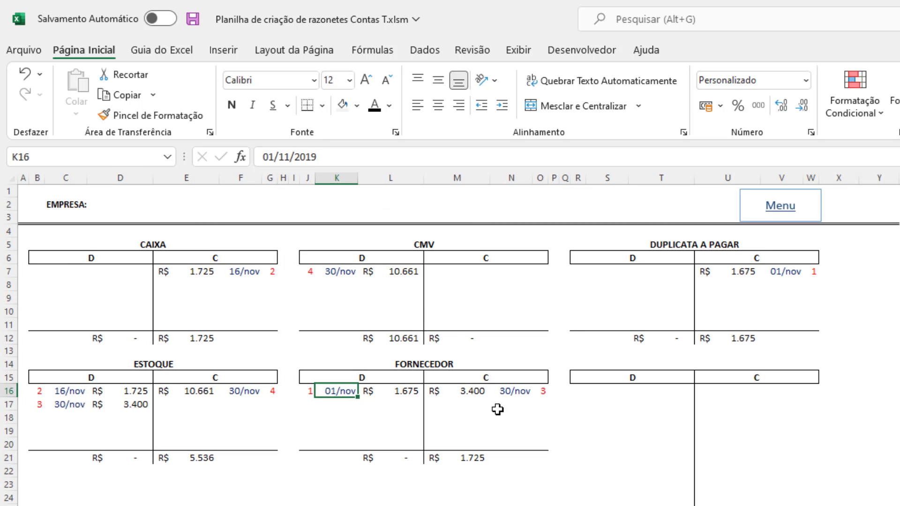
pyautogui.click(780, 209)
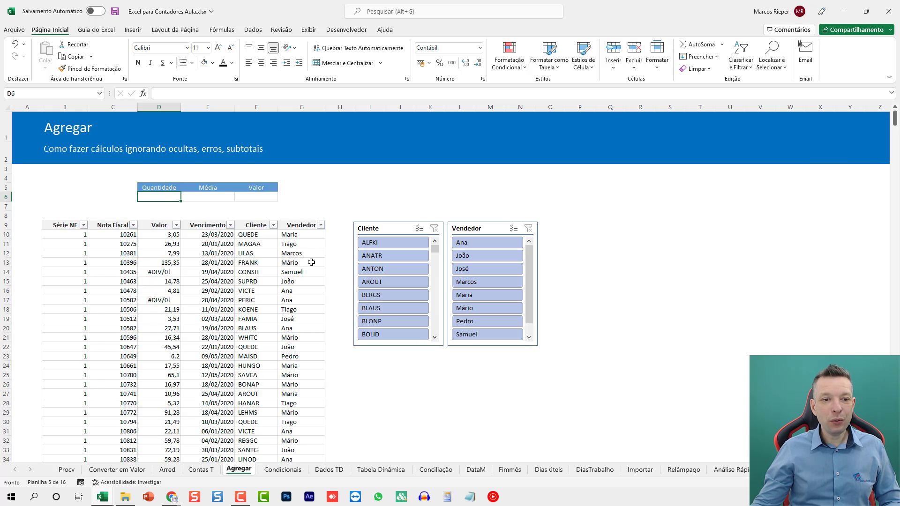
# Step: In Excel para Contadores Aula.xlsx, examine the Agregar sheet's Quantidade, Média and Valor cells and the invoice table below
pyautogui.scroll(5, 311, 262)
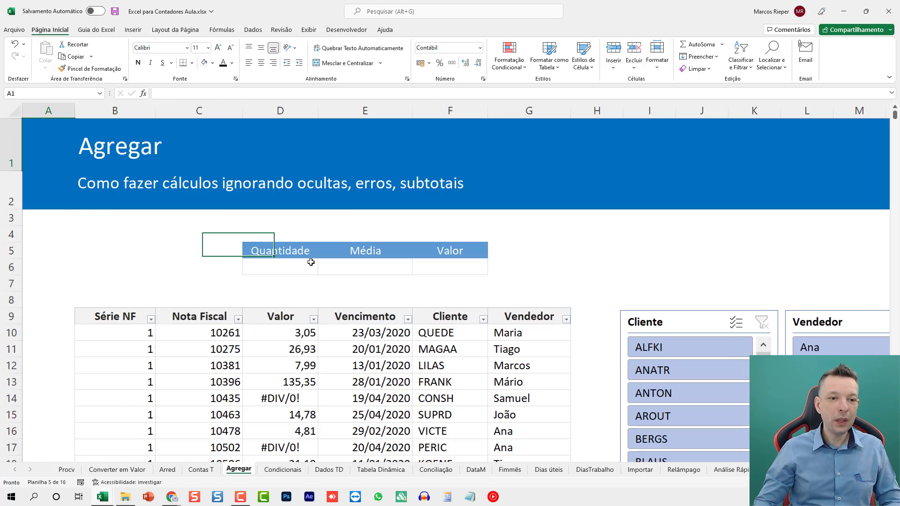
pyautogui.scroll(-3, 310, 272)
pyautogui.click(300, 286)
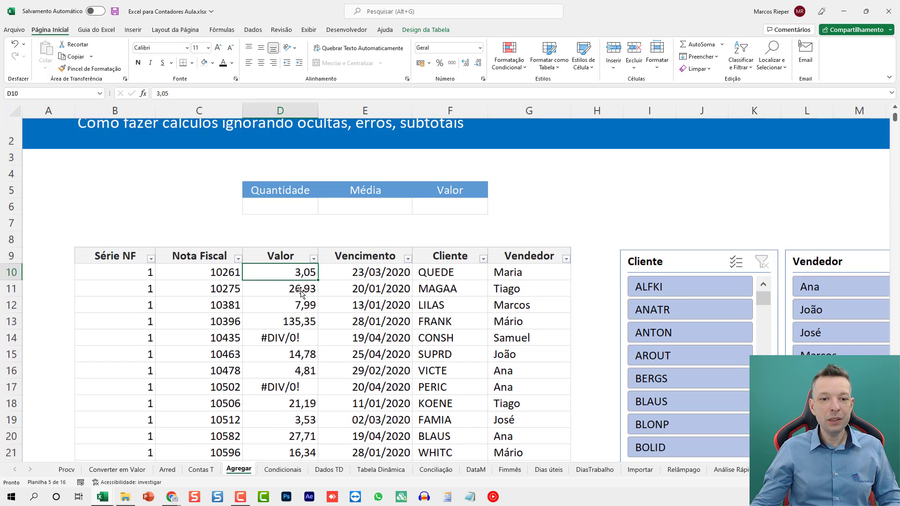
pyautogui.scroll(-1, 469, 282)
# Step: Try filtering the invoice table with the Cliente slicer by AROUT and by ALFKI through BLONP, then clear the filter
pyautogui.click(687, 248)
pyautogui.click(674, 318)
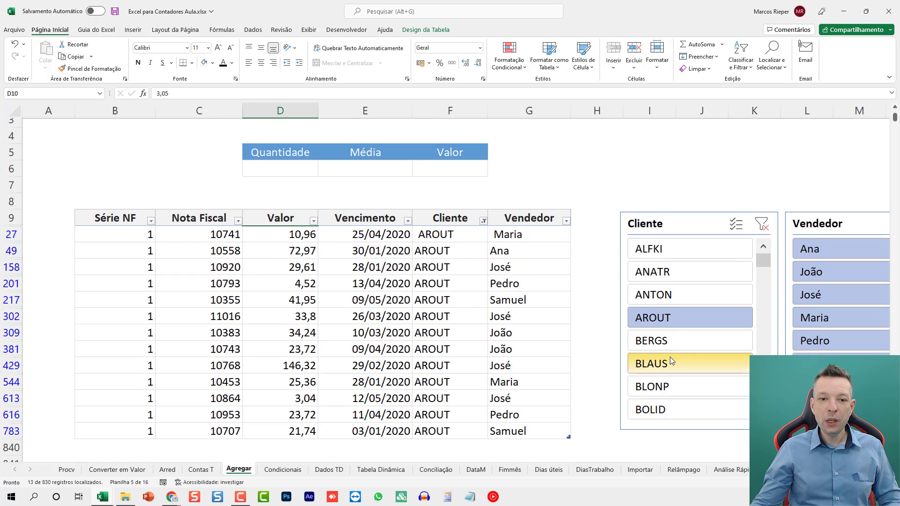
pyautogui.moveTo(668, 378); pyautogui.dragTo(682, 253)
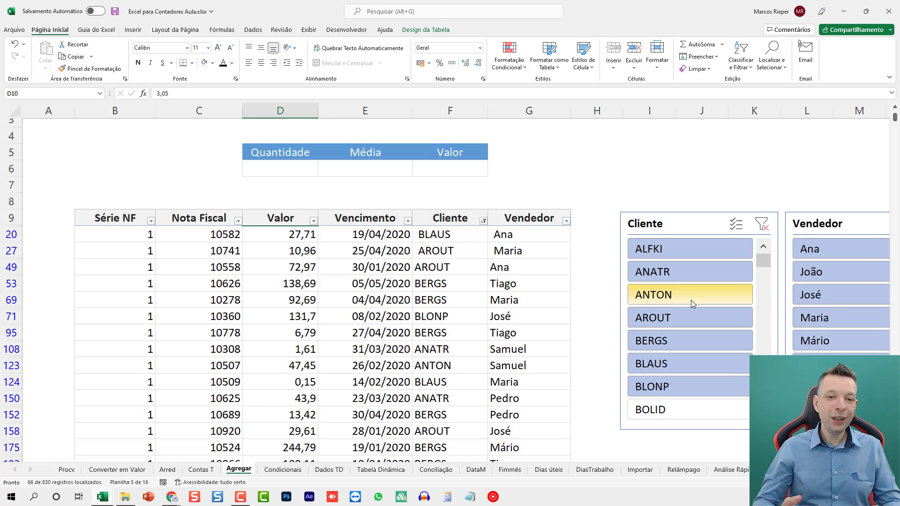
pyautogui.click(762, 224)
# Step: Inspect the formula behind the error in D14 and look down the rest of the Valor column
pyautogui.click(276, 299)
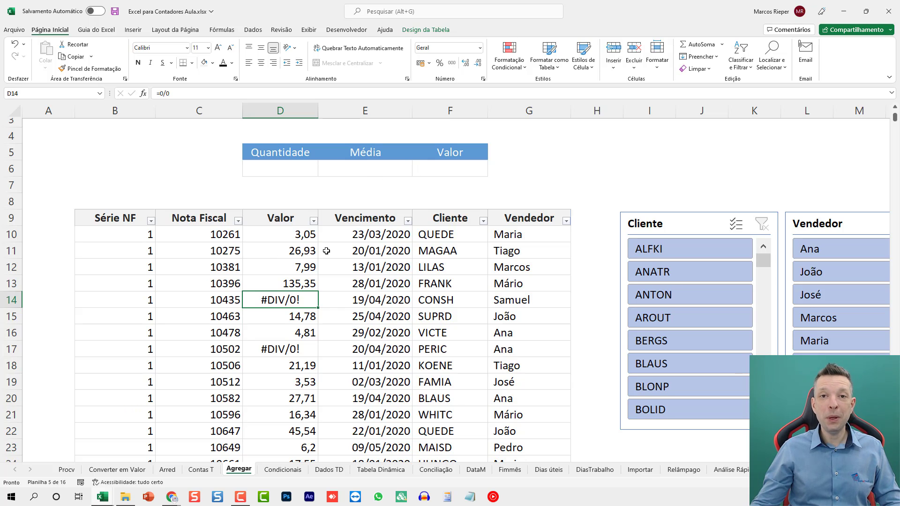
pyautogui.scroll(-13, 311, 260)
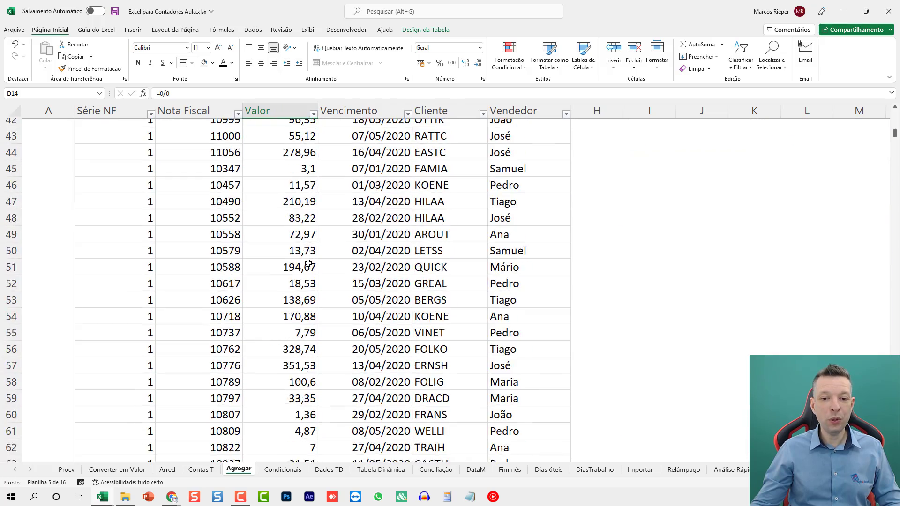
# Step: Start an AGREGAR formula in the Quantidade cell D6, choosing function 2 - CONT.NÚM
pyautogui.scroll(-1, 309, 264)
pyautogui.scroll(15, 307, 256)
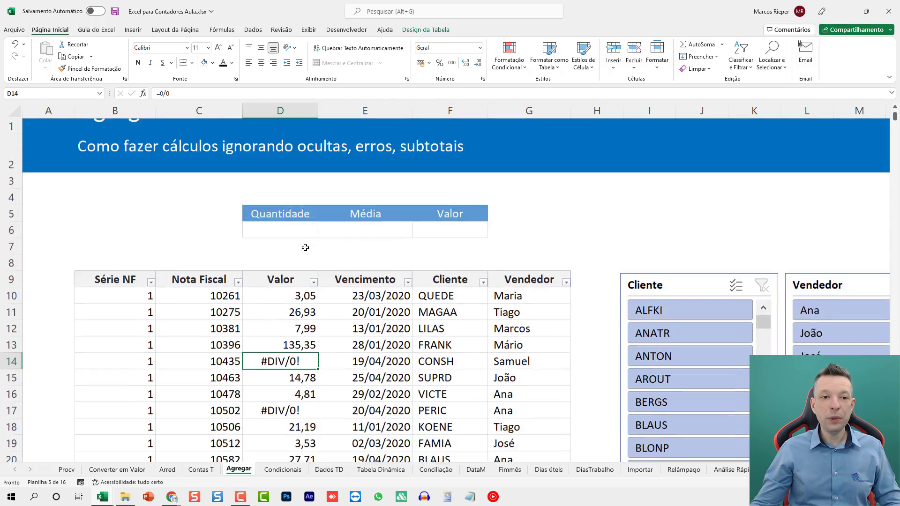
pyautogui.scroll(-1, 306, 248)
pyautogui.click(292, 166)
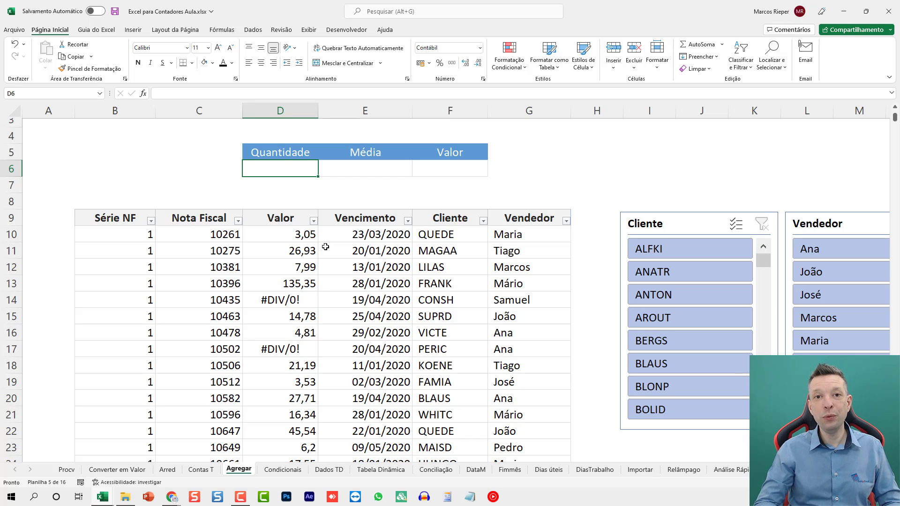
pyautogui.write('=A')
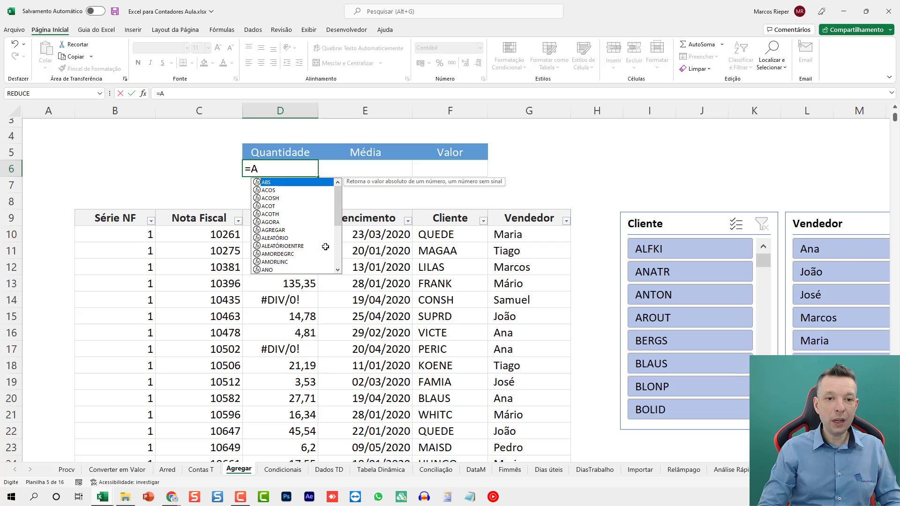
pyautogui.write('GREGAR')
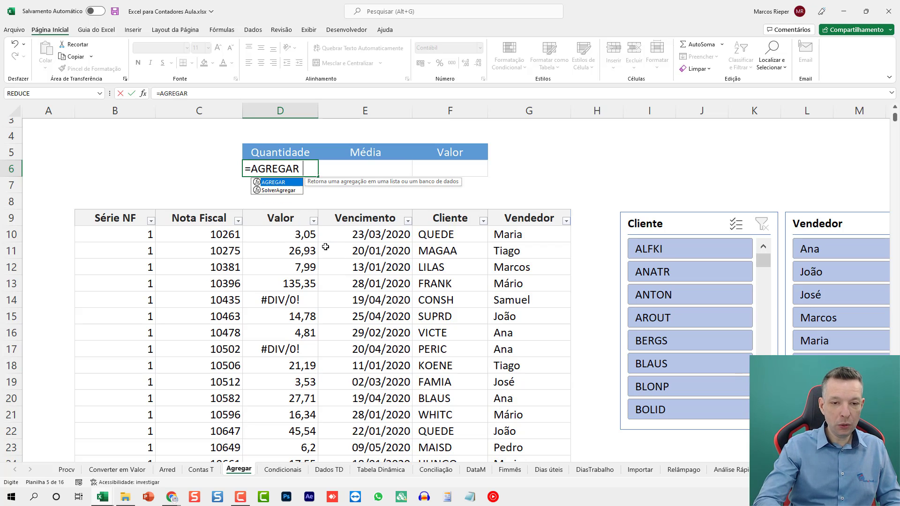
pyautogui.write('(')
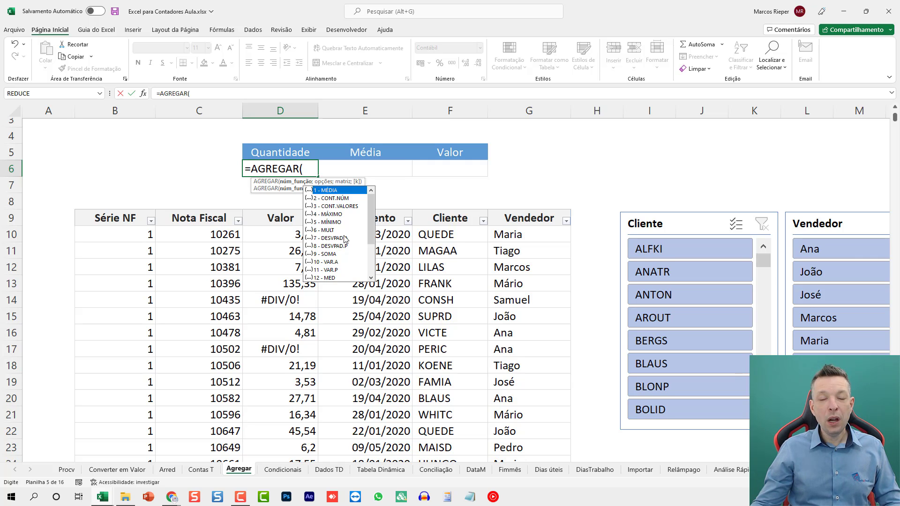
pyautogui.moveTo(369, 219); pyautogui.dragTo(375, 200)
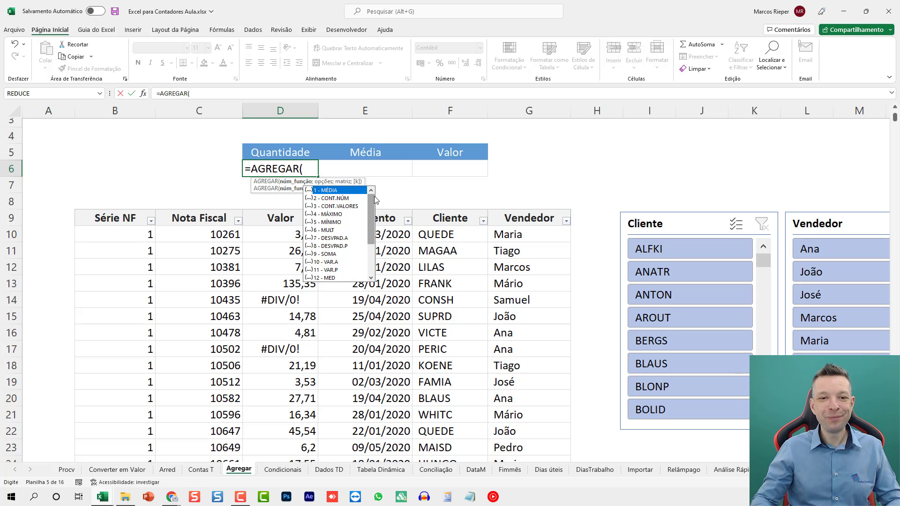
pyautogui.click(335, 199)
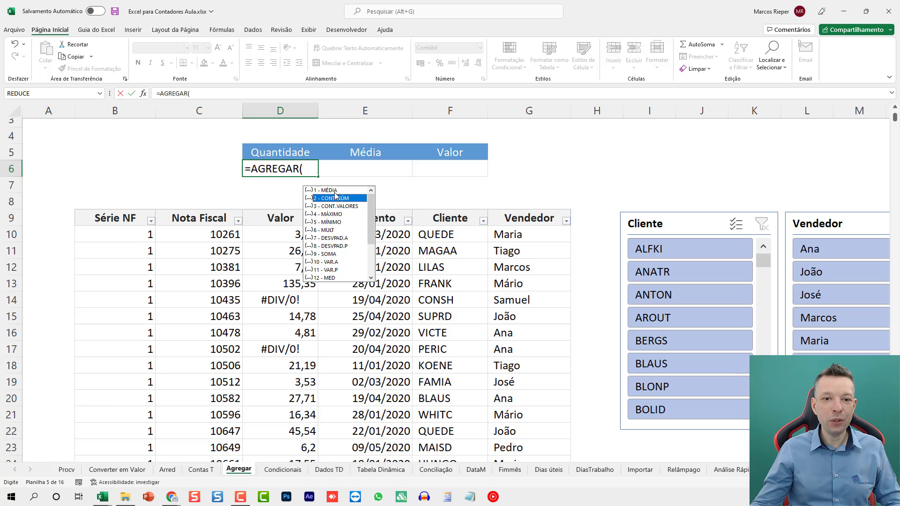
pyautogui.doubleClick(333, 198)
pyautogui.write(';')
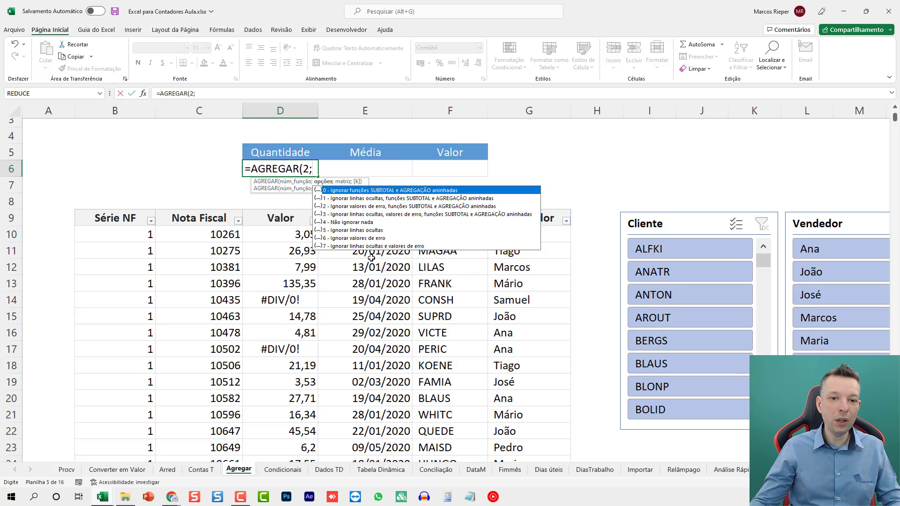
# Step: Complete the D6 formula with option 7 (ignore hidden rows and error values) and the table's whole Valor column
pyautogui.doubleClick(335, 246)
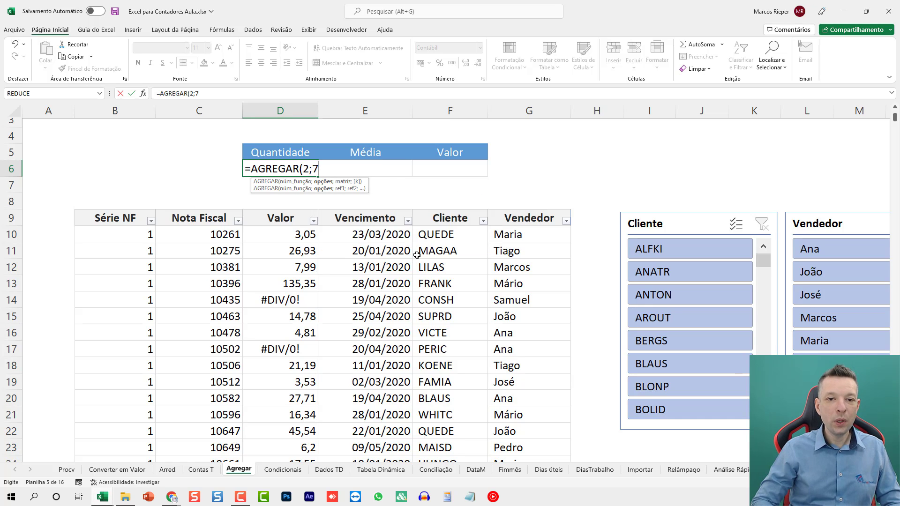
pyautogui.write(';')
pyautogui.scroll(1, 410, 255)
pyautogui.scroll(-1, 331, 251)
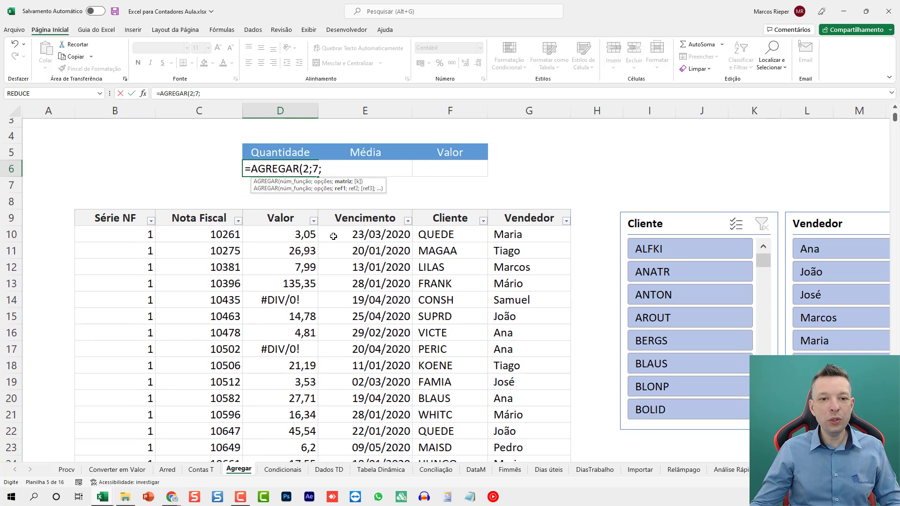
pyautogui.click(305, 169)
pyautogui.click(317, 169)
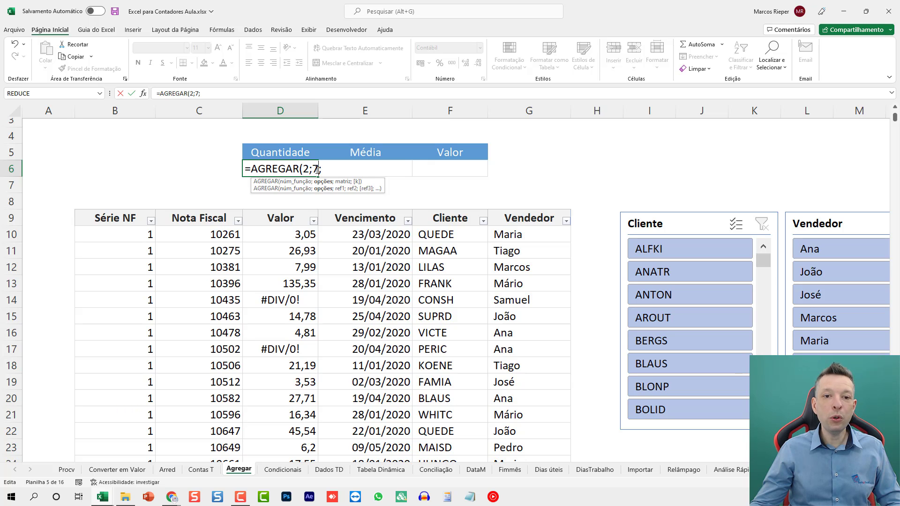
pyautogui.click(328, 173)
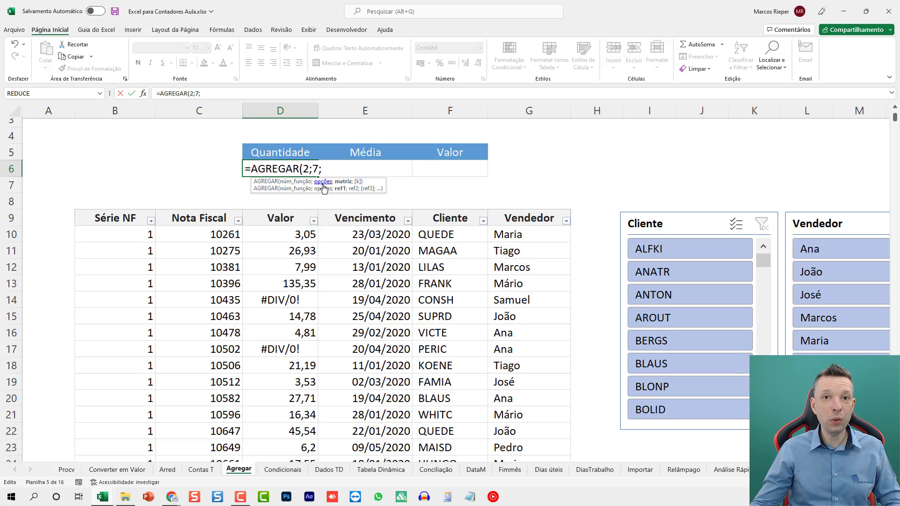
pyautogui.click(284, 233)
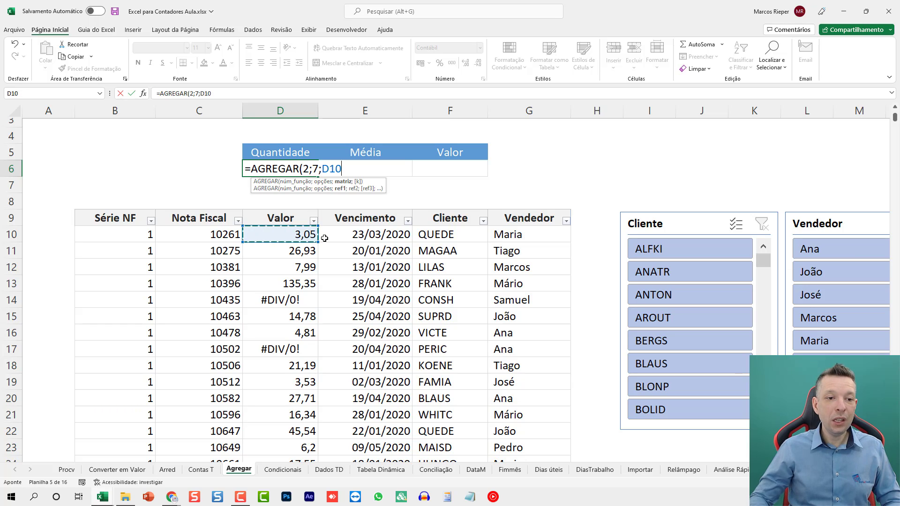
pyautogui.hotkey('ctrl', 'shift', 'Down')
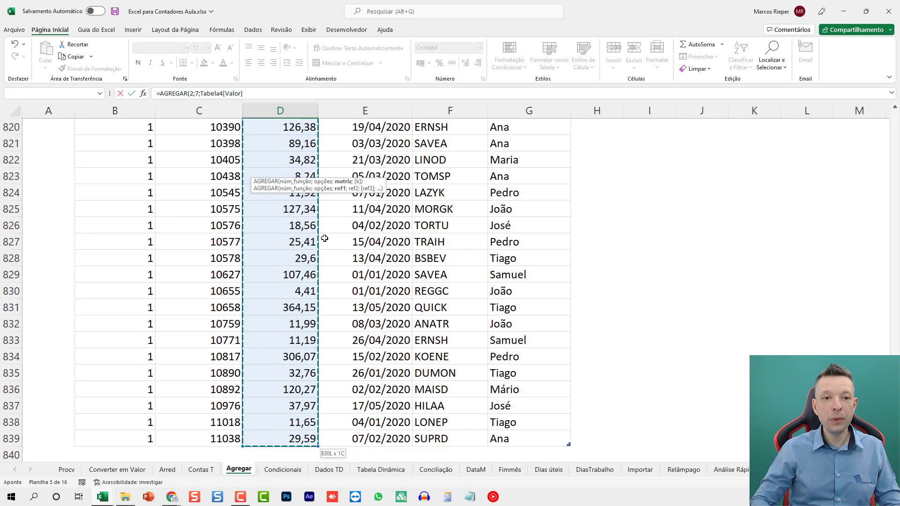
pyautogui.hotkey('ctrl', 'Return')
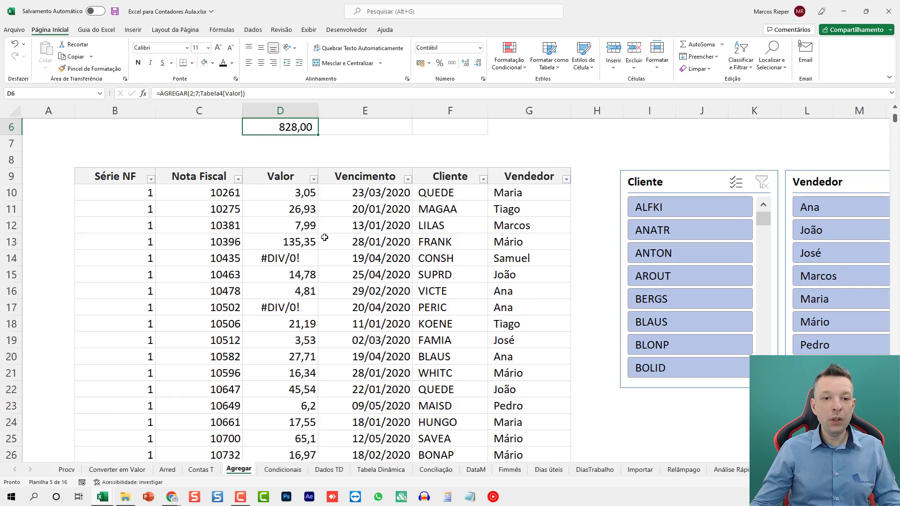
# Step: Check the Quantidade result against the selected Valor column and the error cells D14 and D17
pyautogui.scroll(1, 324, 238)
pyautogui.click(292, 239)
pyautogui.hotkey('ctrl', 'shift', 'Down')
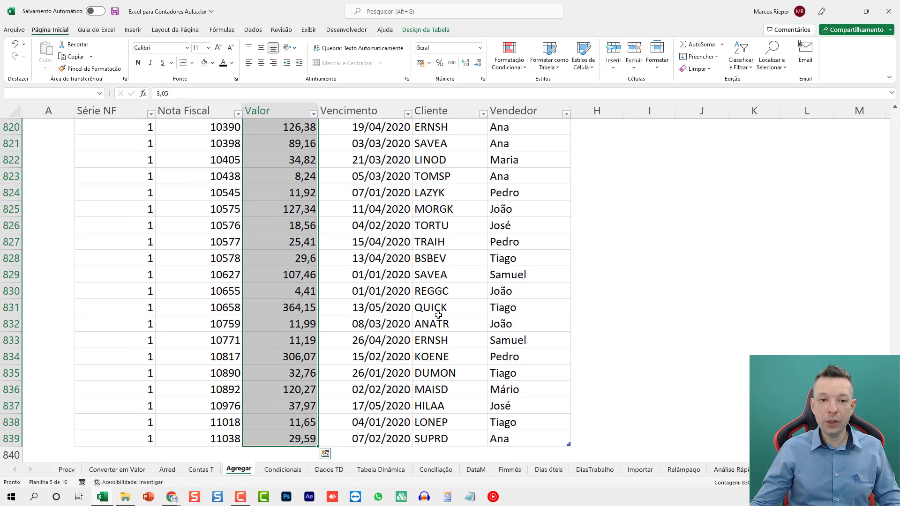
pyautogui.scroll(20, 438, 313)
pyautogui.scroll(7, 439, 314)
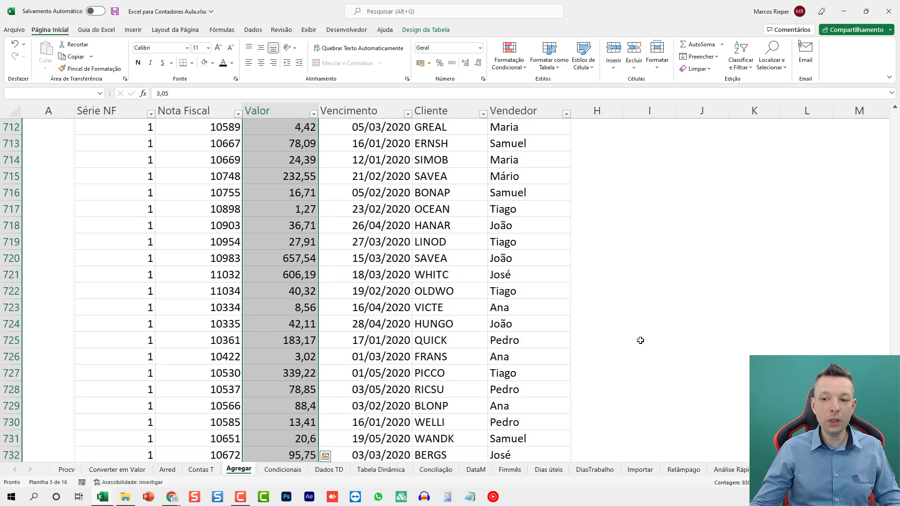
pyautogui.moveTo(895, 404); pyautogui.dragTo(895, 117)
pyautogui.scroll(-2, 498, 242)
pyautogui.click(312, 265)
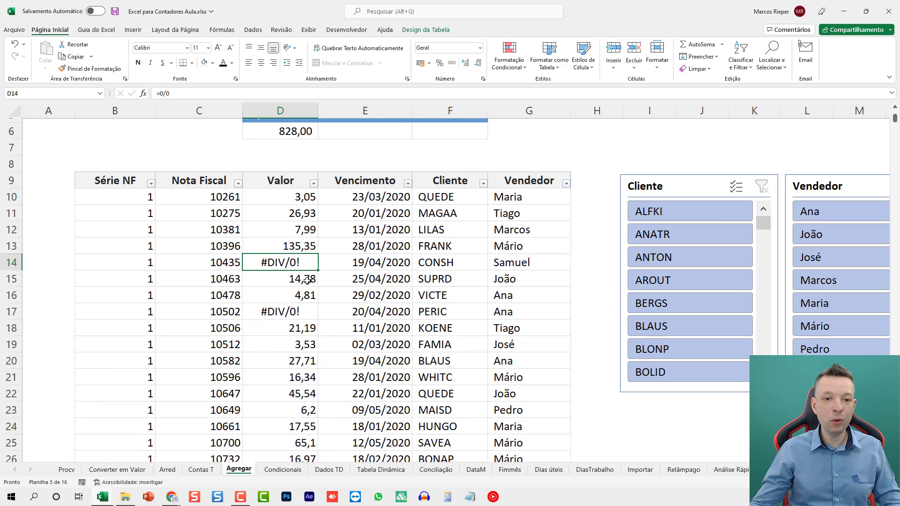
pyautogui.doubleClick(309, 266)
pyautogui.click(292, 309)
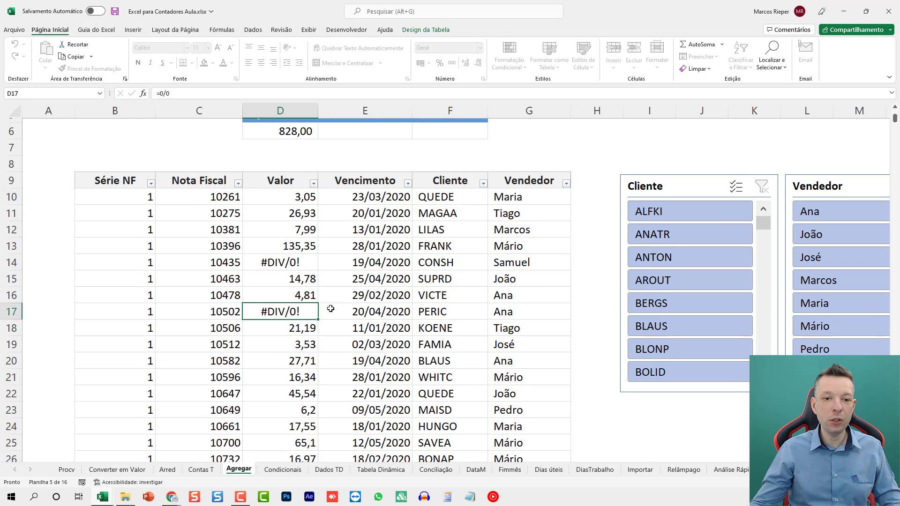
pyautogui.scroll(2, 324, 291)
pyautogui.click(299, 270)
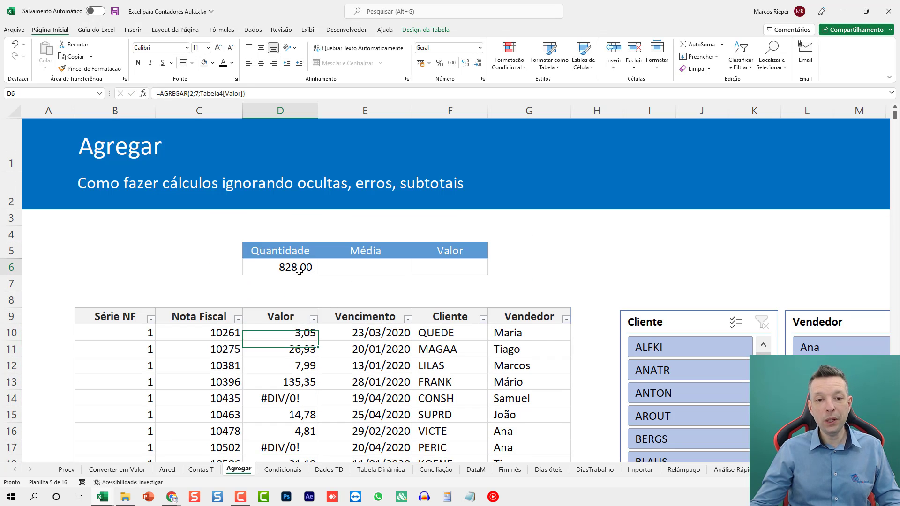
# Step: Try the Quantidade result with the Cliente slicer on ALFKI, ANATR, BERGS and ANTON, then clear the filter
pyautogui.scroll(-2, 422, 279)
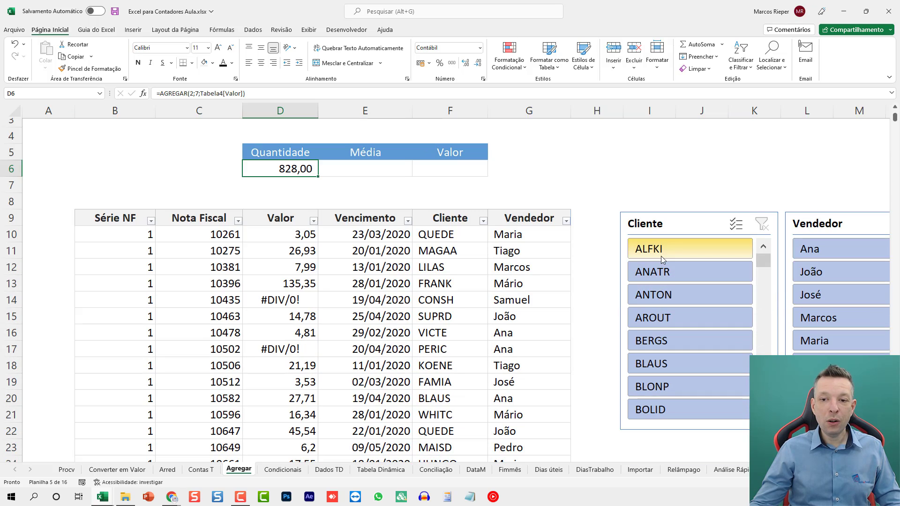
pyautogui.click(660, 253)
pyautogui.moveTo(300, 240); pyautogui.dragTo(309, 318)
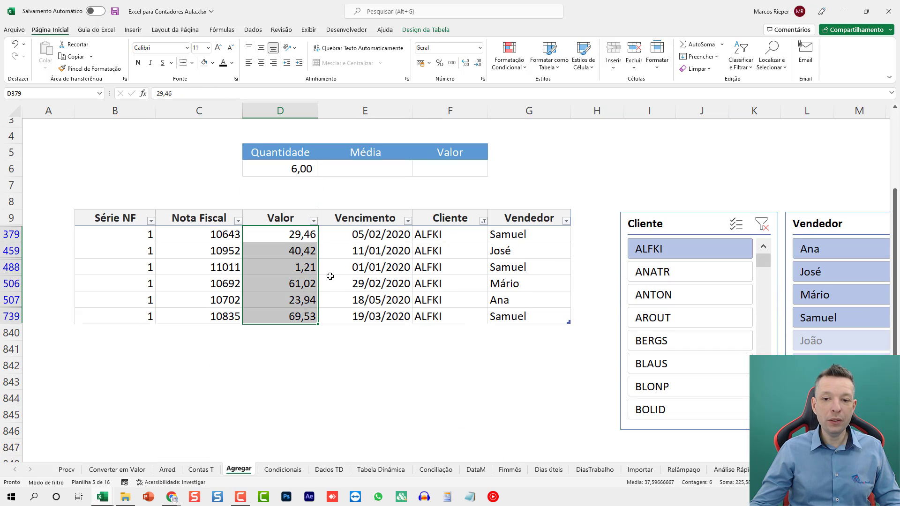
pyautogui.click(681, 274)
pyautogui.click(669, 342)
pyautogui.click(668, 293)
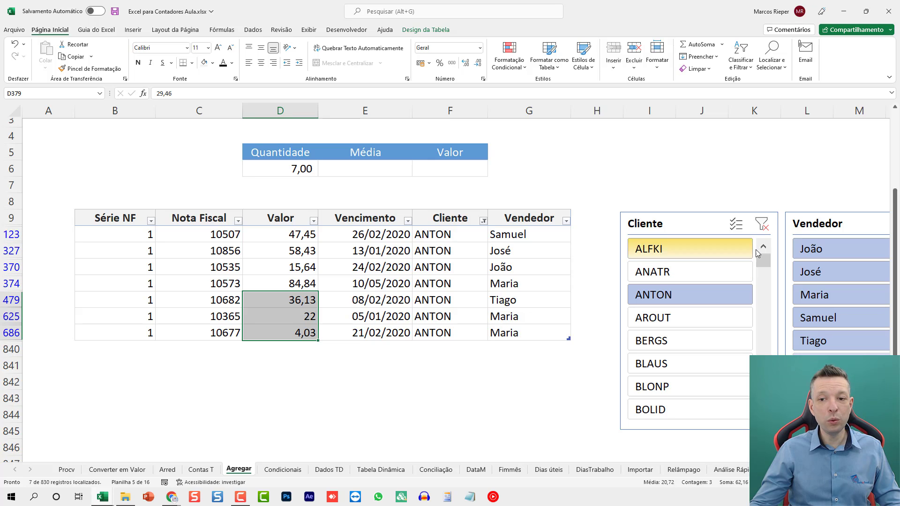
pyautogui.click(762, 226)
pyautogui.click(312, 237)
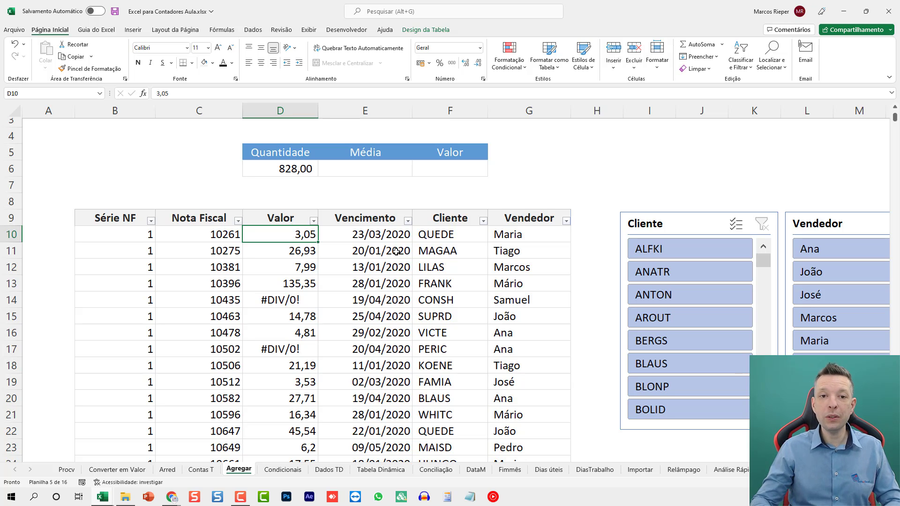
# Step: Enter =AGREGAR(1;7;Tabela4[Valor]) in the Média cell E6 to average the Valor column ignoring hidden rows and errors
pyautogui.click(377, 173)
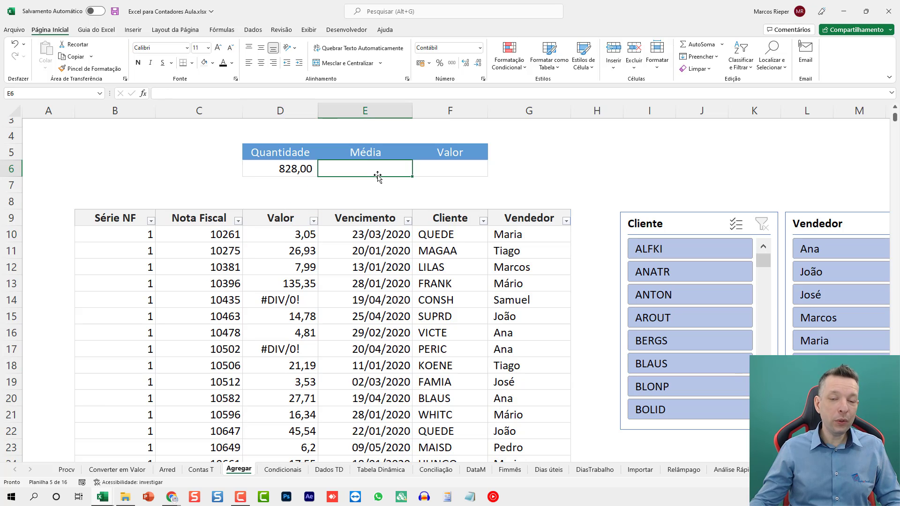
pyautogui.write('=AGREGAR')
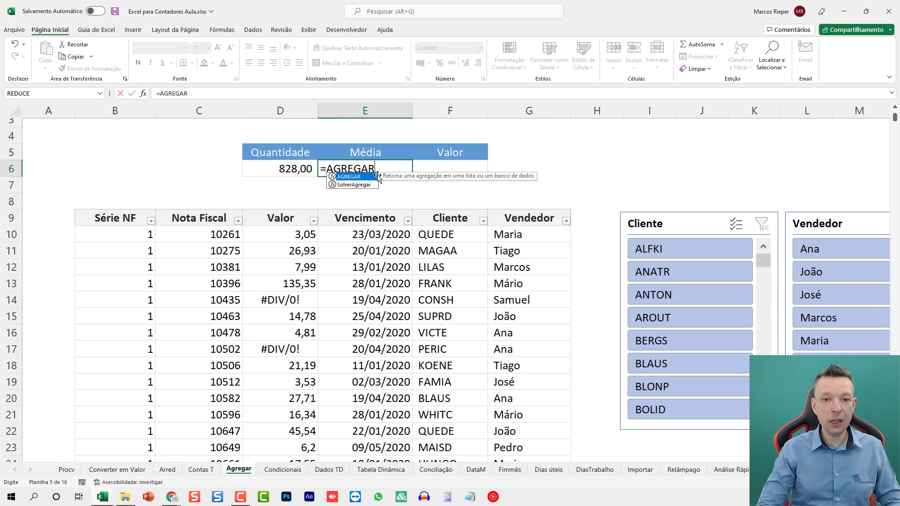
pyautogui.write('(')
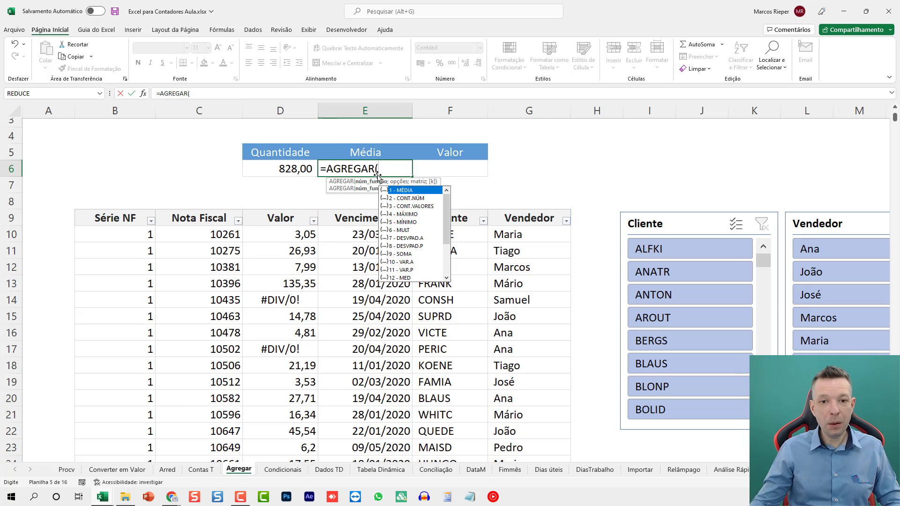
pyautogui.doubleClick(412, 188)
pyautogui.write(';')
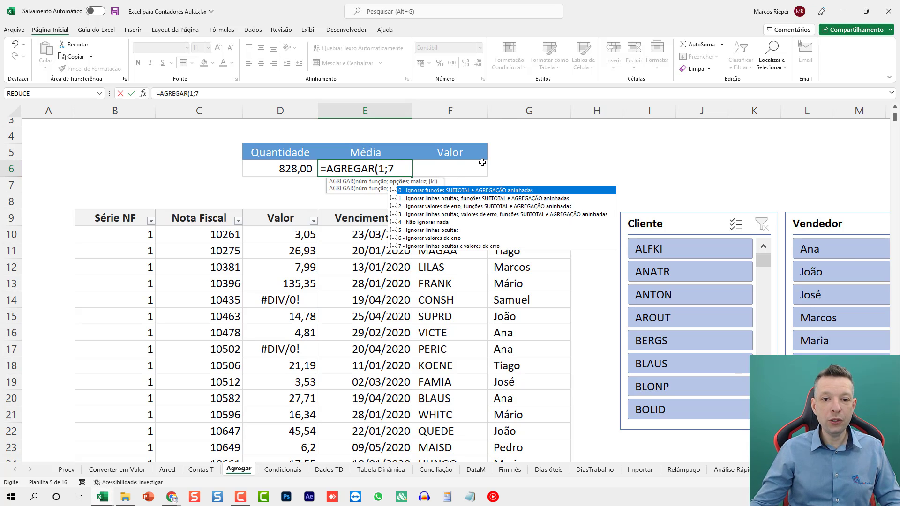
pyautogui.write('7;')
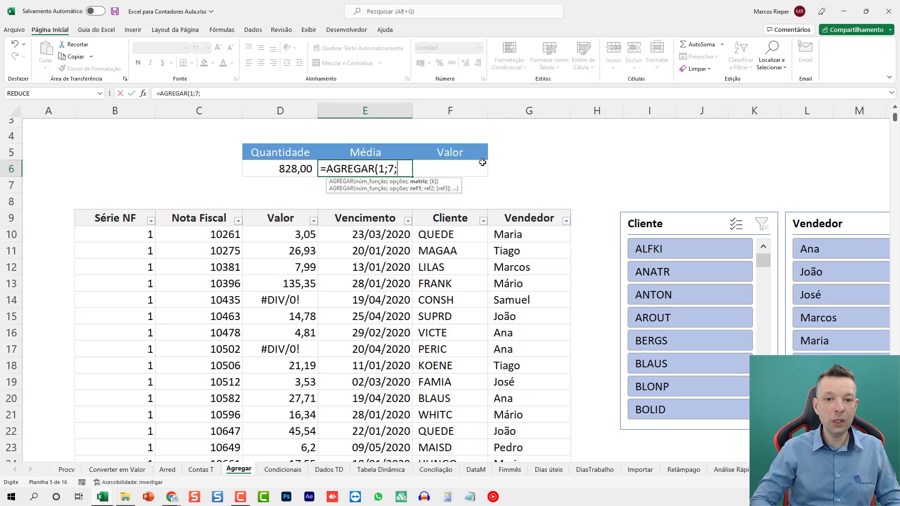
pyautogui.click(310, 233)
pyautogui.hotkey('ctrl', 'shift', 'Down')
pyautogui.press('Return')
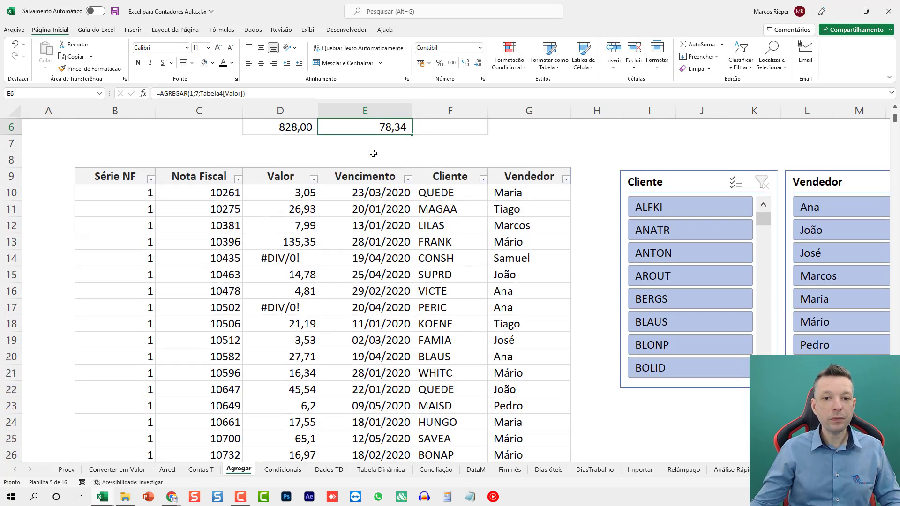
# Step: Try the Média result with the Cliente slicer on ANATR, AROUT and BLONP, then clear the filter
pyautogui.scroll(2, 373, 153)
pyautogui.scroll(-1, 412, 206)
pyautogui.click(689, 280)
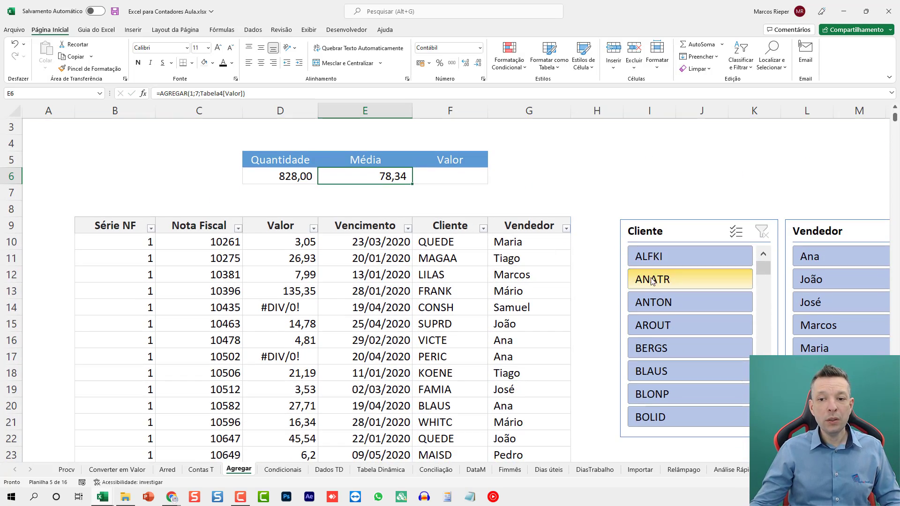
pyautogui.click(666, 326)
pyautogui.click(684, 394)
pyautogui.click(762, 232)
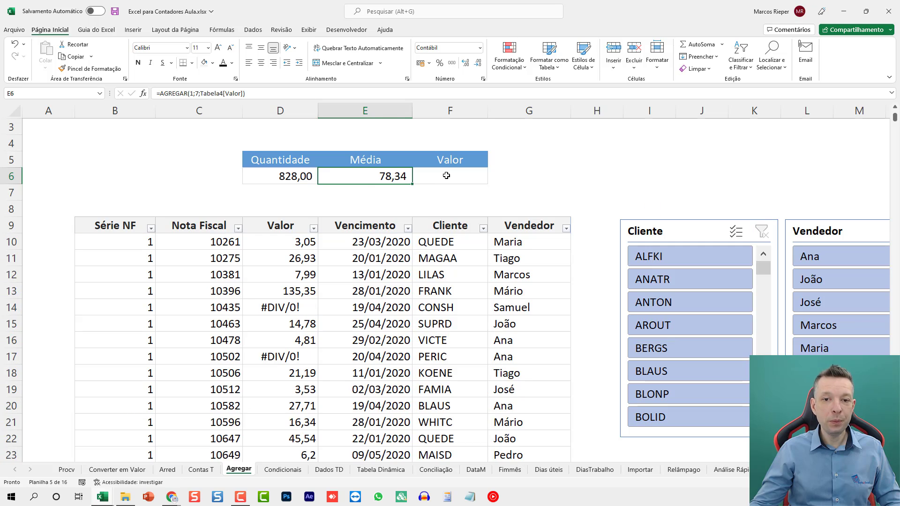
# Step: Enter =AGREGAR(9;7;Tabela4[Valor]) in the Valor cell F6 to sum the Valor column ignoring hidden rows and errors
pyautogui.click(446, 176)
pyautogui.write('=AGREGAR')
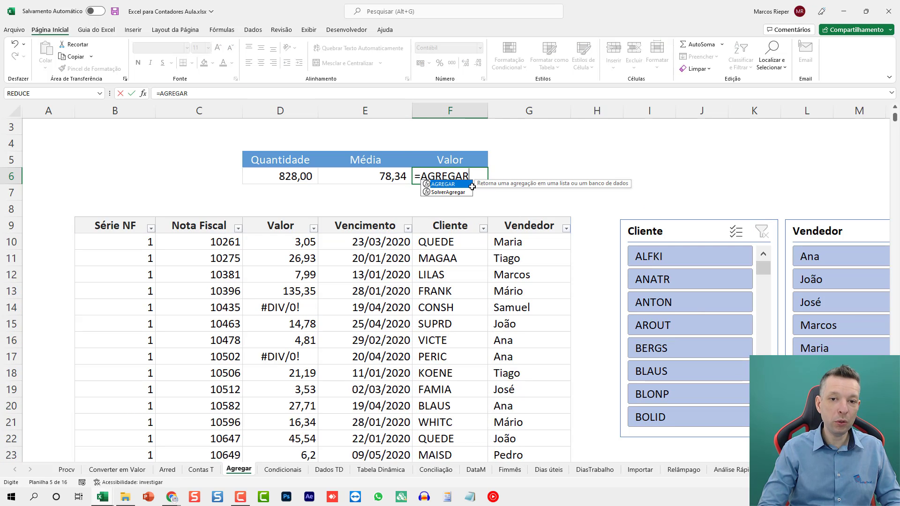
pyautogui.doubleClick(471, 185)
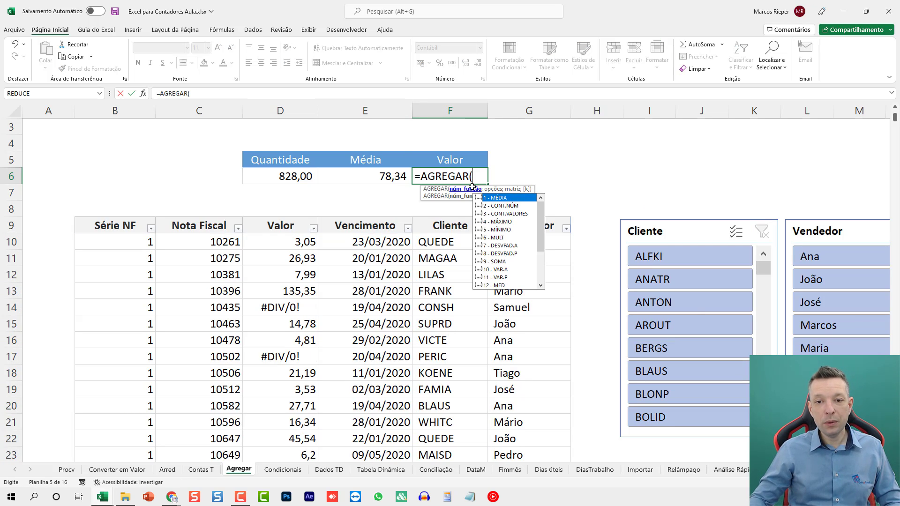
pyautogui.write('9')
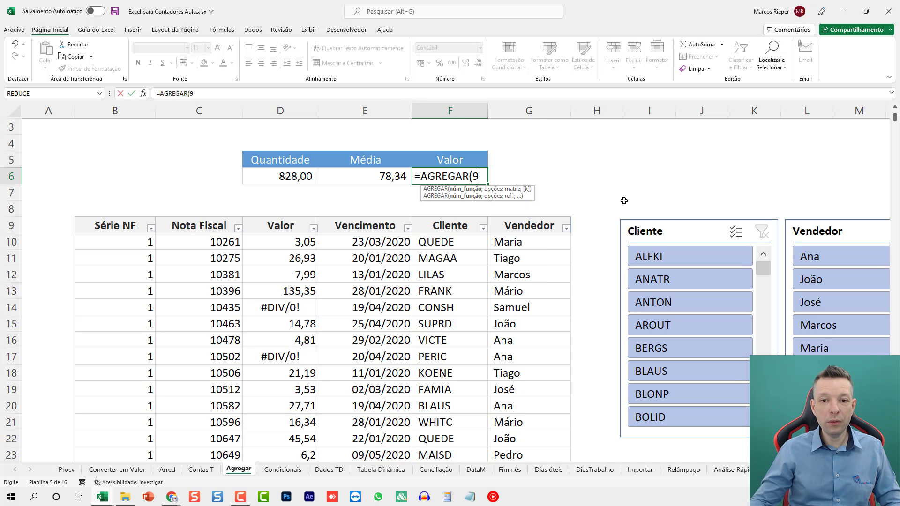
pyautogui.write(';7;')
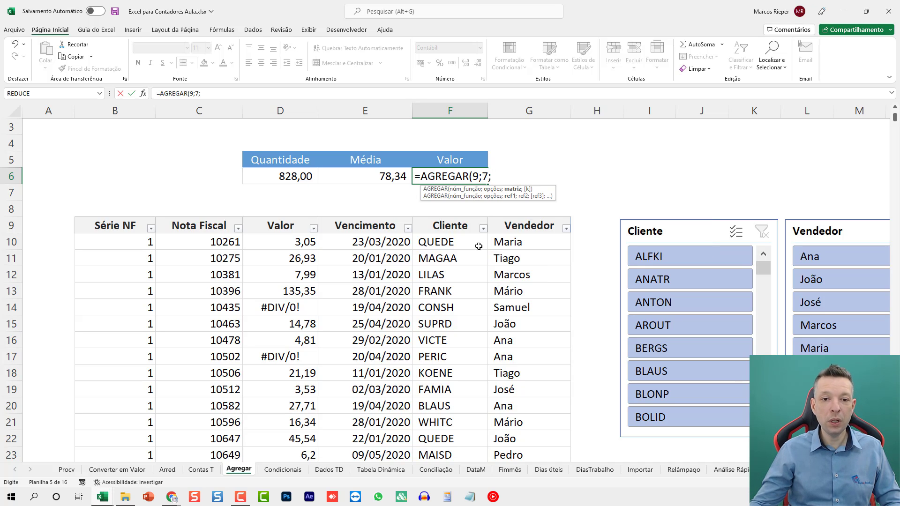
pyautogui.click(281, 242)
pyautogui.hotkey('ctrl', 'shift', 'Down')
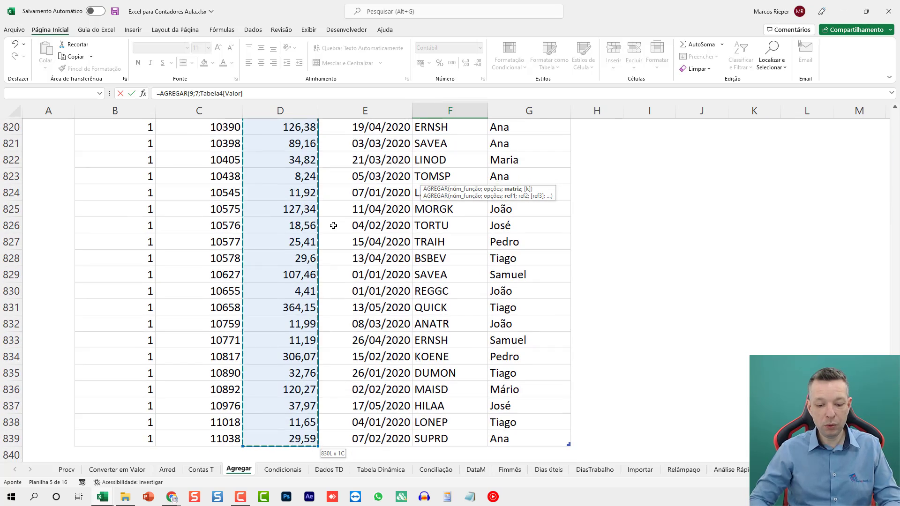
pyautogui.hotkey('ctrl', 'Return')
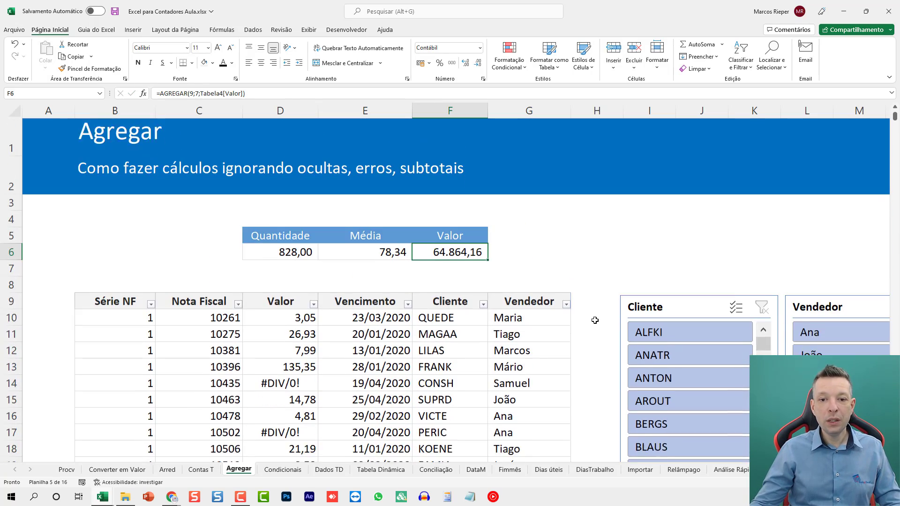
# Step: Filter the table by several Vendedor entries and by client AROUT to test the Quantidade, Média and Valor results
pyautogui.scroll(-1, 595, 320)
pyautogui.click(816, 299)
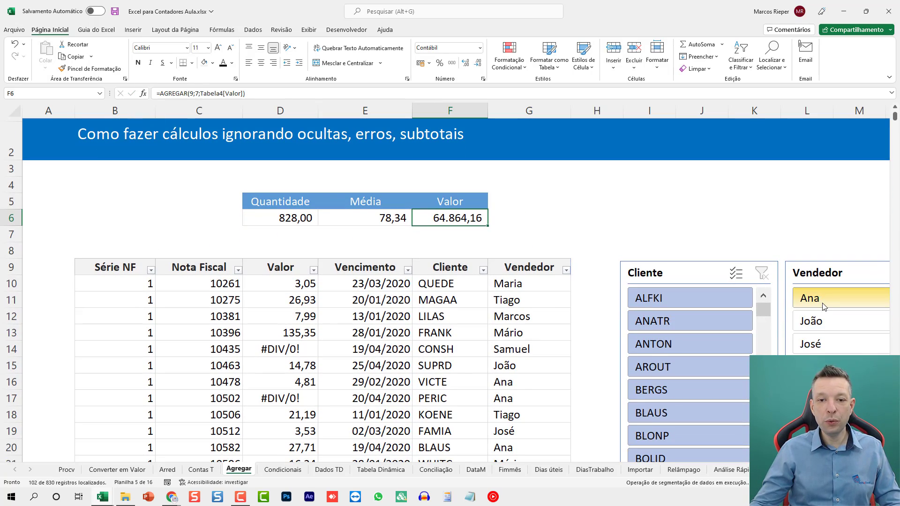
pyautogui.click(823, 341)
pyautogui.click(818, 366)
pyautogui.click(675, 321)
pyautogui.click(673, 368)
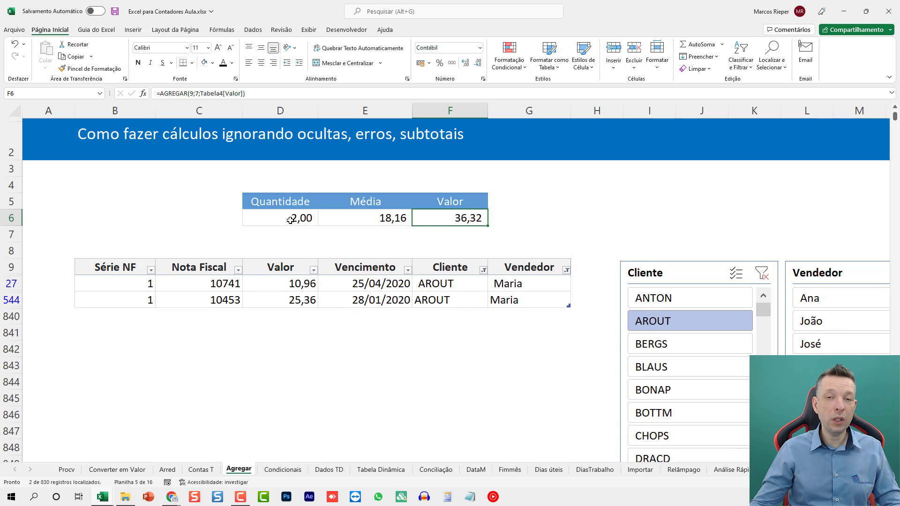
pyautogui.click(349, 218)
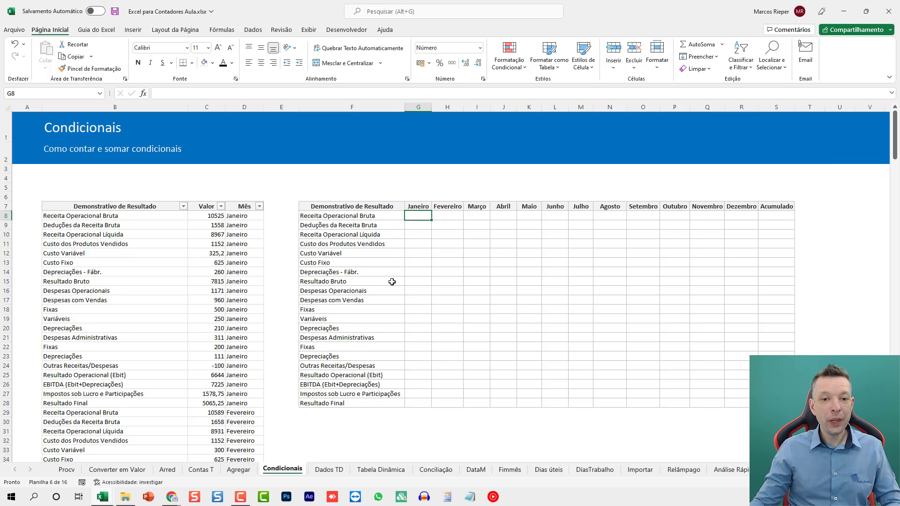
# Step: On the Condicionais sheet, examine the source table's account, Valor and Mês columns and the summary table's accounts and month headers
pyautogui.click(104, 215)
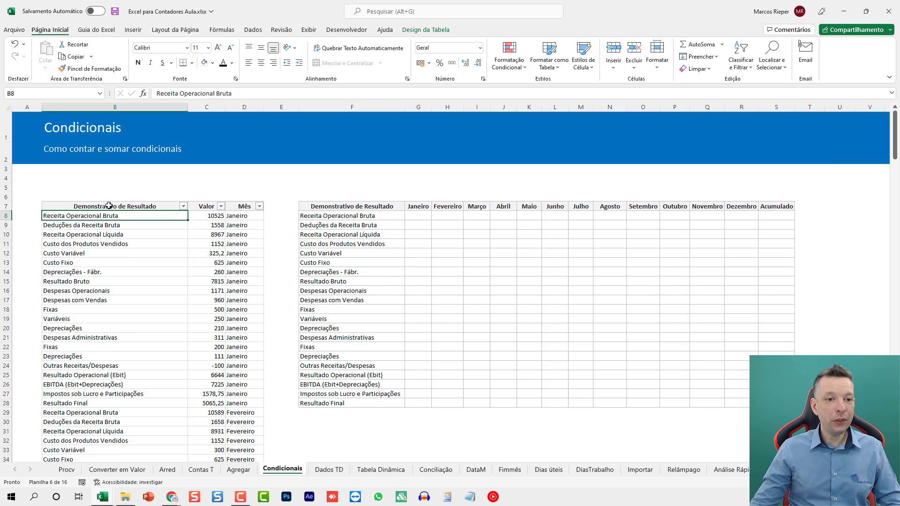
pyautogui.moveTo(108, 206); pyautogui.dragTo(94, 384)
pyautogui.moveTo(211, 214); pyautogui.dragTo(201, 393)
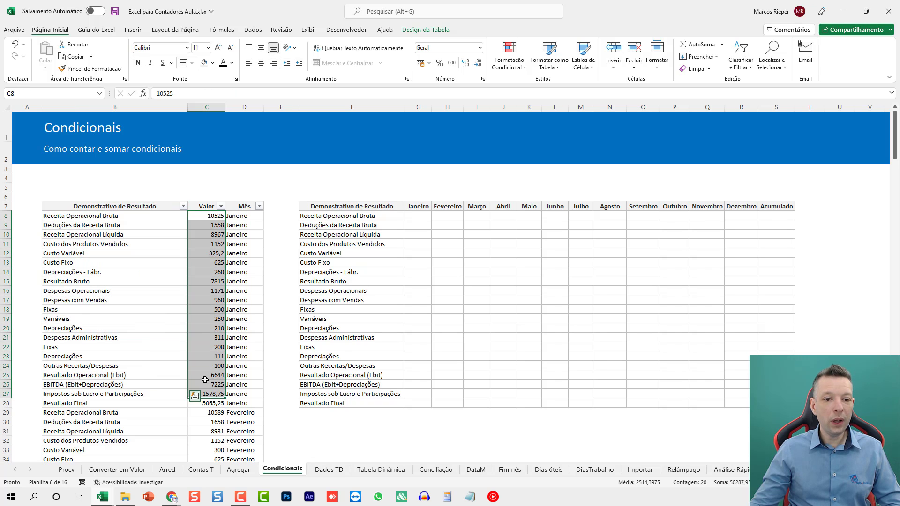
pyautogui.moveTo(246, 217); pyautogui.dragTo(218, 404)
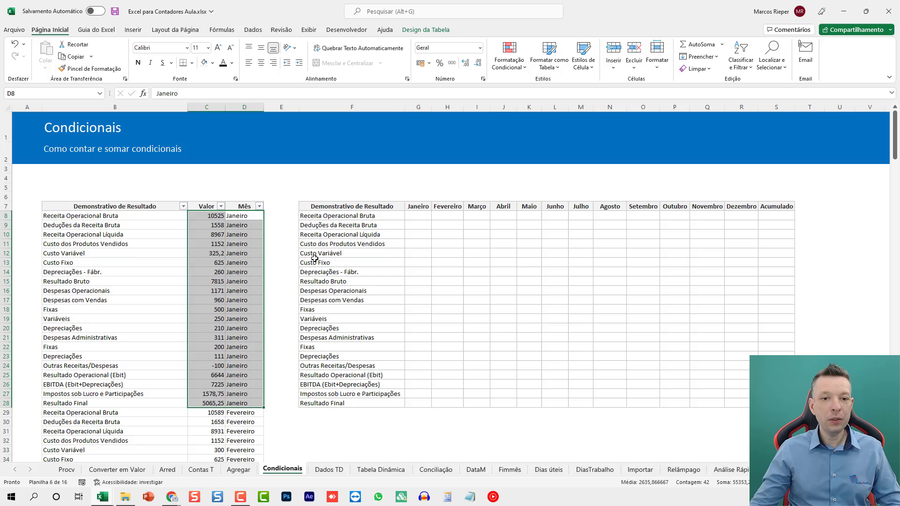
pyautogui.click(219, 242)
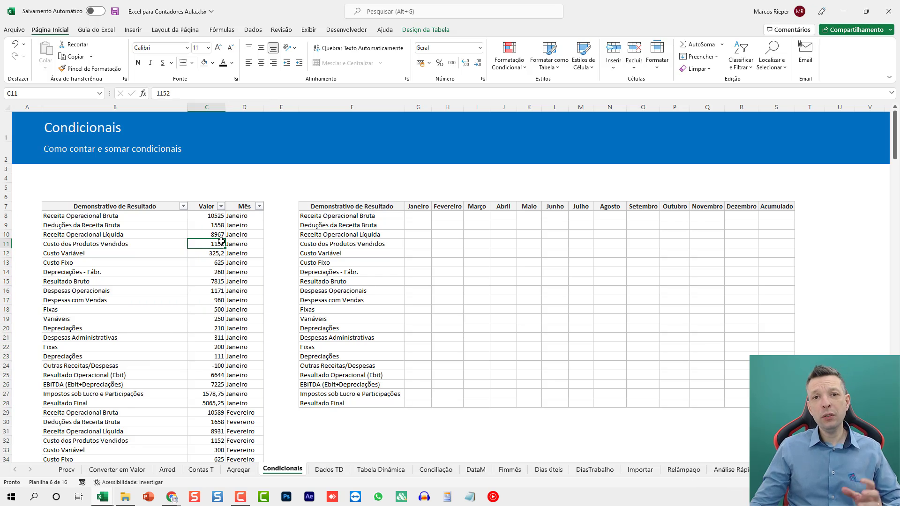
pyautogui.click(352, 215)
pyautogui.moveTo(422, 206); pyautogui.dragTo(777, 206)
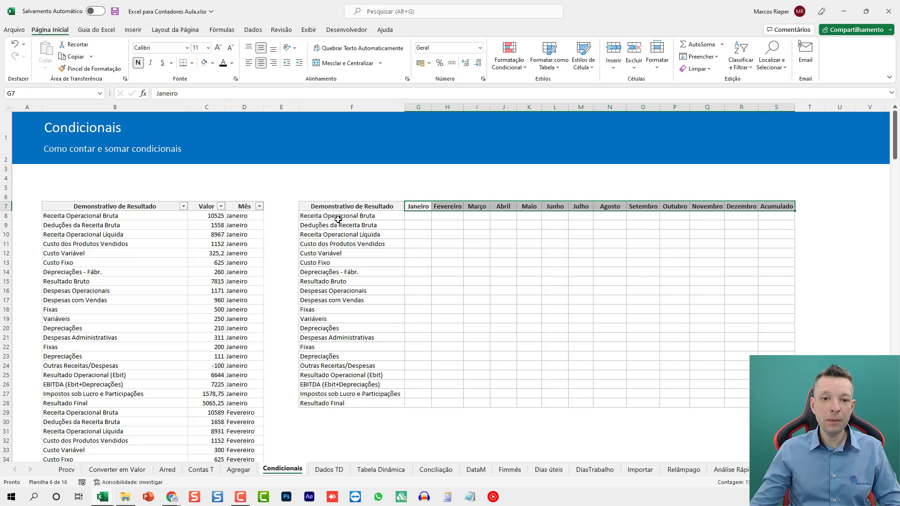
pyautogui.moveTo(338, 219); pyautogui.dragTo(337, 395)
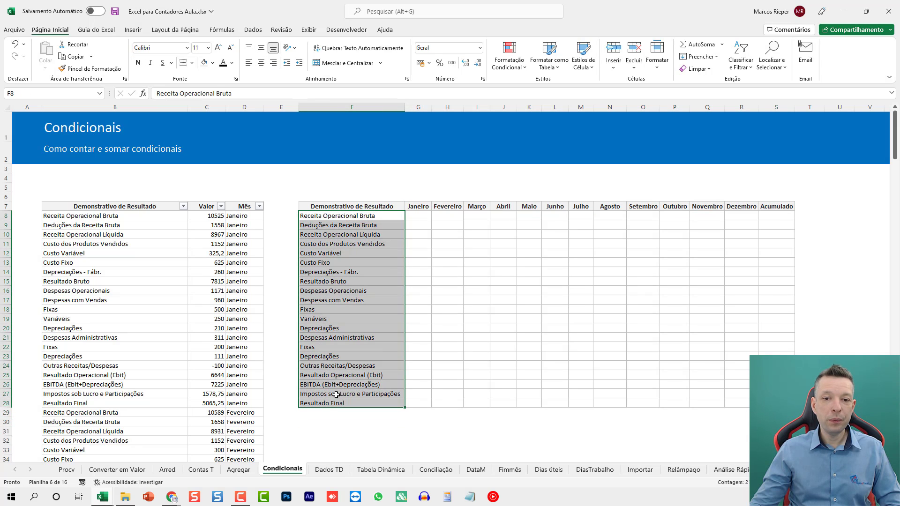
# Step: Start a CONT.SES formula in G8 with Tabela5[Demonstrativo de Resultado] as the first criteria range and $F8 as its criterion
pyautogui.click(417, 215)
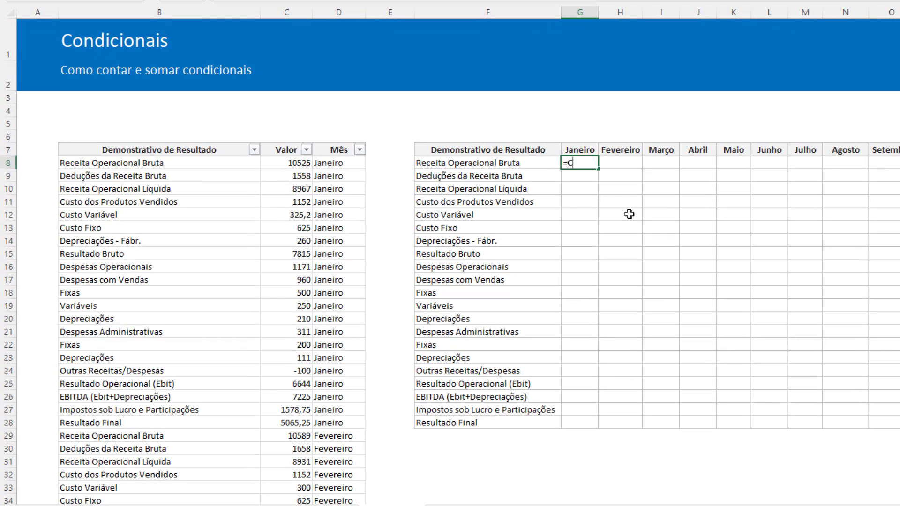
pyautogui.write('ONT.SES')
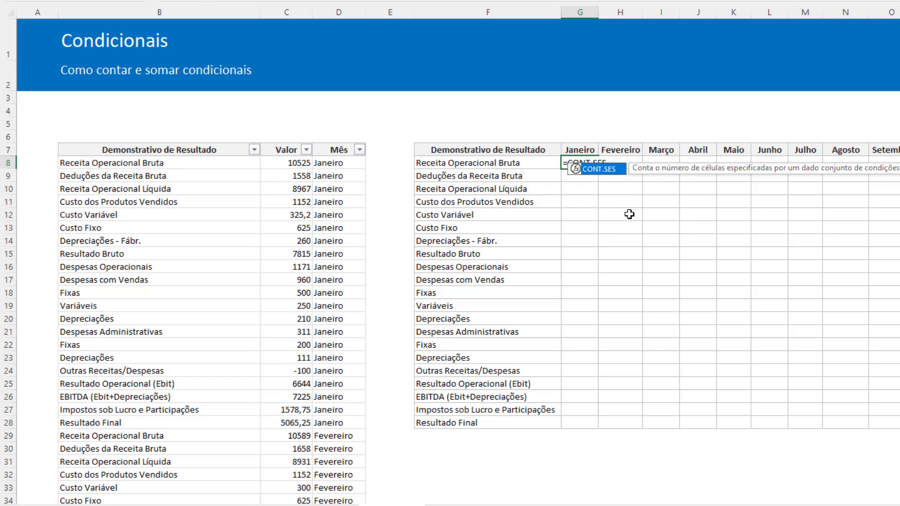
pyautogui.write('(')
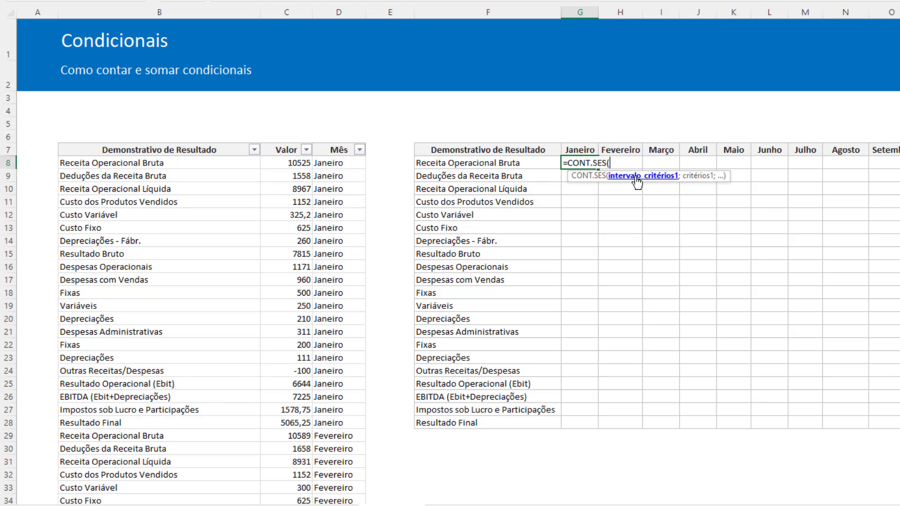
pyautogui.click(190, 168)
pyautogui.hotkey('ctrl', 'shift', 'Down')
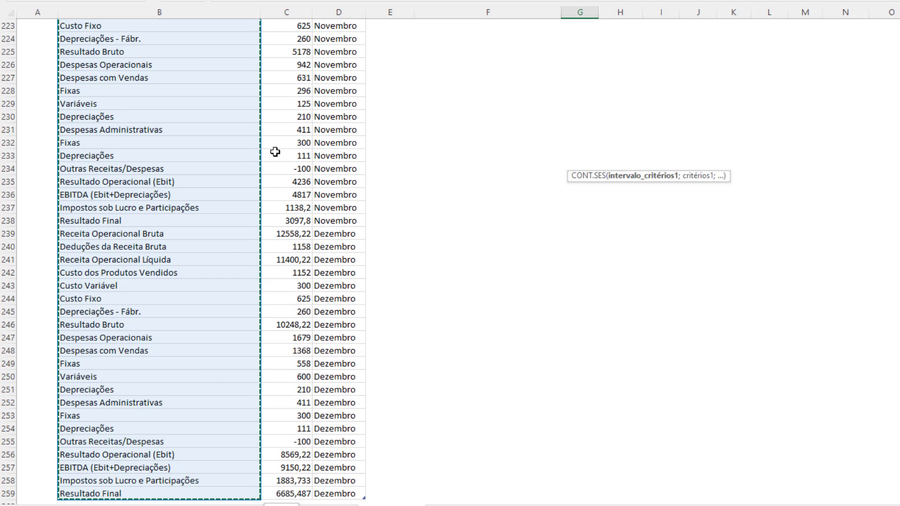
pyautogui.write(';')
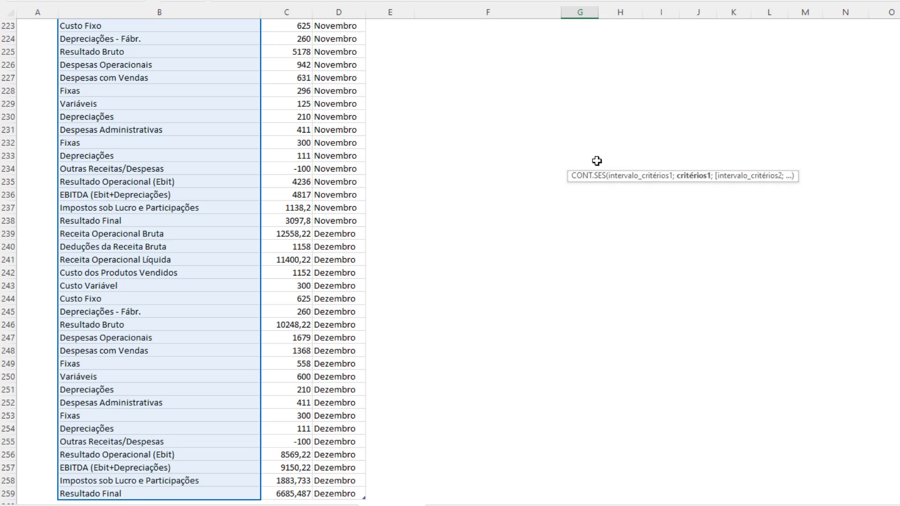
pyautogui.scroll(20, 450, 262)
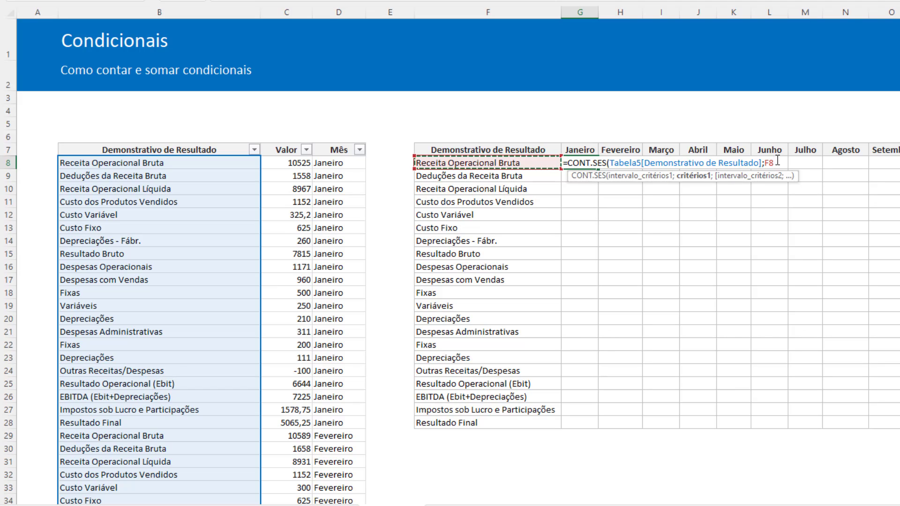
pyautogui.press('F4')
pyautogui.write(';')
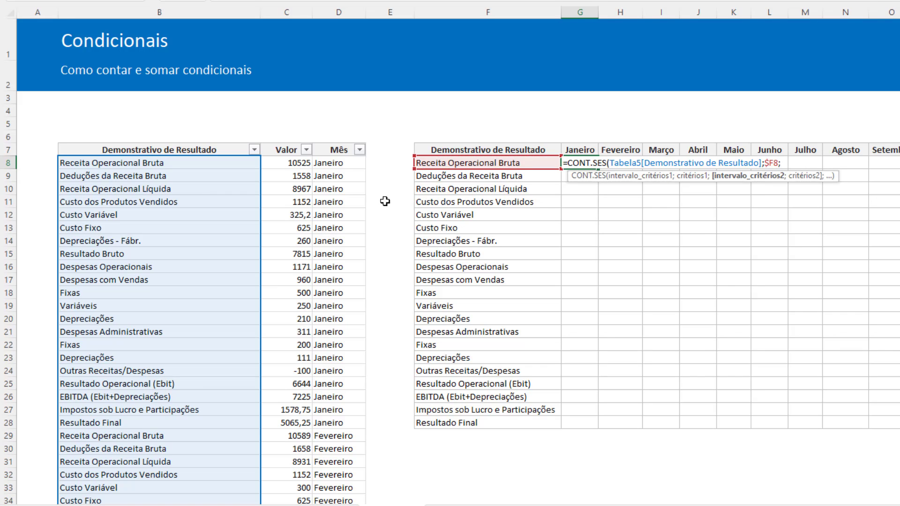
# Step: Complete the CONT.SES formula in G8 with Tabela5[Mês] as the second criteria range and G$7 as its criterion
pyautogui.click(334, 165)
pyautogui.hotkey('ctrl', 'shift', 'Down')
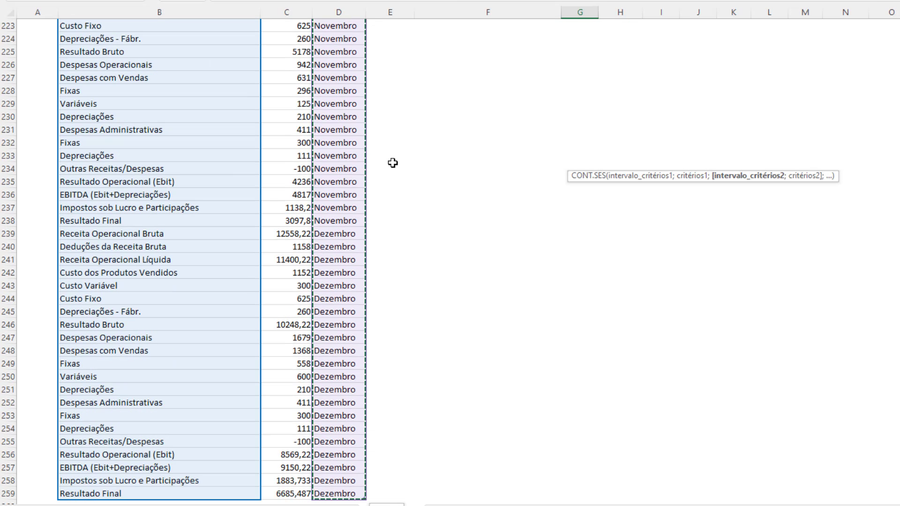
pyautogui.hotkey('ctrl', 'BackSpace')
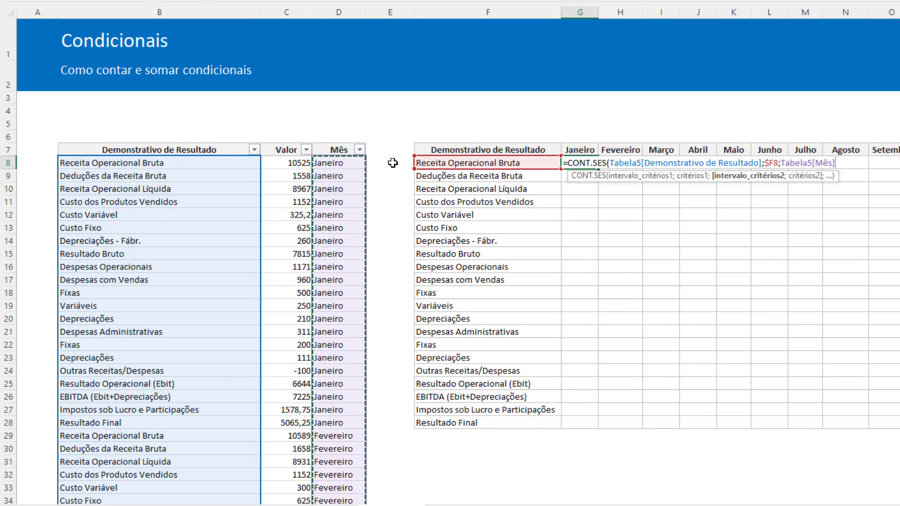
pyautogui.write(';')
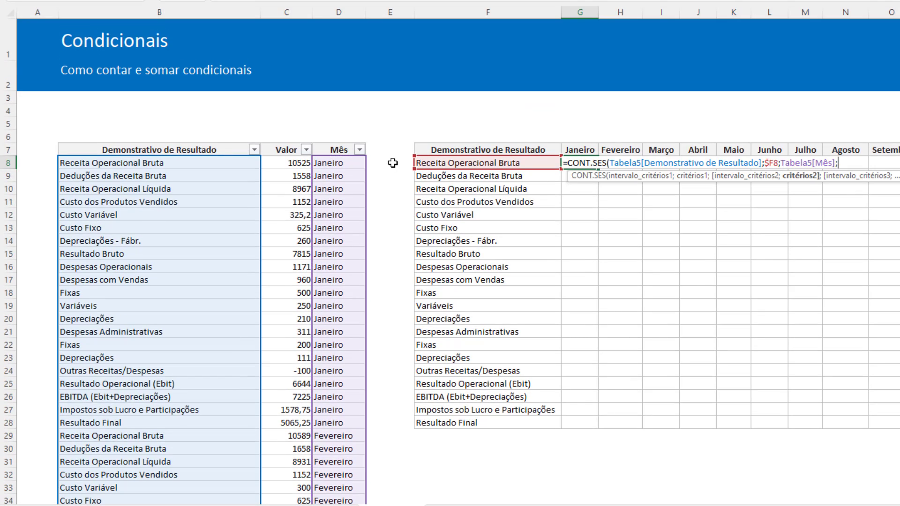
pyautogui.click(583, 149)
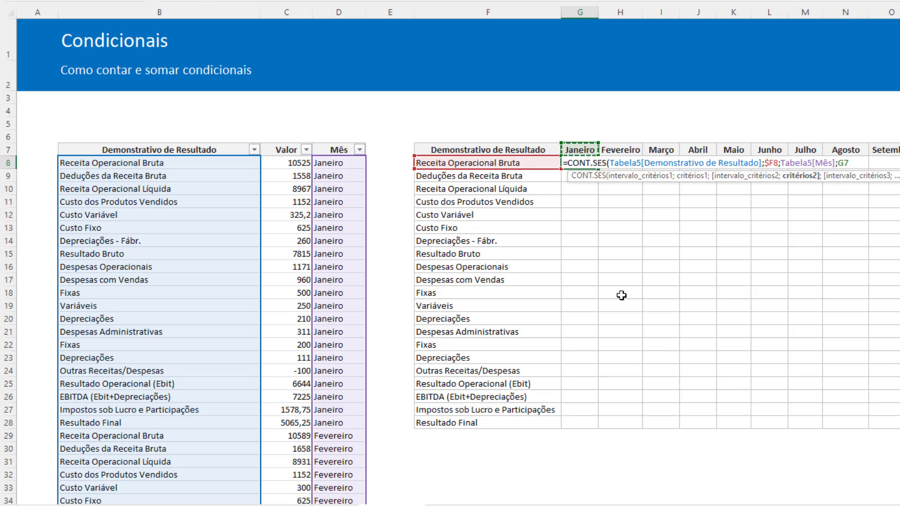
pyautogui.press('F4')
pyautogui.press('F4')
pyautogui.write(')')
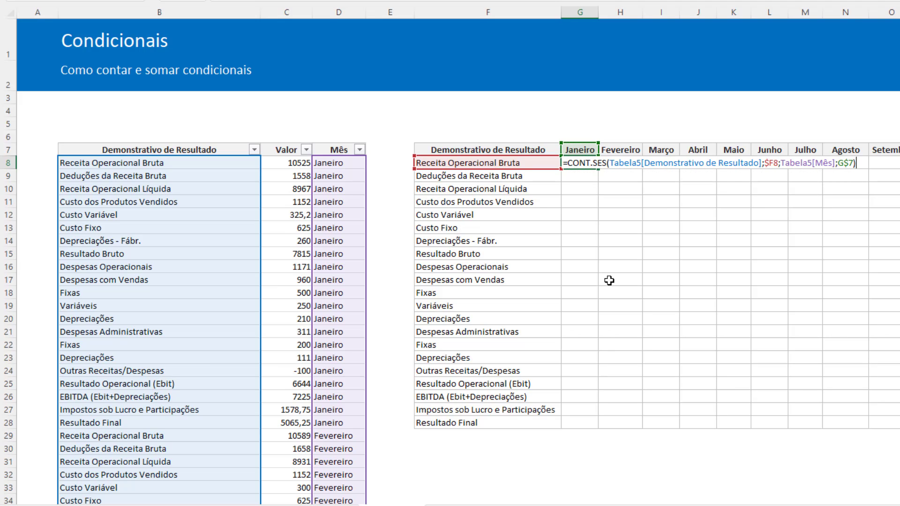
pyautogui.hotkey('ctrl', 'Return')
# Step: Copy the CONT.SES formula from G8 to the whole range from Janeiro to Dezembro, down to Resultado Final in row 28
pyautogui.hotkey('ctrl', 'c')
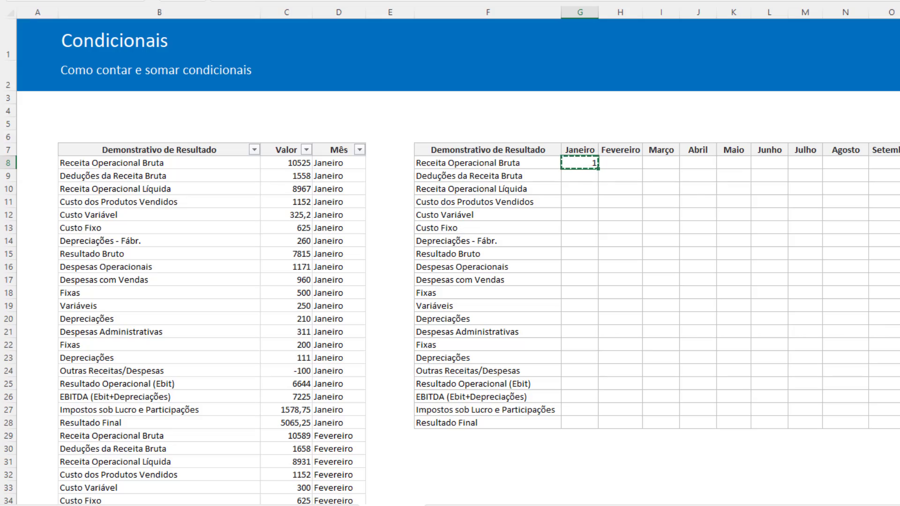
pyautogui.keyDown('shift'); pyautogui.click(768, 407); pyautogui.keyUp('shift')
pyautogui.hotkey('ctrl', 'v')
pyautogui.click(721, 339)
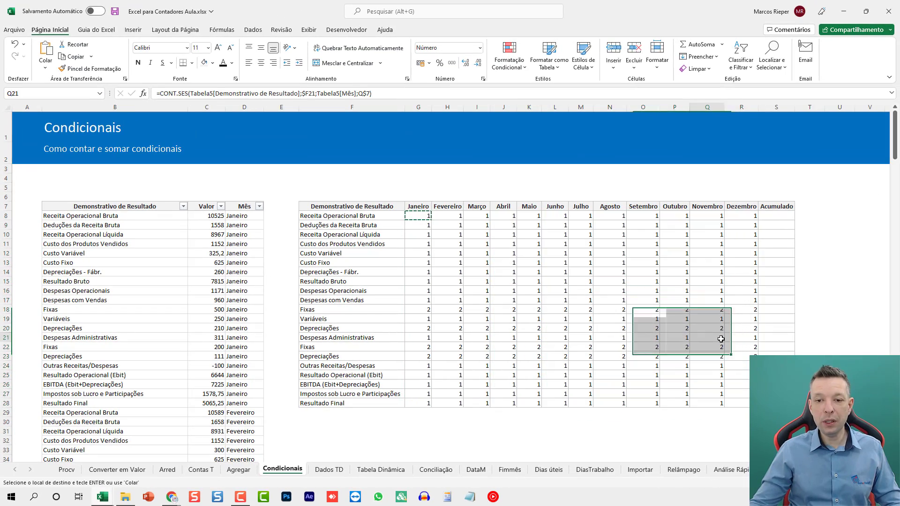
pyautogui.press('Escape')
# Step: Check the copied CONT.SES formulas and their references in cells such as H18, I17, N23, K19 and Q26
pyautogui.click(605, 309)
pyautogui.click(457, 309)
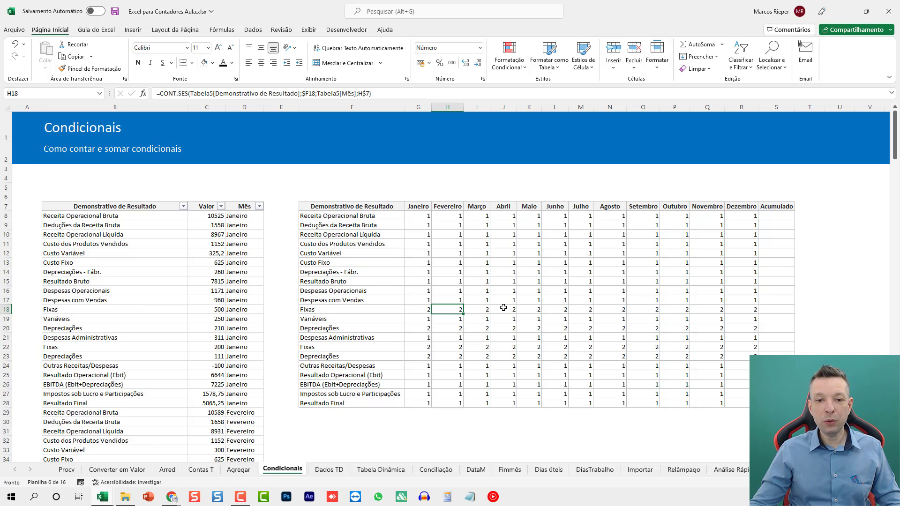
pyautogui.click(482, 298)
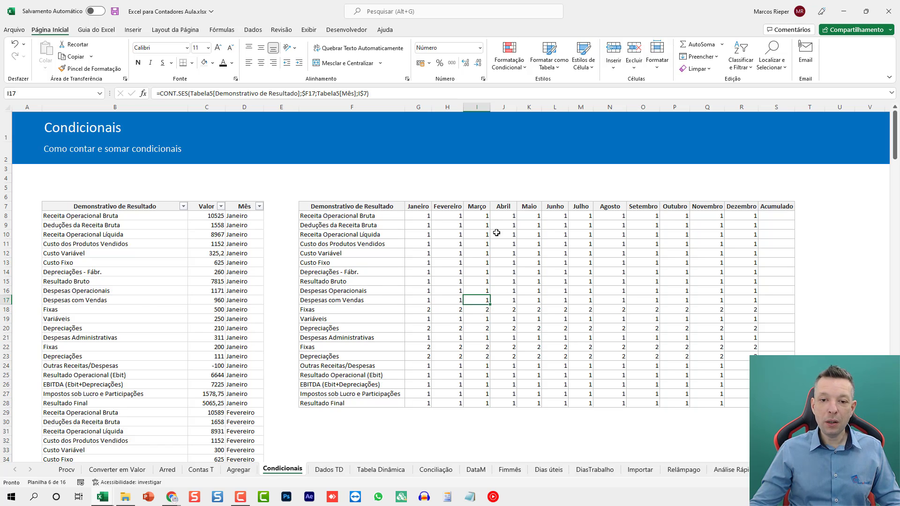
pyautogui.doubleClick(596, 356)
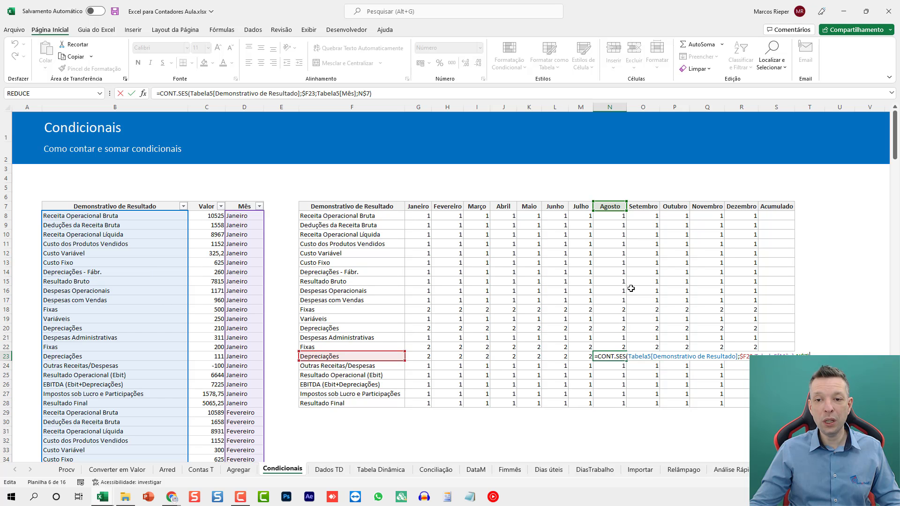
pyautogui.doubleClick(536, 273)
pyautogui.doubleClick(540, 321)
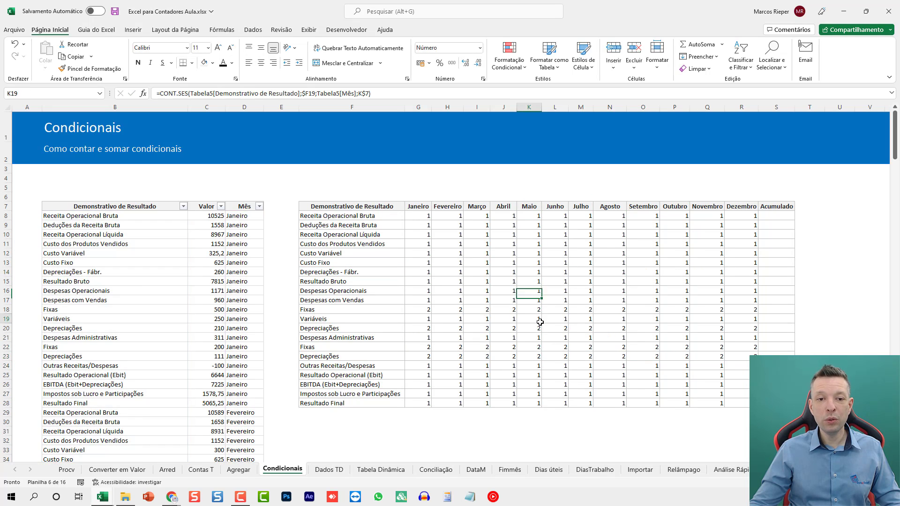
pyautogui.doubleClick(696, 384)
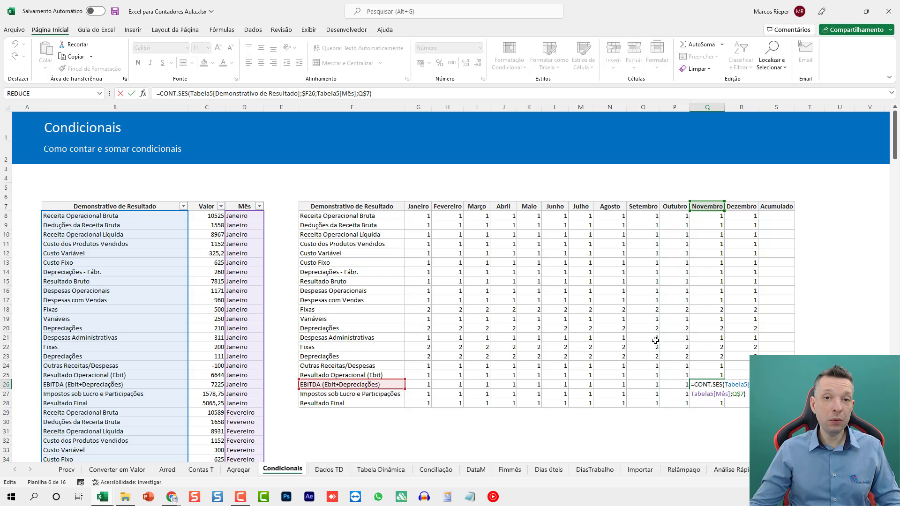
pyautogui.press('Escape')
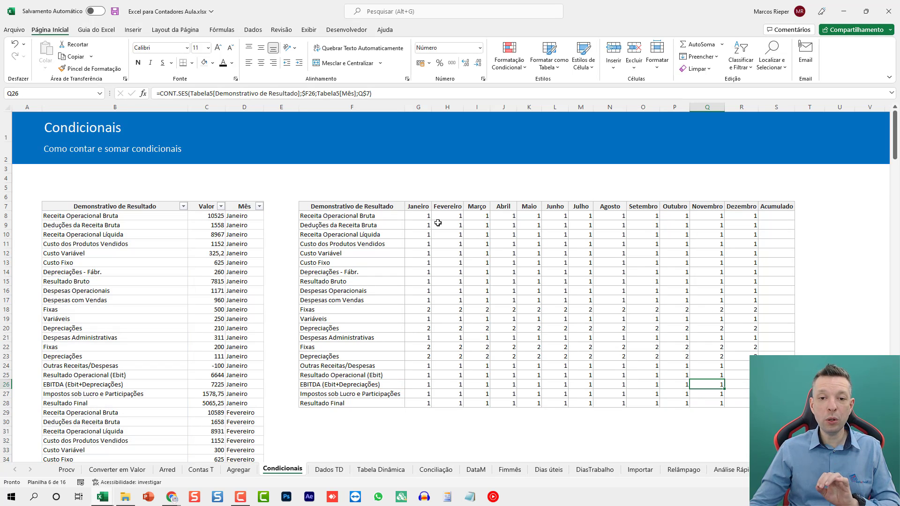
# Step: Clear the counts from G8:R28 and start a SOMASES formula in G8 with Tabela5[Valor] as the sum range
pyautogui.moveTo(425, 217); pyautogui.dragTo(745, 402)
pyautogui.press('Delete')
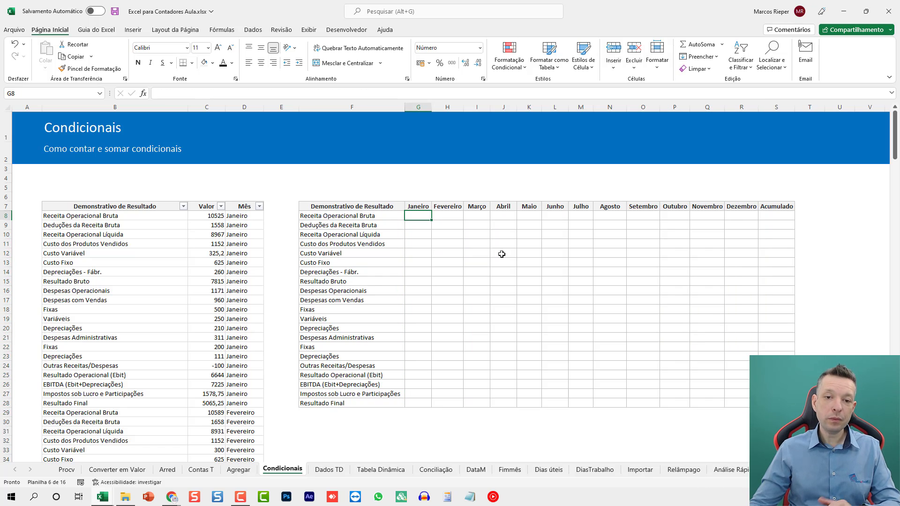
pyautogui.write('=SOIMAS')
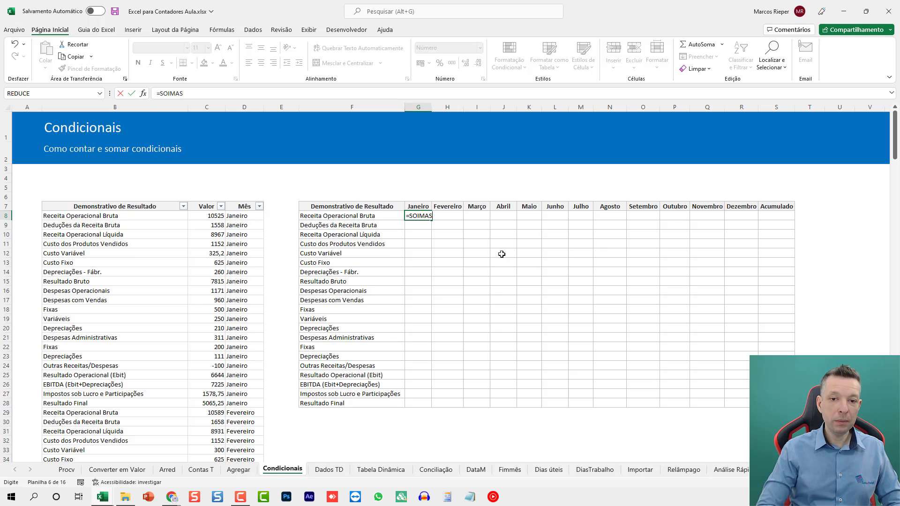
pyautogui.write('MASES(')
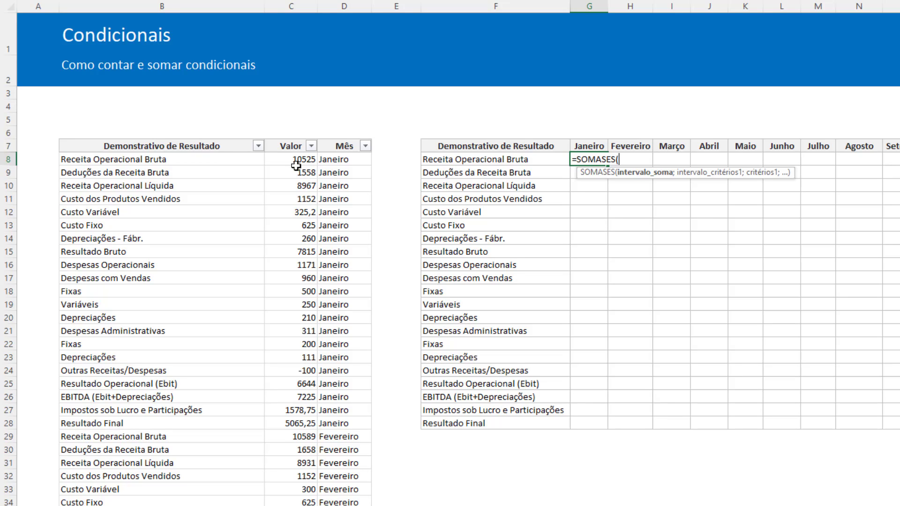
pyautogui.click(295, 159)
pyautogui.hotkey('ctrl', 'shift', 'Down')
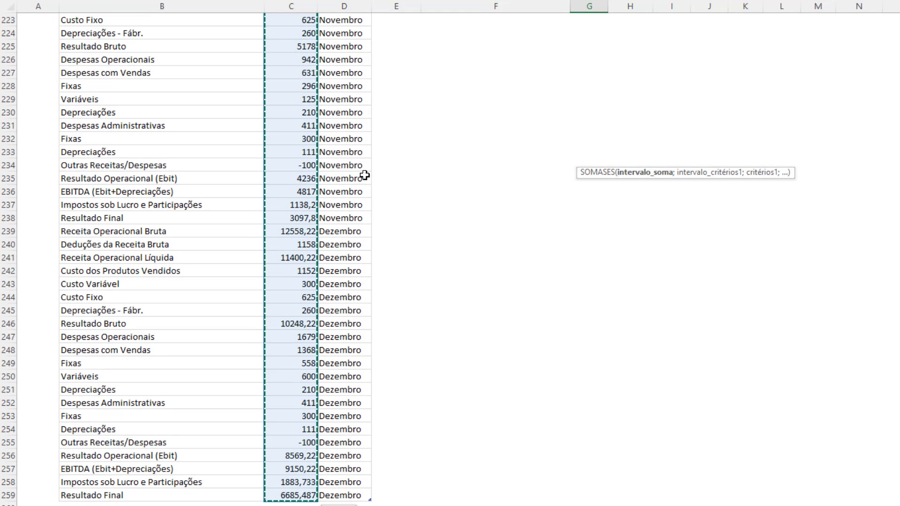
pyautogui.hotkey('ctrl', 'BackSpace')
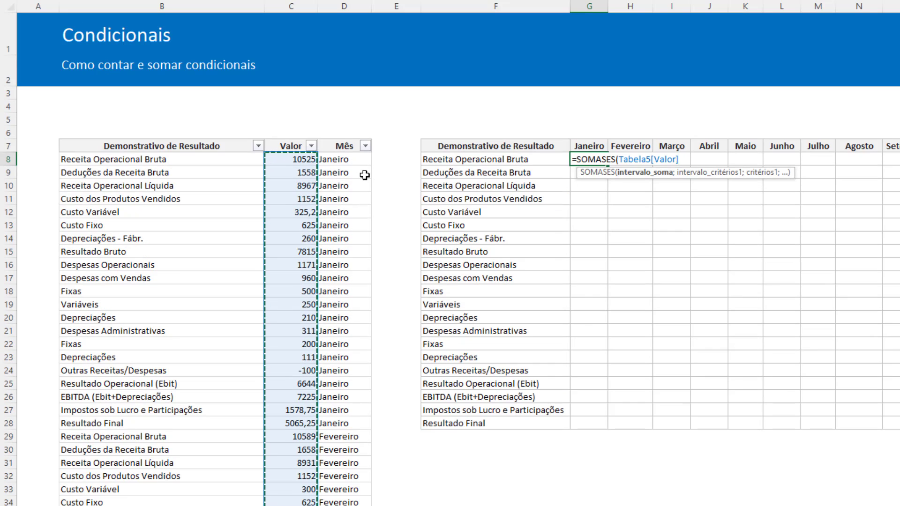
pyautogui.write(';')
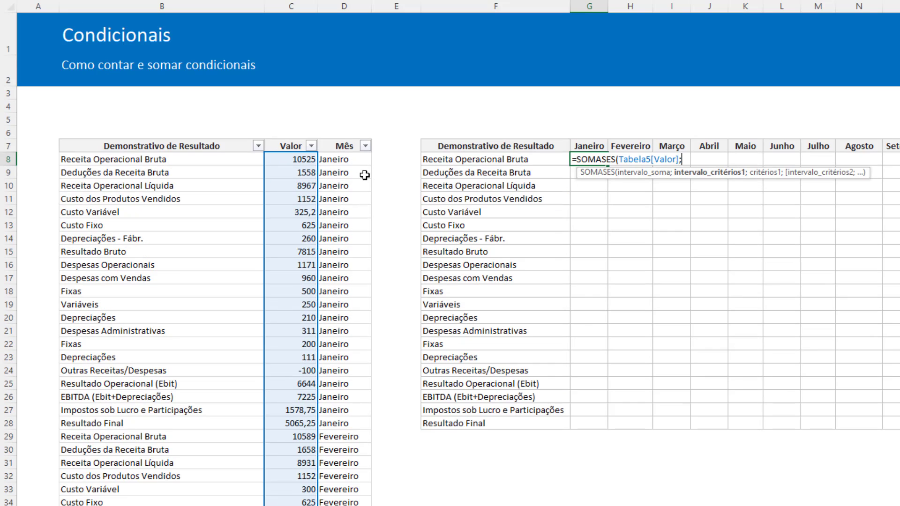
# Step: Add Tabela5[Demonstrativo de Resultado] as the first criteria range of the SOMASES formula in G8, with $F8 as its criterion
pyautogui.click(130, 160)
pyautogui.hotkey('ctrl', 'shift', 'Down')
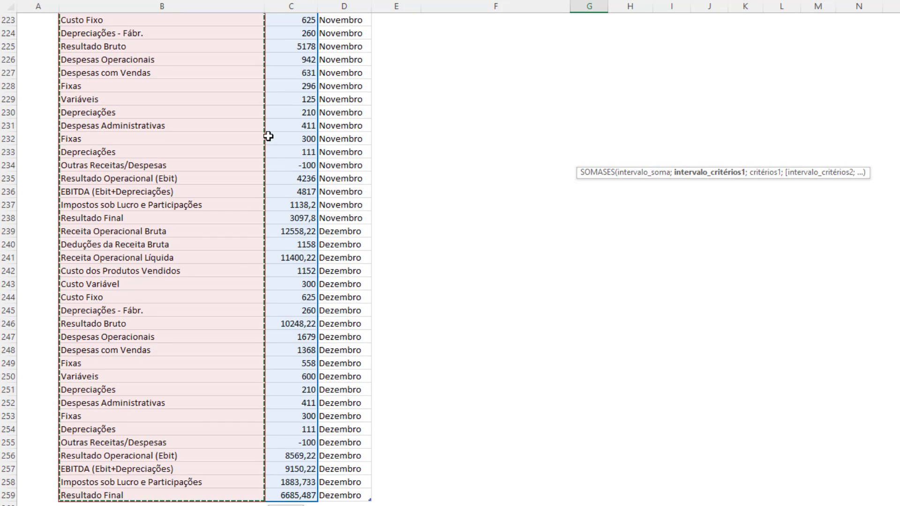
pyautogui.hotkey('ctrl', 'BackSpace')
pyautogui.write(';')
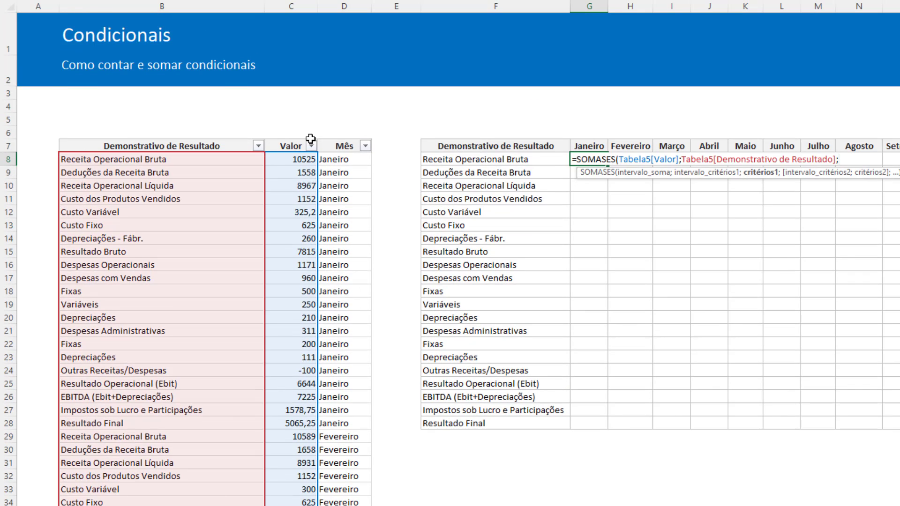
pyautogui.click(489, 165)
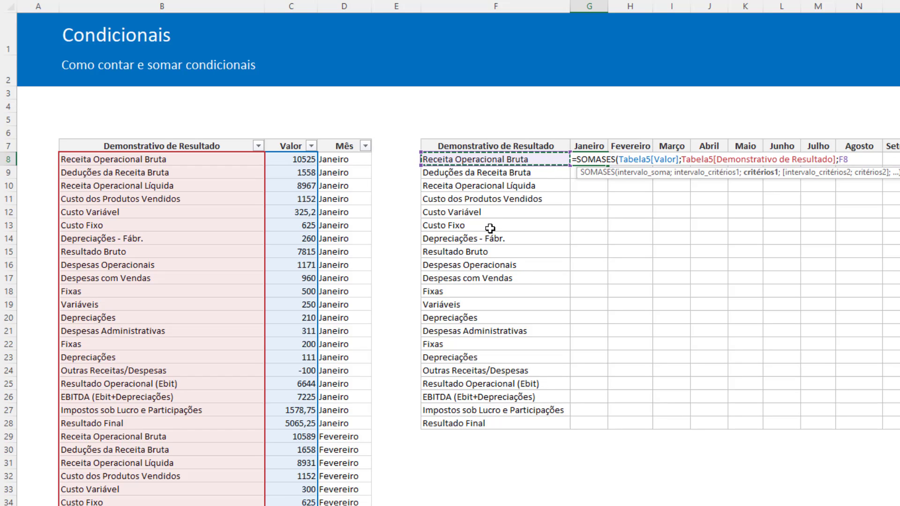
pyautogui.press('F4')
pyautogui.press('F4')
pyautogui.press('F4')
pyautogui.write(';')
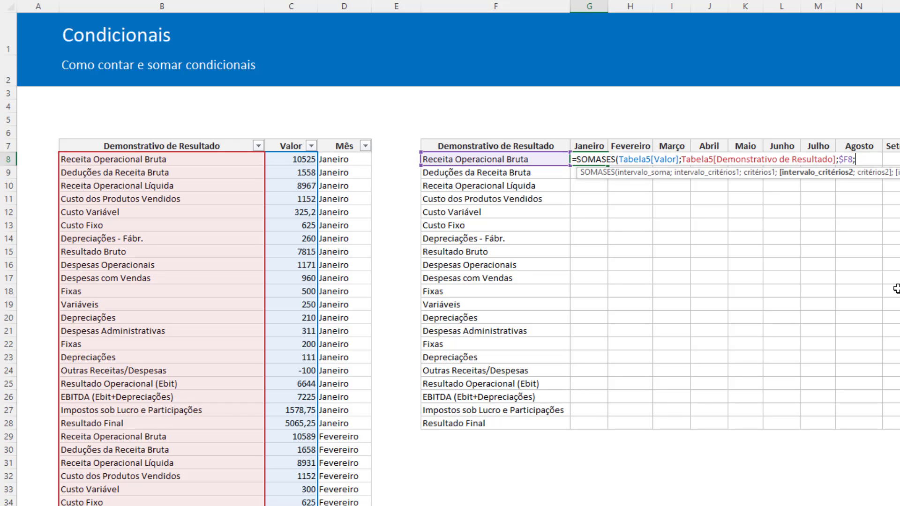
# Step: Complete the SOMASES formula in G8 with Tabela5[Mês] as the second criteria range and G$7 as its criterion
pyautogui.click(335, 159)
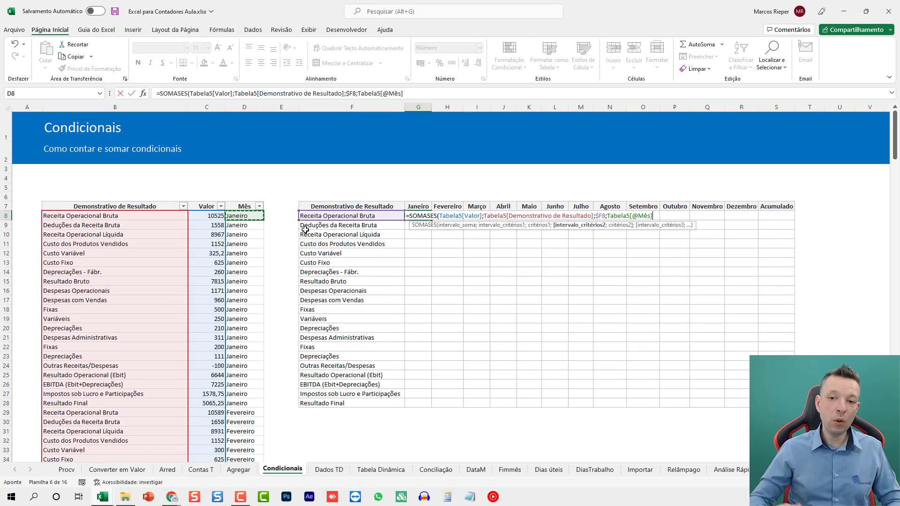
pyautogui.hotkey('ctrl', 'shift', 'Down')
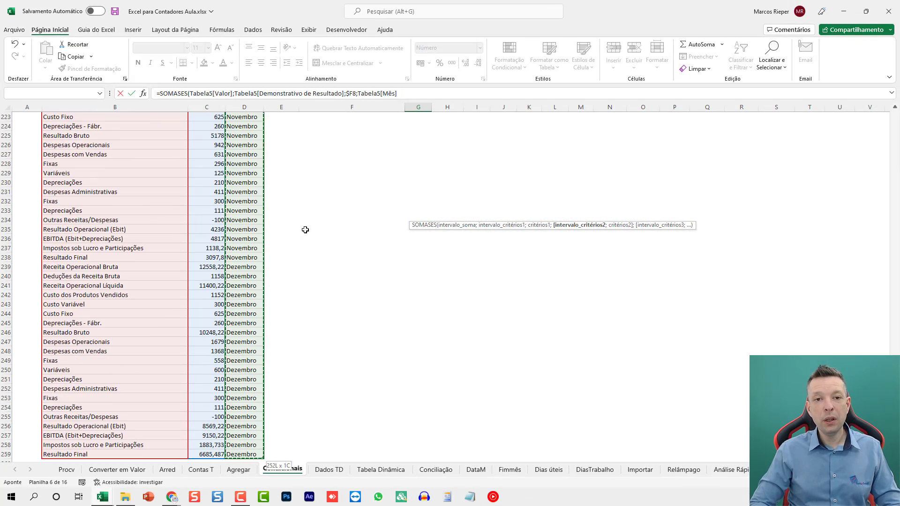
pyautogui.hotkey('ctrl', 'BackSpace')
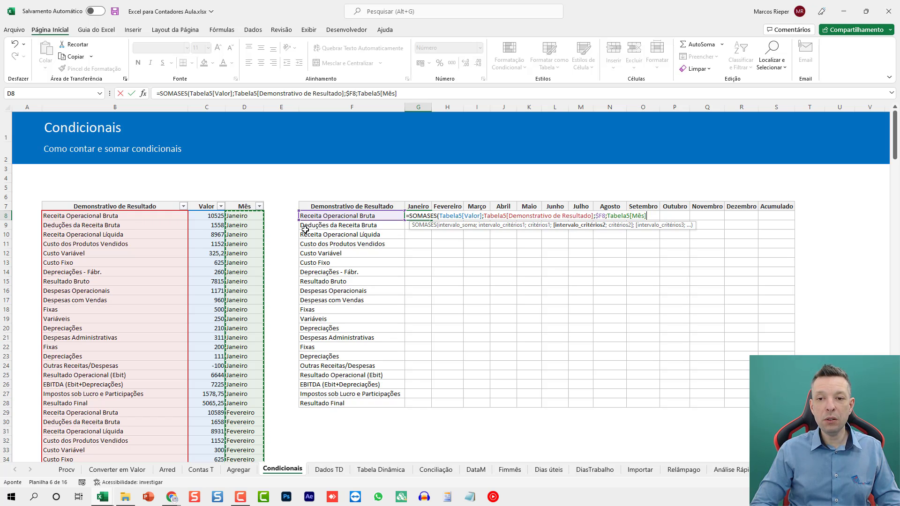
pyautogui.write(';')
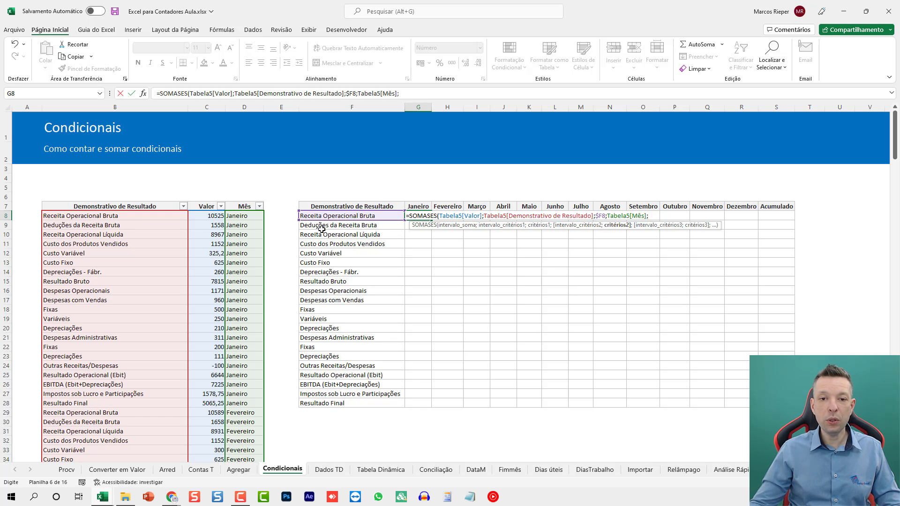
pyautogui.click(418, 206)
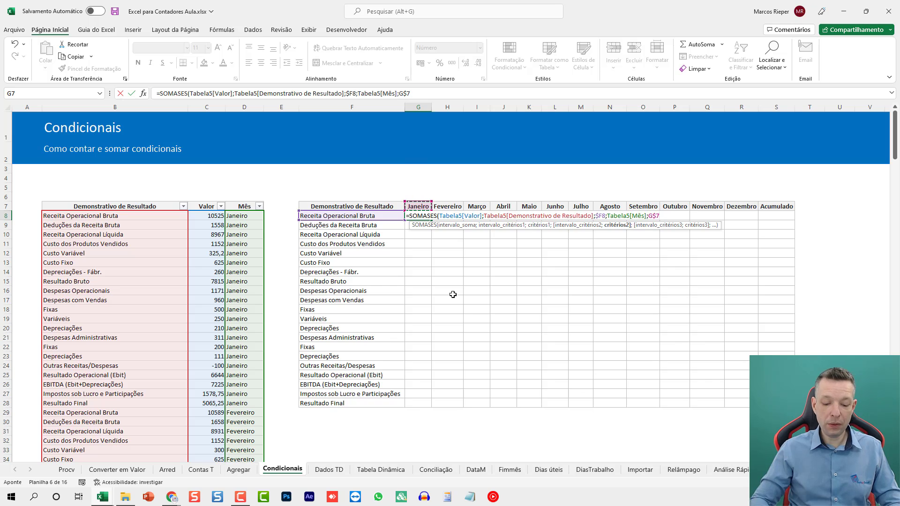
pyautogui.write(')')
pyautogui.press('Return')
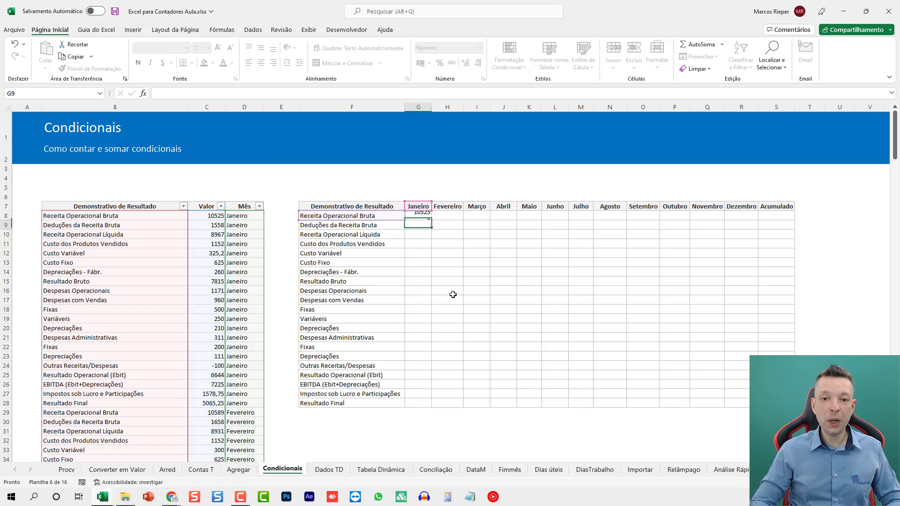
# Step: Copy the SOMASES formula from G8 to the whole range G8:R28 and check its references in cells P17 and P25
pyautogui.press('Up')
pyautogui.hotkey('ctrl', 'c')
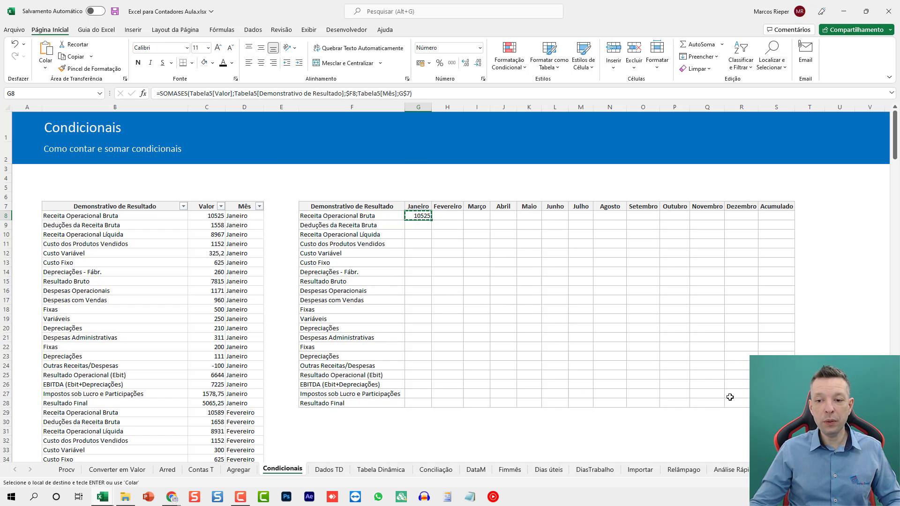
pyautogui.keyDown('shift'); pyautogui.click(732, 402); pyautogui.keyUp('shift')
pyautogui.hotkey('ctrl', 'v')
pyautogui.click(674, 297)
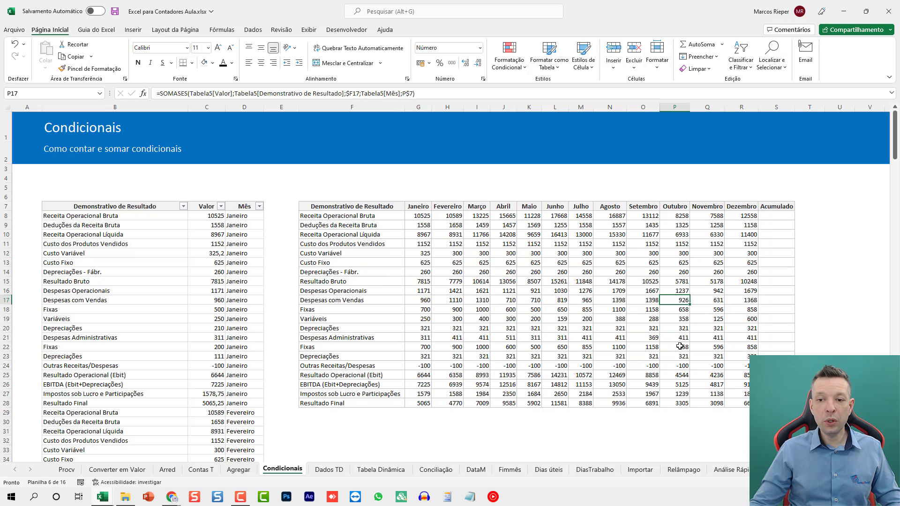
pyautogui.doubleClick(675, 296)
pyautogui.doubleClick(685, 374)
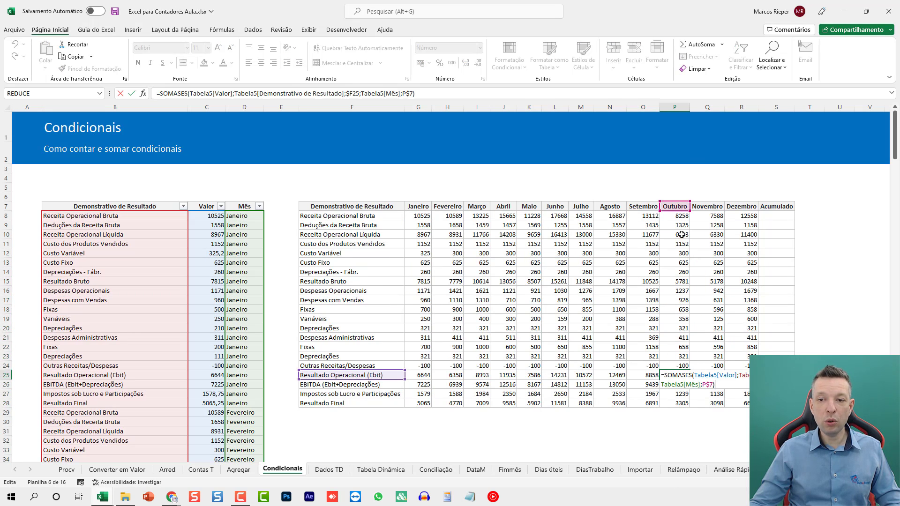
pyautogui.press('Escape')
# Step: Fill the Acumulado column, S8 to S28, with SOMA totals of each account's values from Janeiro to Dezembro
pyautogui.click(788, 206)
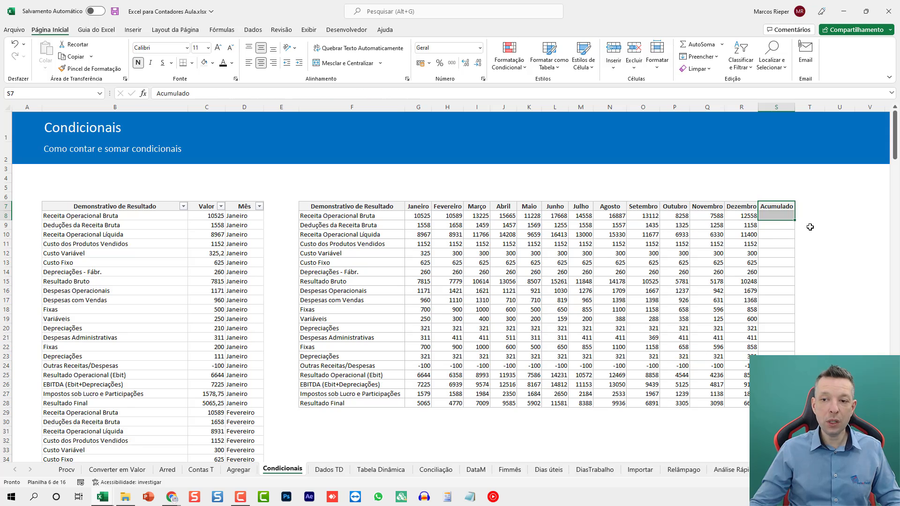
pyautogui.press('Down')
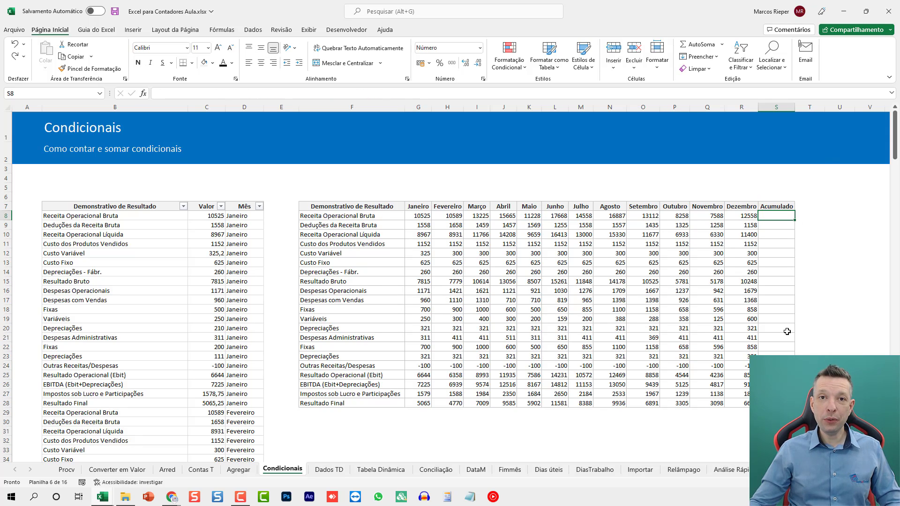
pyautogui.hotkey('shift', 'Down')
pyautogui.hotkey('shift', 'Down')
pyautogui.hotkey('shift', 'Down')
pyautogui.hotkey('shift', 'Down')
pyautogui.hotkey('shift', 'Down')
pyautogui.hotkey('shift', 'Down')
pyautogui.hotkey('shift', 'Down')
pyautogui.hotkey('shift', 'Down')
pyautogui.hotkey('shift', 'Down')
pyautogui.hotkey('shift', 'Down')
pyautogui.hotkey('shift', 'Down')
pyautogui.hotkey('shift', 'Down')
pyautogui.hotkey('shift', 'Down')
pyautogui.hotkey('shift', 'Down')
pyautogui.hotkey('shift', 'Down')
pyautogui.hotkey('shift', 'Down')
pyautogui.hotkey('shift', 'Down')
pyautogui.hotkey('shift', 'Down')
pyautogui.hotkey('shift', 'Down')
pyautogui.hotkey('shift', 'Down')
pyautogui.hotkey('shift', 'Left')
pyautogui.hotkey('shift', 'Left')
pyautogui.hotkey('shift', 'Left')
pyautogui.hotkey('shift', 'Left')
pyautogui.hotkey('shift', 'Left')
pyautogui.hotkey('shift', 'Left')
pyautogui.hotkey('shift', 'Left')
pyautogui.hotkey('shift', 'Left')
pyautogui.hotkey('shift', 'Left')
pyautogui.hotkey('shift', 'Left')
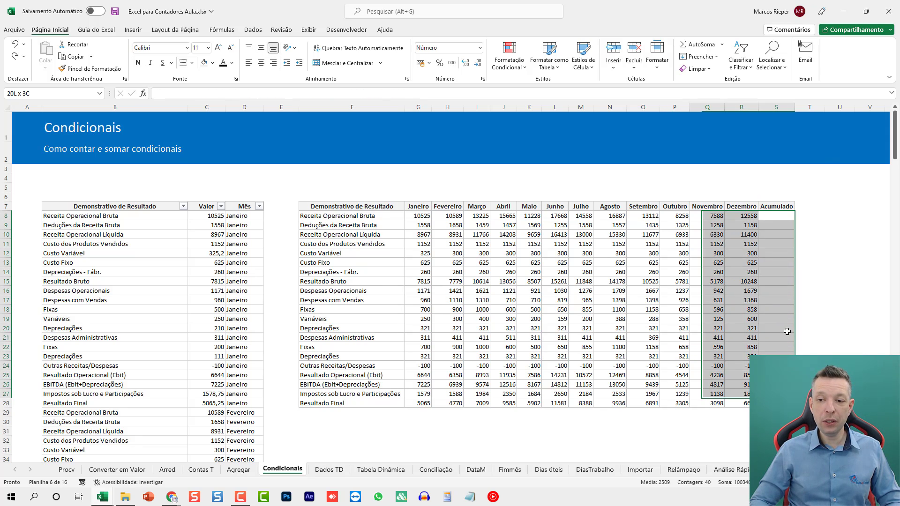
pyautogui.hotkey('shift', 'Left')
pyautogui.hotkey('shift', 'Left')
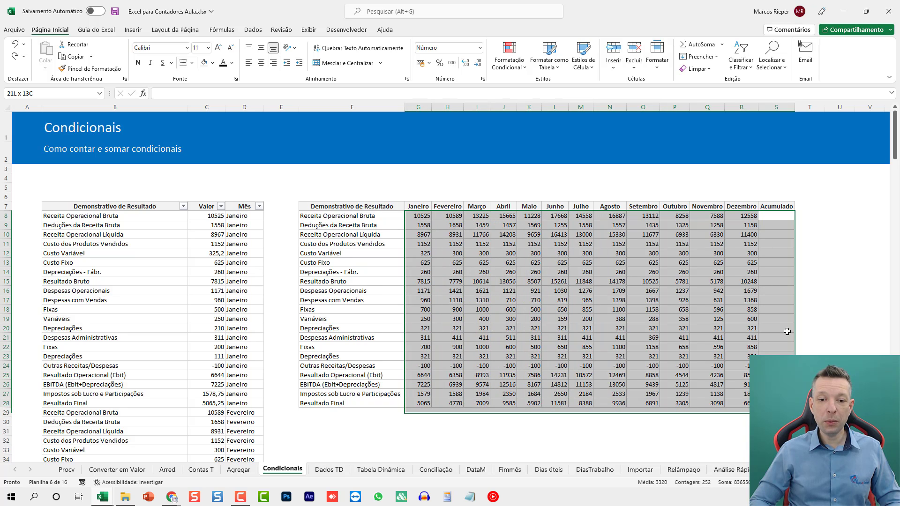
pyautogui.hotkey('alt', '=')
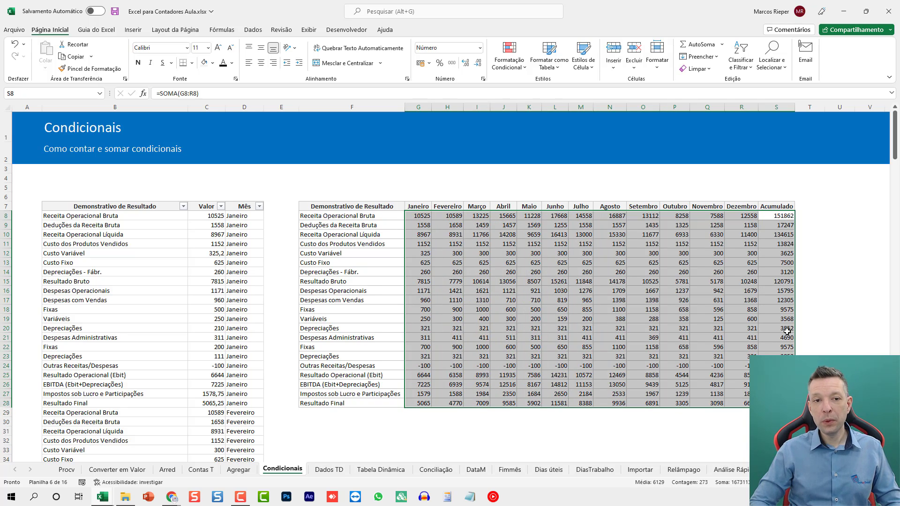
# Step: Check the SOMA formulas down the Acumulado column, including those in S9, S12 and S21
pyautogui.press('Down')
pyautogui.press('Down')
pyautogui.press('Down')
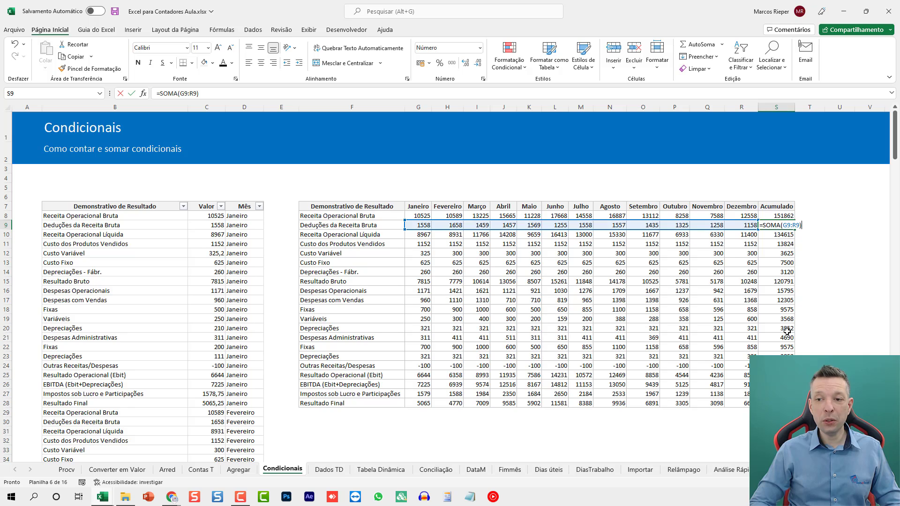
pyautogui.press('Down')
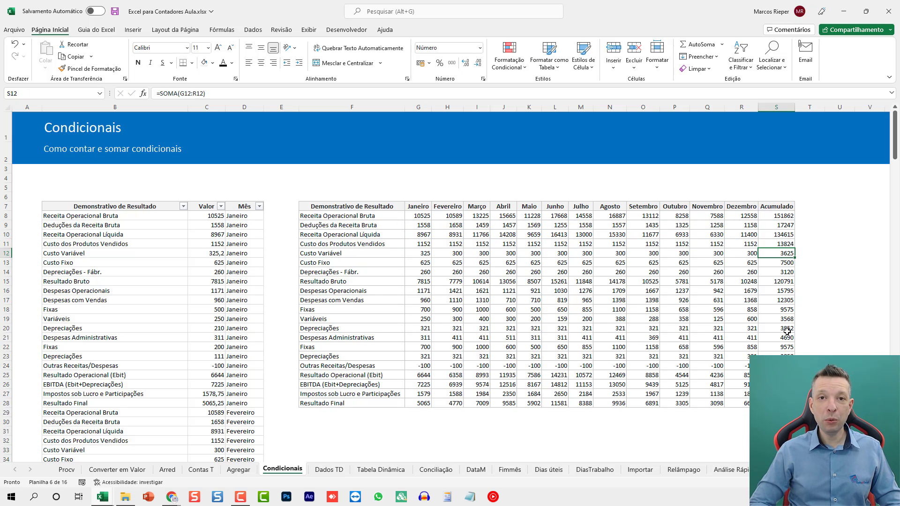
pyautogui.press('Down')
pyautogui.press('Down')
pyautogui.press('Down')
pyautogui.press('Down')
pyautogui.press('Down')
pyautogui.press('Down')
pyautogui.press('Down')
pyautogui.press('Down')
pyautogui.press('Down')
pyautogui.press('Down')
pyautogui.press('Down')
pyautogui.press('Down')
pyautogui.press('Down')
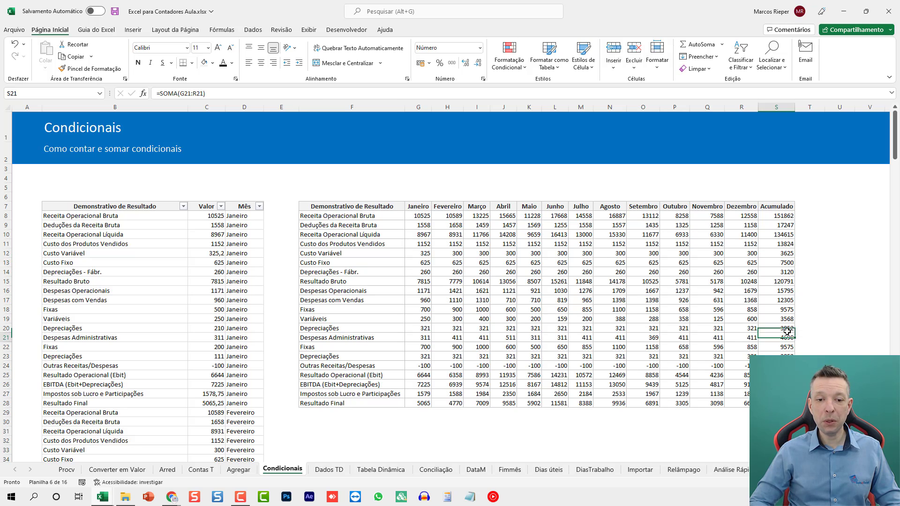
pyautogui.press('Left')
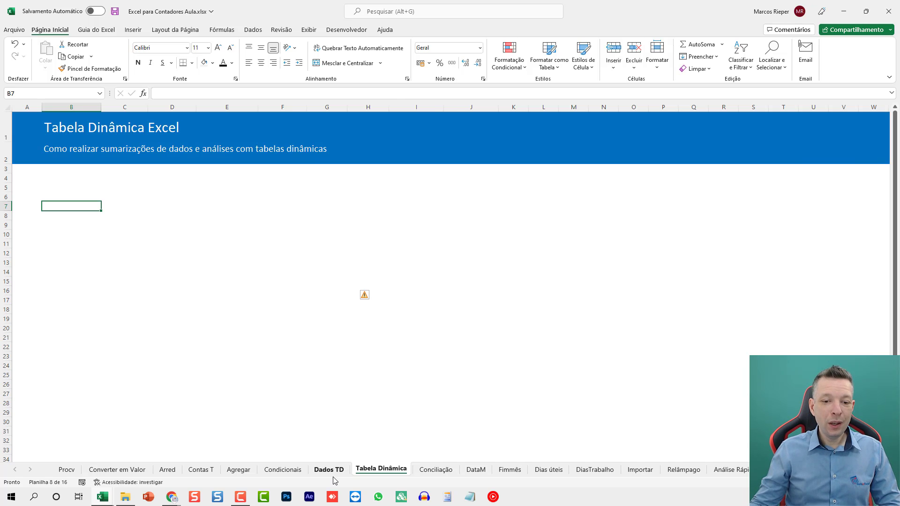
# Step: Open the Dados TD sheet and examine its invoice data columns along row 2, from natOp to tbl_emit.UF
pyautogui.click(329, 469)
pyautogui.click(217, 172)
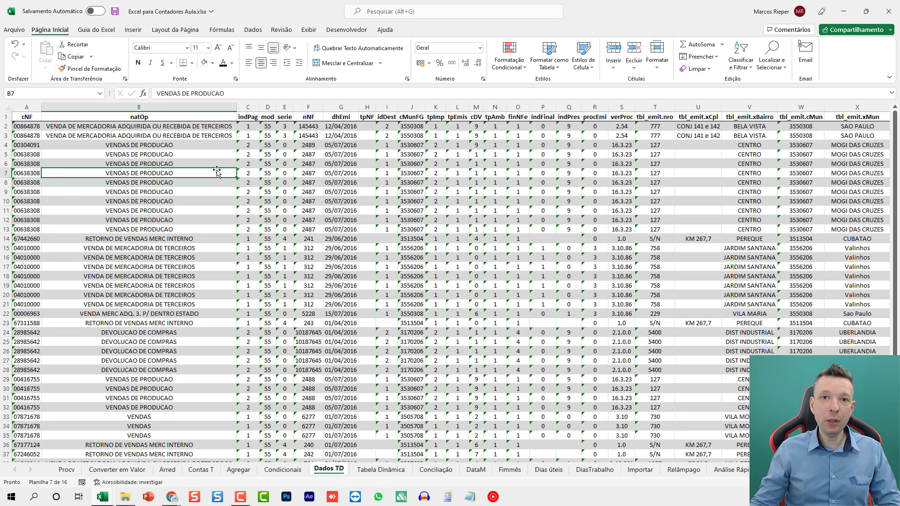
pyautogui.click(59, 127)
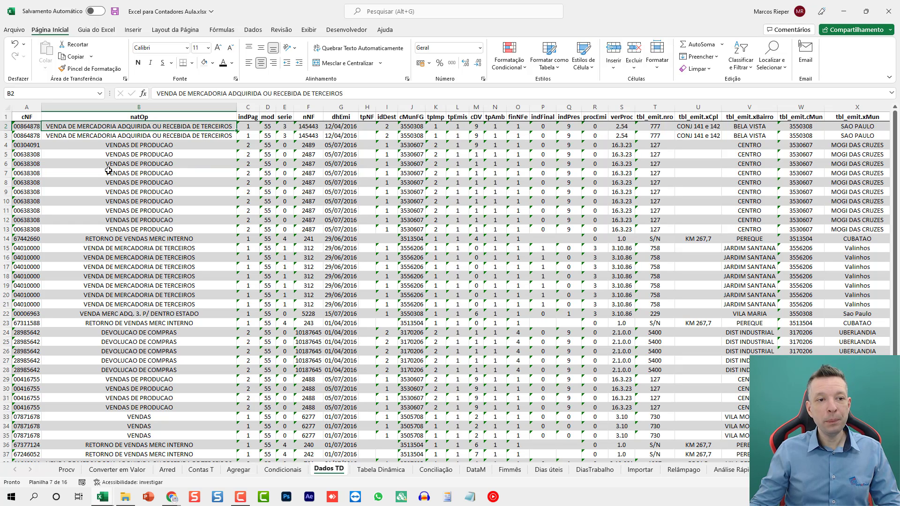
pyautogui.press('Right')
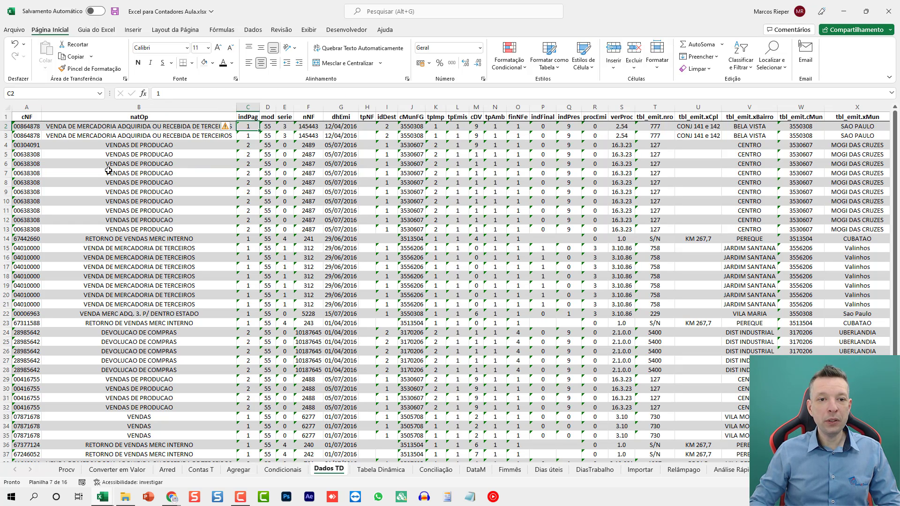
pyautogui.press('Right')
pyautogui.press('Right')
pyautogui.press('Right')
pyautogui.press('Right')
pyautogui.press('Right')
pyautogui.press('Right')
pyautogui.press('Right')
pyautogui.press('Right')
pyautogui.press('Right')
pyautogui.press('Right')
pyautogui.press('Right')
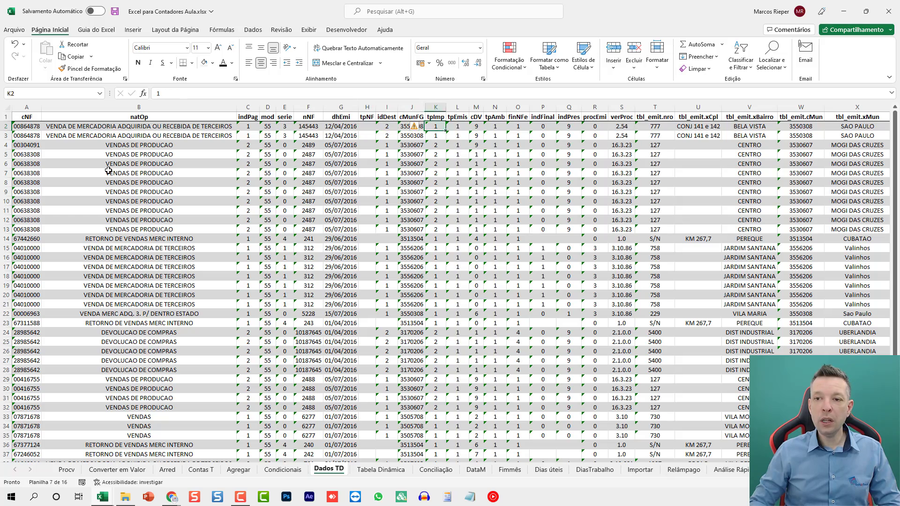
pyautogui.press('Right')
pyautogui.press('Right')
pyautogui.press('Right')
pyautogui.press('Right')
pyautogui.press('Right')
pyautogui.press('Right')
pyautogui.press('Right')
pyautogui.press('Right')
pyautogui.press('Right')
pyautogui.press('Right')
pyautogui.press('Right')
pyautogui.press('Right')
pyautogui.press('Right')
pyautogui.press('Right')
pyautogui.press('Right')
pyautogui.press('Right')
pyautogui.press('Right')
pyautogui.press('Right')
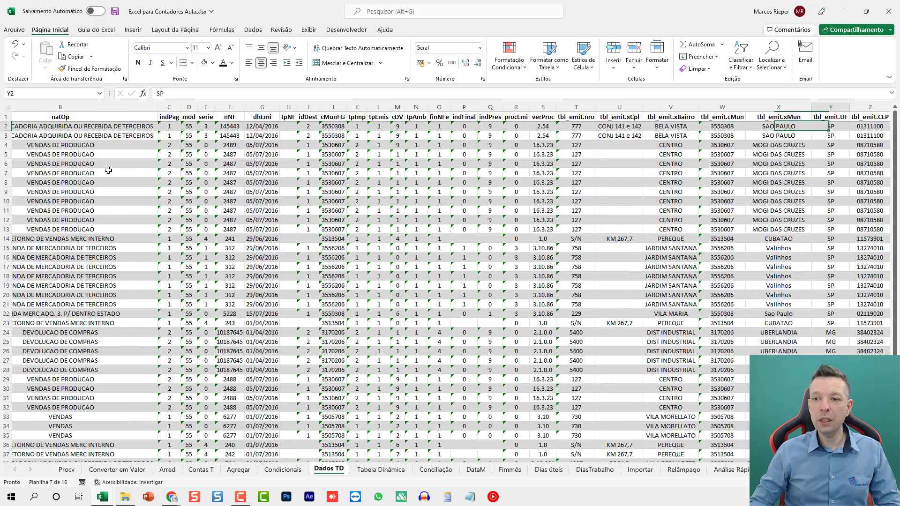
# Step: Review the fields of the invoice data on the Dados TD sheet, moving along row 2 through to the ICMS columns
pyautogui.press('Right')
pyautogui.press('Right')
pyautogui.press('Right')
pyautogui.press('Right')
pyautogui.press('Right')
pyautogui.press('Right')
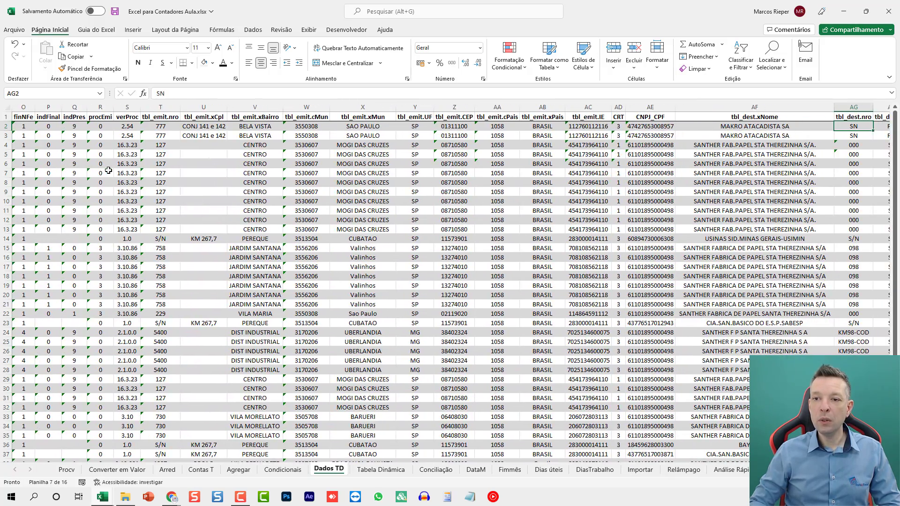
pyautogui.press('Right')
pyautogui.press('Right')
pyautogui.press('Right')
pyautogui.press('Right')
pyautogui.press('Right')
pyautogui.press('Right')
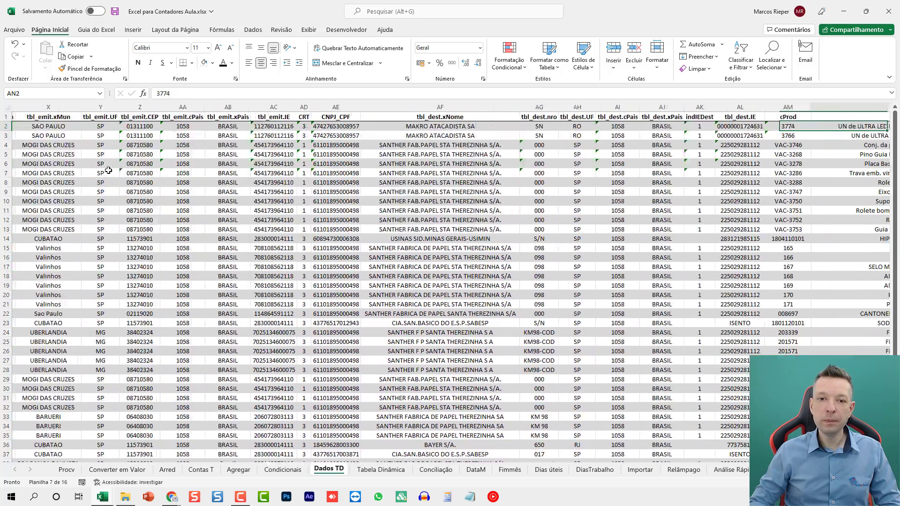
pyautogui.press('Right')
pyautogui.press('Right')
pyautogui.press('Right')
pyautogui.press('Right')
pyautogui.press('Right')
pyautogui.press('Right')
pyautogui.press('Right')
pyautogui.press('Right')
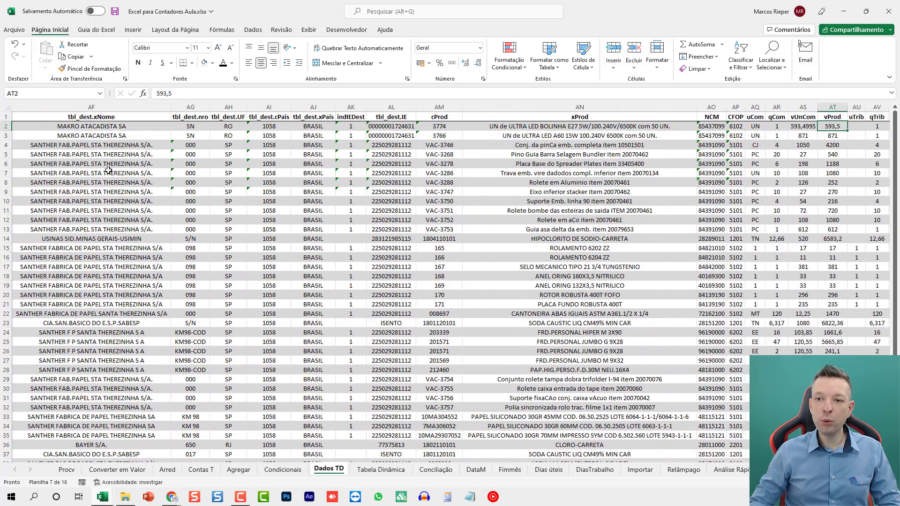
pyautogui.press('Right')
pyautogui.press('Right')
pyautogui.press('Right')
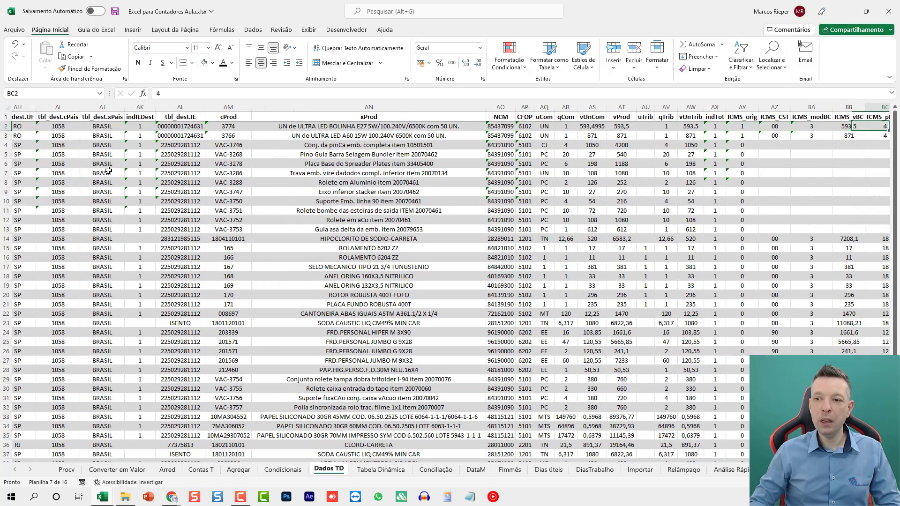
# Step: Highlight the full header row of the Dados TD data, from the xMotivo column back to cNF
pyautogui.press('Up')
pyautogui.hotkey('ctrl', 'Right')
pyautogui.hotkey('ctrl', 'shift', 'Left')
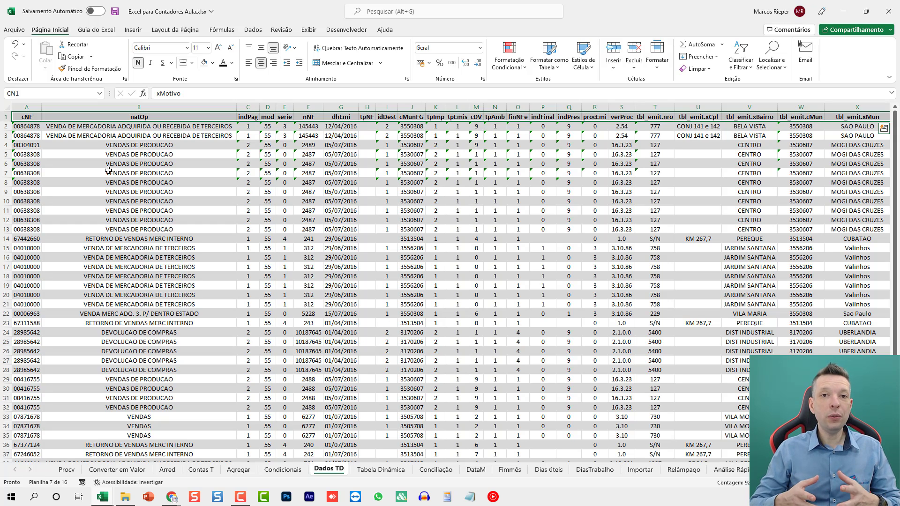
pyautogui.click(155, 211)
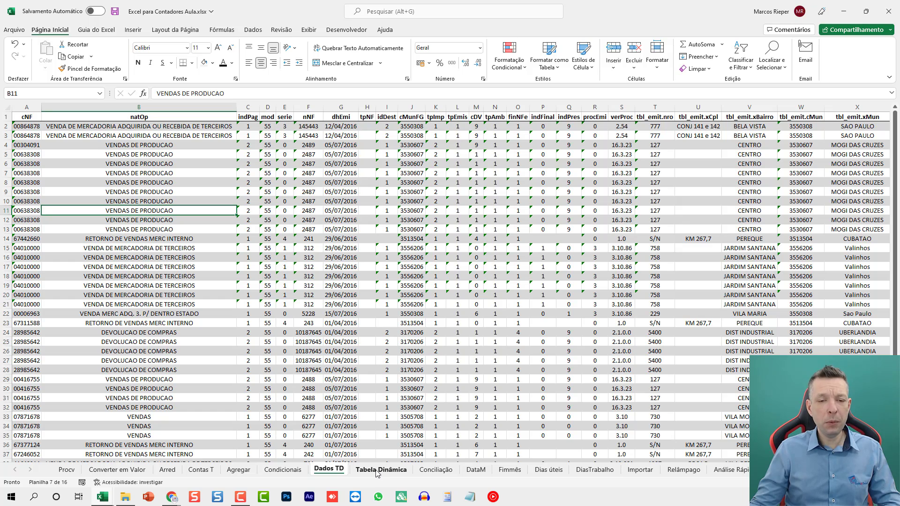
# Step: Insert a pivot table at B7 of the Tabela Dinâmica sheet from 'Dados TD'!$A$1:$CN$39 and widen its field list
pyautogui.click(377, 470)
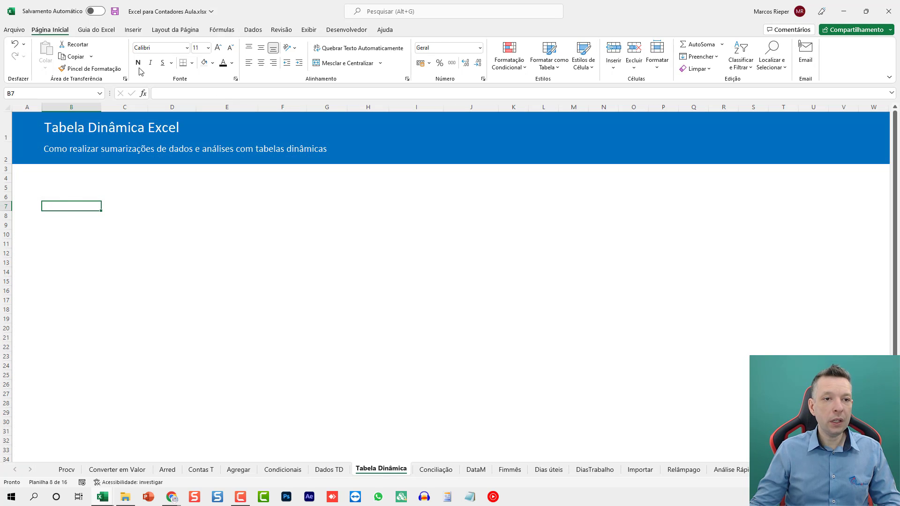
pyautogui.click(133, 30)
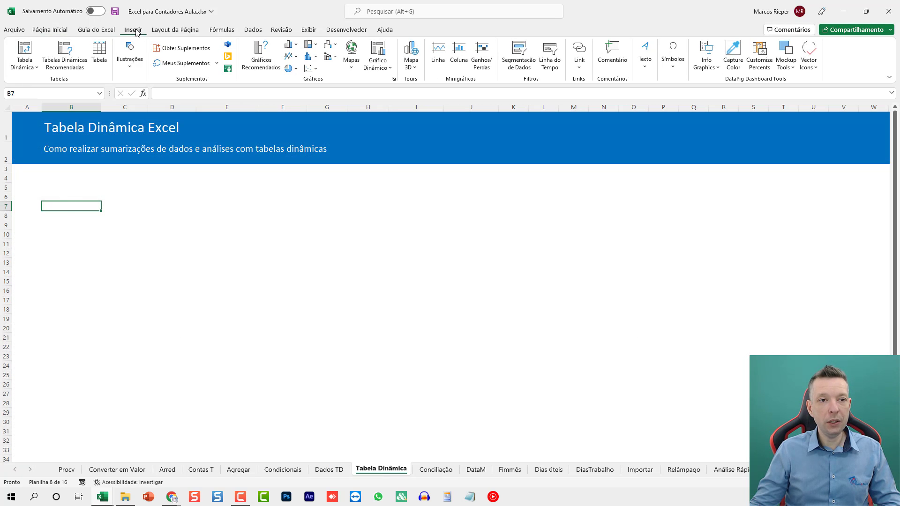
pyautogui.click(24, 51)
pyautogui.click(328, 470)
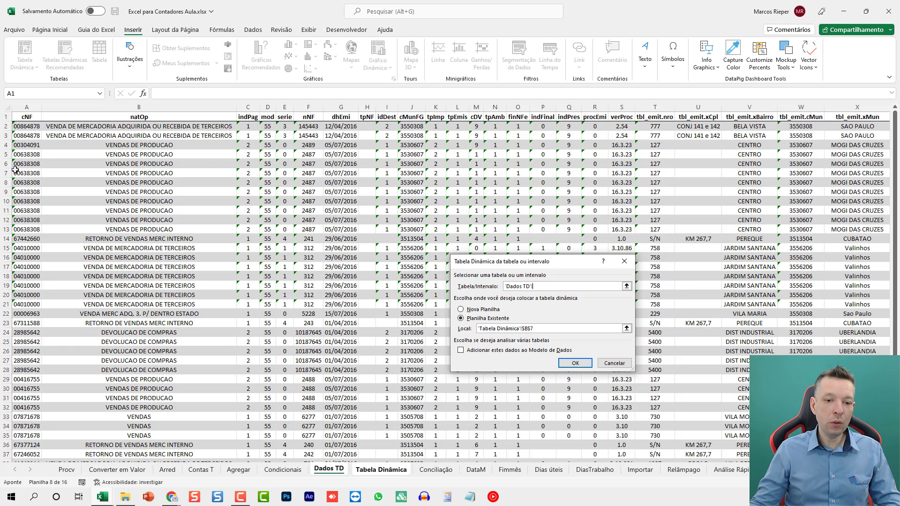
pyautogui.hotkey('ctrl', 'Home')
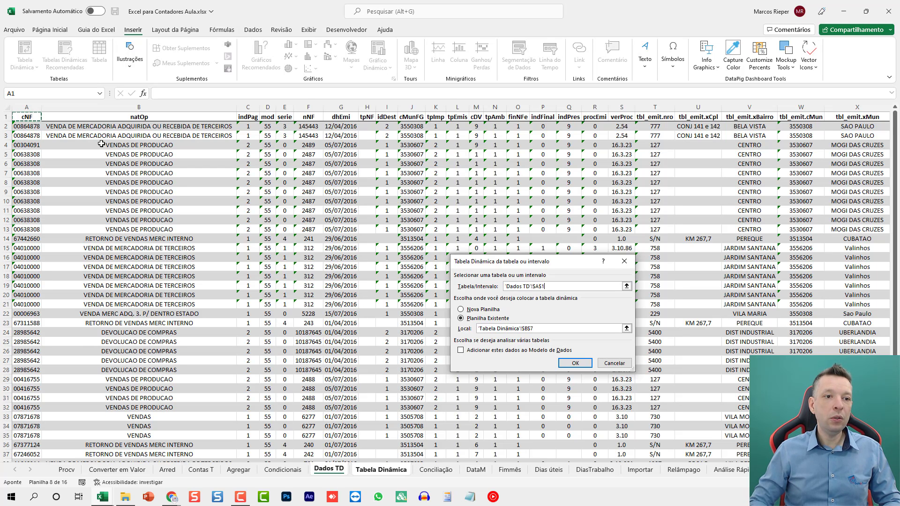
pyautogui.hotkey('ctrl', 'shift', 'End')
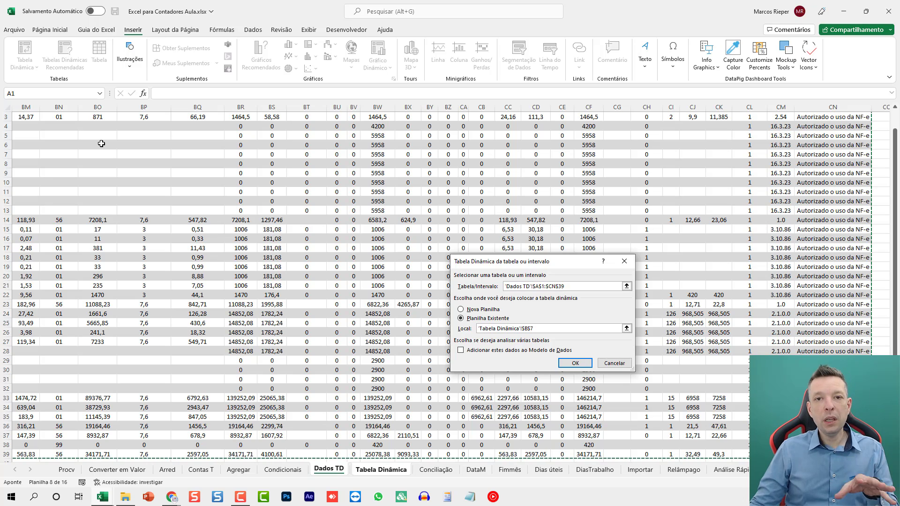
pyautogui.click(580, 365)
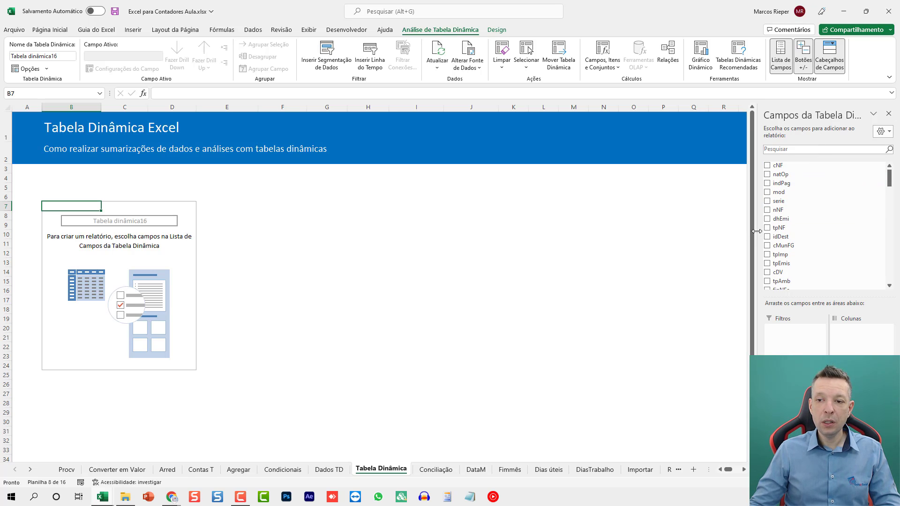
pyautogui.moveTo(757, 235); pyautogui.dragTo(664, 237)
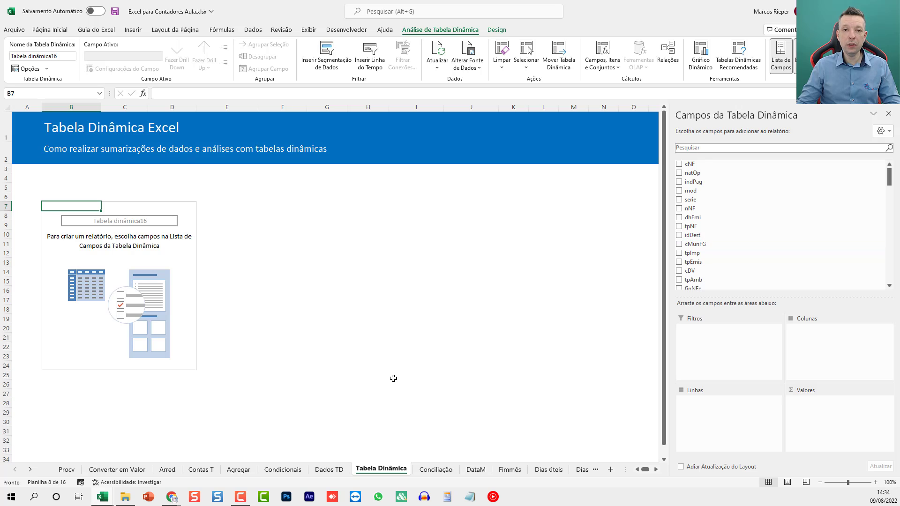
# Step: Check the cNF and natOp columns on the Dados TD sheet against the pivot fields, and return to the Tabela Dinâmica sheet
pyautogui.click(338, 467)
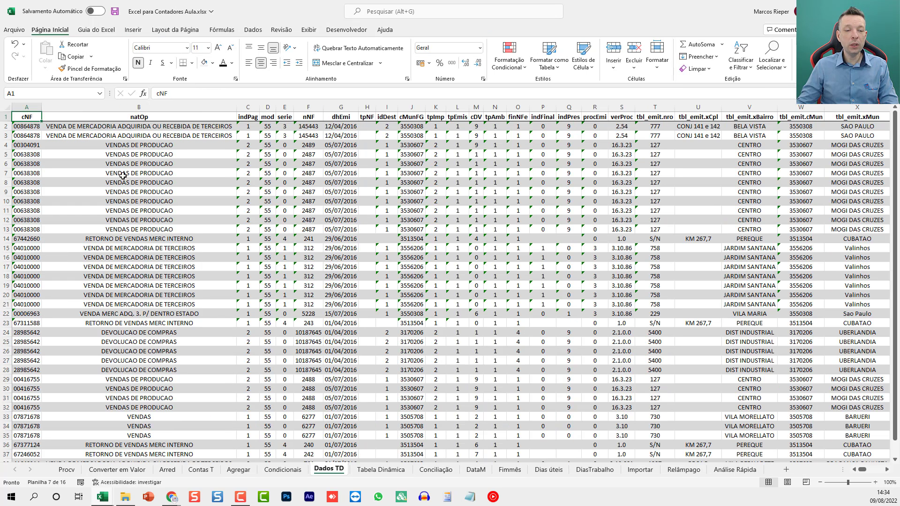
pyautogui.moveTo(27, 118); pyautogui.dragTo(24, 257)
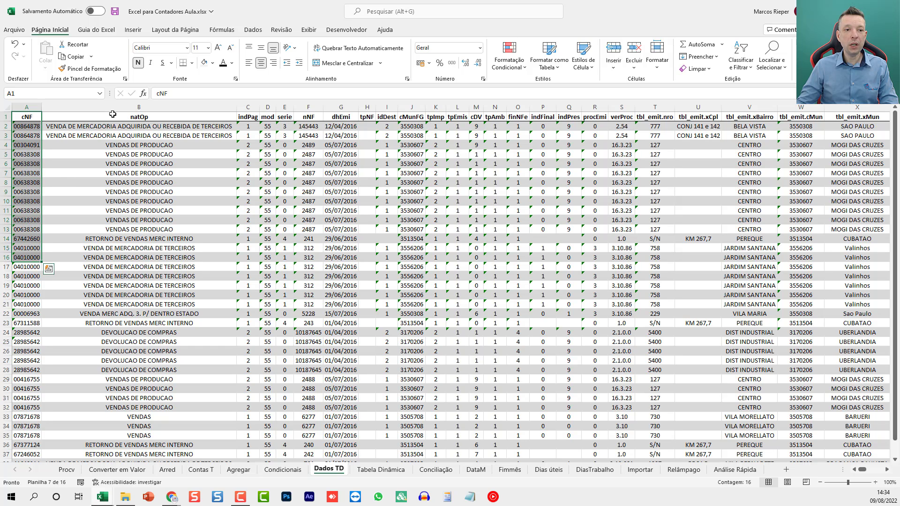
pyautogui.moveTo(117, 121); pyautogui.dragTo(124, 307)
pyautogui.click(390, 130)
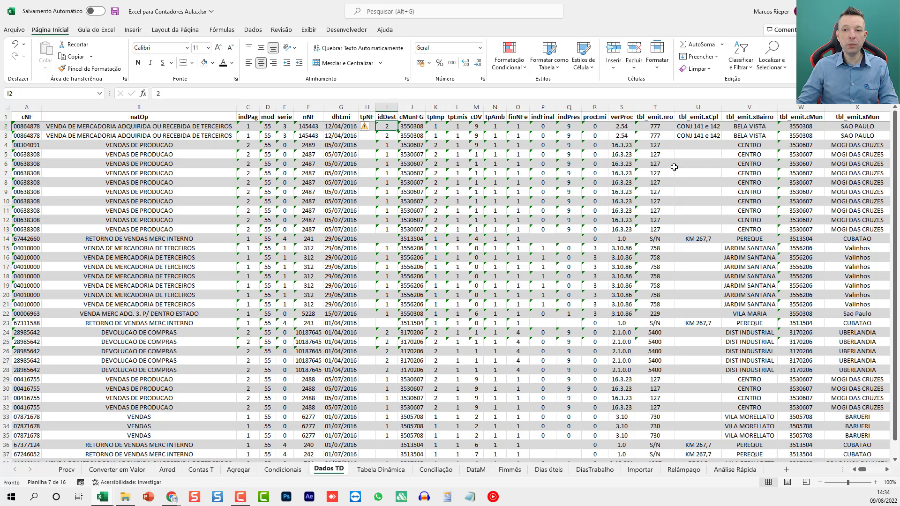
pyautogui.click(381, 470)
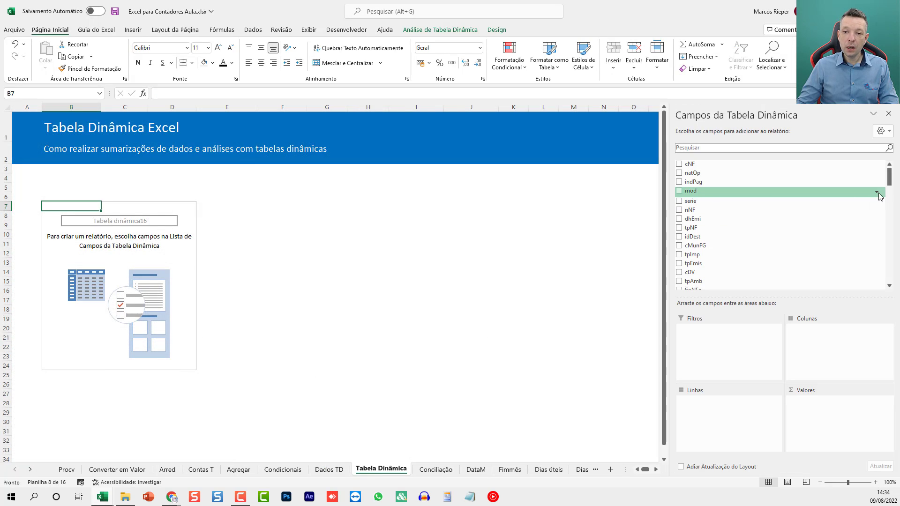
# Step: Add vIPI, vPIS and vCOFINS to the pivot table's values, with vNF placed first
pyautogui.moveTo(891, 179); pyautogui.dragTo(888, 283)
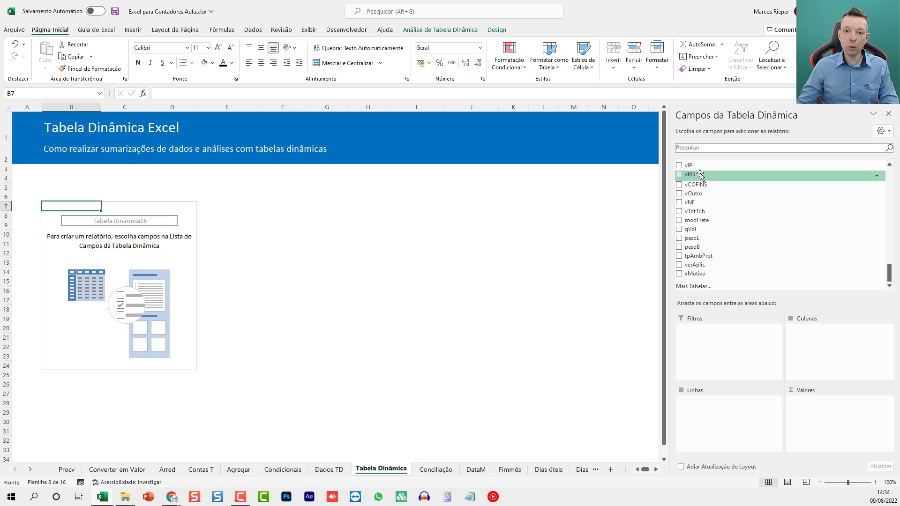
pyautogui.moveTo(699, 166); pyautogui.dragTo(816, 413)
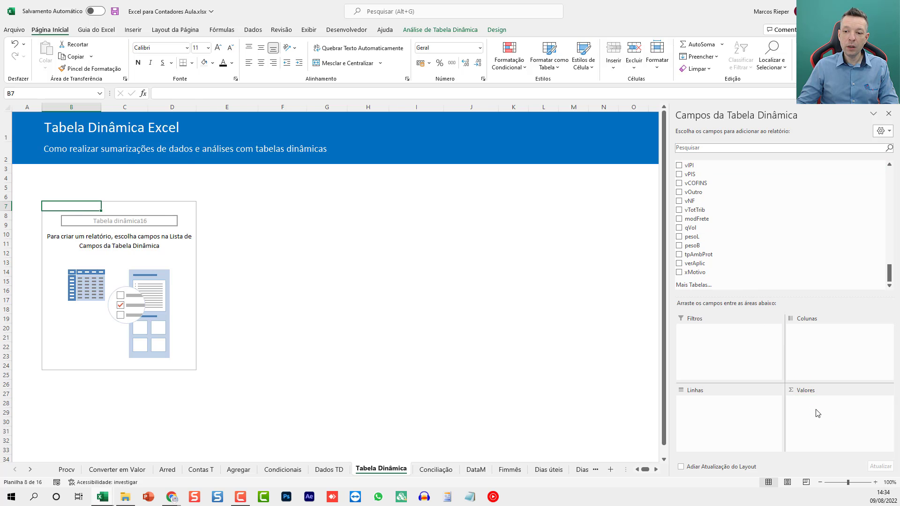
pyautogui.click(58, 214)
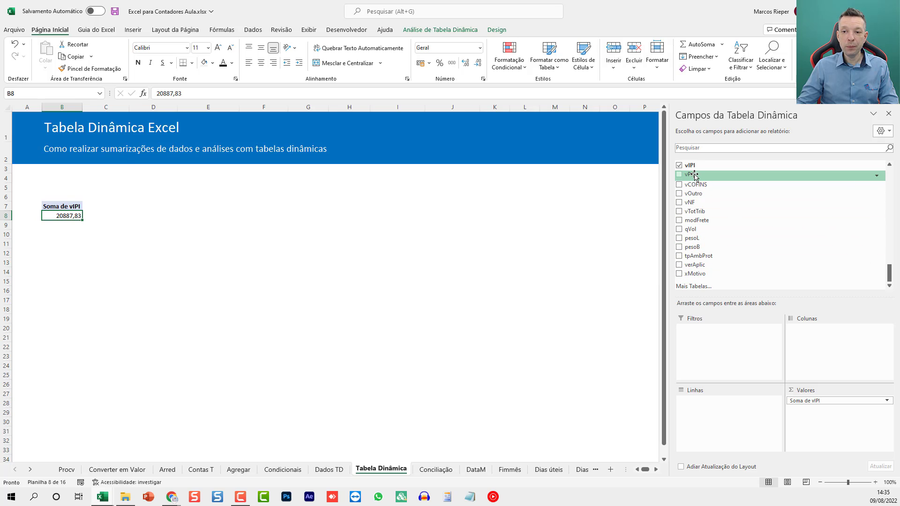
pyautogui.moveTo(698, 174); pyautogui.dragTo(820, 410)
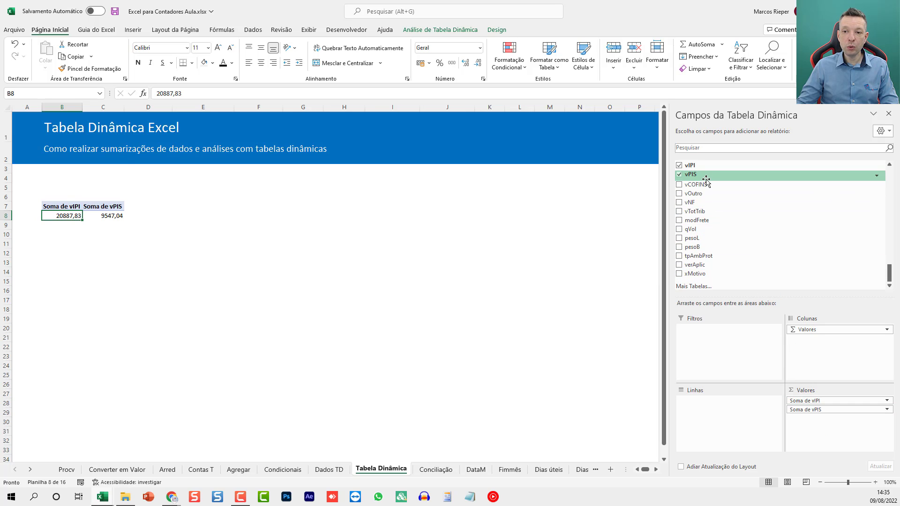
pyautogui.moveTo(703, 187); pyautogui.dragTo(814, 417)
pyautogui.moveTo(702, 207); pyautogui.dragTo(814, 400)
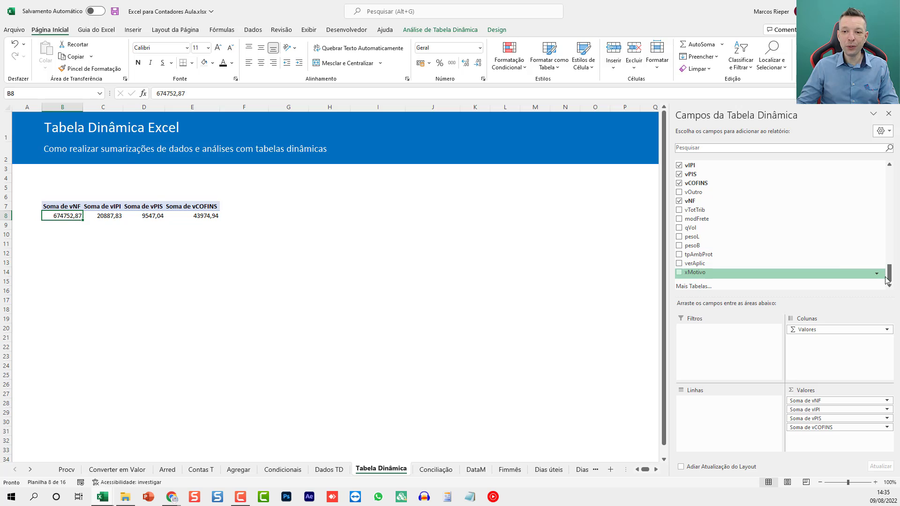
# Step: Add the CFOP field to the pivot table's rows
pyautogui.scroll(1, 890, 276)
pyautogui.scroll(4, 891, 276)
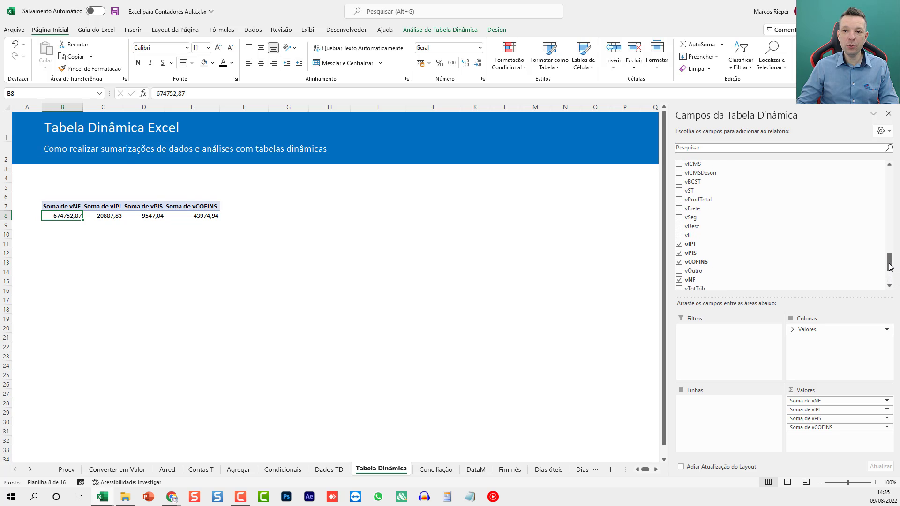
pyautogui.scroll(2, 891, 264)
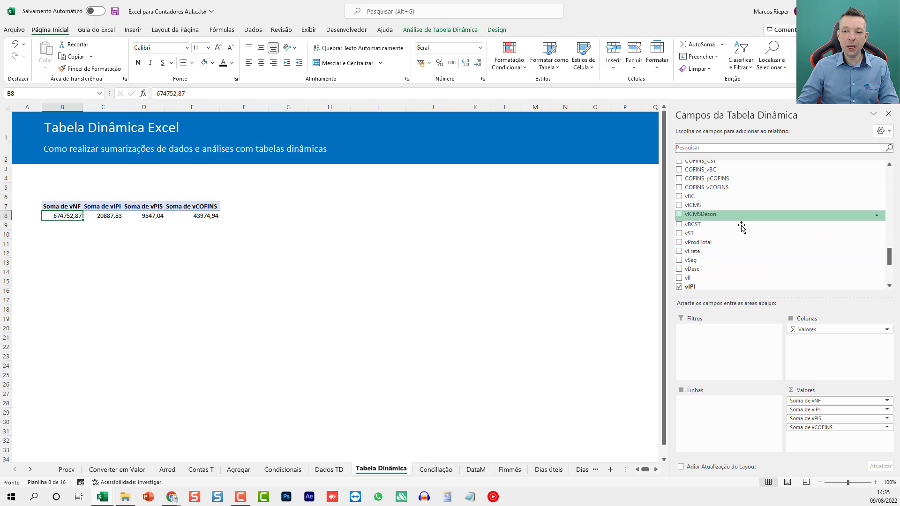
pyautogui.scroll(1, 739, 254)
pyautogui.scroll(3, 739, 254)
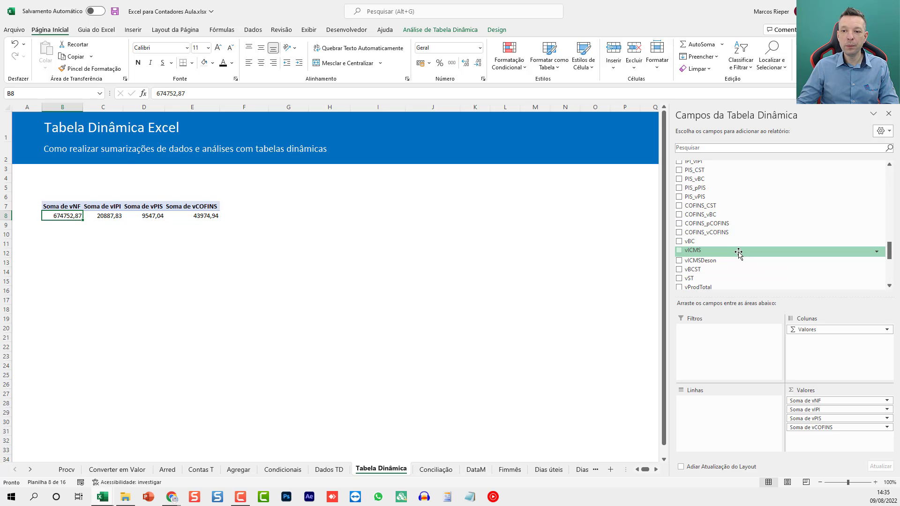
pyautogui.scroll(3, 731, 242)
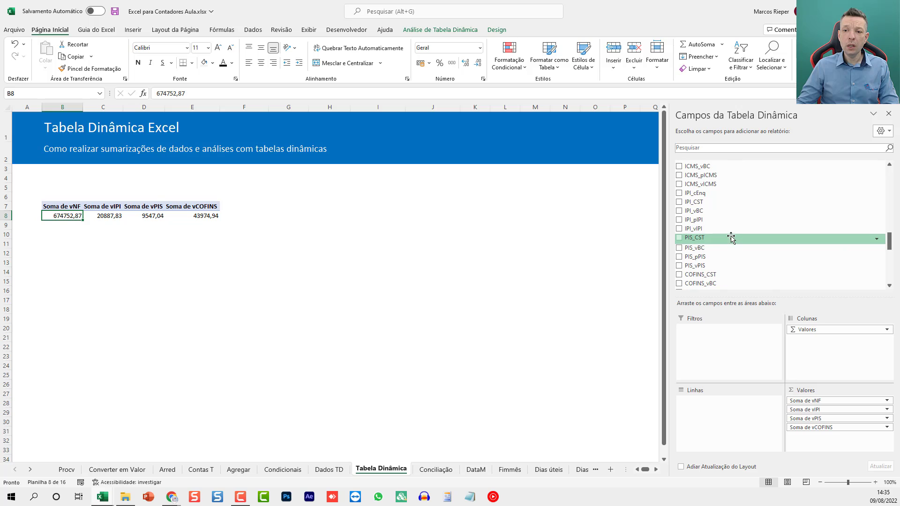
pyautogui.scroll(4, 732, 217)
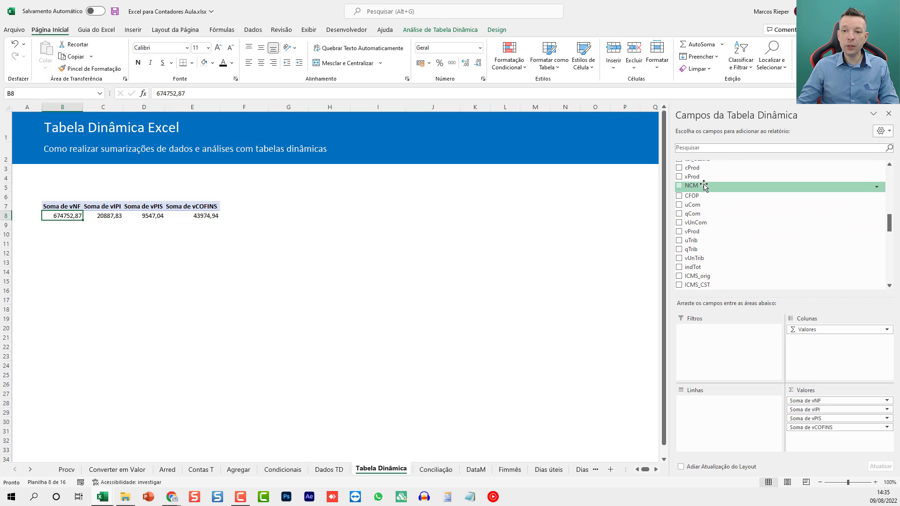
pyautogui.moveTo(698, 197); pyautogui.dragTo(731, 425)
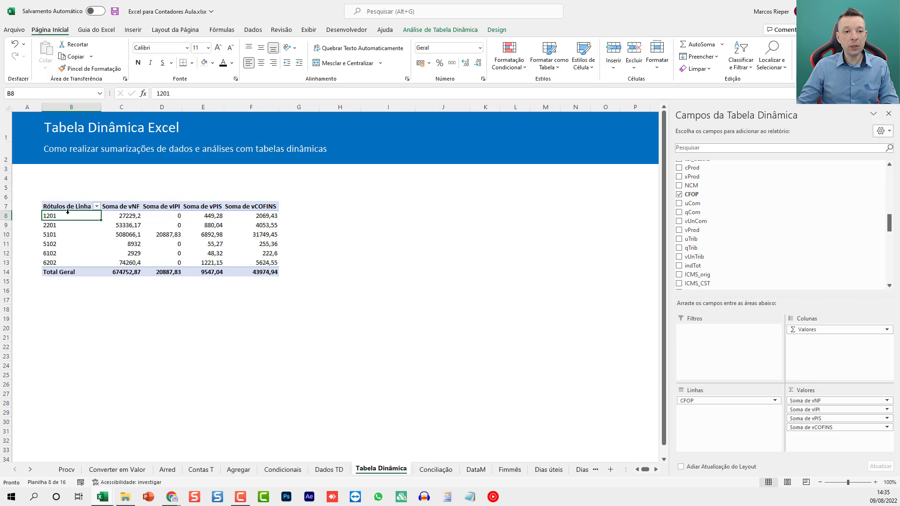
# Step: Apply the comma-style accounting format to all pivot table amounts in C8:F14, including the grand total row
pyautogui.moveTo(107, 215); pyautogui.dragTo(274, 273)
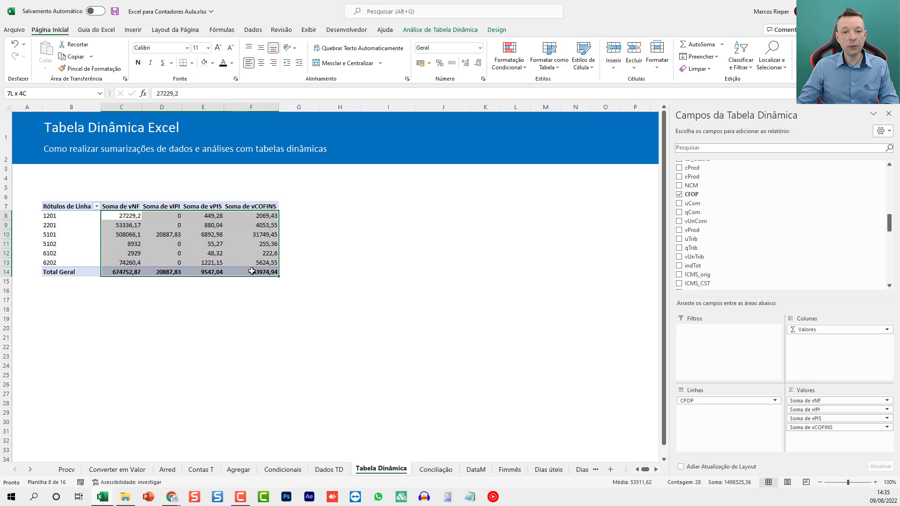
pyautogui.click(451, 63)
pyautogui.click(169, 234)
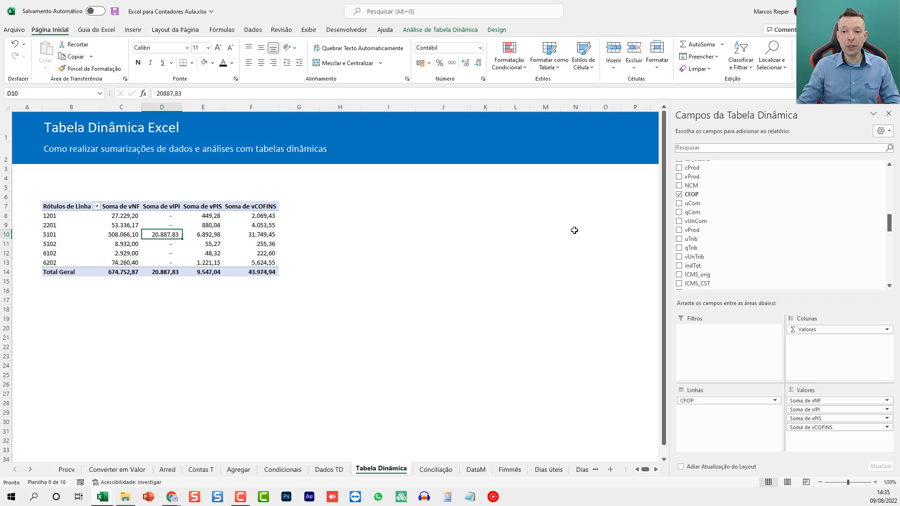
# Step: Add xProd below CFOP in the pivot table's rows, review the product breakdown and refresh the pivot table
pyautogui.moveTo(692, 176); pyautogui.dragTo(710, 406)
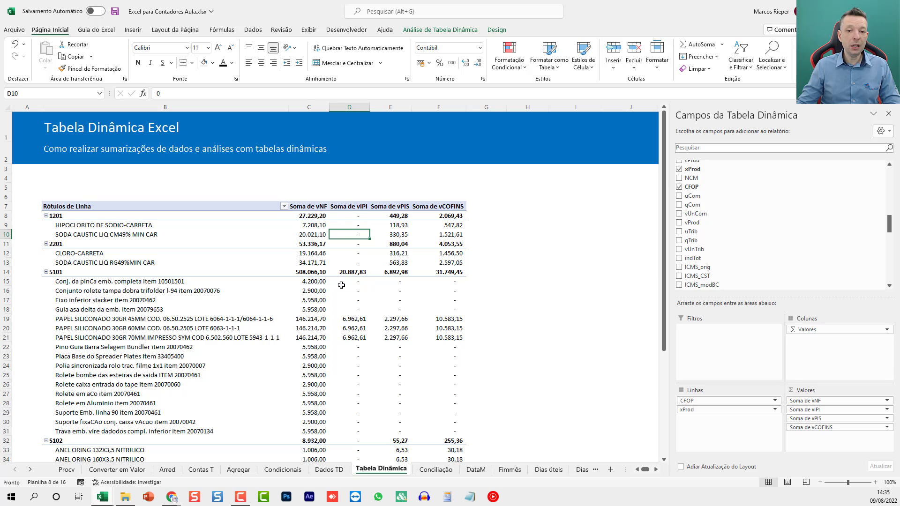
pyautogui.scroll(-2, 346, 303)
pyautogui.scroll(-3, 345, 305)
pyautogui.scroll(5, 345, 305)
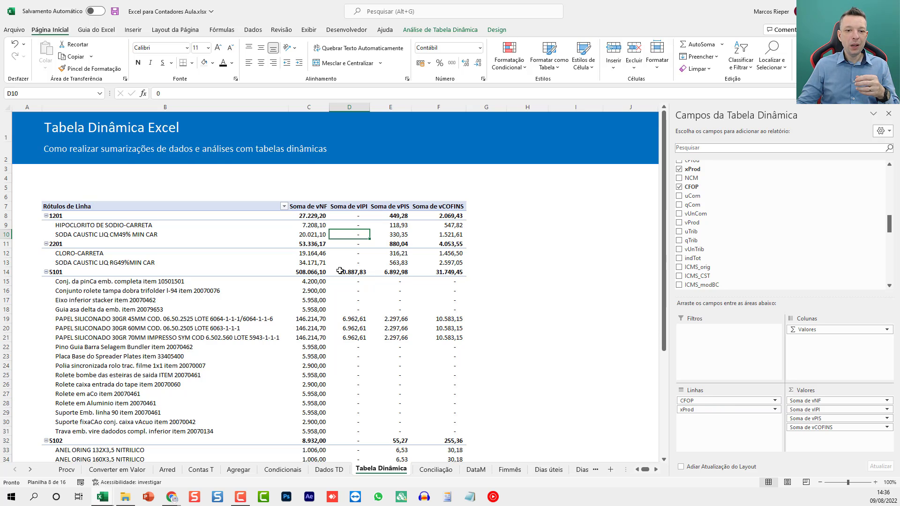
pyautogui.rightClick(322, 284)
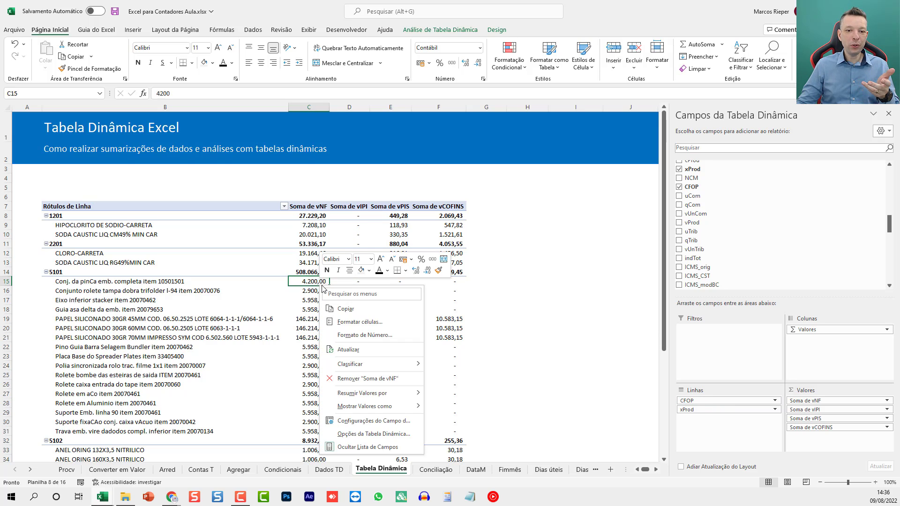
pyautogui.click(370, 350)
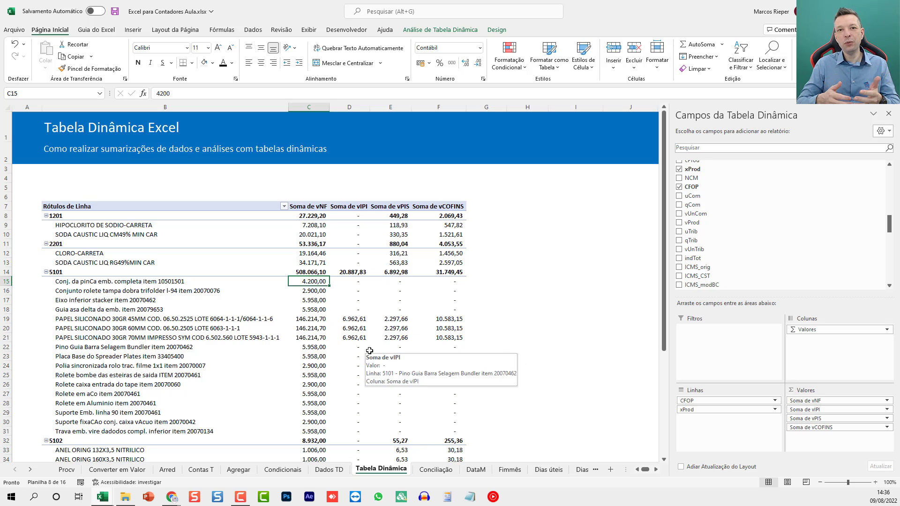
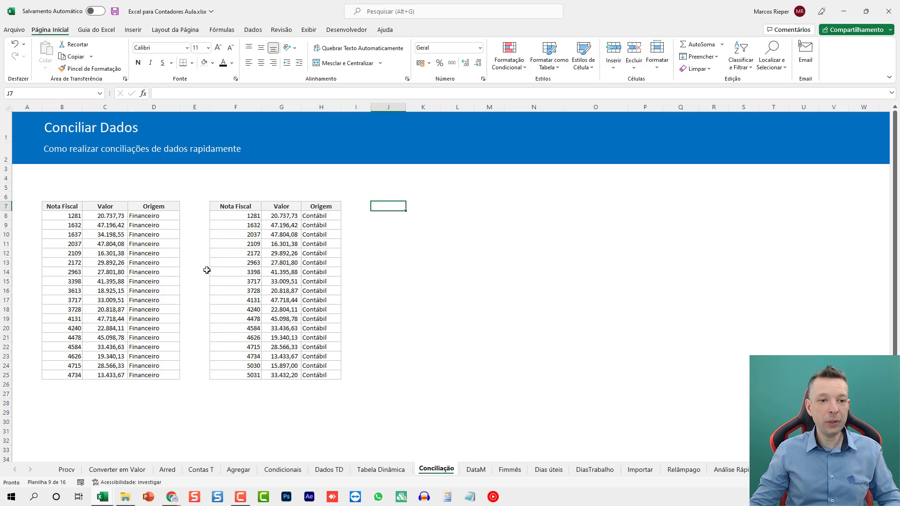
# Step: Examine the Nota Fiscal, Valor and Origem columns of the Financeiro and Contábil tables on the Conciliação sheet
pyautogui.click(130, 219)
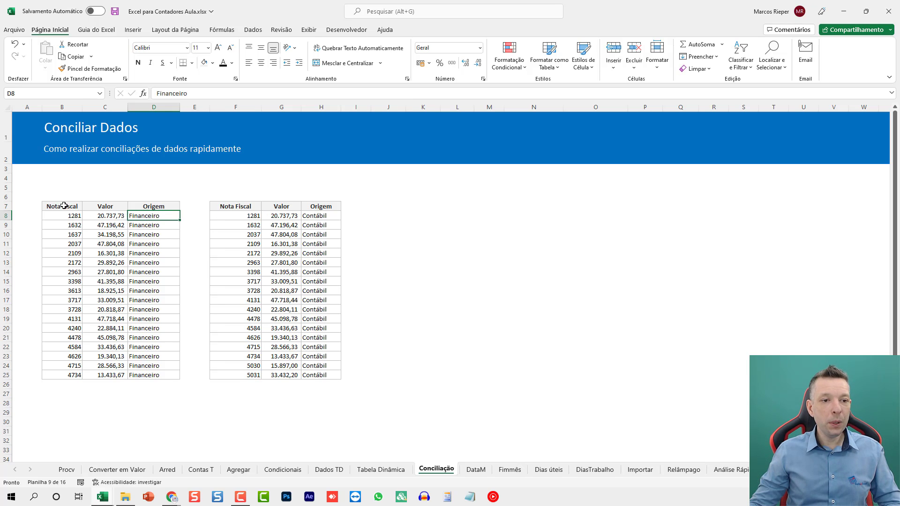
pyautogui.moveTo(66, 206); pyautogui.dragTo(61, 375)
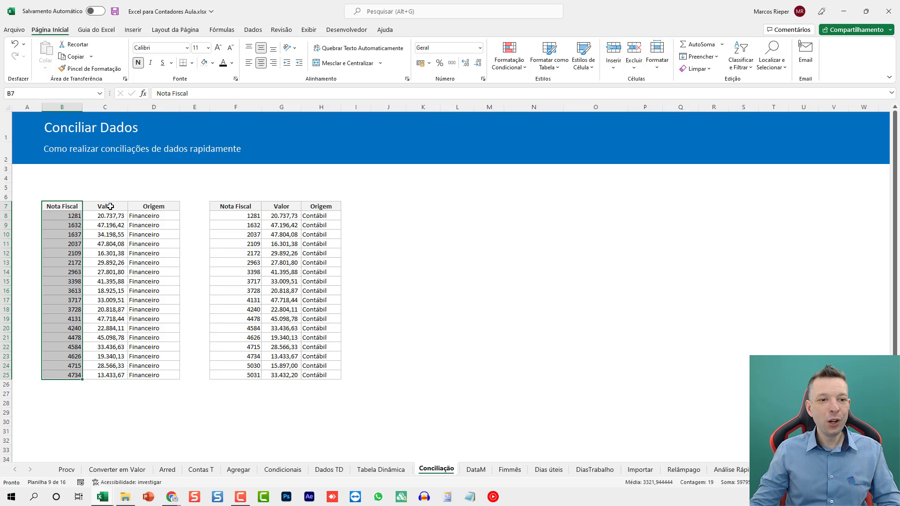
pyautogui.moveTo(109, 208); pyautogui.dragTo(102, 379)
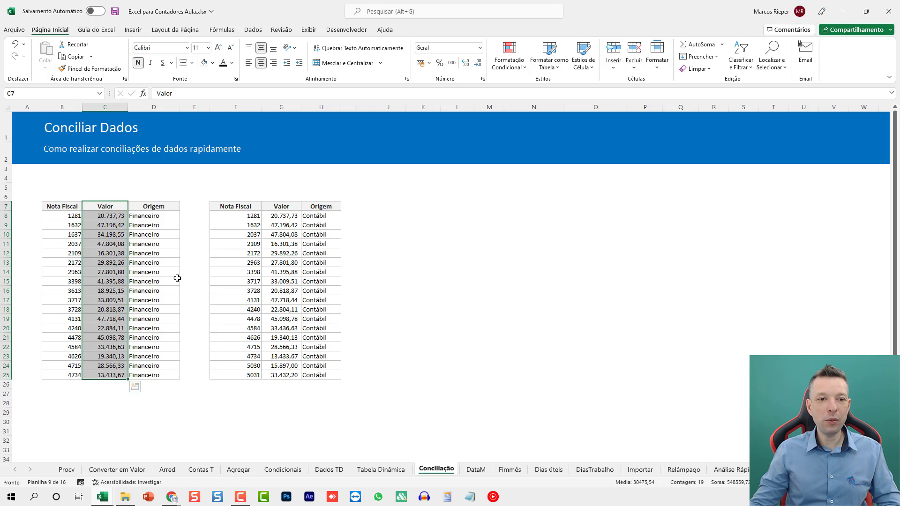
pyautogui.moveTo(151, 207); pyautogui.dragTo(151, 376)
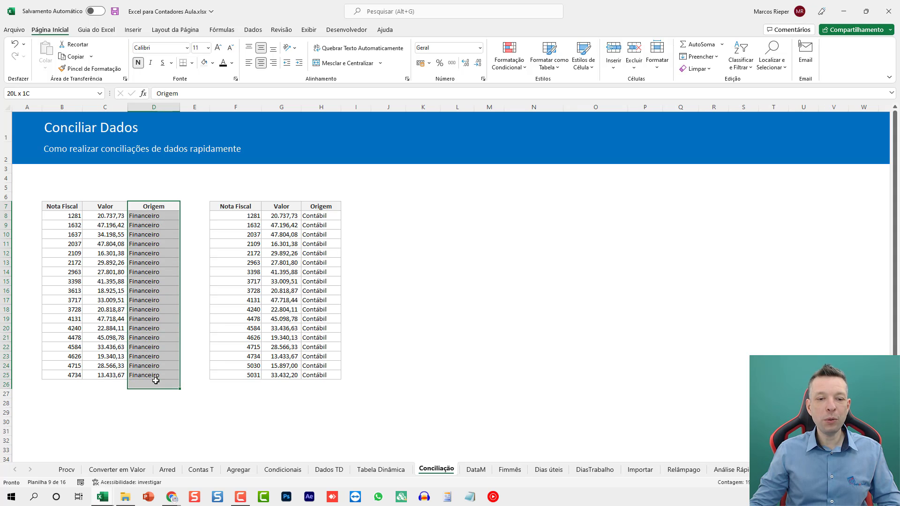
pyautogui.moveTo(151, 215); pyautogui.dragTo(147, 377)
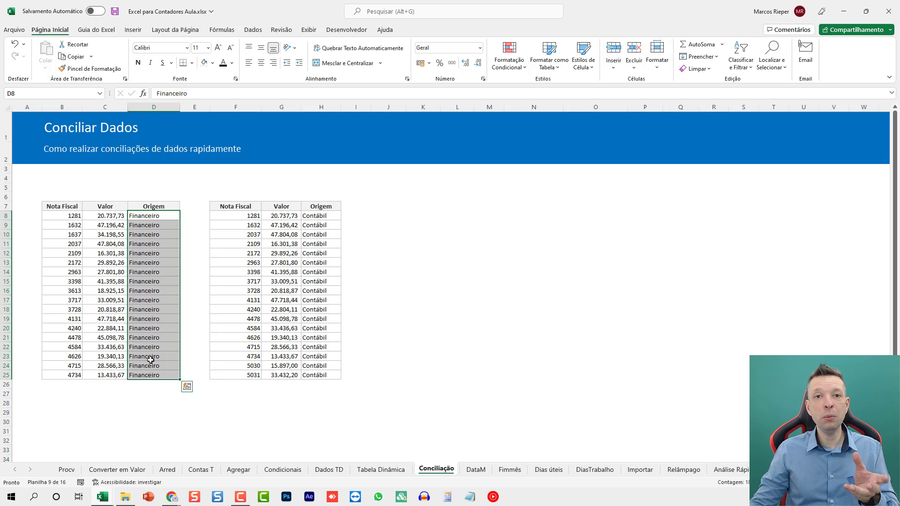
pyautogui.moveTo(243, 217); pyautogui.dragTo(229, 376)
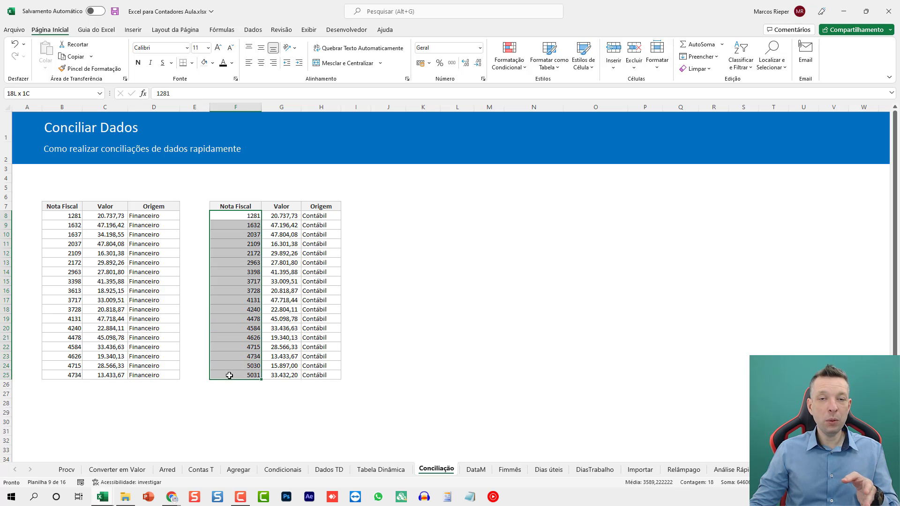
pyautogui.moveTo(229, 376); pyautogui.dragTo(229, 375)
pyautogui.moveTo(275, 215); pyautogui.dragTo(274, 378)
pyautogui.moveTo(319, 216); pyautogui.dragTo(317, 376)
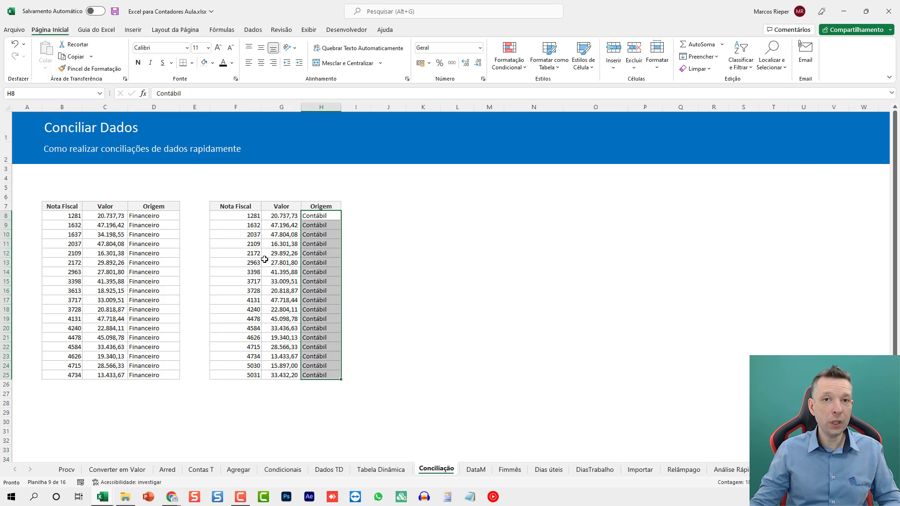
# Step: Copy the Financeiro table B7:D25, including its headers, to the cells starting at J7
pyautogui.moveTo(62, 206); pyautogui.dragTo(153, 376)
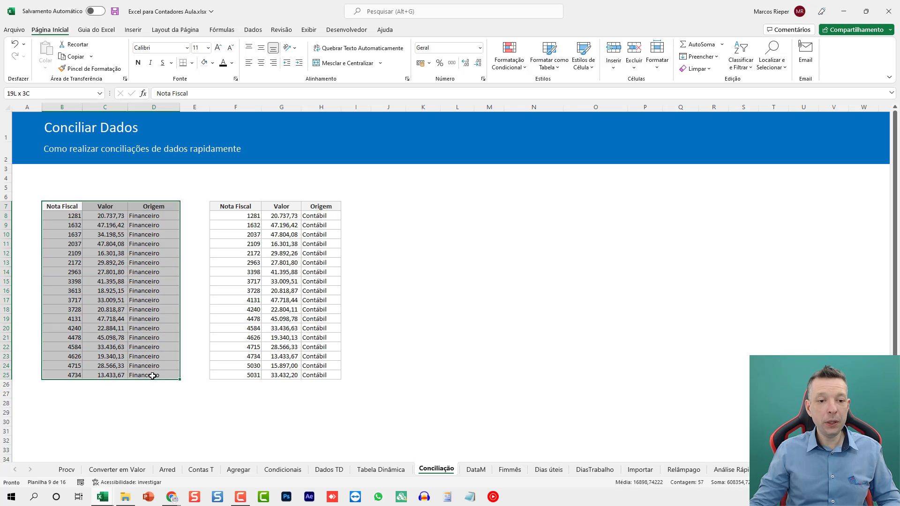
pyautogui.hotkey('ctrl', 'c')
pyautogui.click(386, 207)
pyautogui.hotkey('ctrl', 'v')
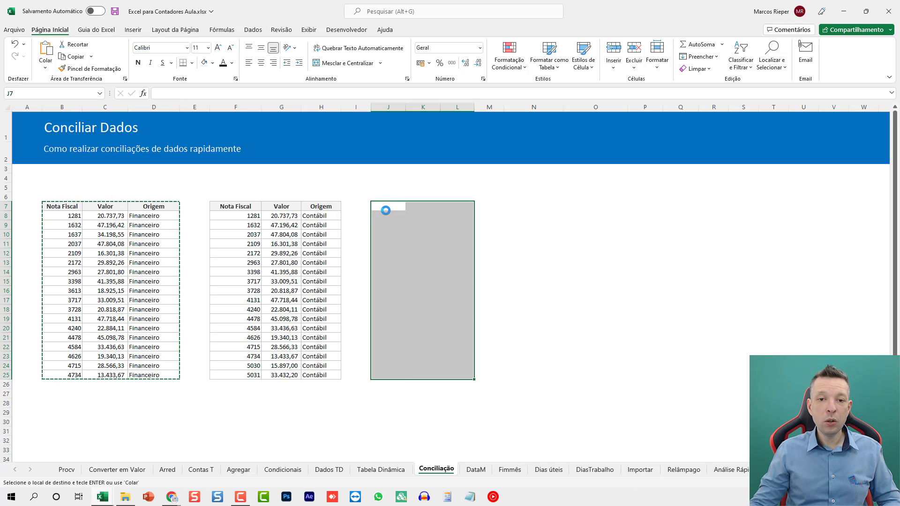
pyautogui.press('Escape')
# Step: Paste the Contábil rows F8:H25 without formatting directly below the copied Financeiro rows, starting at J26
pyautogui.click(251, 219)
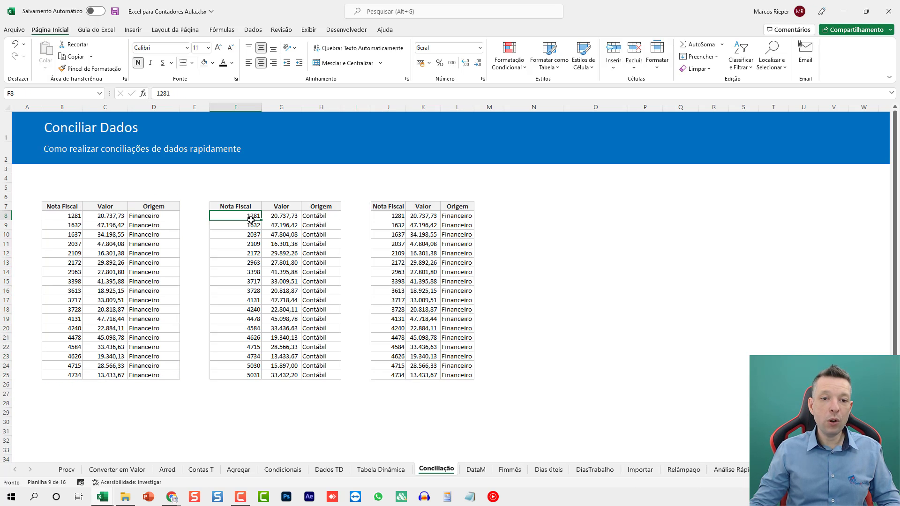
pyautogui.moveTo(251, 220); pyautogui.dragTo(313, 375)
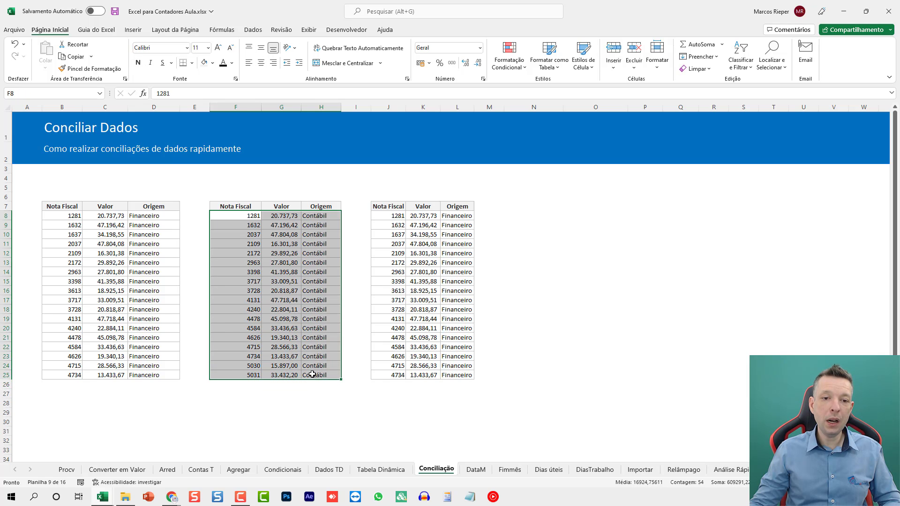
pyautogui.hotkey('ctrl', 'c')
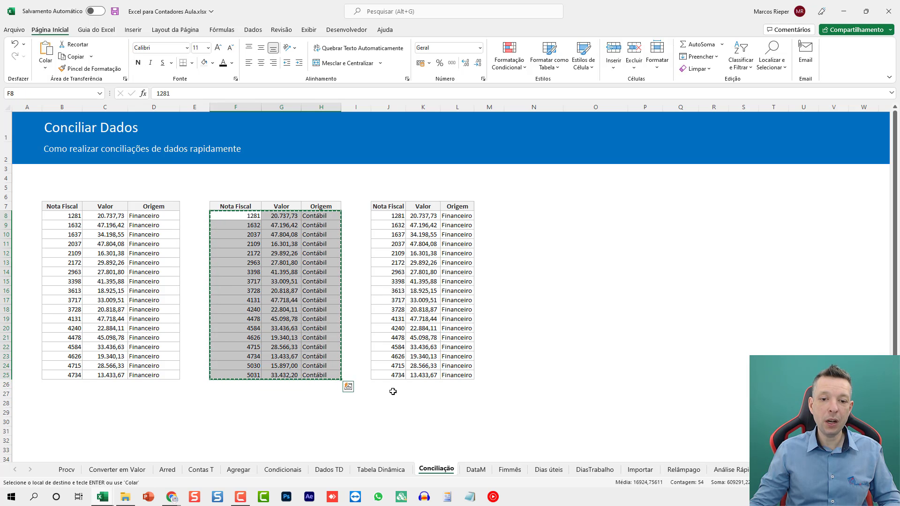
pyautogui.rightClick(390, 384)
pyautogui.click(428, 170)
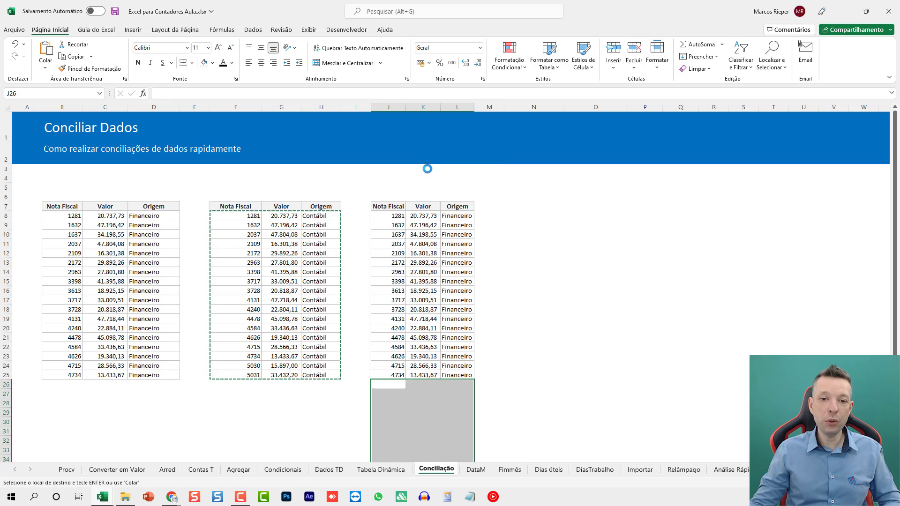
pyautogui.press('Escape')
pyautogui.click(407, 222)
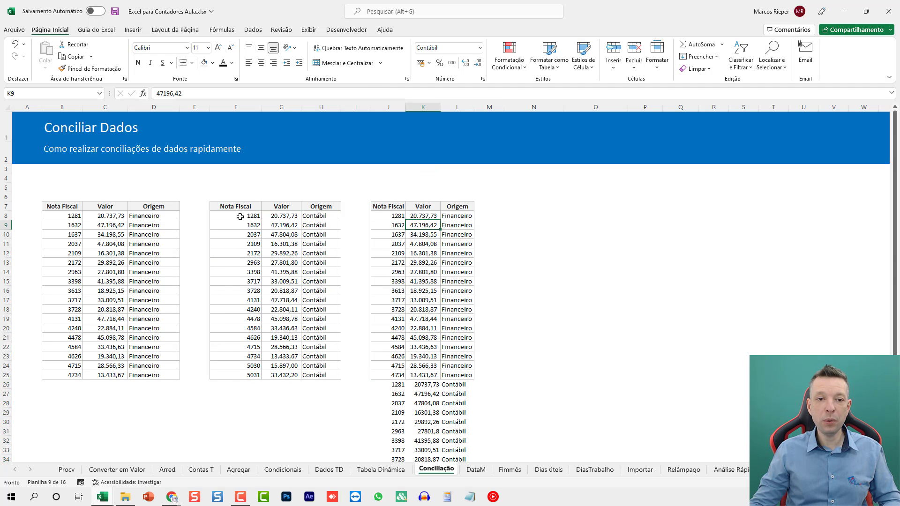
# Step: Copy the Contábil rows F8:H25 with their formatting to J26 and review the combined list
pyautogui.moveTo(237, 216); pyautogui.dragTo(323, 374)
pyautogui.hotkey('ctrl', 'c')
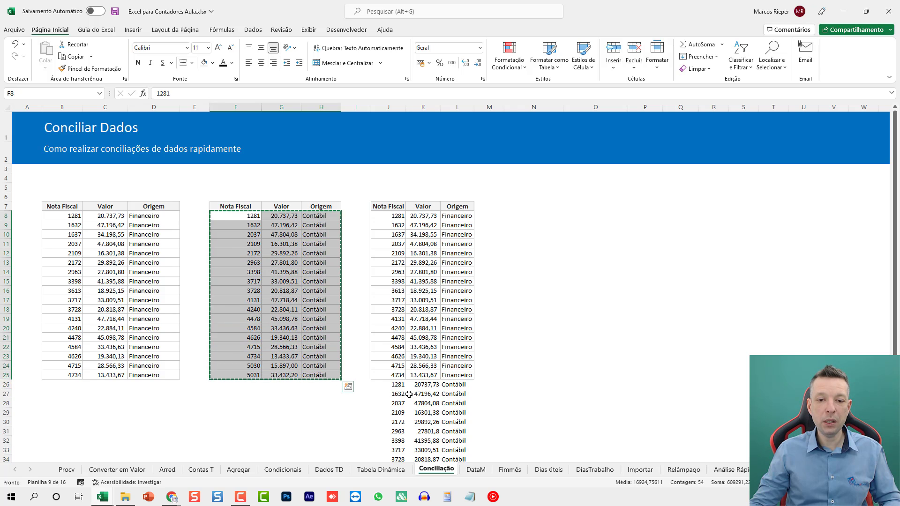
pyautogui.click(392, 385)
pyautogui.hotkey('ctrl', 'v')
pyautogui.click(424, 272)
pyautogui.press('Escape')
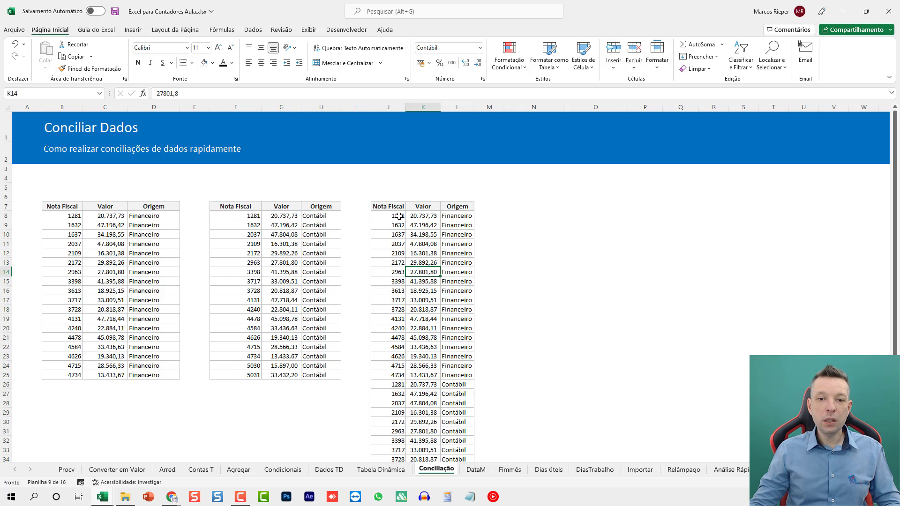
pyautogui.moveTo(394, 216); pyautogui.dragTo(469, 358)
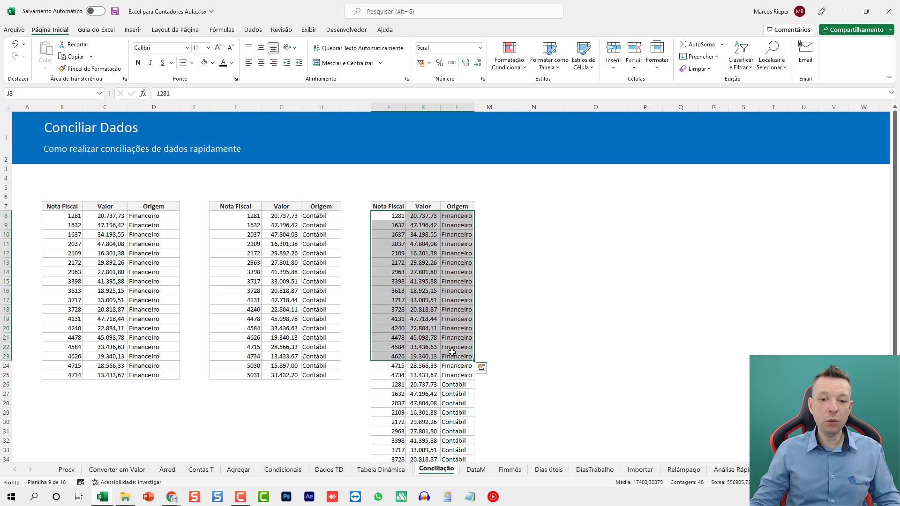
pyautogui.scroll(-2, 450, 352)
pyautogui.scroll(-2, 451, 352)
pyautogui.scroll(4, 445, 324)
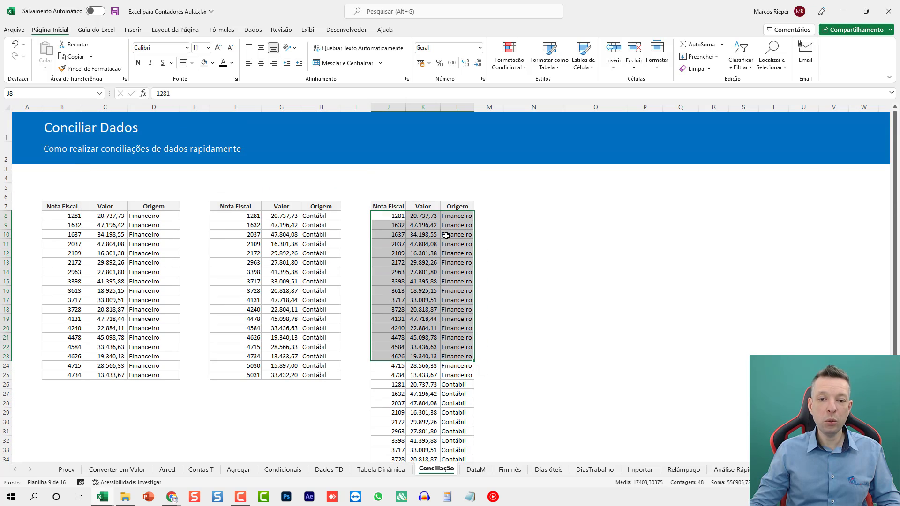
# Step: Insert a pivot table from the combined list J7:L43, placed on the existing Conciliação sheet at N7
pyautogui.click(521, 208)
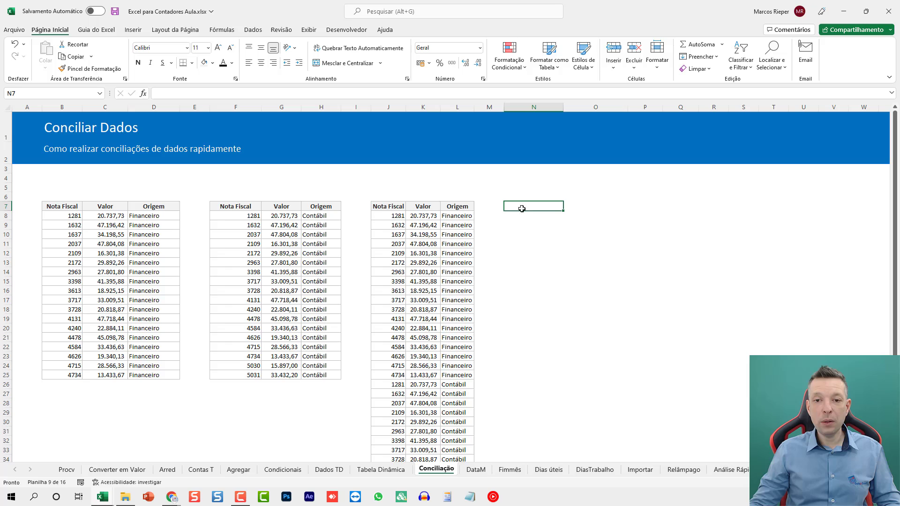
pyautogui.click(133, 29)
pyautogui.click(25, 51)
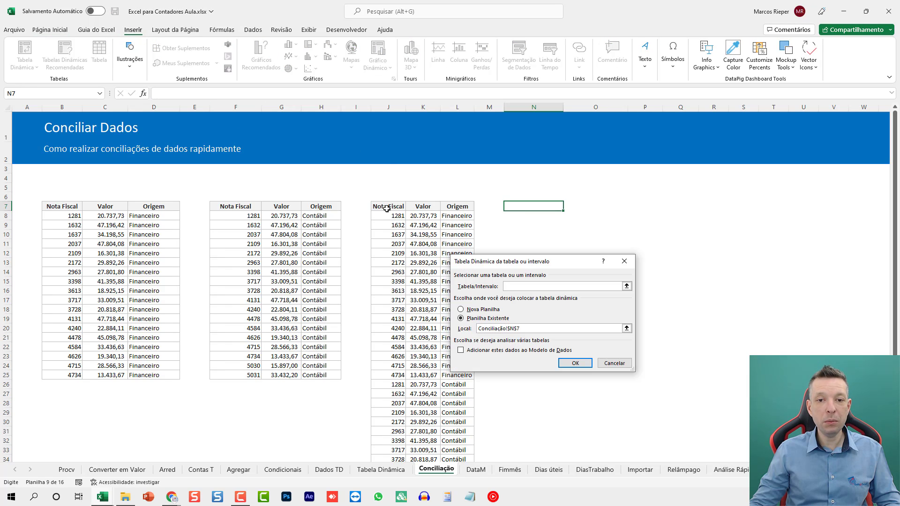
pyautogui.moveTo(387, 209); pyautogui.dragTo(454, 275)
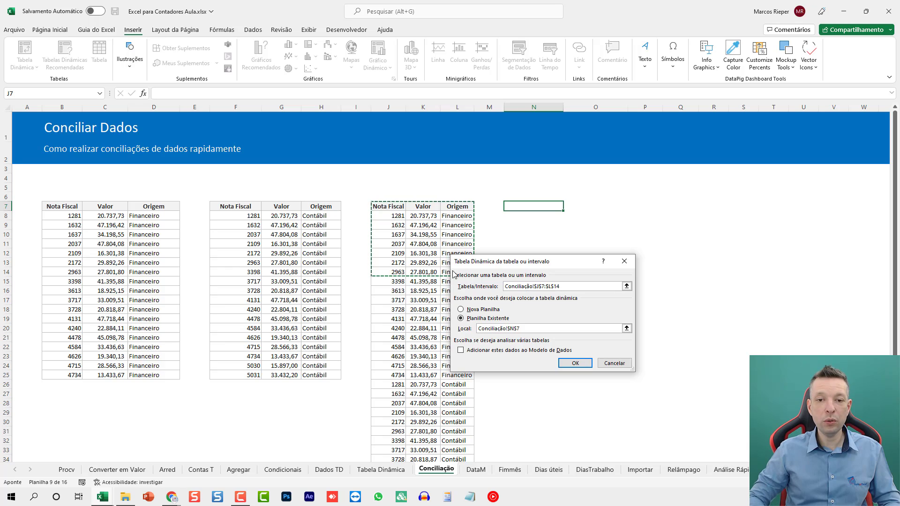
pyautogui.hotkey('ctrl', 'shift', 'Down')
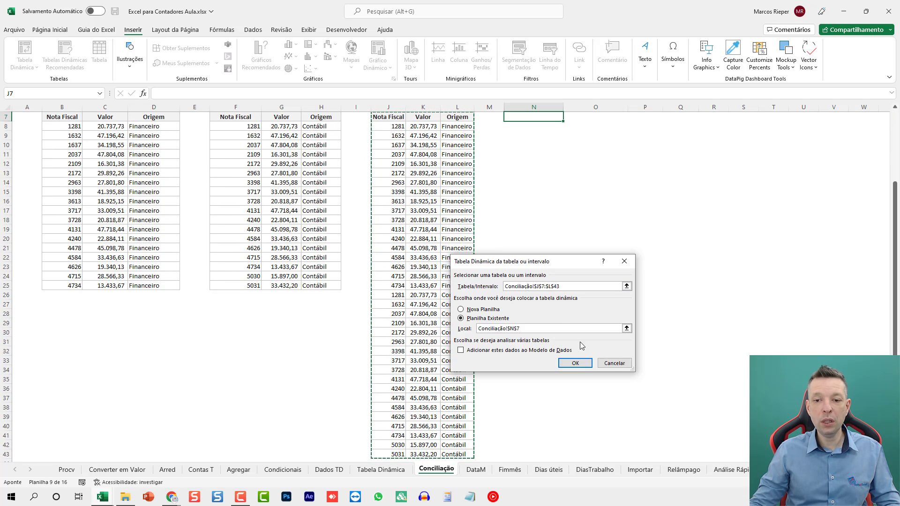
pyautogui.click(575, 363)
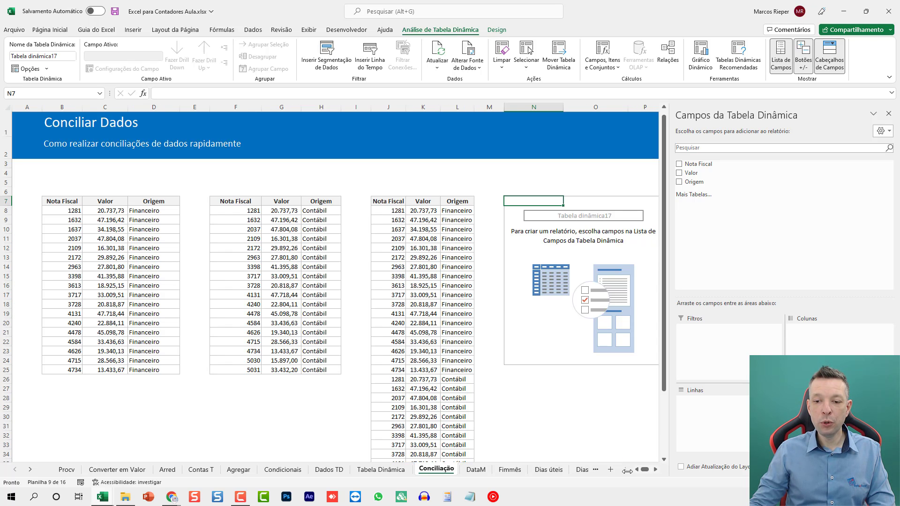
# Step: Lay out the pivot table with Nota Fiscal in rows, Valor in values and Origem in columns
pyautogui.moveTo(627, 471); pyautogui.dragTo(521, 470)
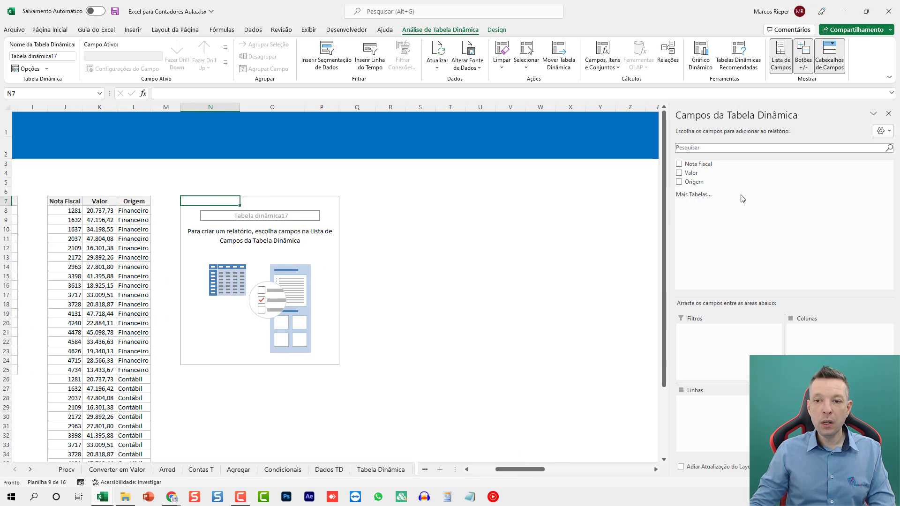
pyautogui.moveTo(707, 164); pyautogui.dragTo(702, 415)
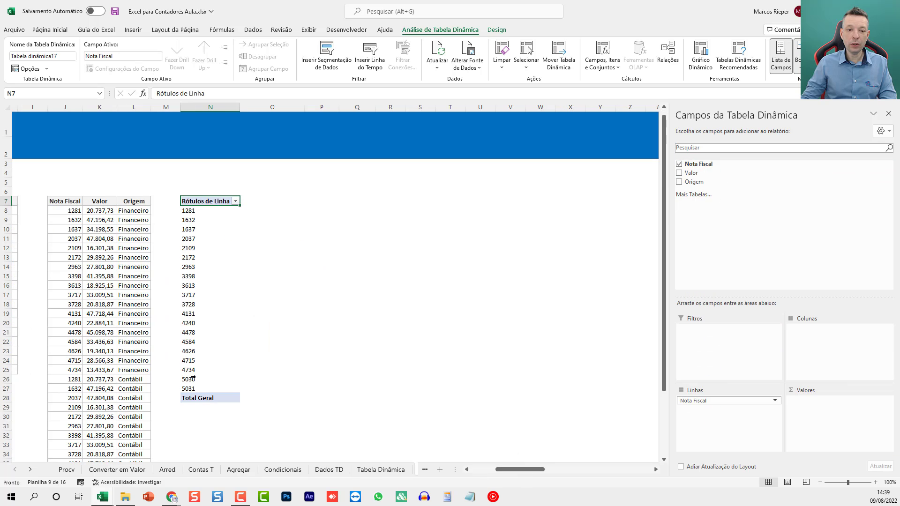
pyautogui.moveTo(690, 173); pyautogui.dragTo(823, 415)
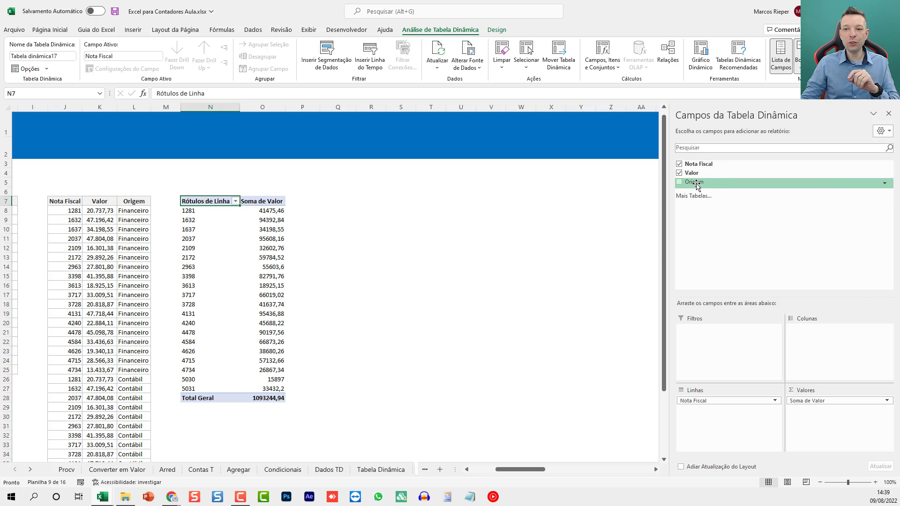
pyautogui.moveTo(698, 186); pyautogui.dragTo(812, 351)
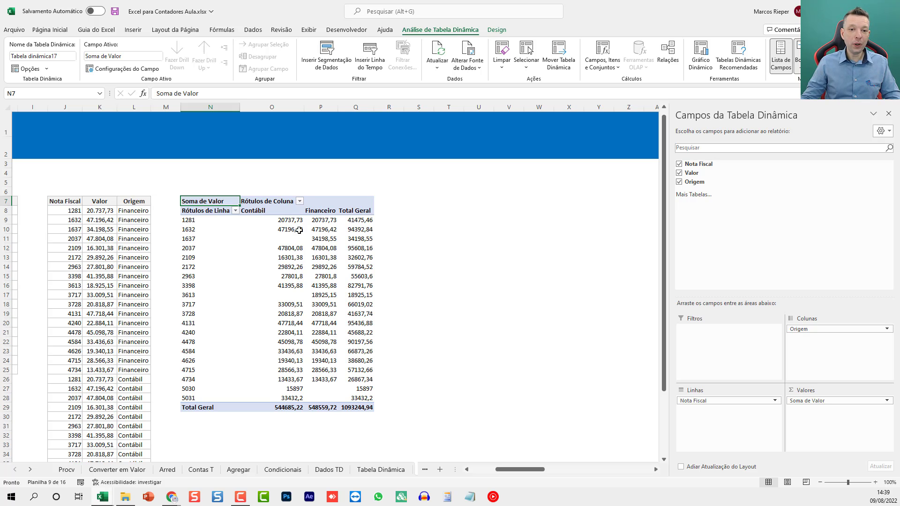
# Step: Apply the comma-style accounting format to the pivot table amounts in O9:Q29, including the grand totals
pyautogui.moveTo(293, 219); pyautogui.dragTo(356, 407)
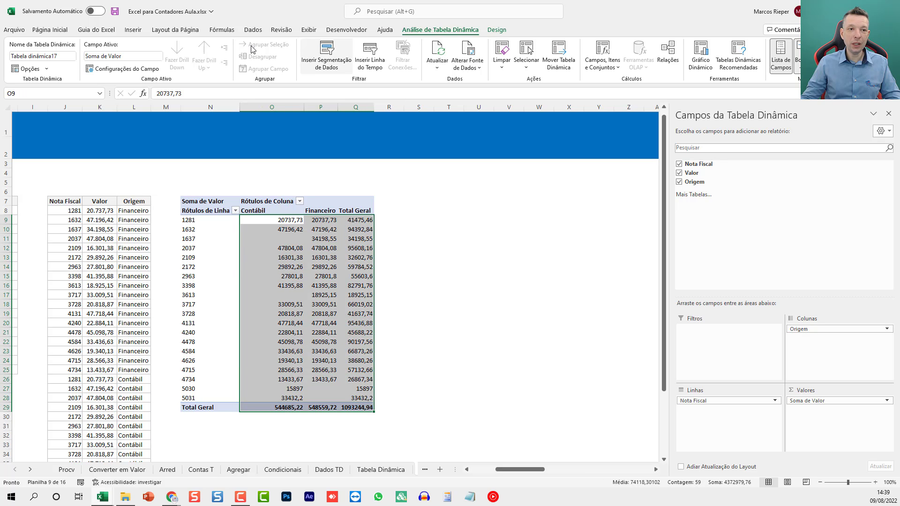
pyautogui.click(50, 29)
pyautogui.click(453, 63)
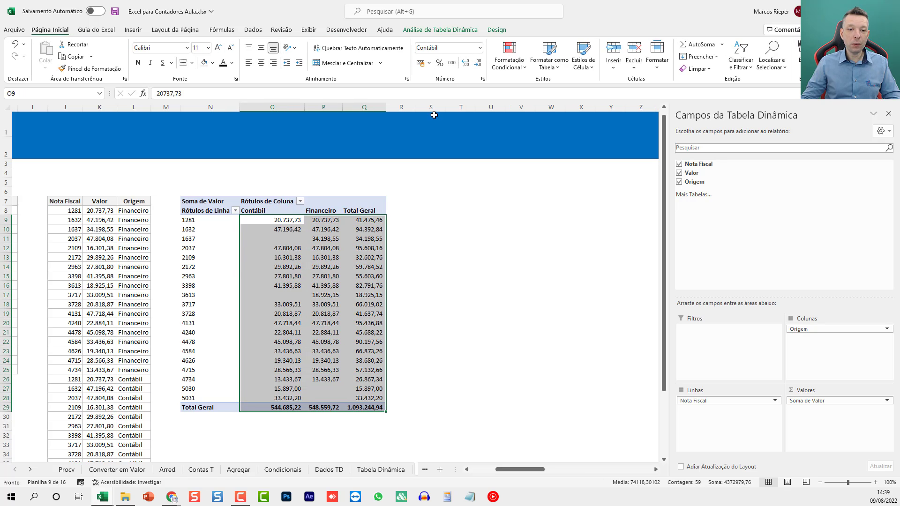
# Step: Check pivot table rows 11, 17 and 27 for invoices missing a Contábil or Financeiro amount
pyautogui.click(329, 239)
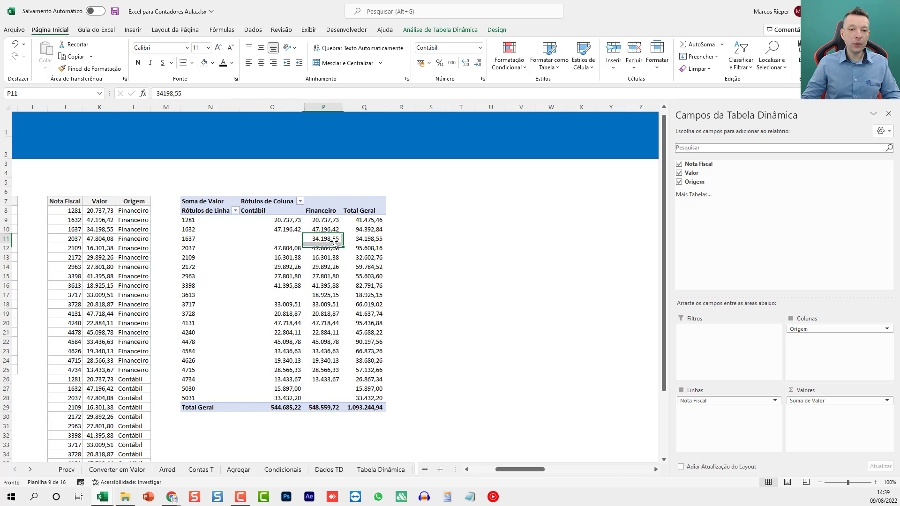
pyautogui.click(282, 239)
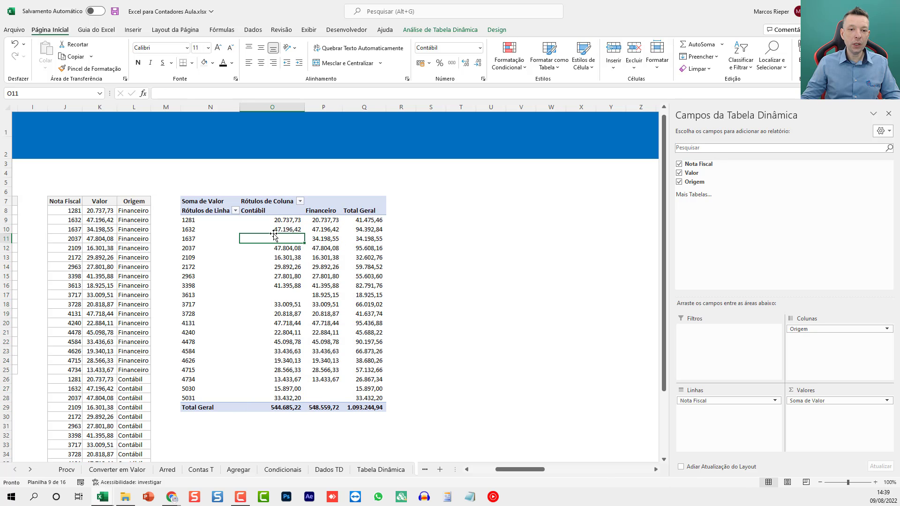
pyautogui.moveTo(262, 239); pyautogui.dragTo(197, 239)
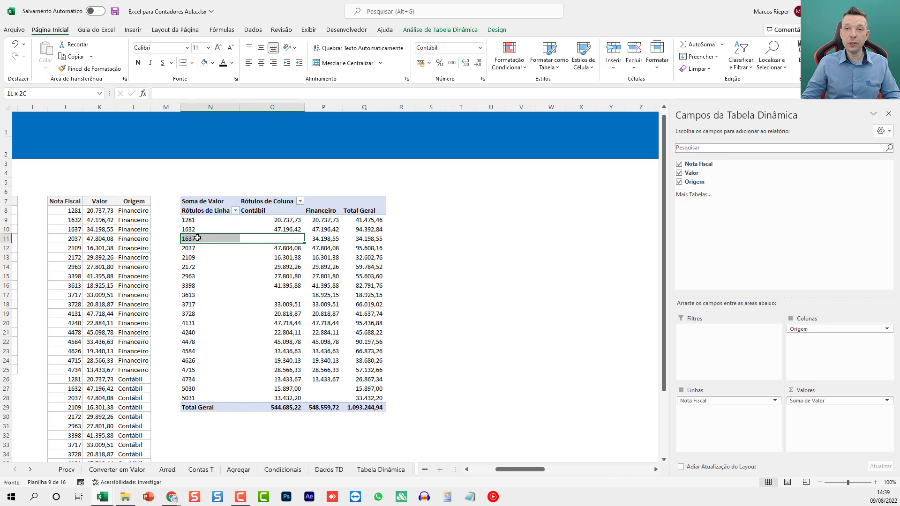
pyautogui.click(326, 239)
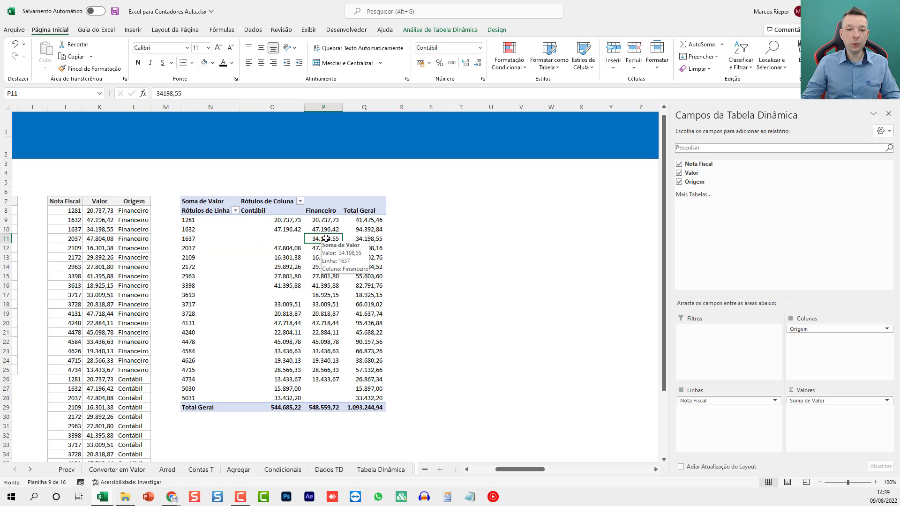
pyautogui.moveTo(293, 296); pyautogui.dragTo(209, 292)
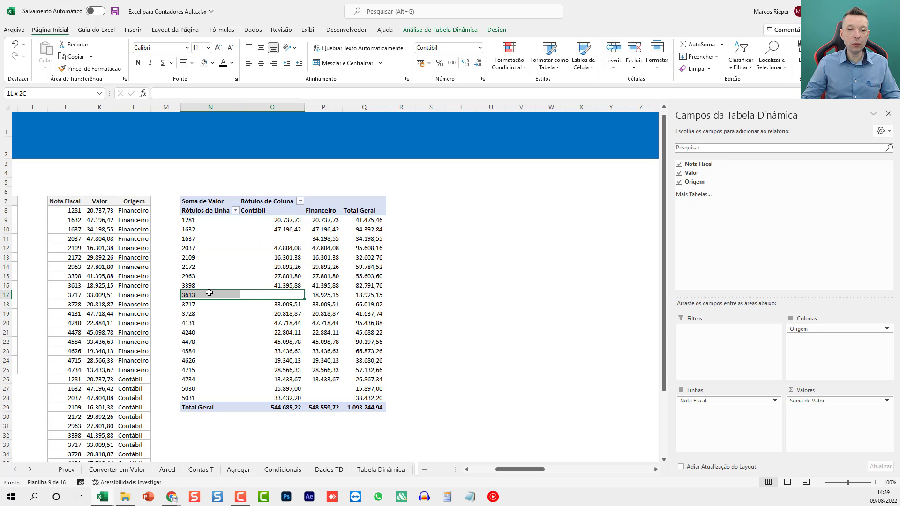
pyautogui.click(322, 294)
pyautogui.click(326, 387)
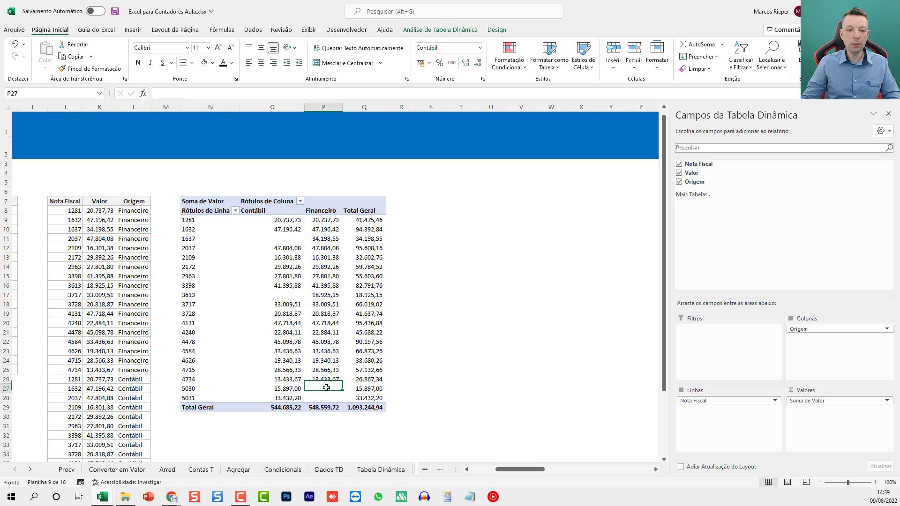
# Step: Turn off the grand totals for both rows and columns in the pivot table options
pyautogui.moveTo(327, 387); pyautogui.dragTo(224, 399)
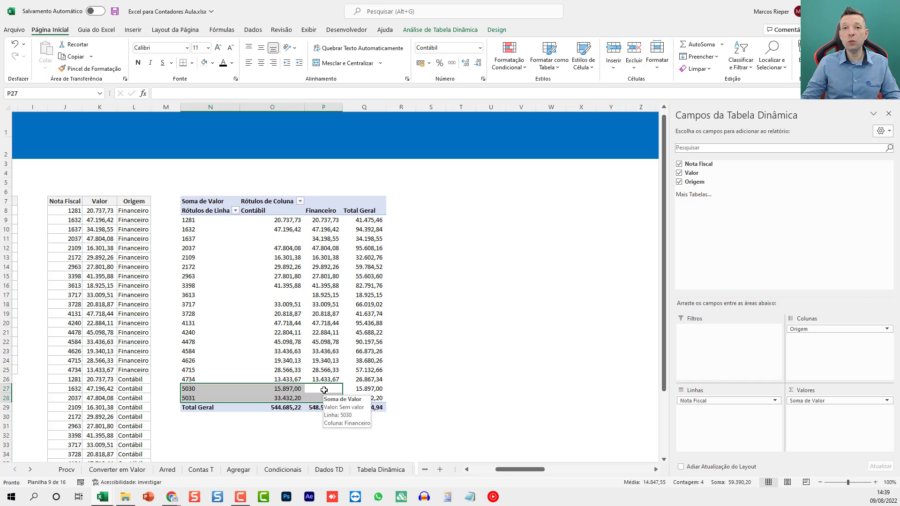
pyautogui.rightClick(344, 256)
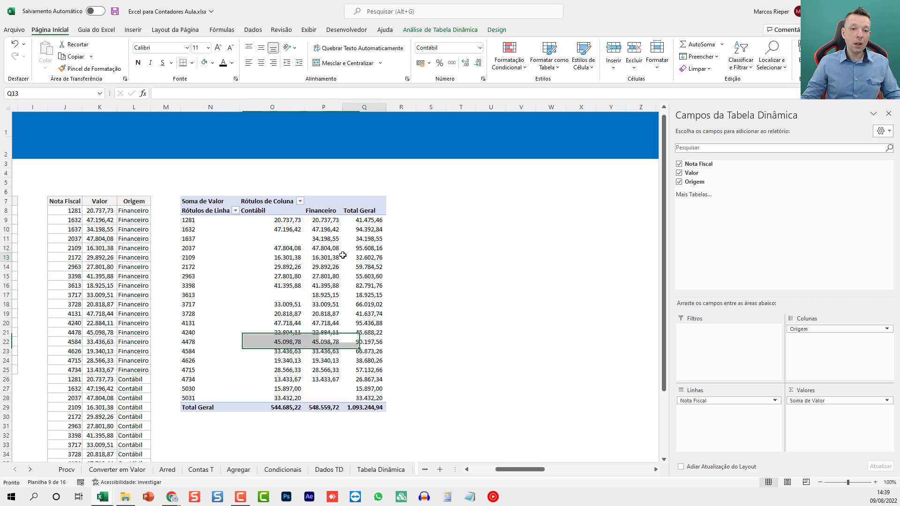
pyautogui.click(397, 404)
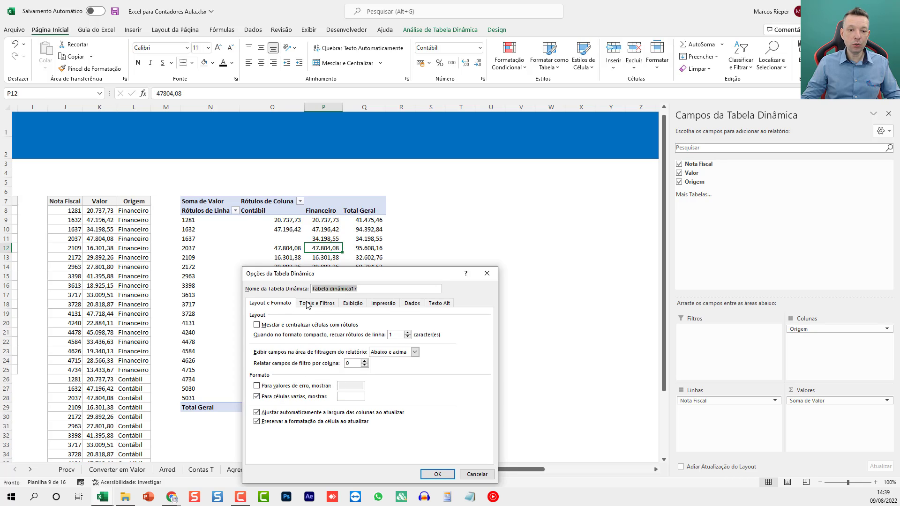
pyautogui.click(306, 303)
pyautogui.click(264, 325)
pyautogui.click(263, 333)
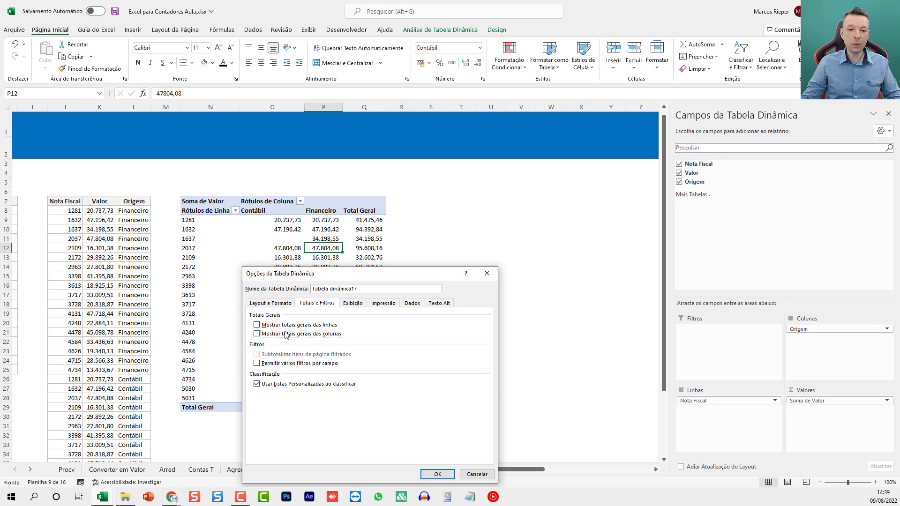
pyautogui.click(441, 474)
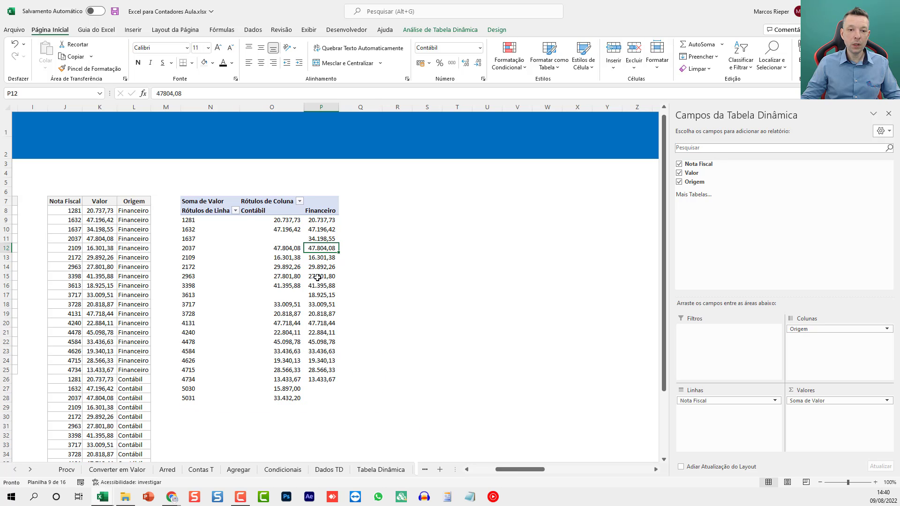
# Step: Calculate Contábil minus Financeiro beside the pivot table with =O9-P9 in Q9, copied down through Q28
pyautogui.click(349, 223)
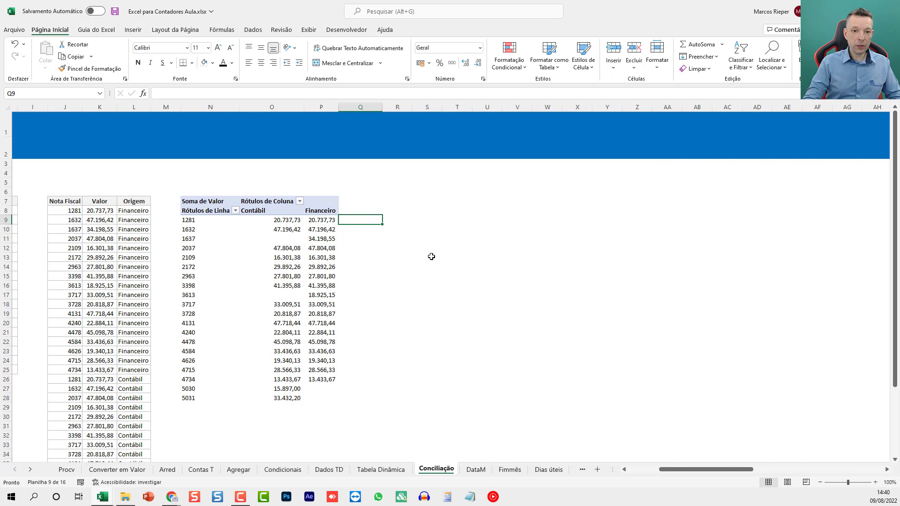
pyautogui.write('=O')
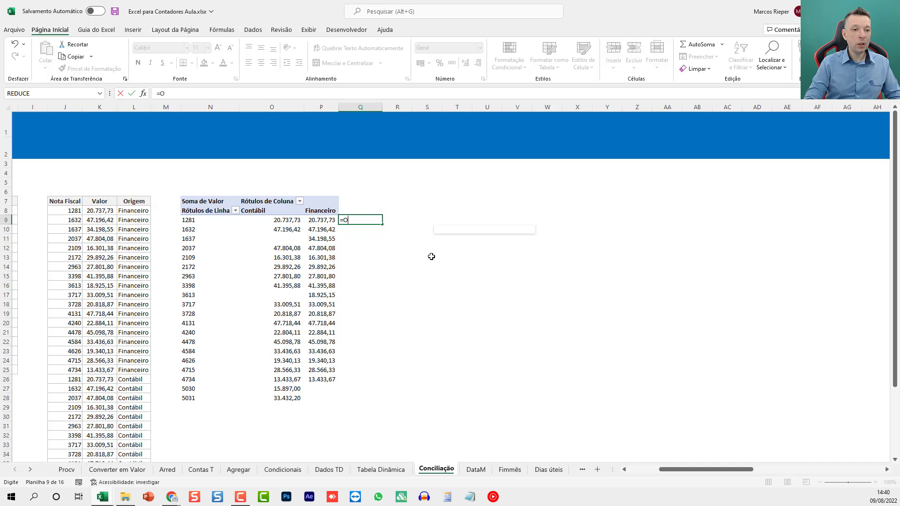
pyautogui.write('9-')
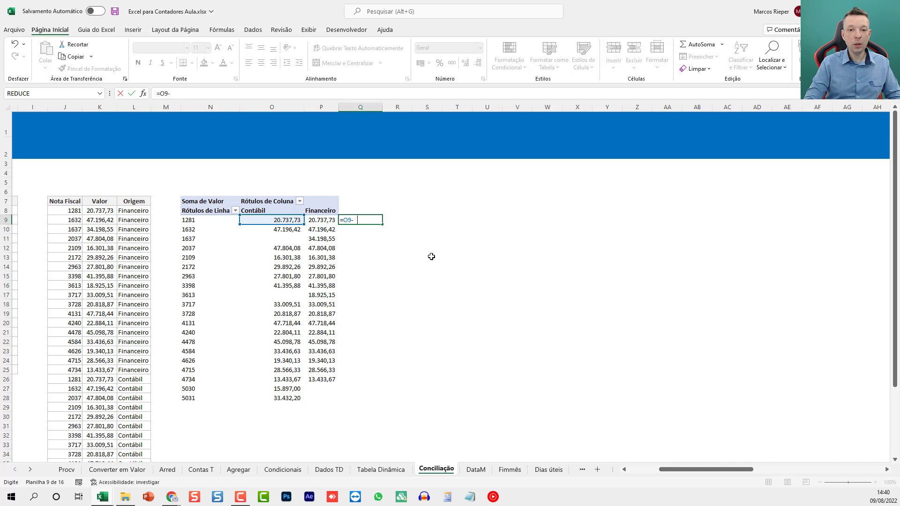
pyautogui.write('P9')
pyautogui.hotkey('ctrl', 'Return')
pyautogui.hotkey('ctrl', 'c')
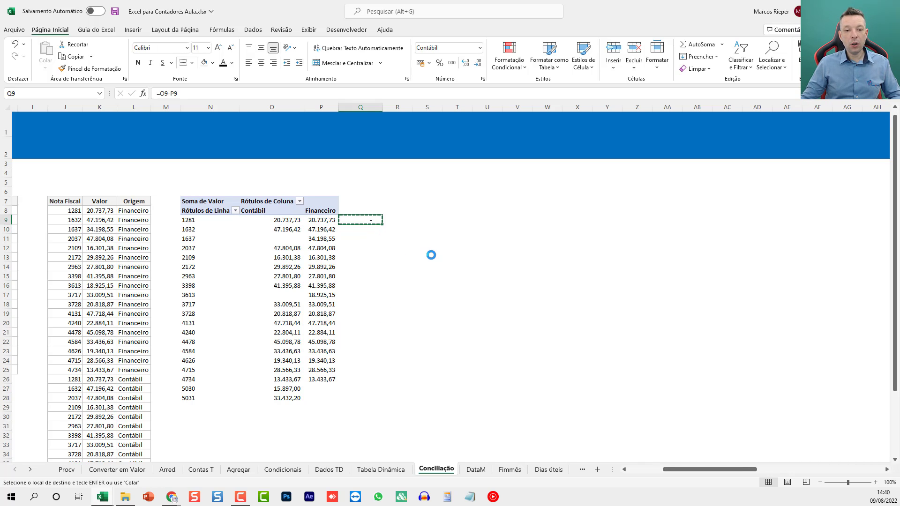
pyautogui.keyDown('shift'); pyautogui.click(351, 394); pyautogui.keyUp('shift')
pyautogui.hotkey('ctrl', 'v')
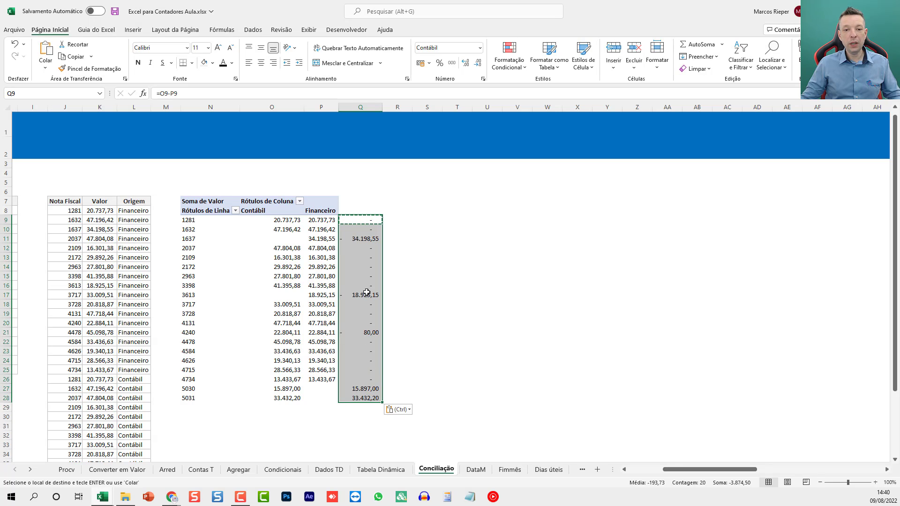
pyautogui.click(369, 248)
pyautogui.press('Escape')
# Step: Examine pivot table rows 11, 17, 21, 27 and 28 for differences between the Contábil and Financeiro amounts
pyautogui.moveTo(369, 239); pyautogui.dragTo(329, 239)
pyautogui.moveTo(370, 333); pyautogui.dragTo(216, 334)
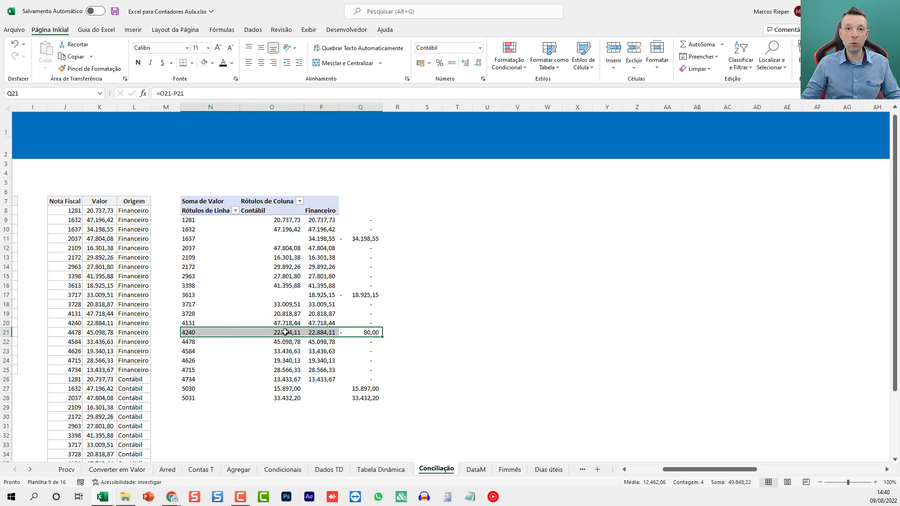
pyautogui.press('Left')
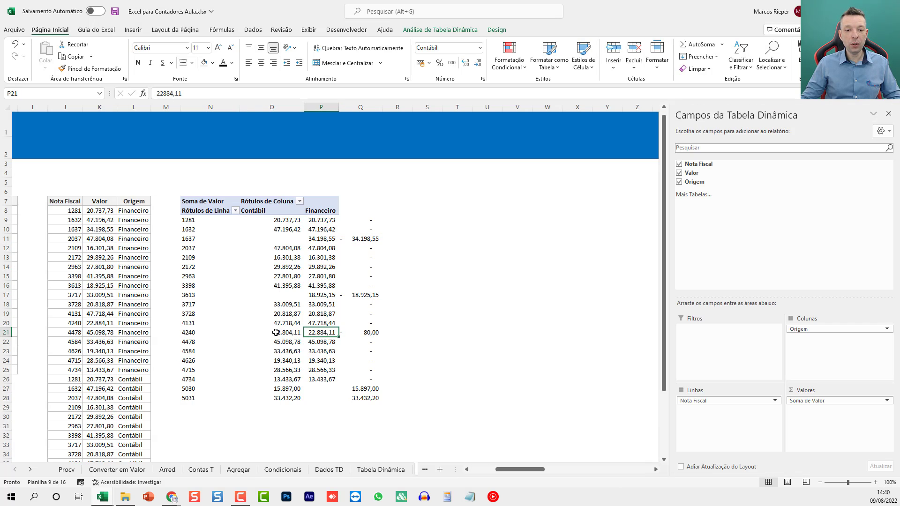
pyautogui.press('Left')
pyautogui.press('Right')
pyautogui.press('Left')
pyautogui.press('Right')
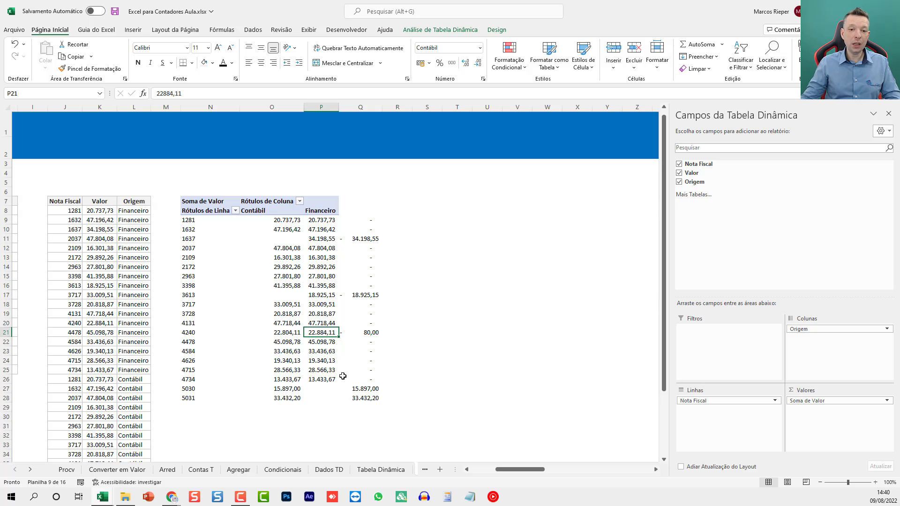
pyautogui.moveTo(376, 301); pyautogui.dragTo(272, 295)
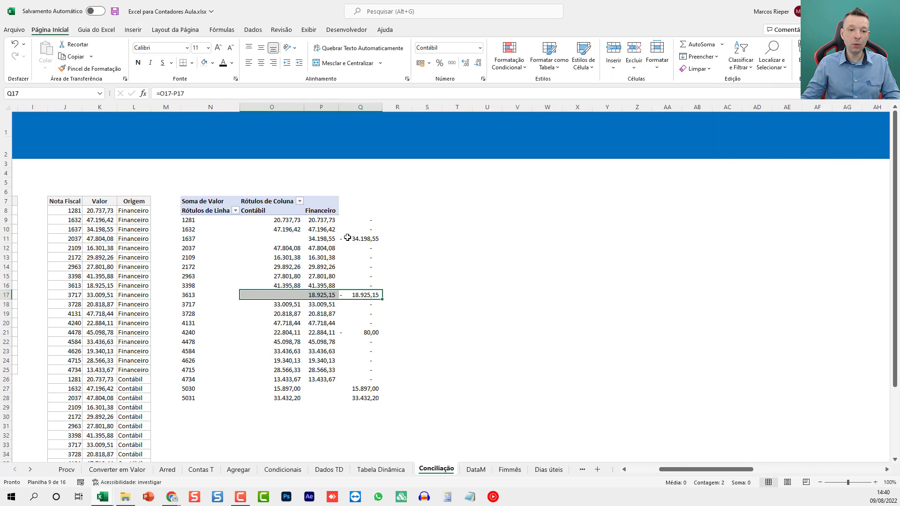
pyautogui.moveTo(358, 238); pyautogui.dragTo(298, 231)
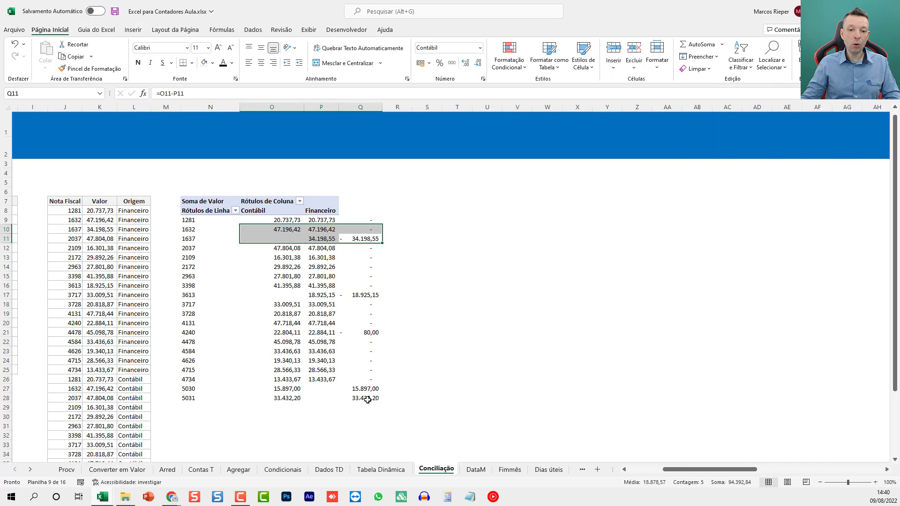
pyautogui.moveTo(361, 389); pyautogui.dragTo(289, 399)
pyautogui.click(291, 350)
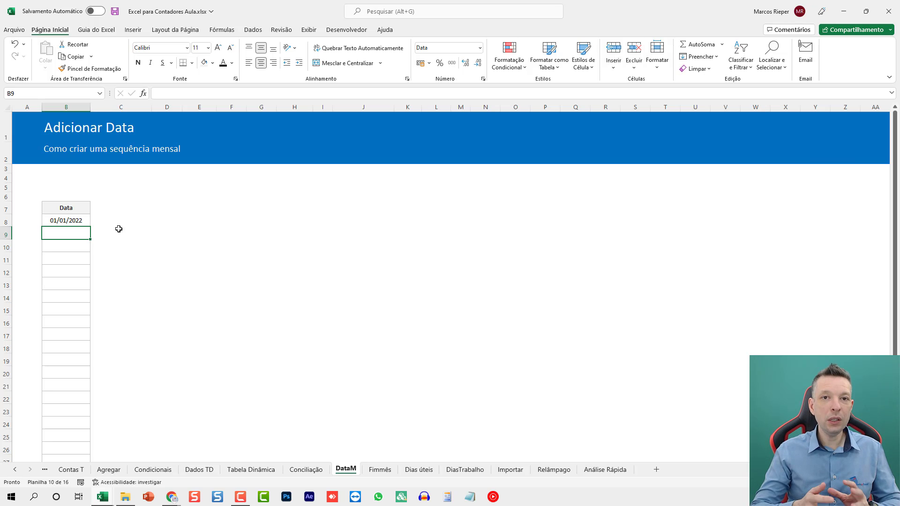
# Step: Set the starting date in B8 of the DataM sheet to 15/01/2022
pyautogui.press('Up')
pyautogui.write('15/')
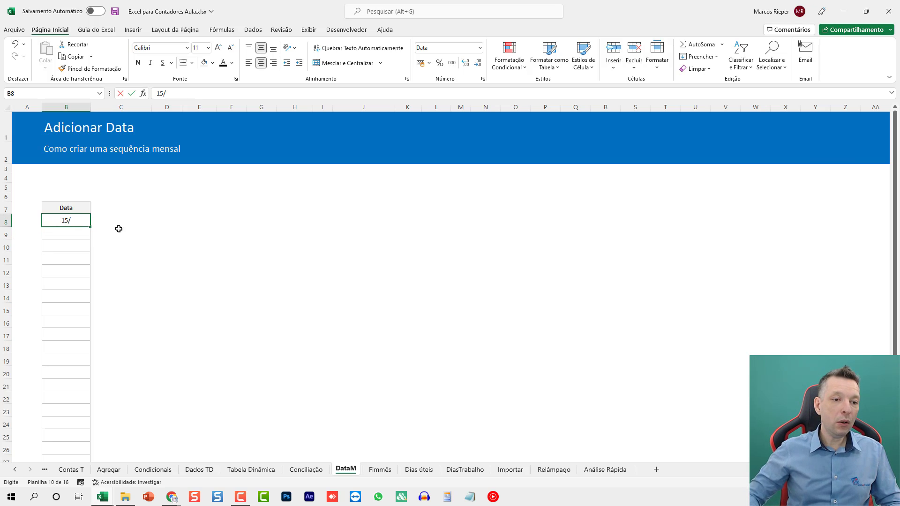
pyautogui.press('Return')
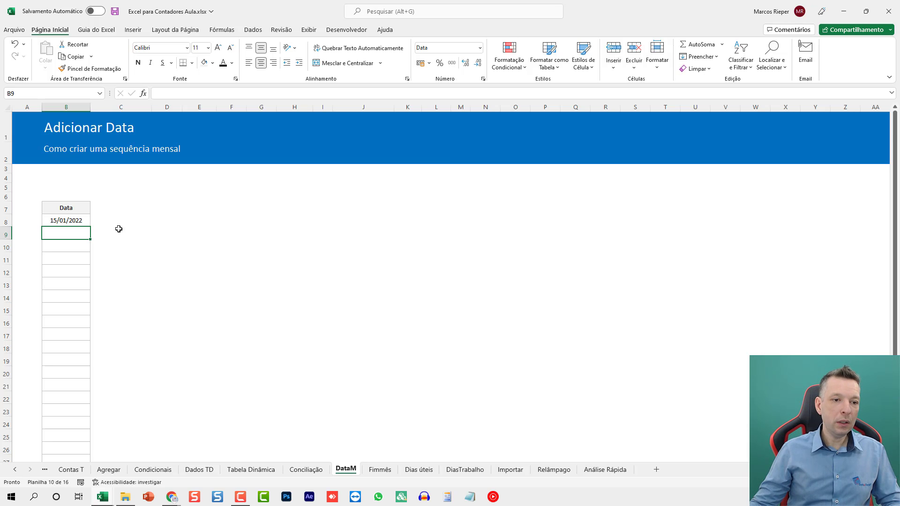
# Step: Enter =DATAM(B8;1) in B9 to return the date one month after the starting date
pyautogui.scroll(5, 217, 251)
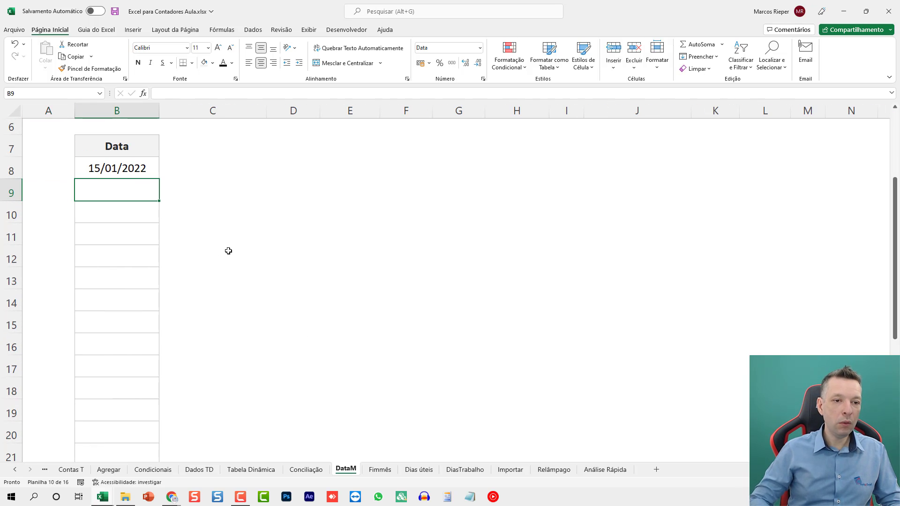
pyautogui.write('=DATAM')
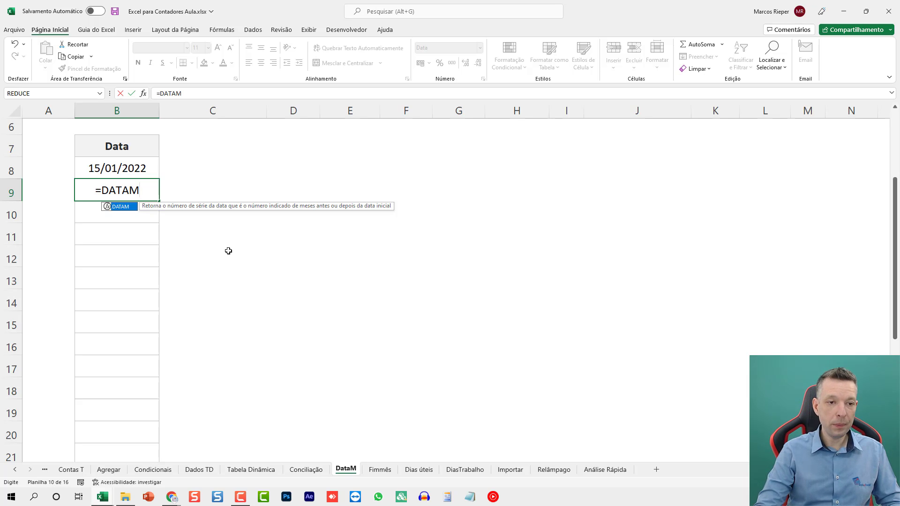
pyautogui.write('(')
pyautogui.press('Up')
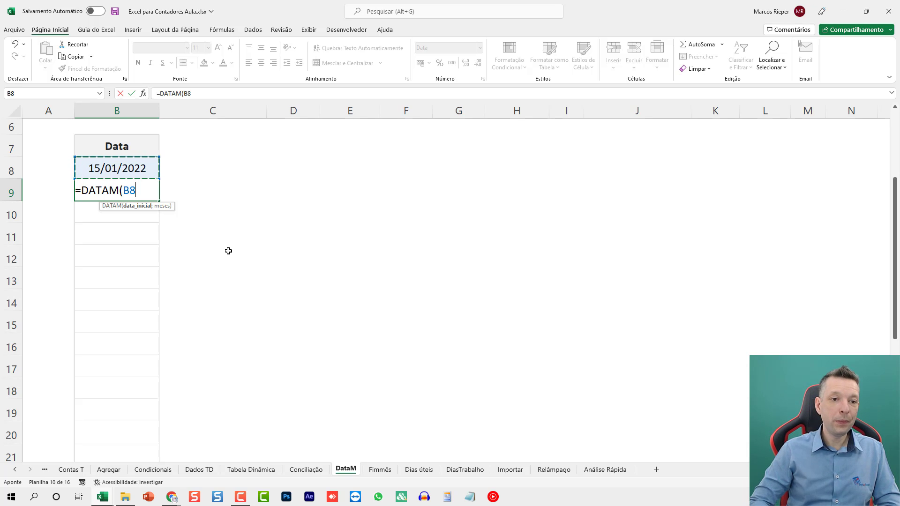
pyautogui.write(';1')
pyautogui.press('Return')
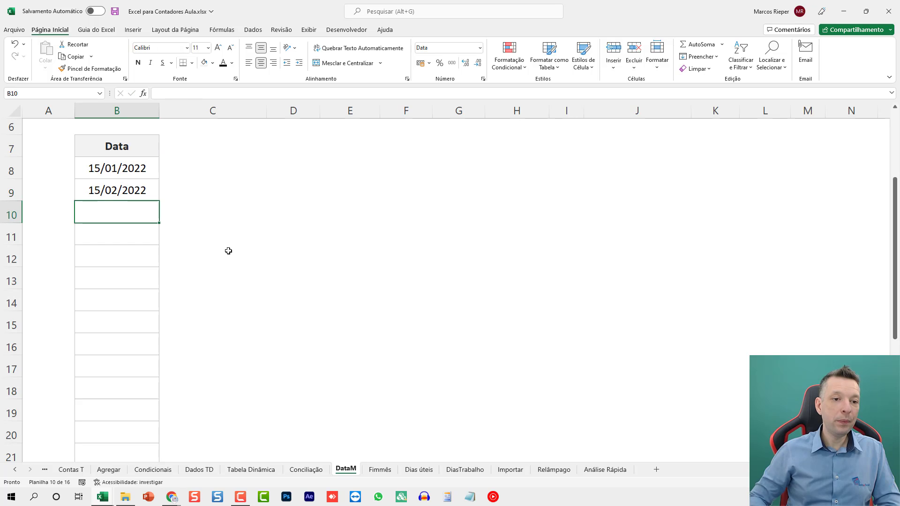
# Step: Change the months argument of the DATAM formula in B9 to -1
pyautogui.press('Up')
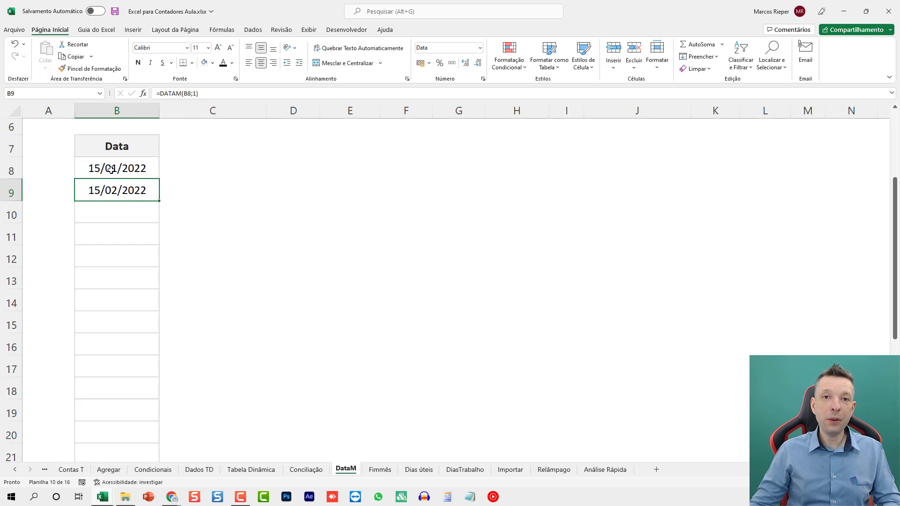
pyautogui.press('F2')
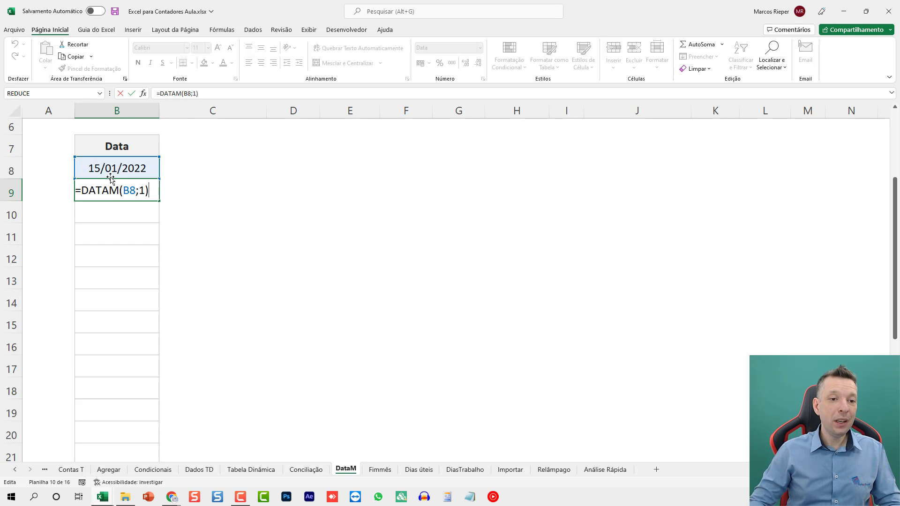
pyautogui.press('Left')
pyautogui.press('Return')
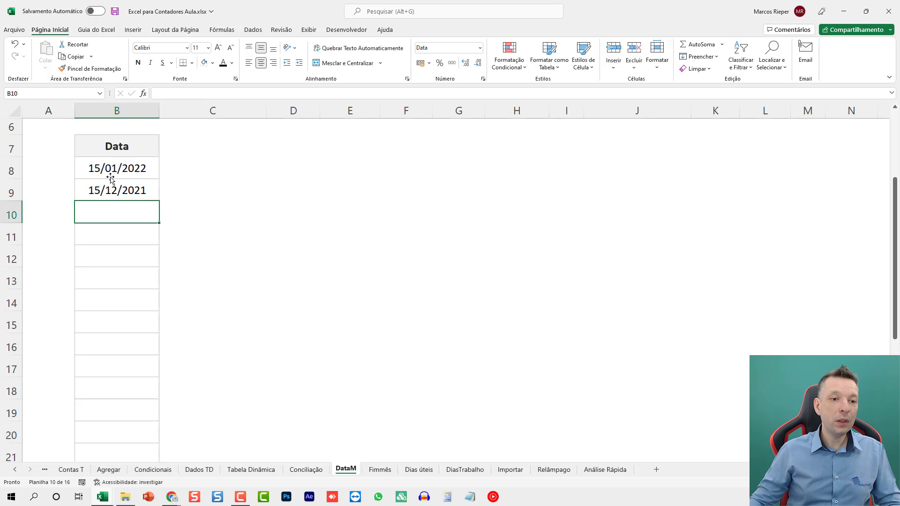
# Step: Set the months argument of the DATAM formula in B9 back to 1
pyautogui.click(143, 191)
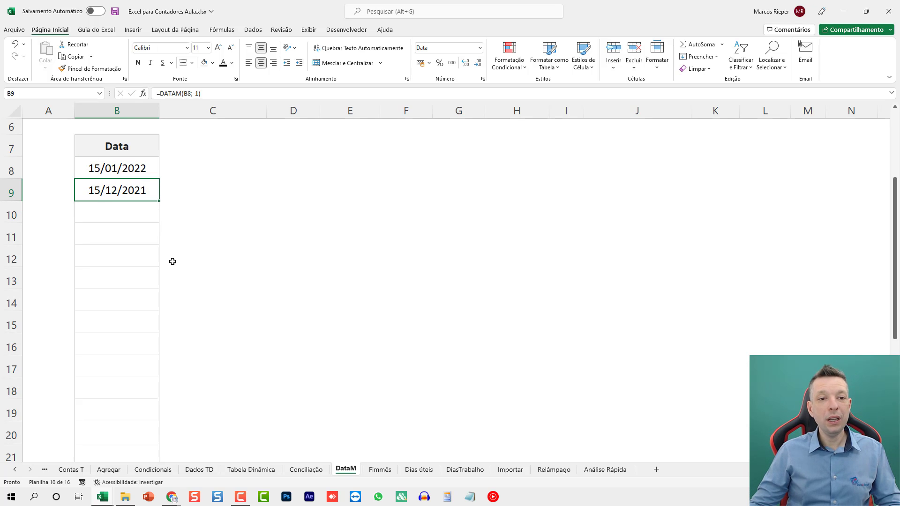
pyautogui.press('F2')
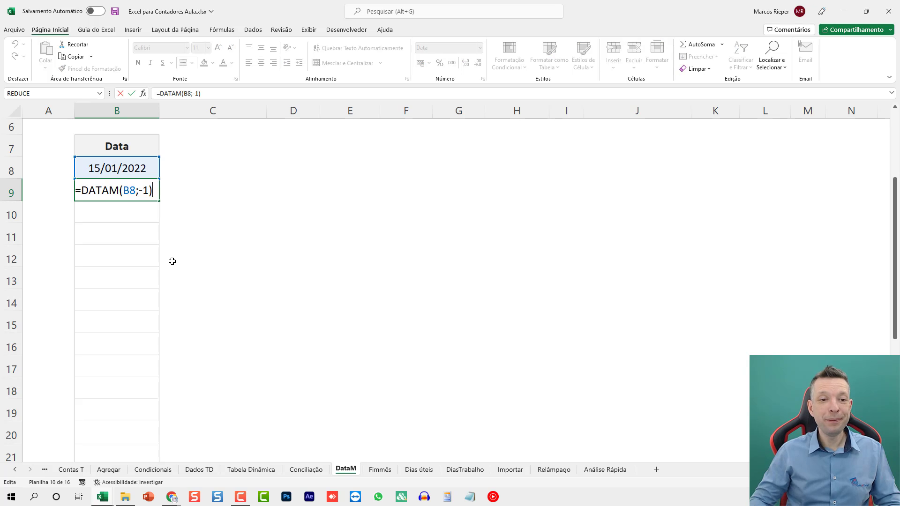
pyautogui.hotkey('shift', 'Left')
pyautogui.press('Left')
pyautogui.press('BackSpace')
pyautogui.press('Return')
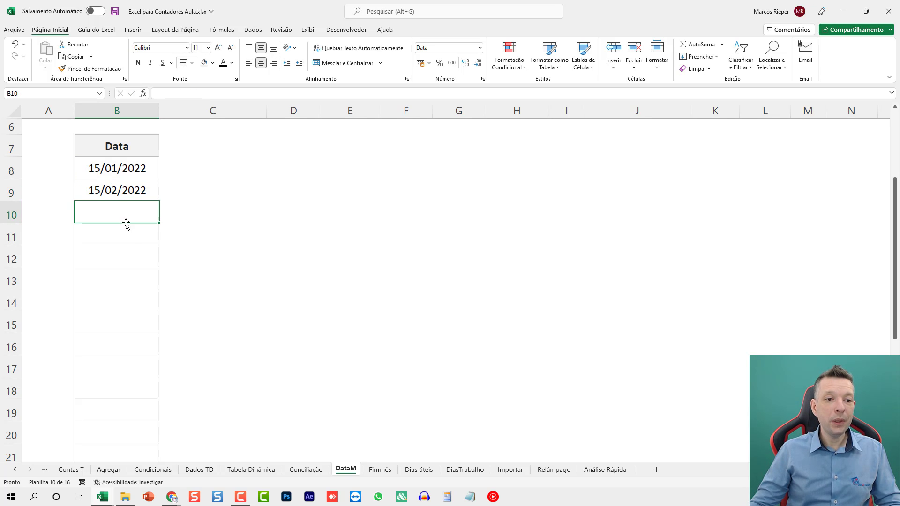
# Step: Fill the DATAM formula from B9 down to B20 and extend it further down the Data column
pyautogui.click(135, 189)
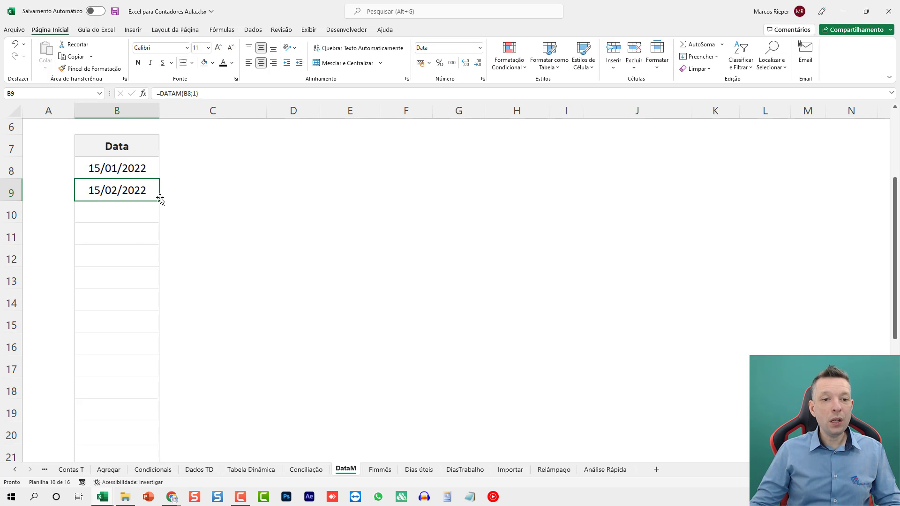
pyautogui.press('F2')
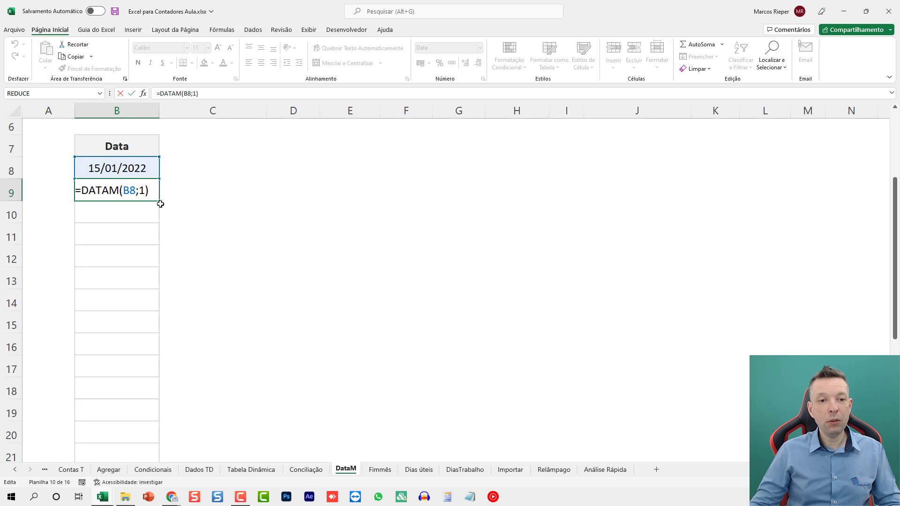
pyautogui.press('Escape')
pyautogui.moveTo(160, 202); pyautogui.dragTo(148, 439)
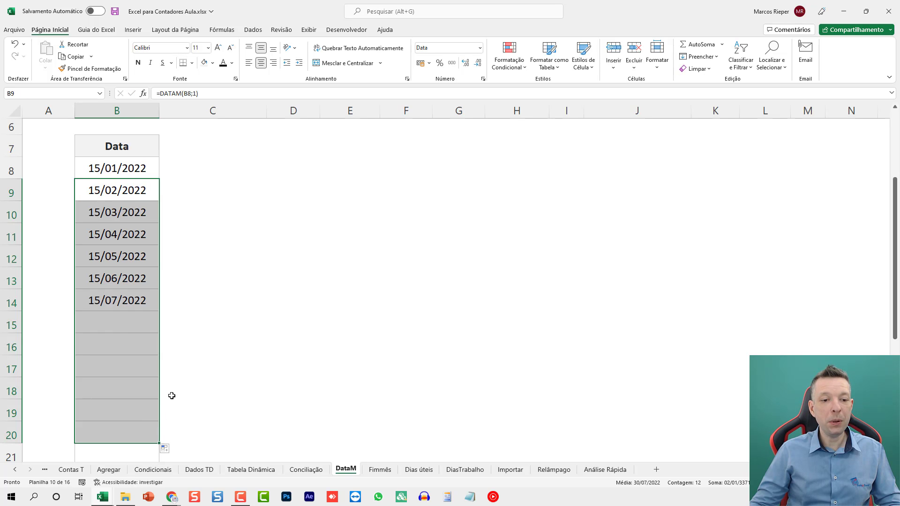
pyautogui.scroll(-3, 171, 396)
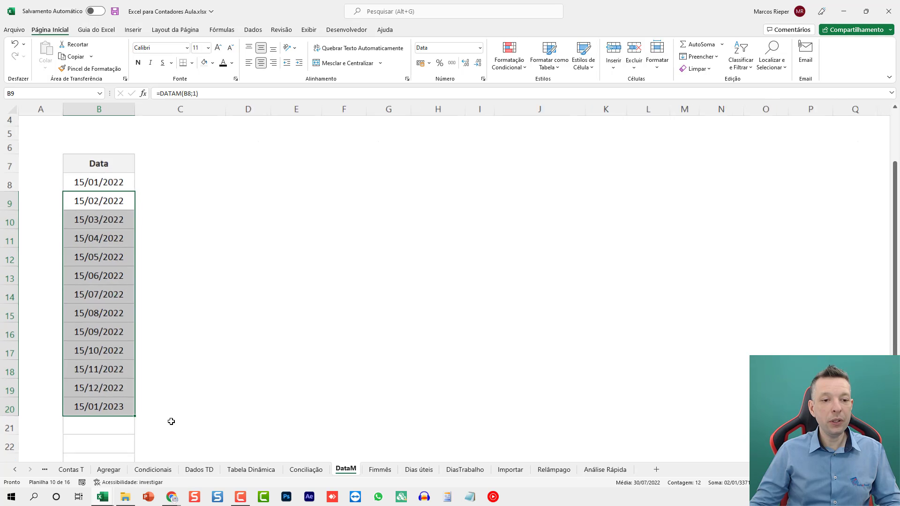
pyautogui.scroll(-2, 171, 421)
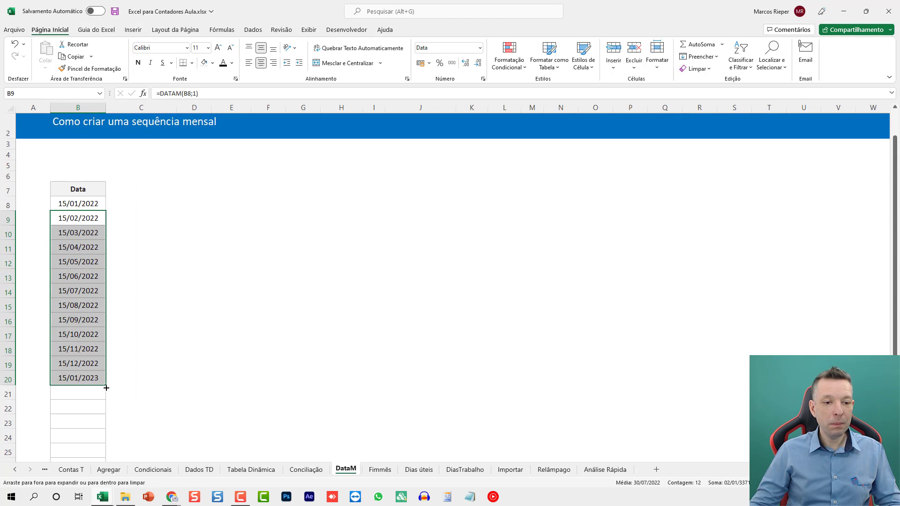
pyautogui.moveTo(106, 388); pyautogui.dragTo(94, 446)
pyautogui.scroll(3, 90, 333)
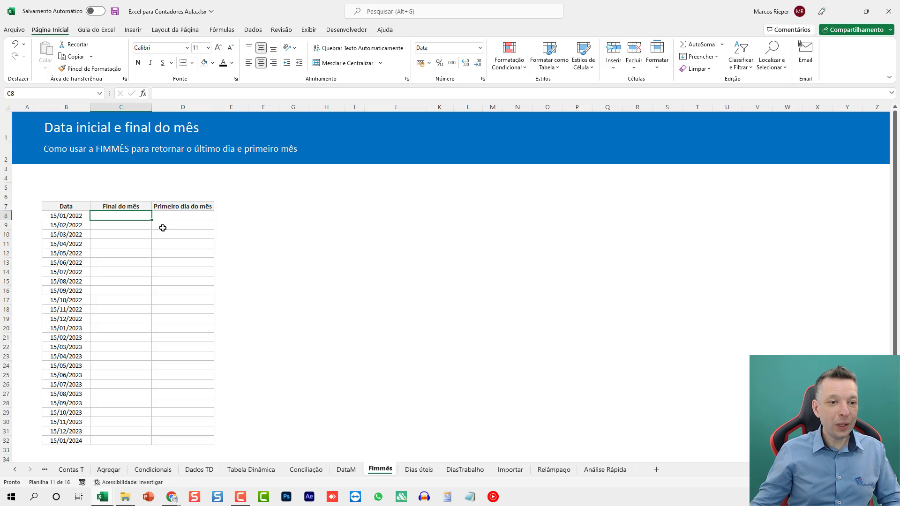
# Step: Enter =FIMMÊS(B8;0) in C8 to return the last day of the month for the first date
pyautogui.keyDown('ctrl'); pyautogui.scroll(4, 163, 228); pyautogui.keyUp('ctrl')
pyautogui.press('Home')
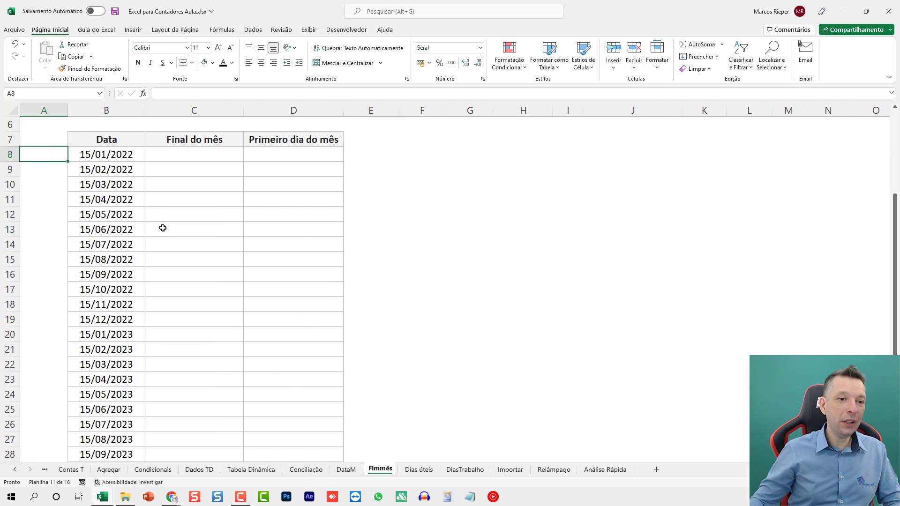
pyautogui.click(190, 150)
pyautogui.write('=')
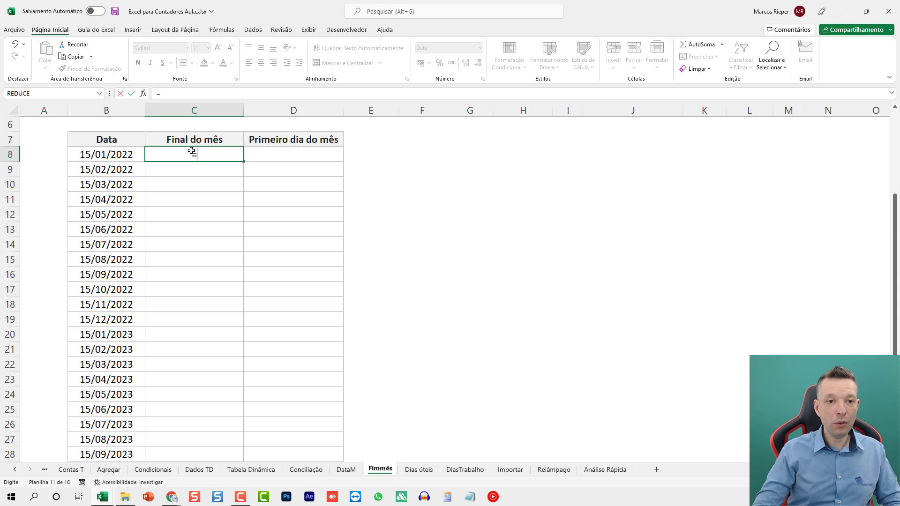
pyautogui.write('FIMMÊS')
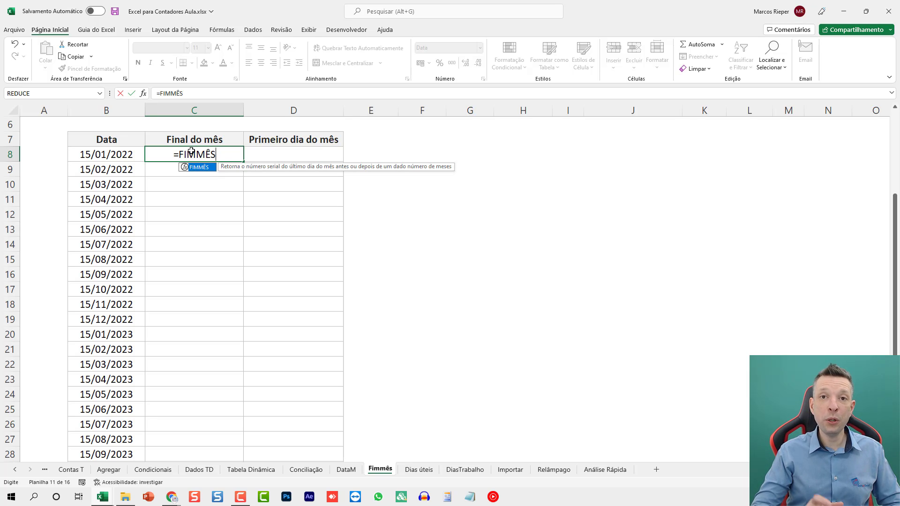
pyautogui.write('(')
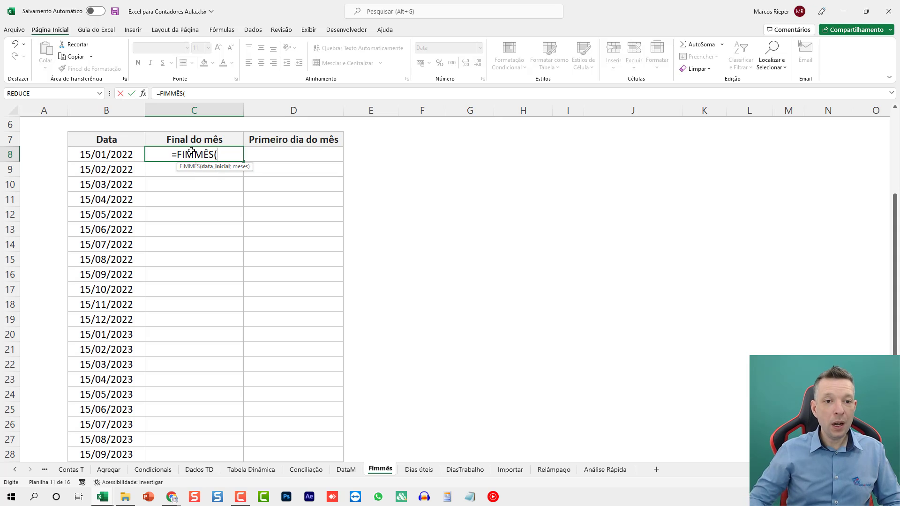
pyautogui.press('Left')
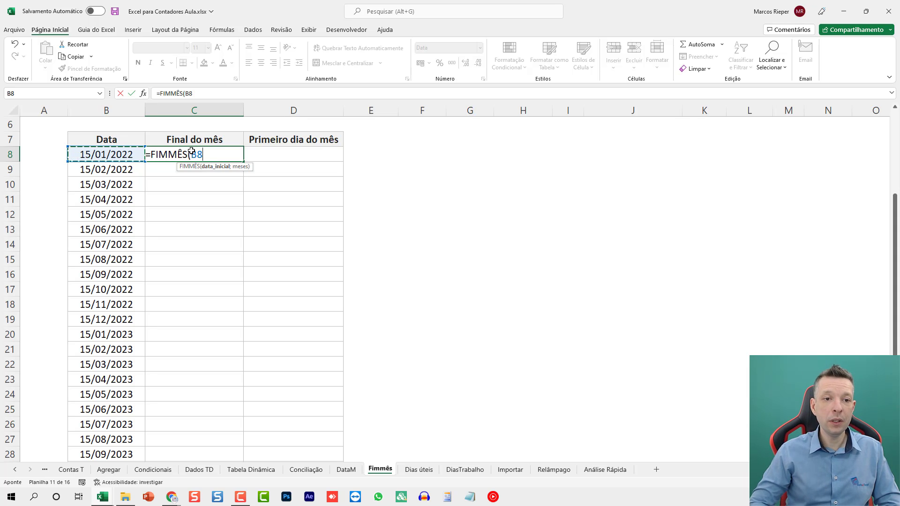
pyautogui.write(';0')
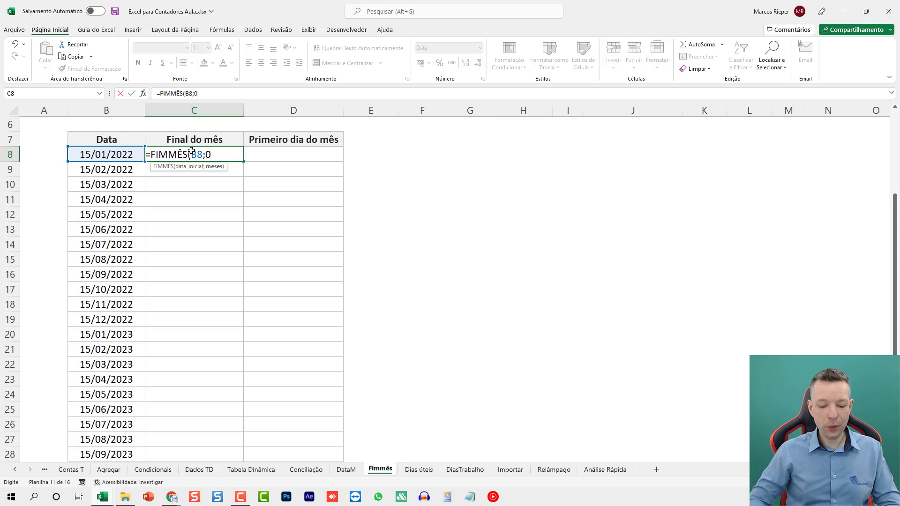
pyautogui.hotkey('ctrl', 'Return')
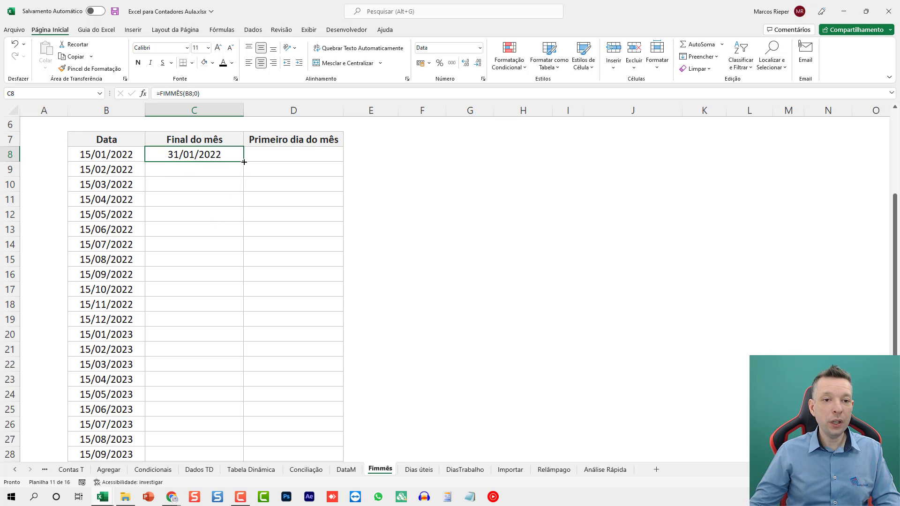
# Step: Fill the FIMMÊS formula from C8 down the Final do mês column to row 32 and compare it with the Data column
pyautogui.moveTo(244, 161); pyautogui.dragTo(243, 177)
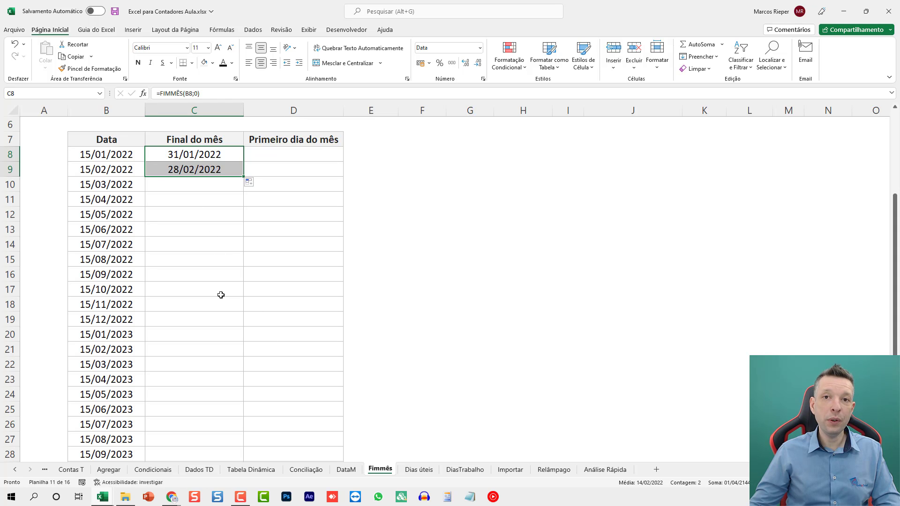
pyautogui.doubleClick(244, 177)
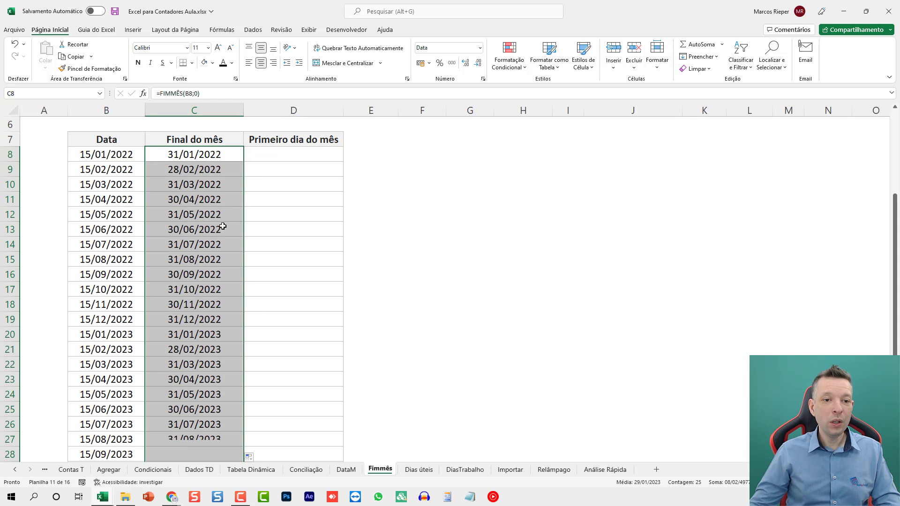
pyautogui.click(211, 210)
pyautogui.scroll(-2, 207, 290)
pyautogui.scroll(-3, 206, 290)
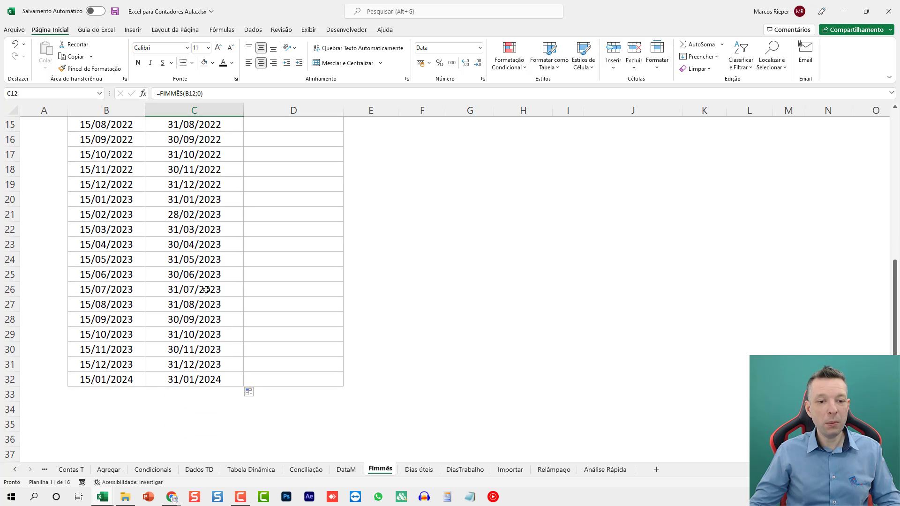
pyautogui.moveTo(191, 379); pyautogui.dragTo(187, 229)
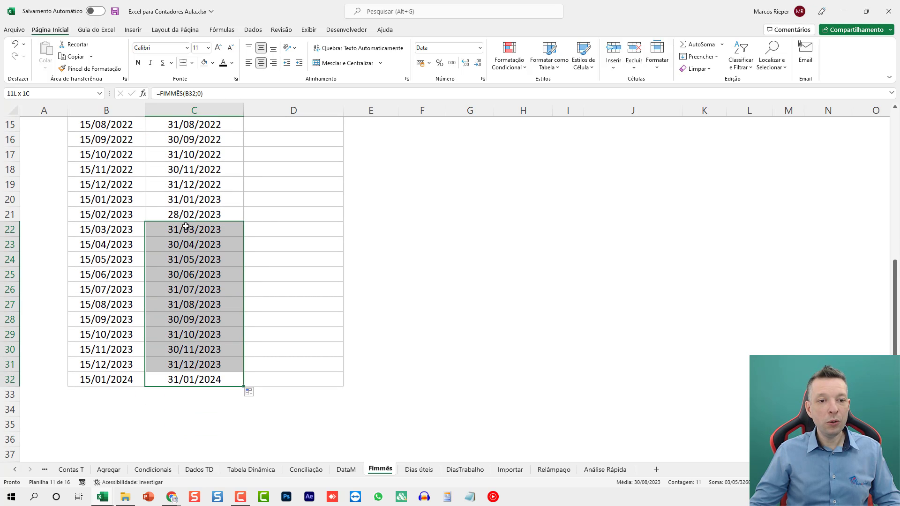
pyautogui.scroll(3, 178, 211)
pyautogui.moveTo(117, 155); pyautogui.dragTo(117, 349)
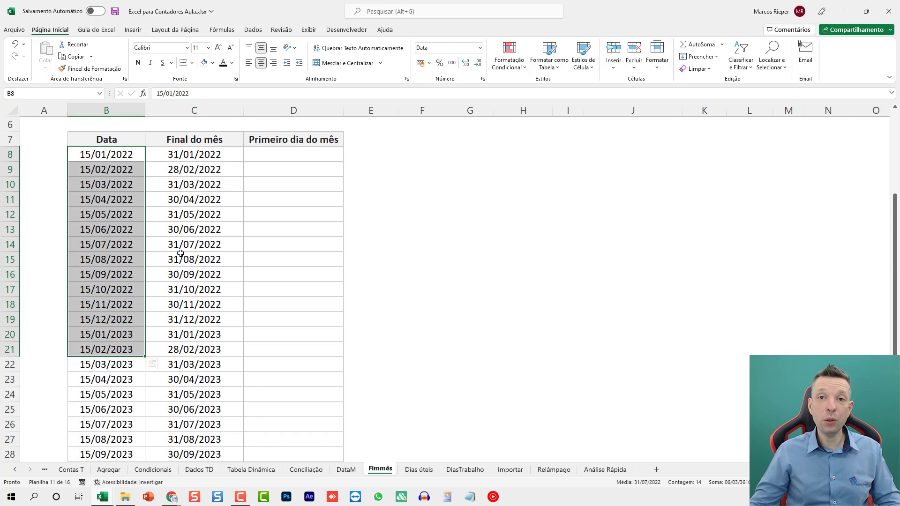
# Step: Enter =FIMMÊS(B8;-1) in D8 to return the last day of the previous month
pyautogui.click(289, 155)
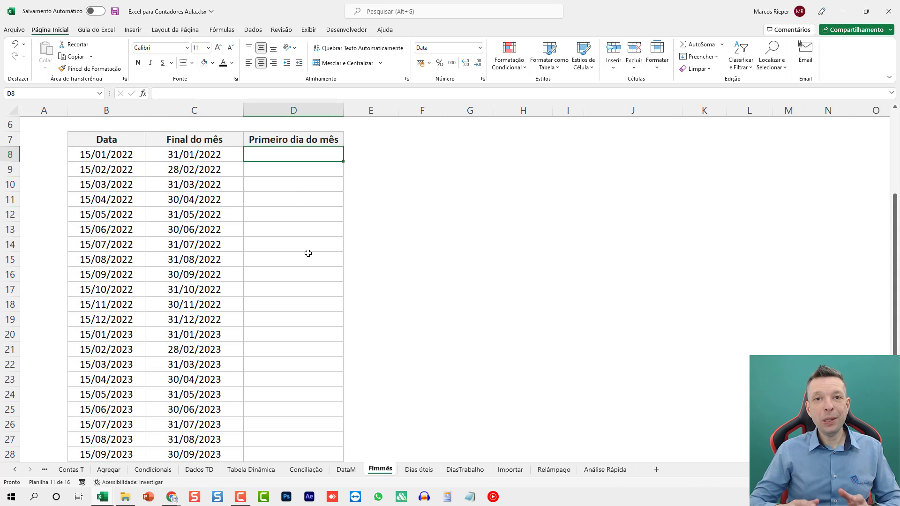
pyautogui.write('=')
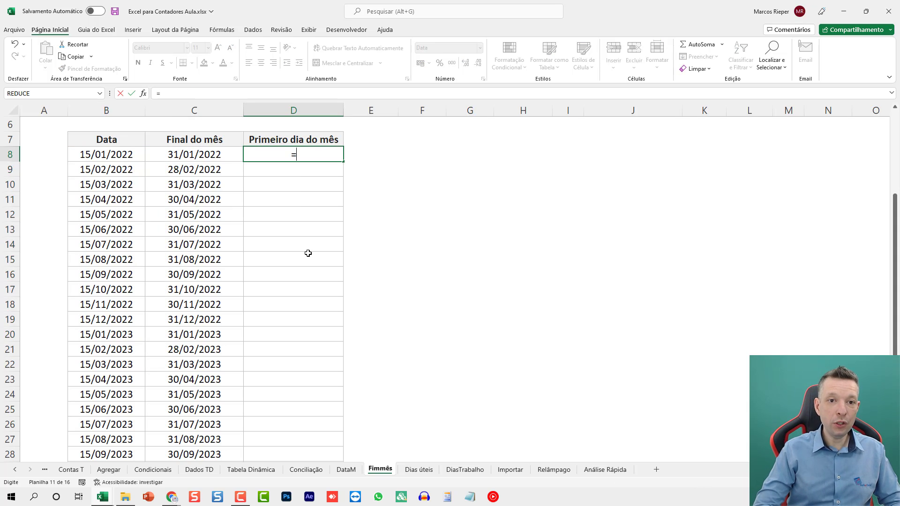
pyautogui.write('FIMMÊS(')
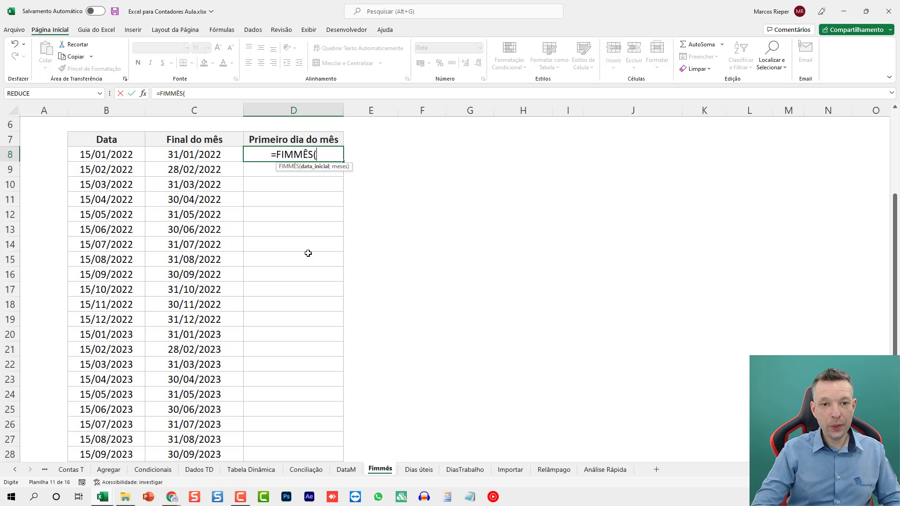
pyautogui.press('Left')
pyautogui.press('Left')
pyautogui.press('Left')
pyautogui.press('Right')
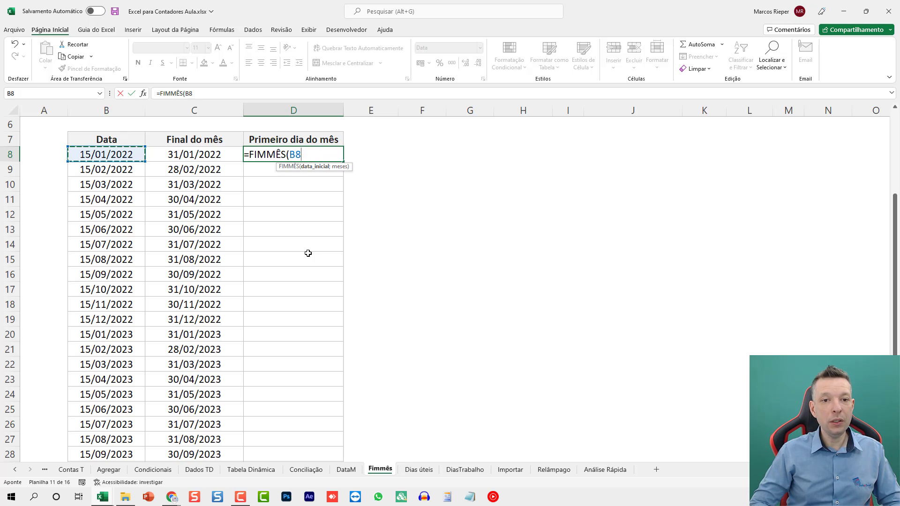
pyautogui.write(';')
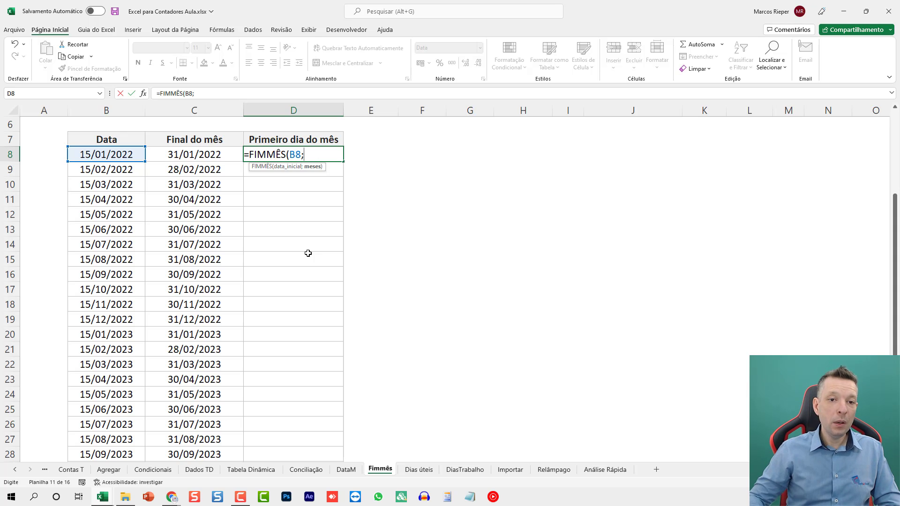
pyautogui.write('-1)')
pyautogui.press('Return')
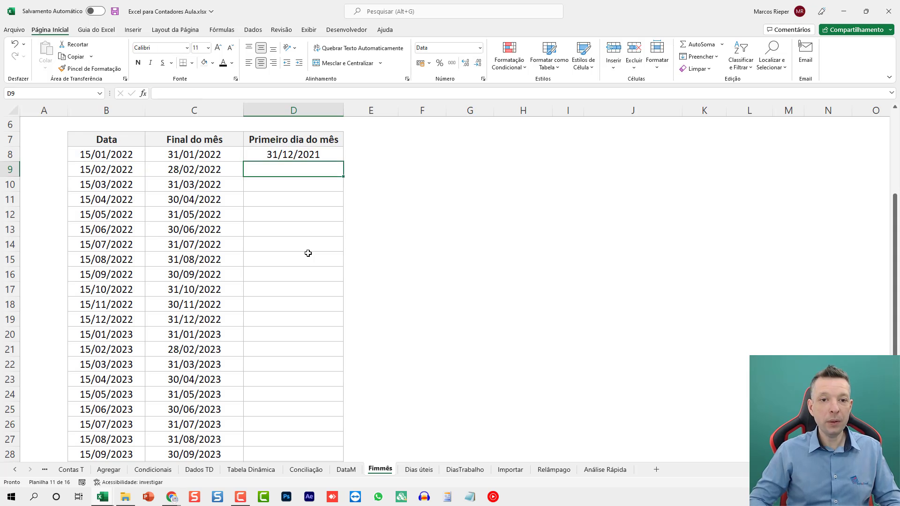
# Step: Add +1 to the FIMMÊS formula in D8 so it returns the first day of the month
pyautogui.press('Up')
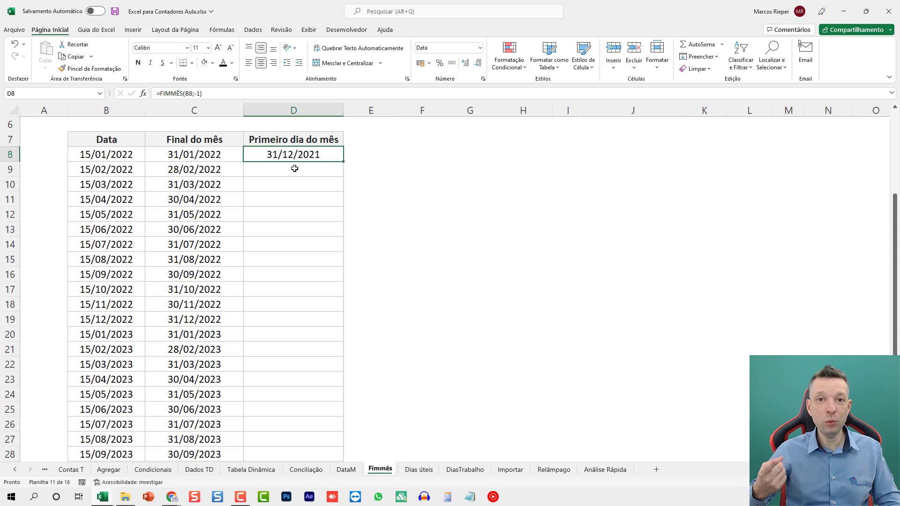
pyautogui.press('F2')
pyautogui.write('+1')
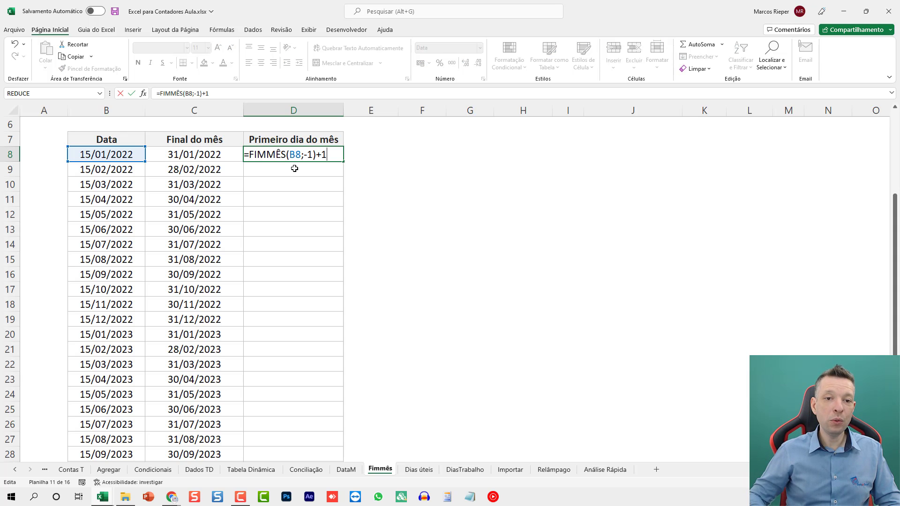
pyautogui.press('Return')
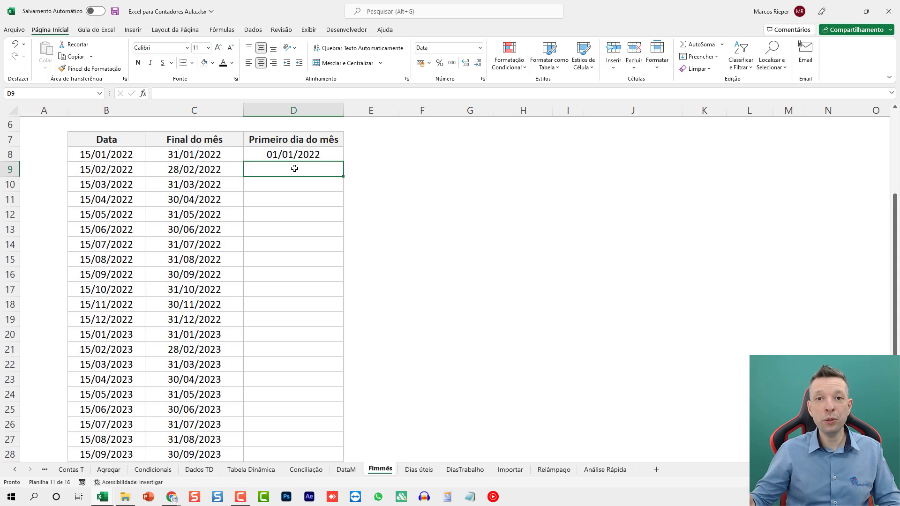
# Step: Fill the D8 formula down the Primeiro dia do mês column to row 32 and check the last row's dates
pyautogui.click(322, 158)
pyautogui.doubleClick(343, 161)
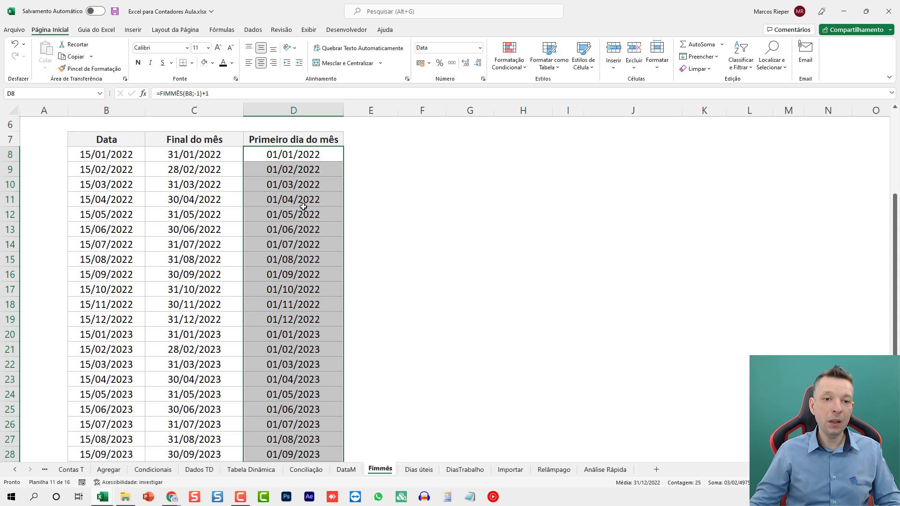
pyautogui.scroll(-3, 298, 233)
pyautogui.scroll(-1, 298, 233)
pyautogui.click(275, 333)
pyautogui.click(204, 335)
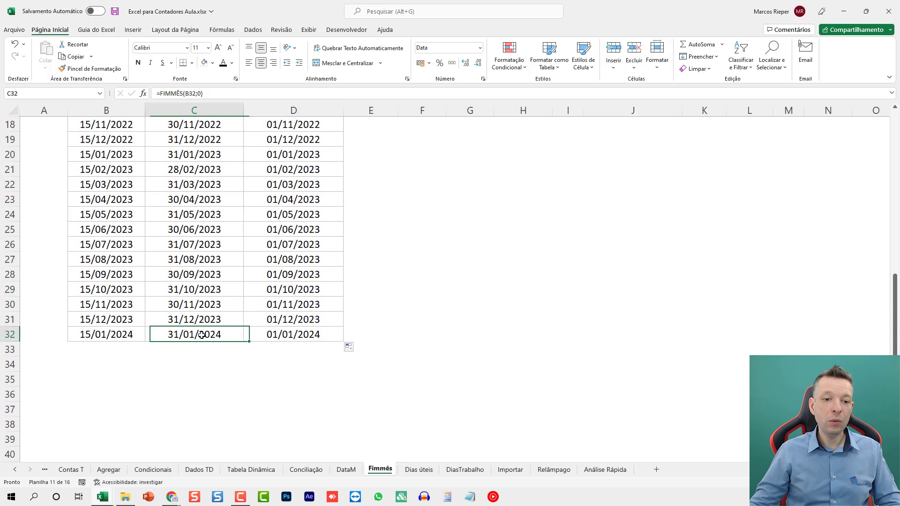
pyautogui.click(267, 332)
pyautogui.scroll(10, 267, 332)
pyautogui.click(282, 283)
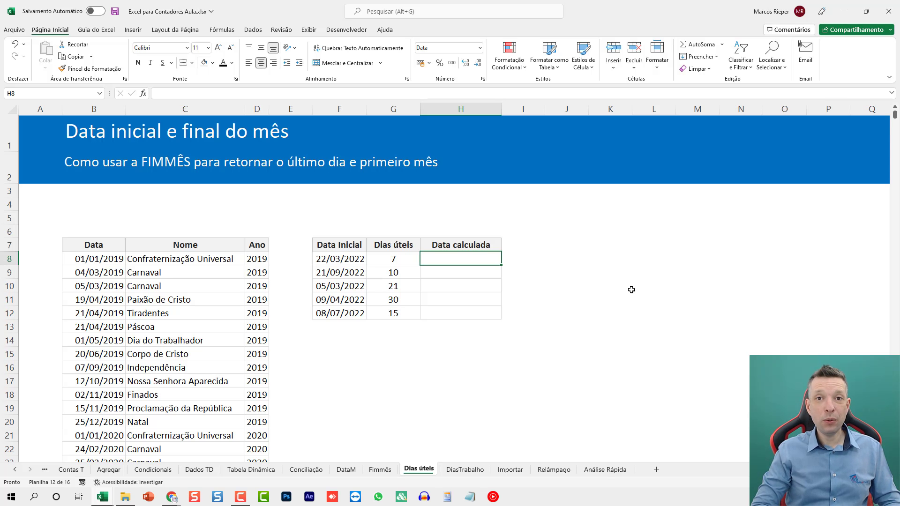
# Step: On the Dias úteis sheet, enter =DIATRABALHO(F8;G8;$B$8:$B$1073) in H8, using the holiday dates as an absolute range
pyautogui.write('=DIAT')
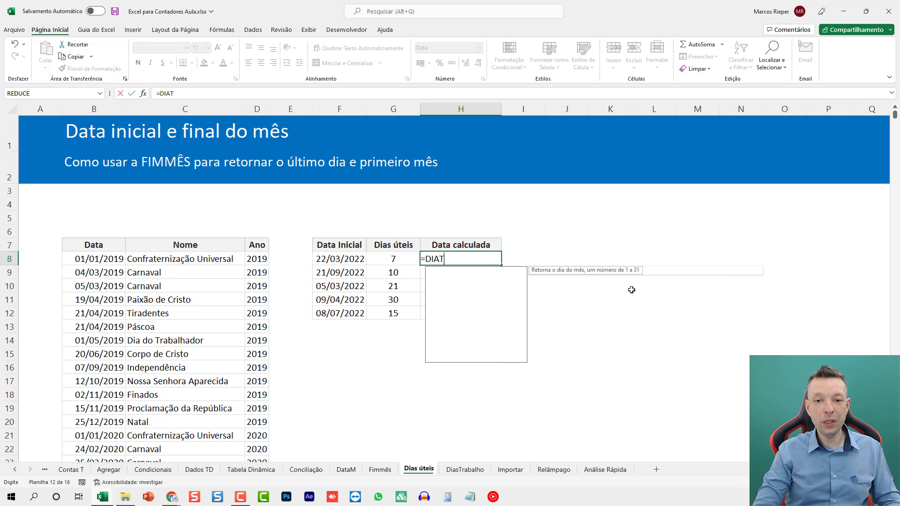
pyautogui.write('RABALHO(')
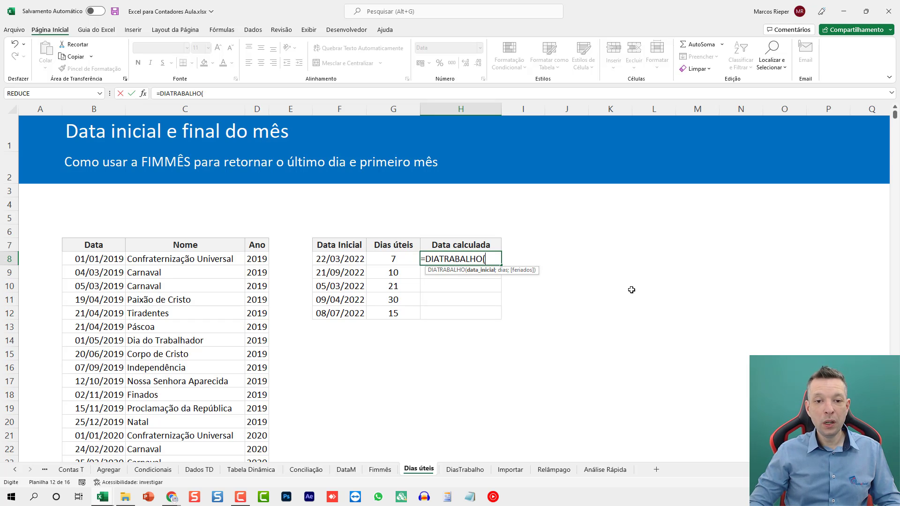
pyautogui.press('Left')
pyautogui.press('Left')
pyautogui.write(';')
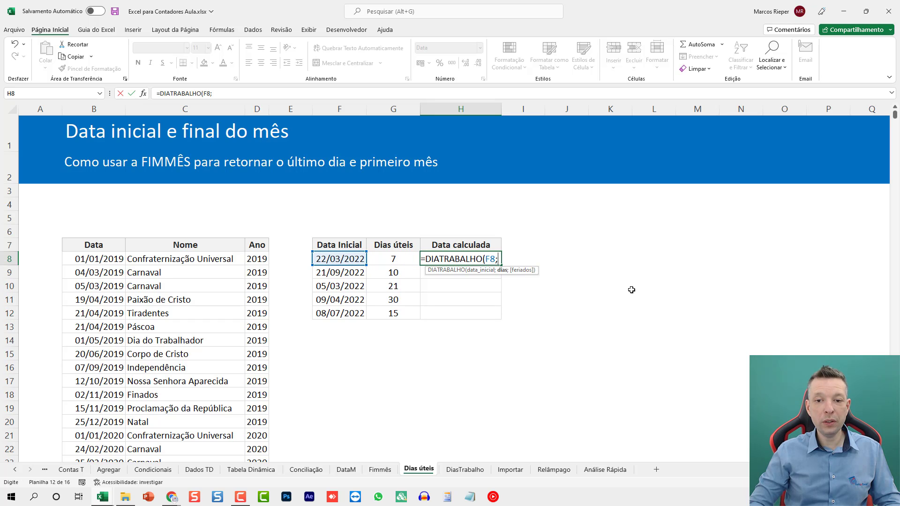
pyautogui.press('Left')
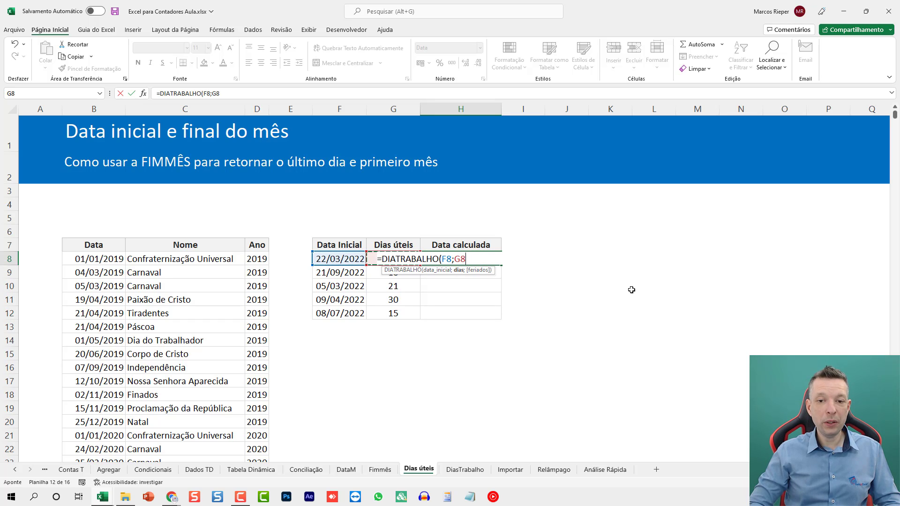
pyautogui.write(';')
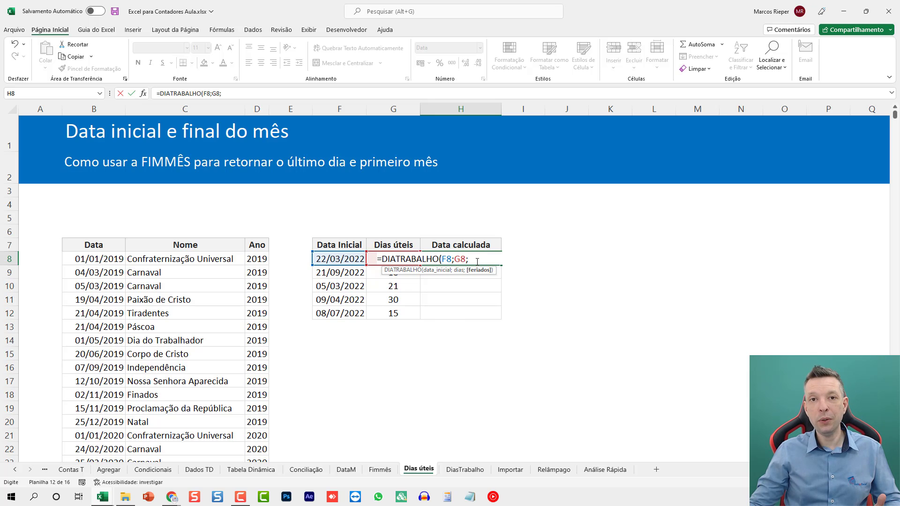
pyautogui.click(94, 259)
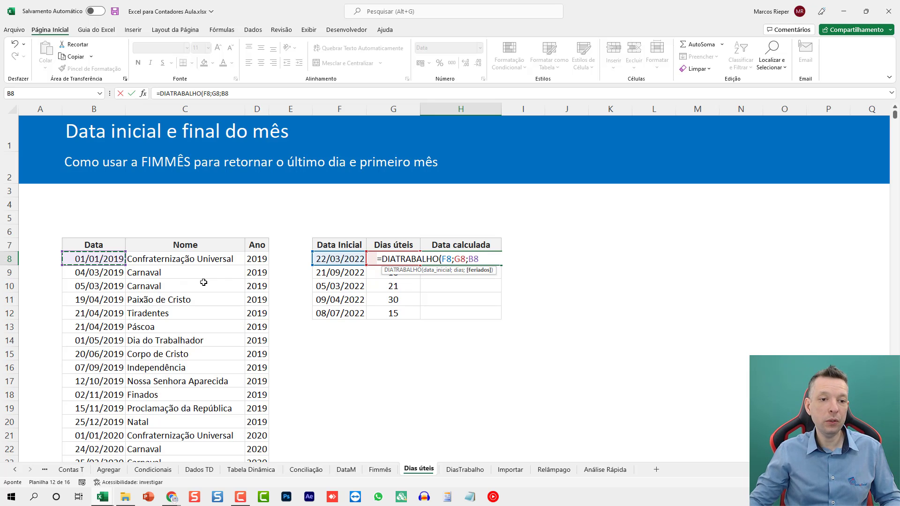
pyautogui.hotkey('ctrl', 'shift', 'Down')
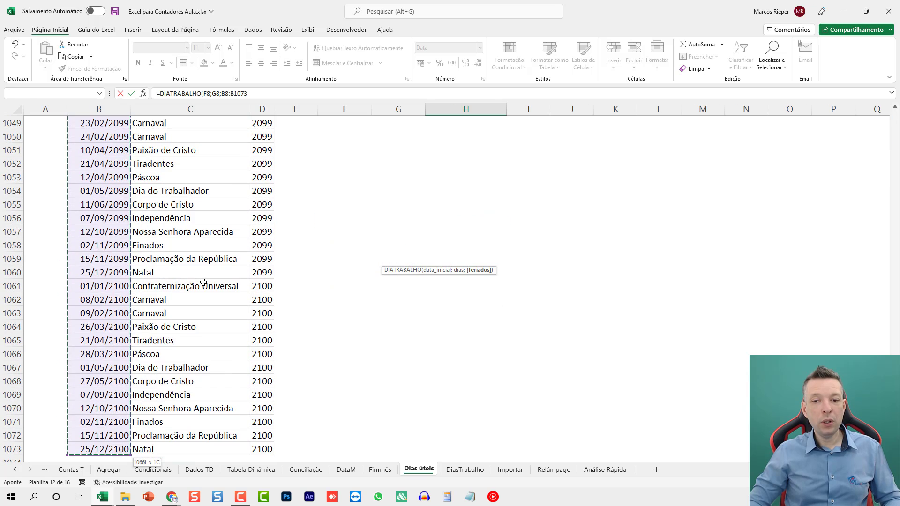
pyautogui.press('F4')
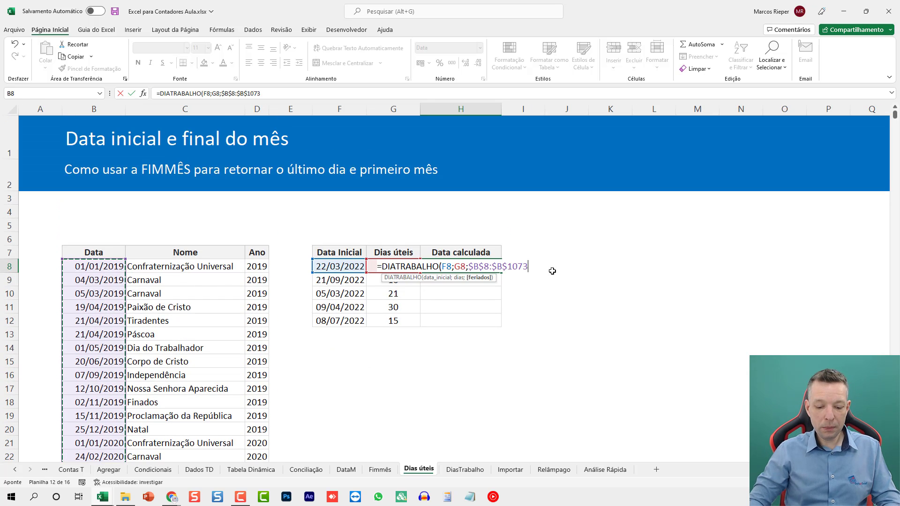
pyautogui.hotkey('ctrl', 'Return')
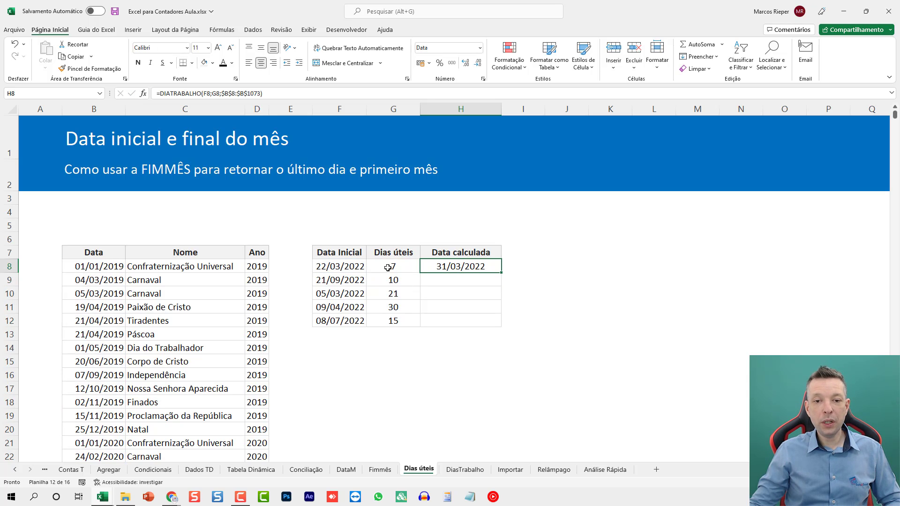
# Step: Fill the DIATRABALHO formula from H8 down to H12 and inspect the formula in H10
pyautogui.doubleClick(503, 272)
pyautogui.moveTo(502, 273); pyautogui.dragTo(503, 330)
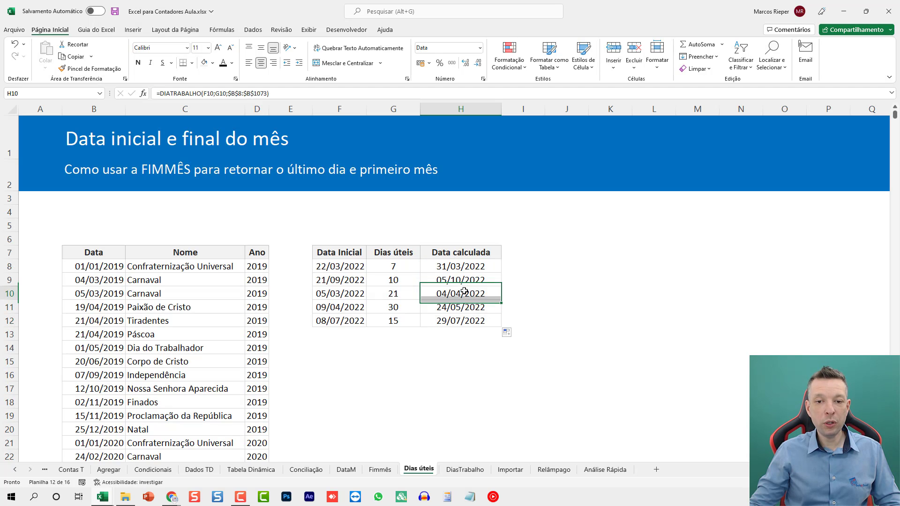
pyautogui.doubleClick(466, 294)
pyautogui.press('Escape')
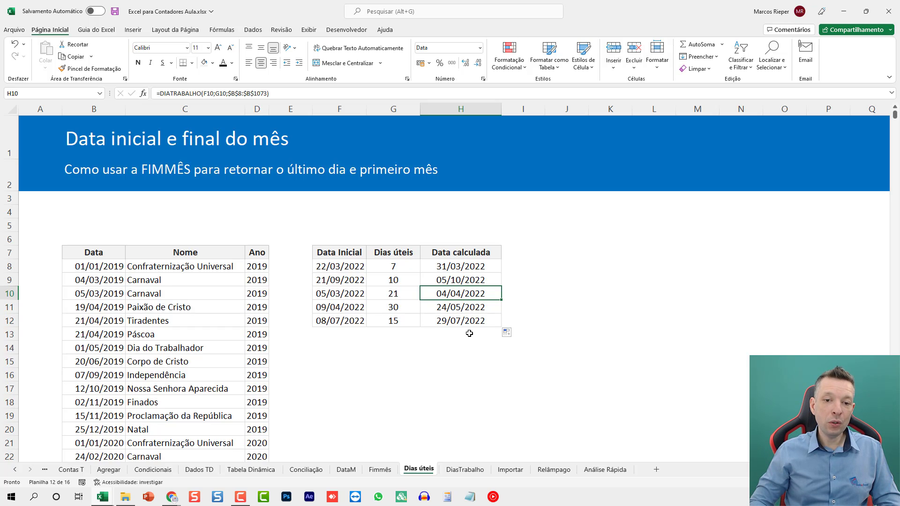
pyautogui.press('Left')
pyautogui.press('Left')
pyautogui.press('Right')
pyautogui.press('Right')
pyautogui.press('Left')
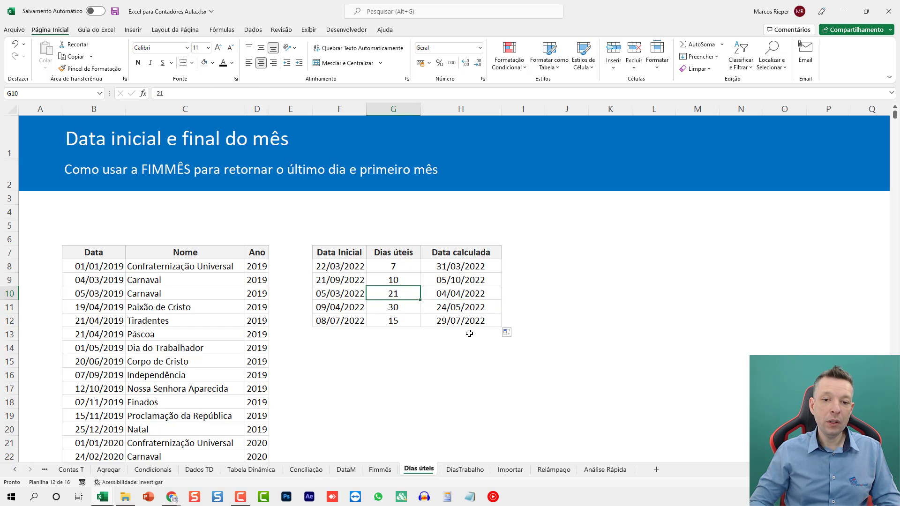
pyautogui.press('Right')
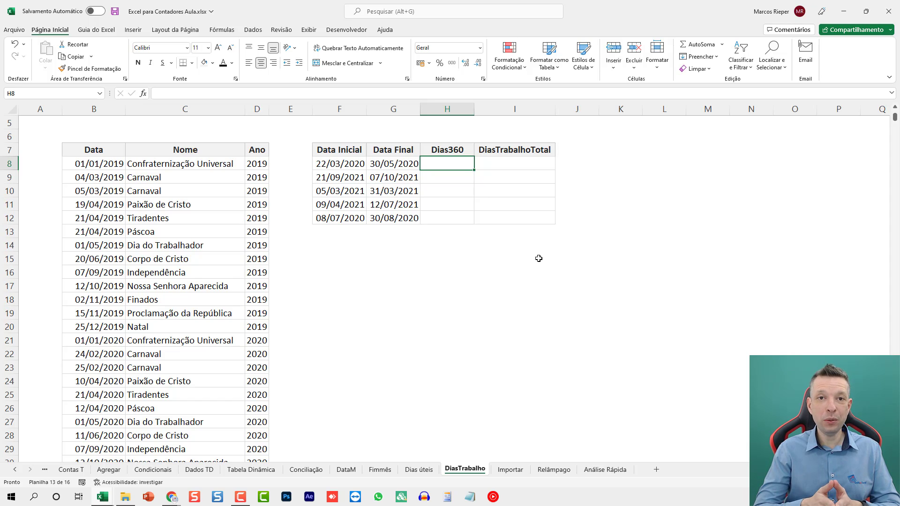
# Step: On the DiasTrabalho sheet, enter =G8-F8 in H8 to calculate the plain difference between the two dates
pyautogui.write('=')
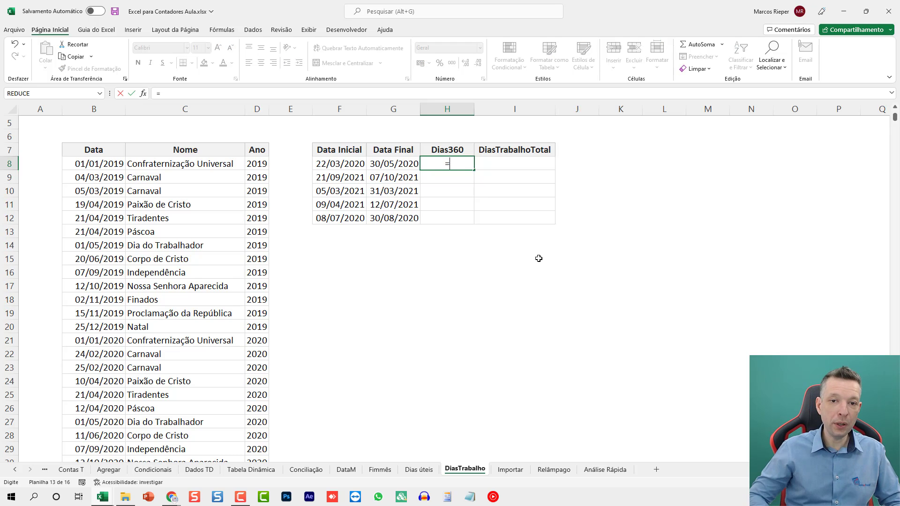
pyautogui.press('Left')
pyautogui.write('-')
pyautogui.press('Left')
pyautogui.press('Left')
pyautogui.hotkey('ctrl', 'Return')
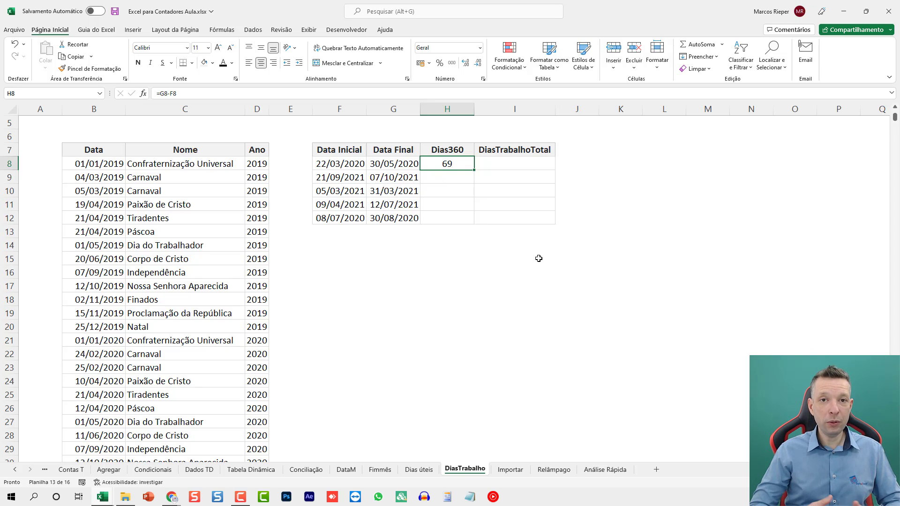
# Step: Enter =DIAS360(F8;G8) in H8 on the DiasTrabalho sheet, leaving out the optional method argument
pyautogui.write('=D')
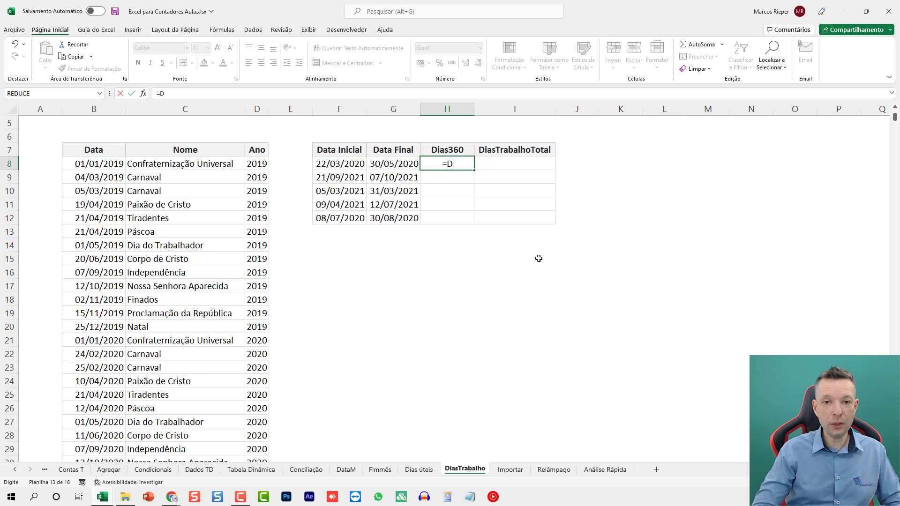
pyautogui.write('IAS360')
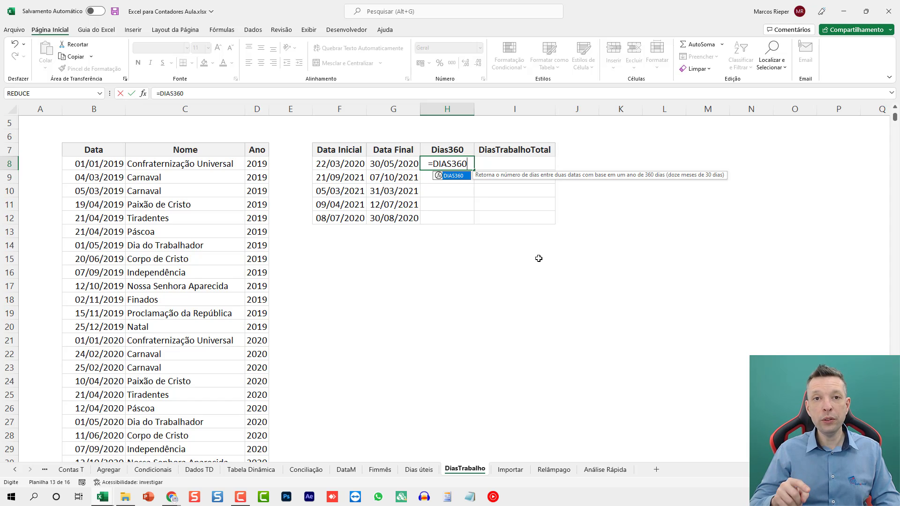
pyautogui.write('(')
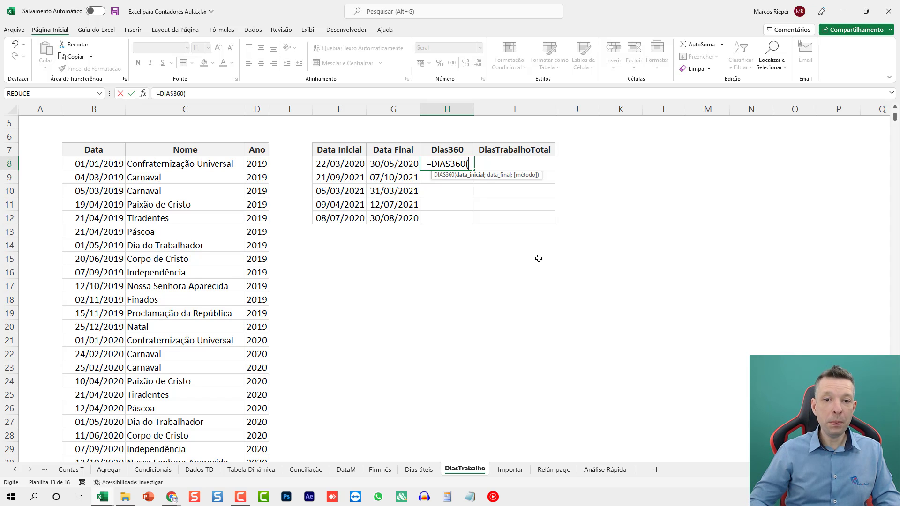
pyautogui.press('Left')
pyautogui.press('Left')
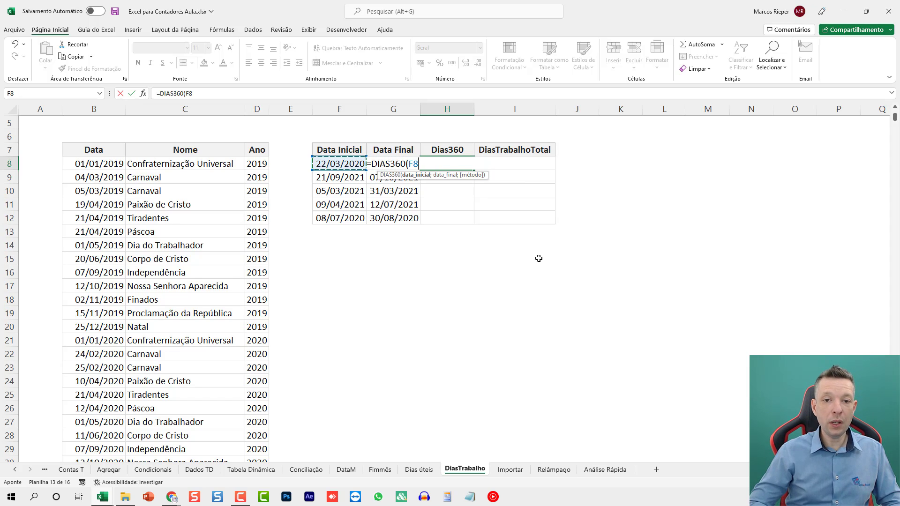
pyautogui.write(';')
pyautogui.press('Left')
pyautogui.write(';')
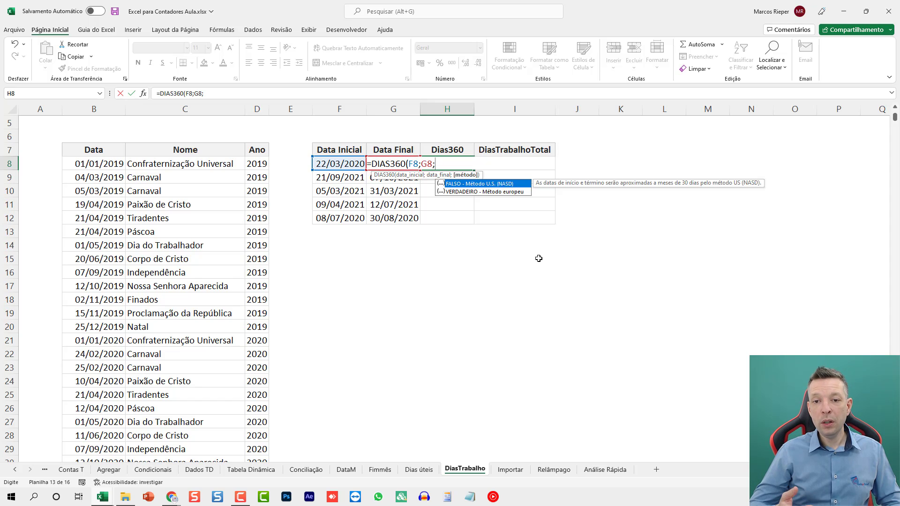
pyautogui.press('BackSpace')
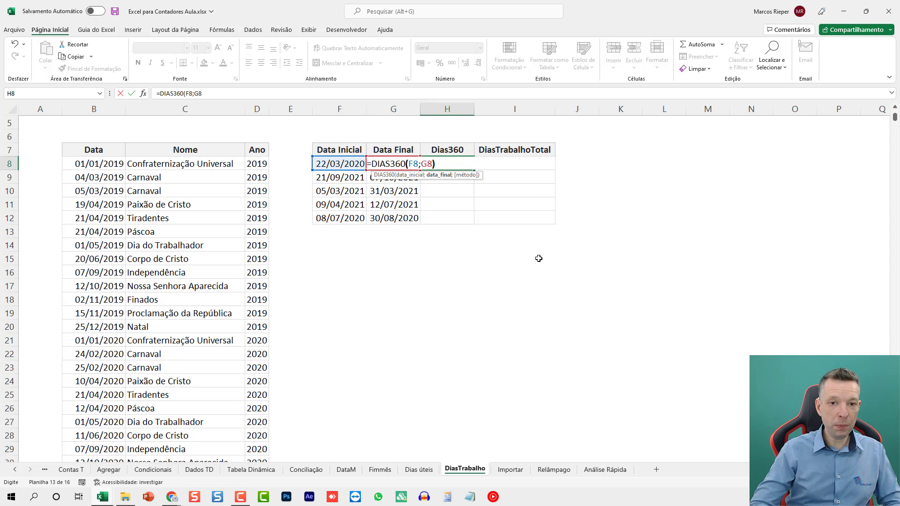
pyautogui.press('Return')
# Step: Copy the DIAS360 formula from H8 down the Dias360 column to H12
pyautogui.press('Up')
pyautogui.hotkey('ctrl', 'c')
pyautogui.press('Left')
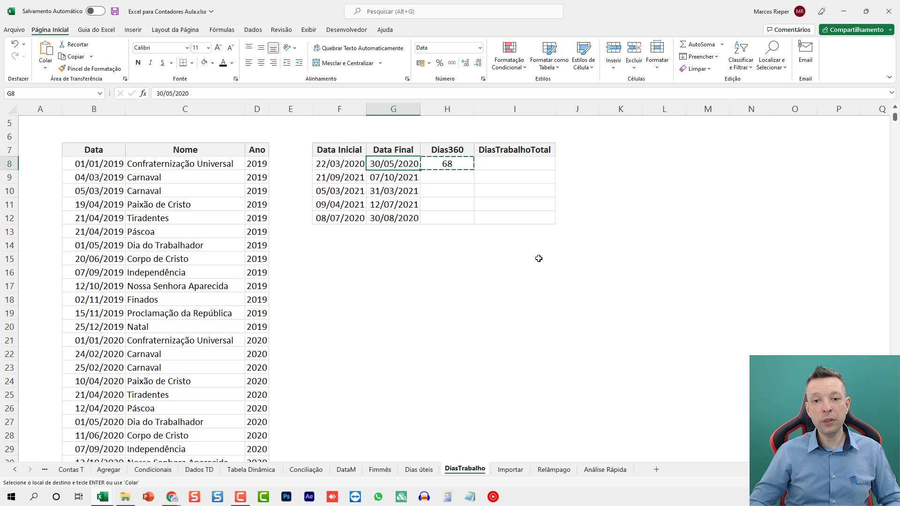
pyautogui.hotkey('ctrl', 'Down')
pyautogui.press('Right')
pyautogui.hotkey('ctrl', 'shift', 'Up')
pyautogui.hotkey('ctrl', 'v')
pyautogui.press('Escape')
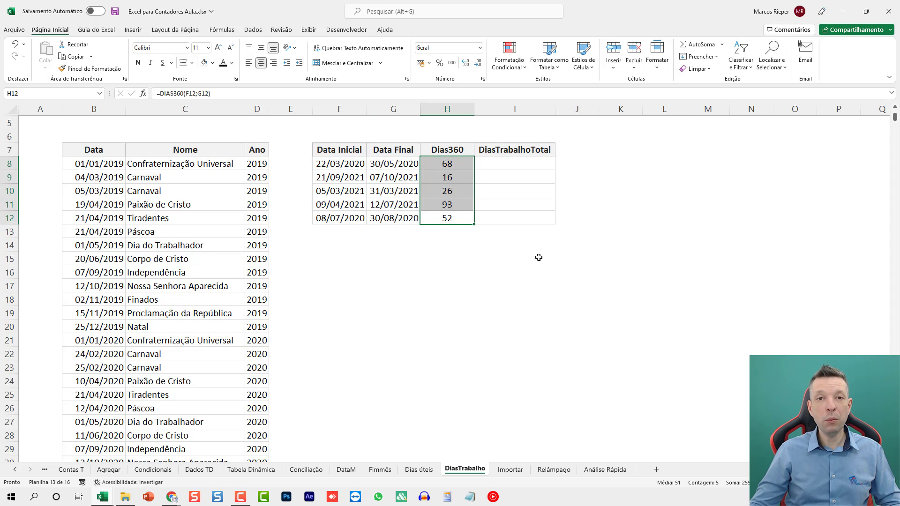
pyautogui.click(454, 165)
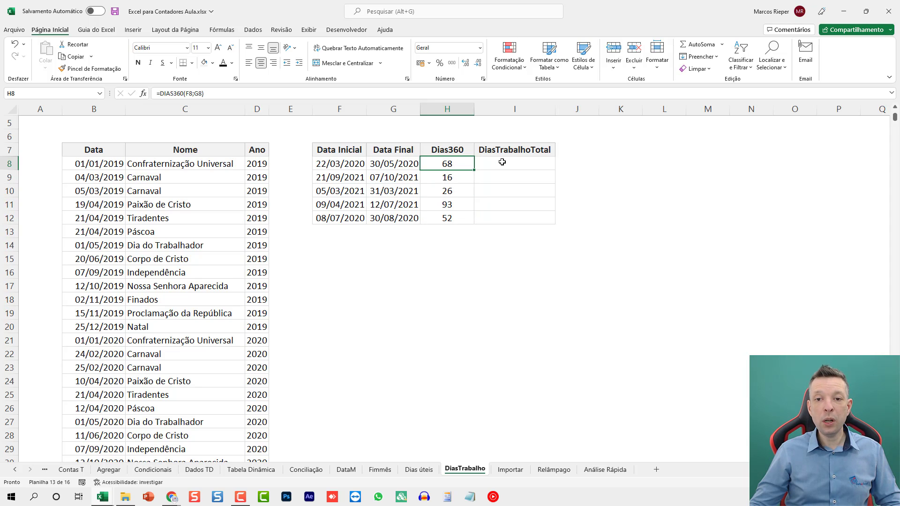
# Step: Enter =DIATRABALHOTOTAL(F8;G8;B8:B1073) in I8 to count working days, using the Data column as the holiday list
pyautogui.click(502, 162)
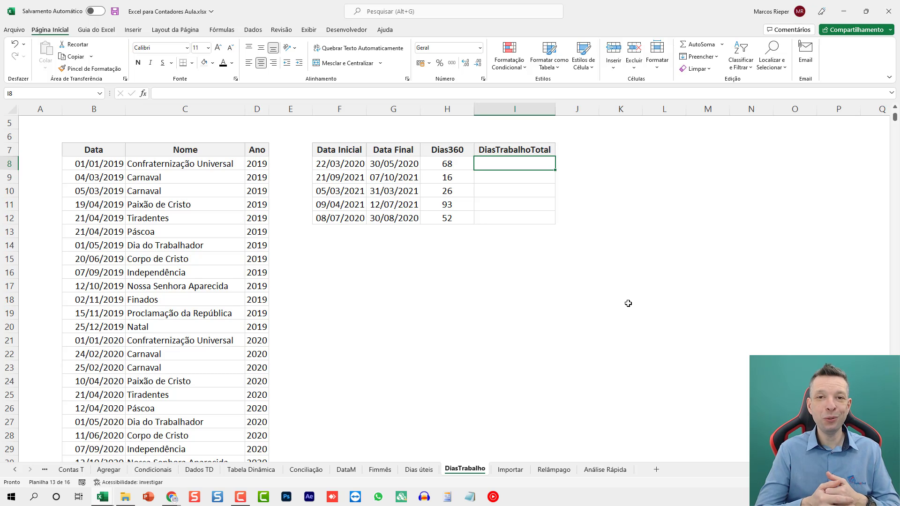
pyautogui.write('=DIAS')
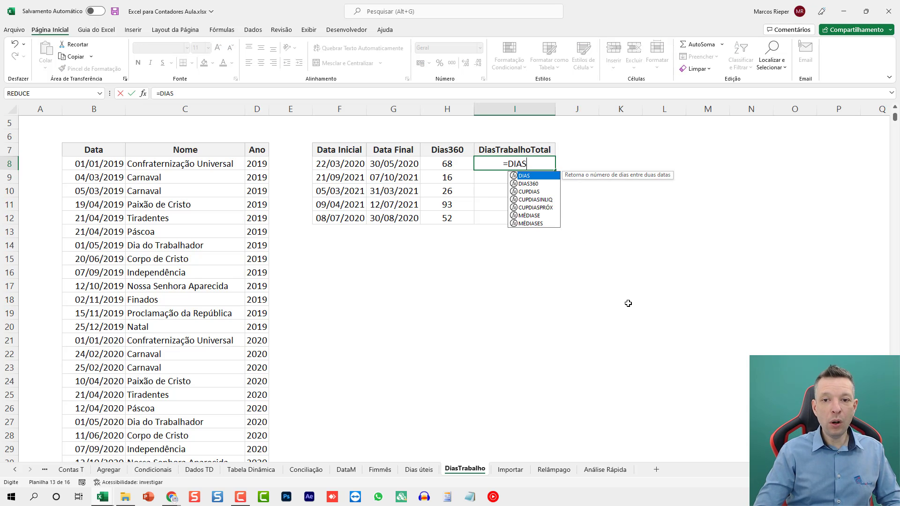
pyautogui.write('TR')
pyautogui.press('BackSpace')
pyautogui.press('BackSpace')
pyautogui.press('BackSpace')
pyautogui.write('T')
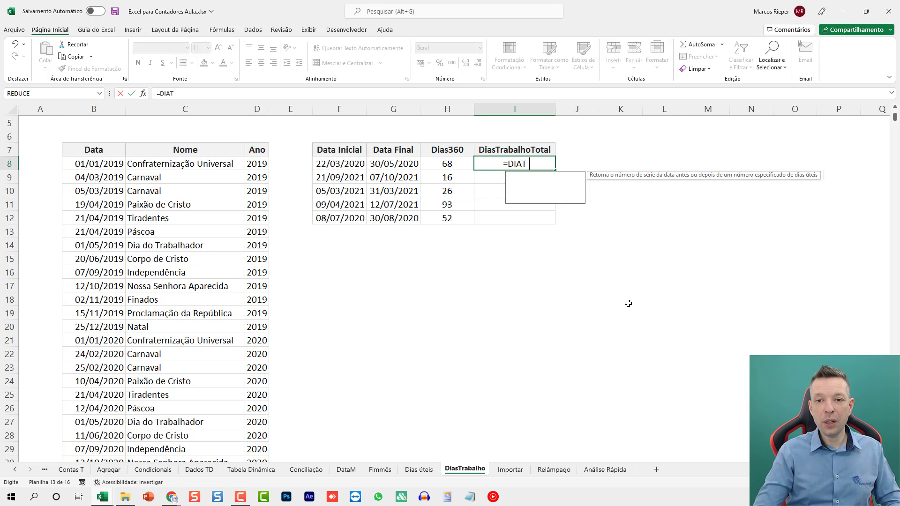
pyautogui.write('RABALHO')
pyautogui.press('Down')
pyautogui.press('Down')
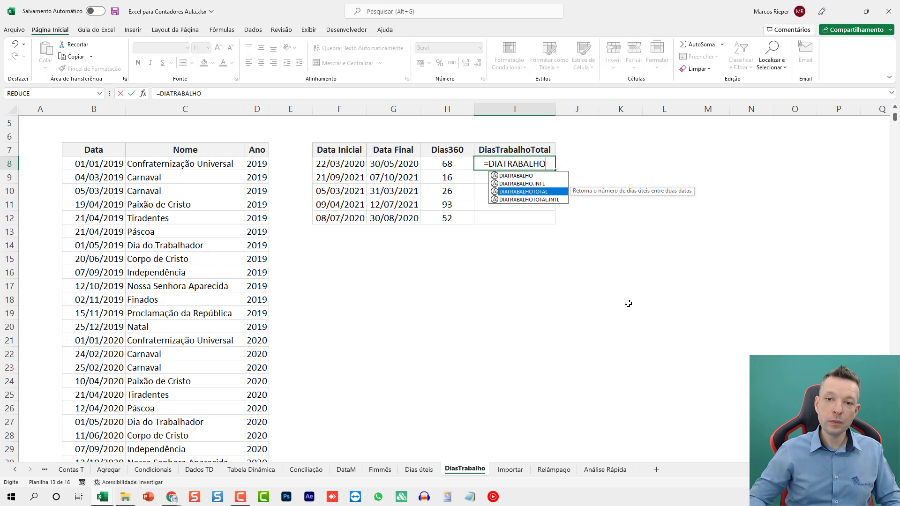
pyautogui.press('Tab')
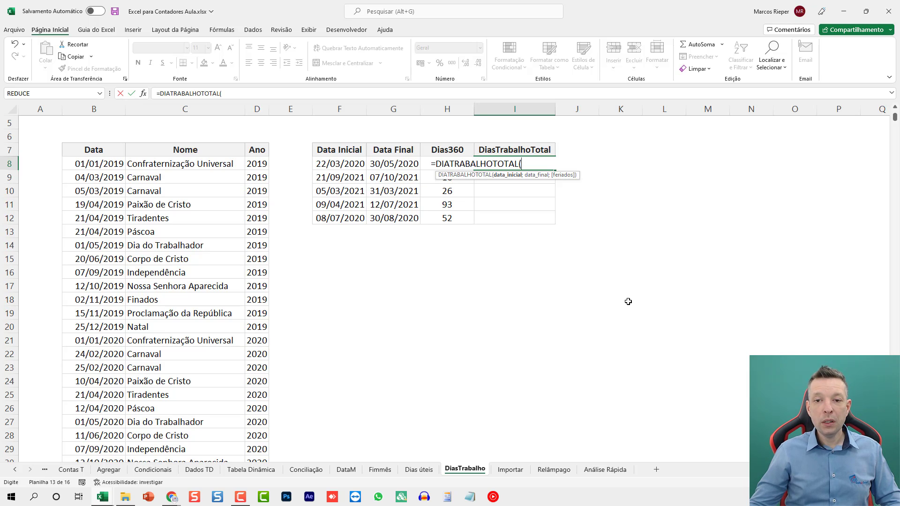
pyautogui.click(339, 162)
pyautogui.write(';')
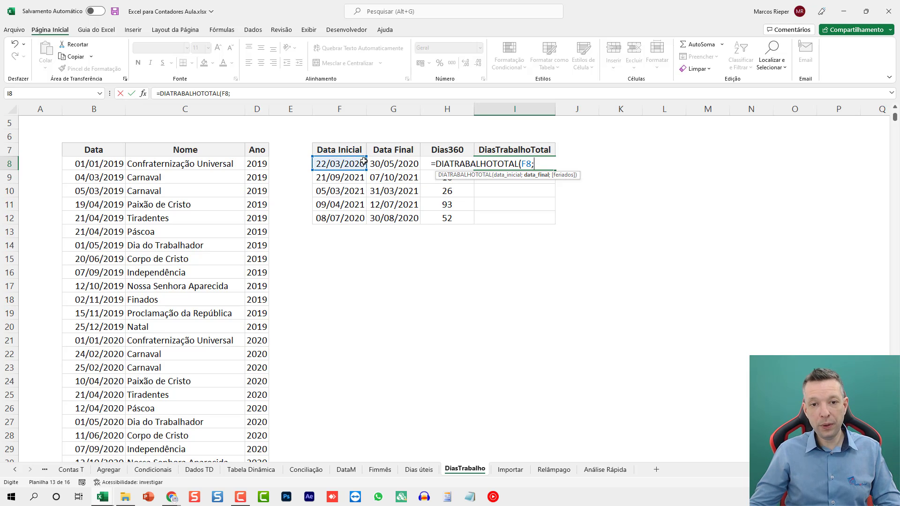
pyautogui.click(385, 164)
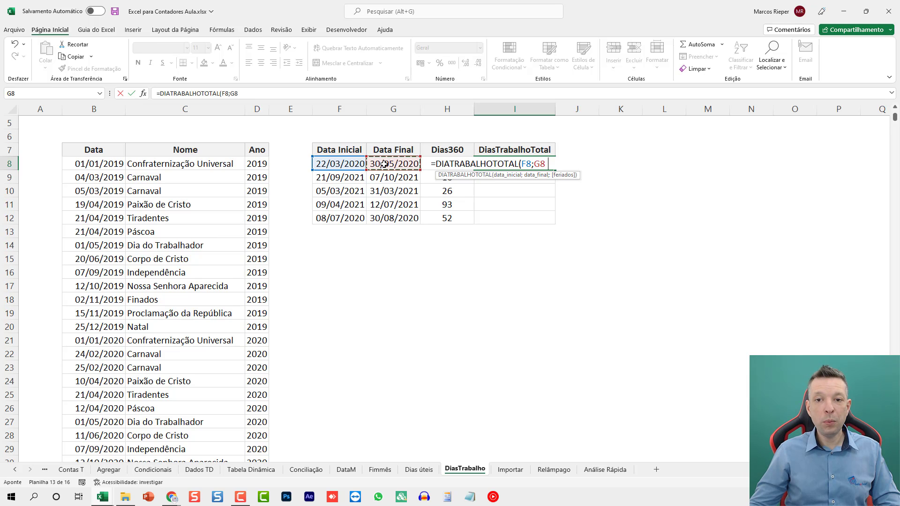
pyautogui.write(';')
pyautogui.click(97, 164)
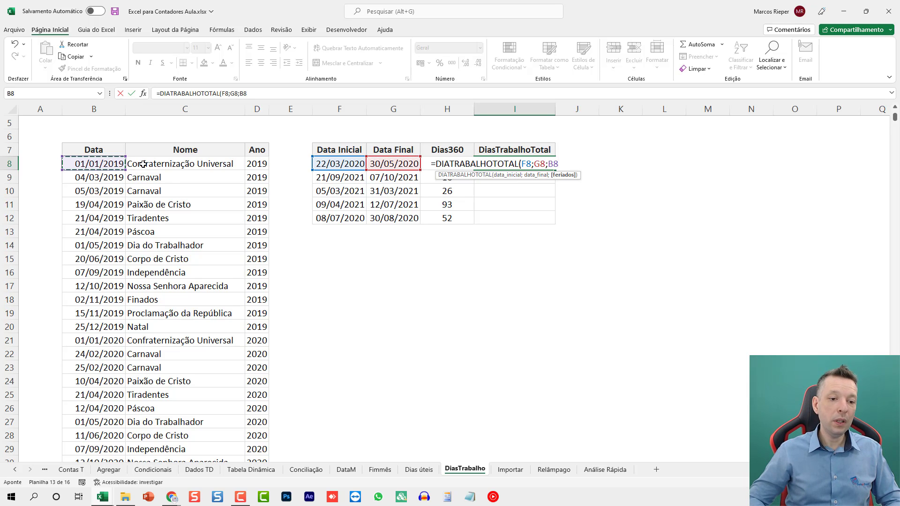
pyautogui.hotkey('ctrl', 'shift', 'Down')
pyautogui.hotkey('ctrl', 'Return')
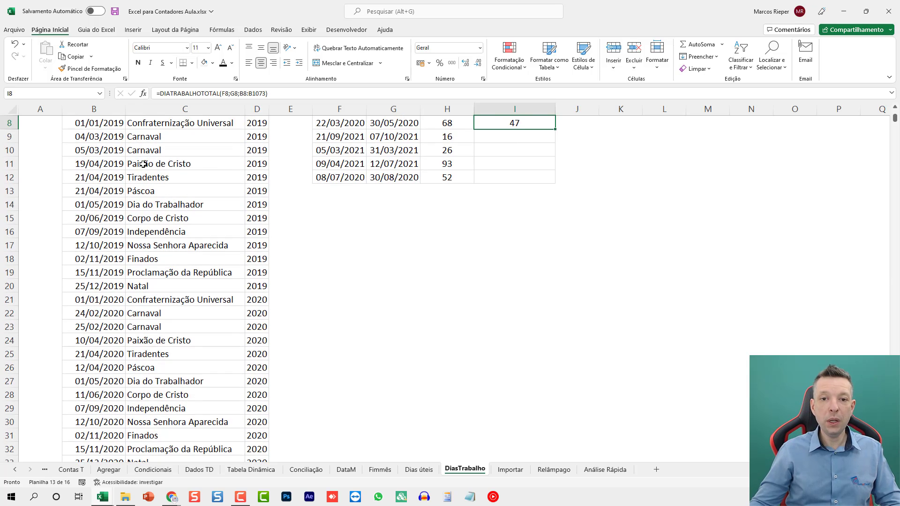
# Step: Fill the DIATRABALHOTOTAL formula from I8 down to I12 and check the formulas in the filled rows
pyautogui.scroll(3, 155, 188)
pyautogui.scroll(-1, 522, 199)
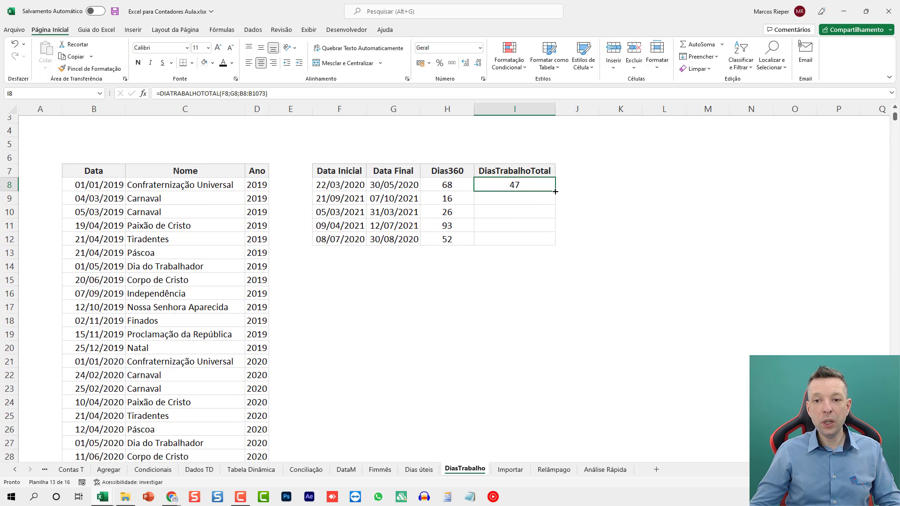
pyautogui.doubleClick(556, 191)
pyautogui.click(520, 185)
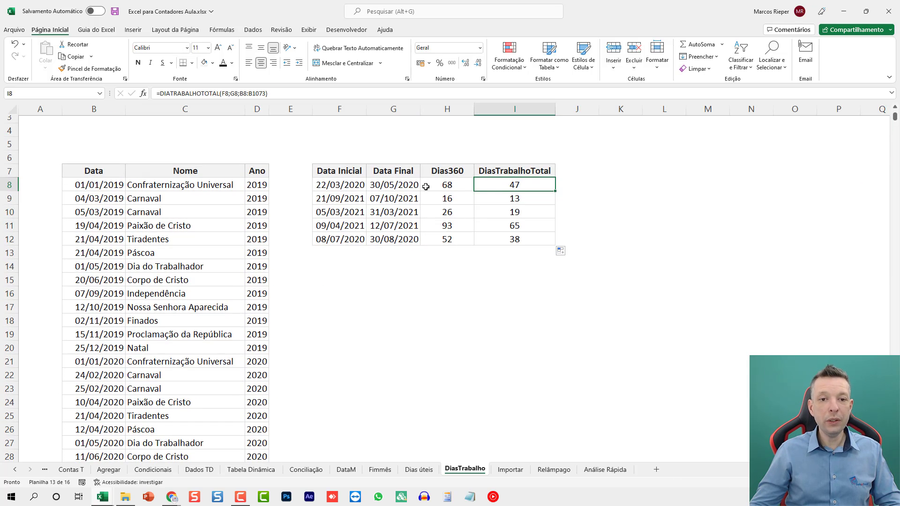
pyautogui.press('Down')
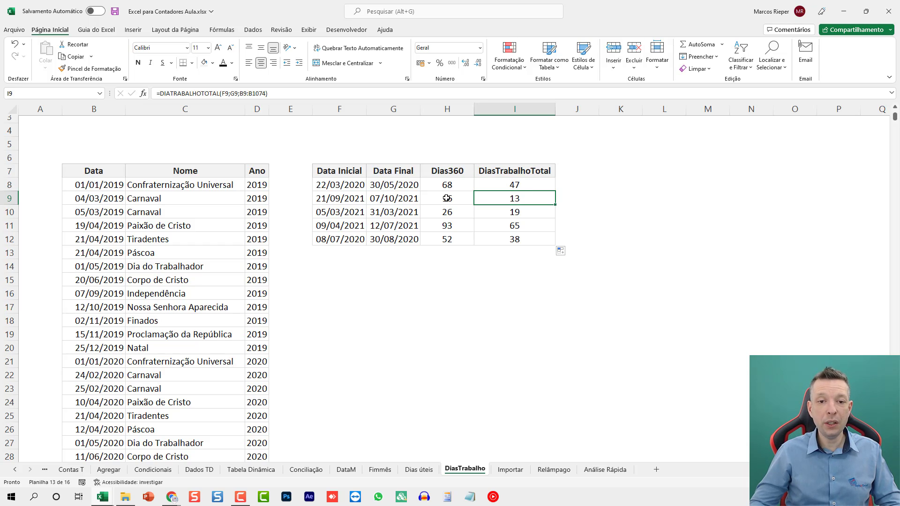
pyautogui.press('Down')
pyautogui.press('Down')
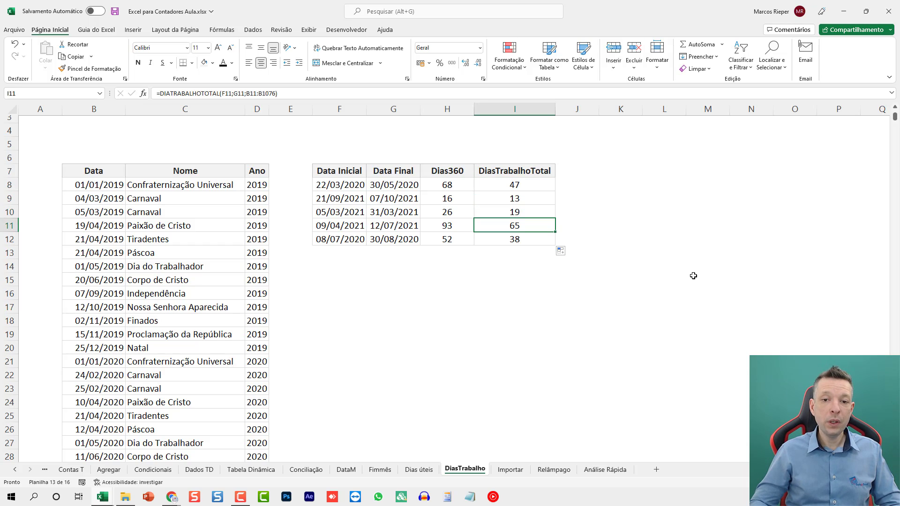
pyautogui.press('Down')
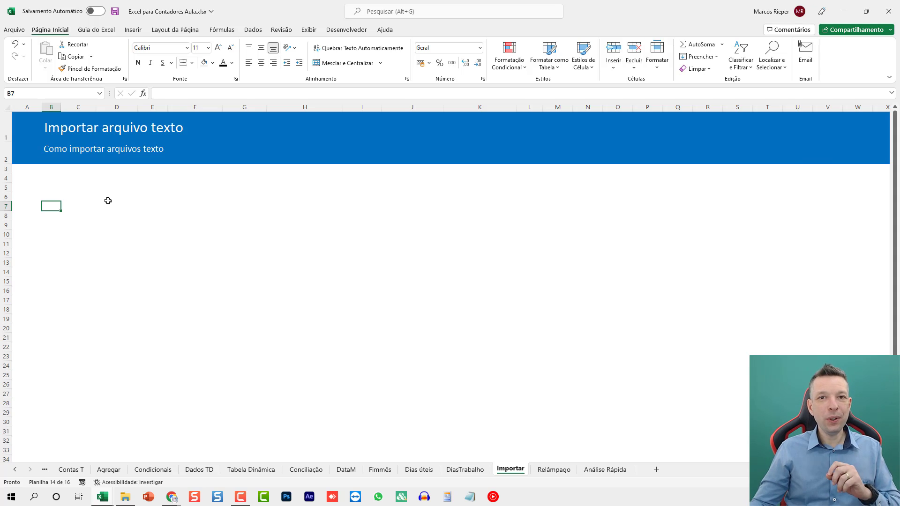
# Step: On the Importar sheet, start a text/CSV import of dados.txt from the Arquivo folder and review its preview
pyautogui.click(253, 30)
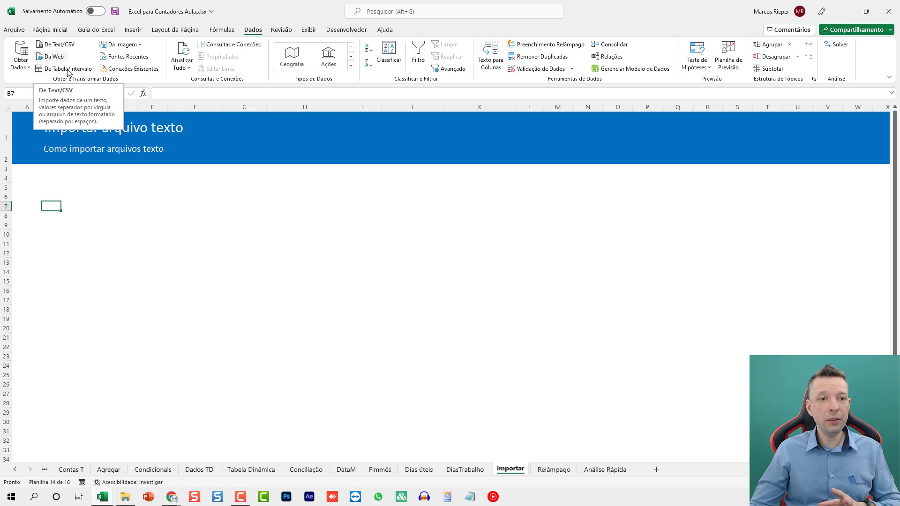
pyautogui.click(57, 45)
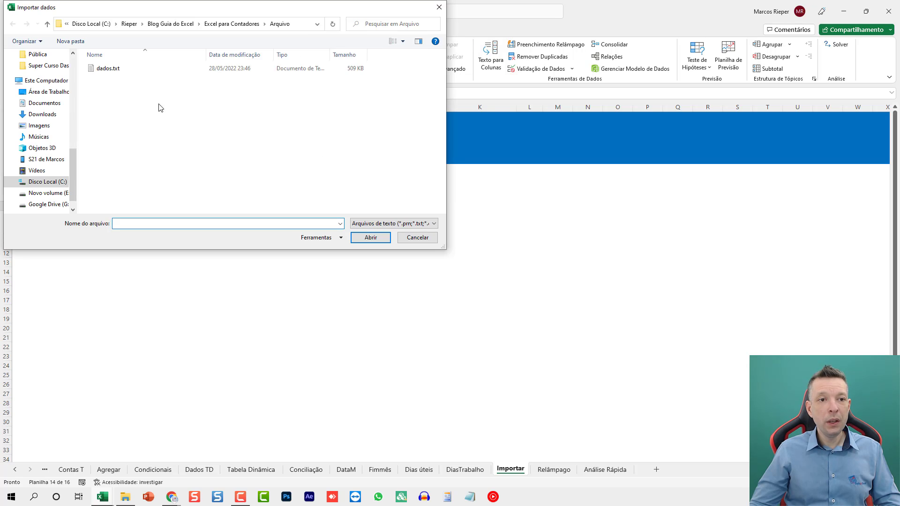
pyautogui.doubleClick(109, 68)
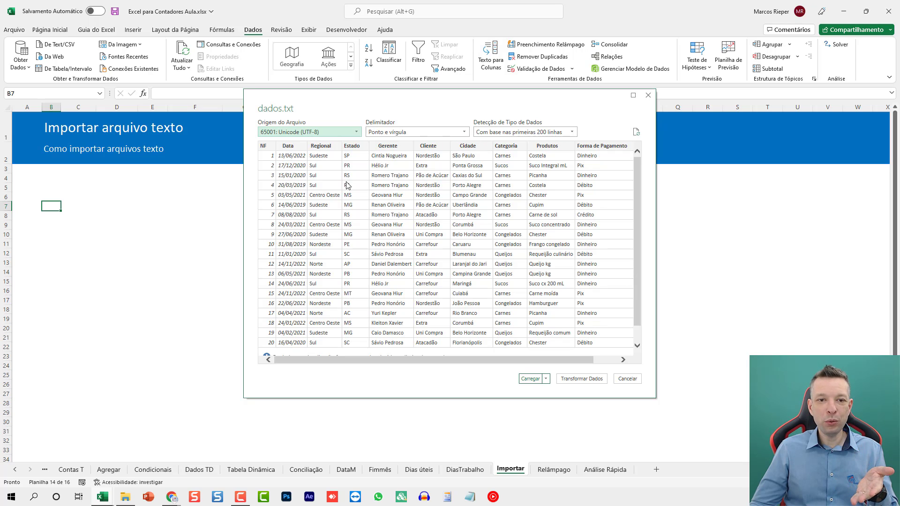
pyautogui.moveTo(497, 358); pyautogui.dragTo(461, 355)
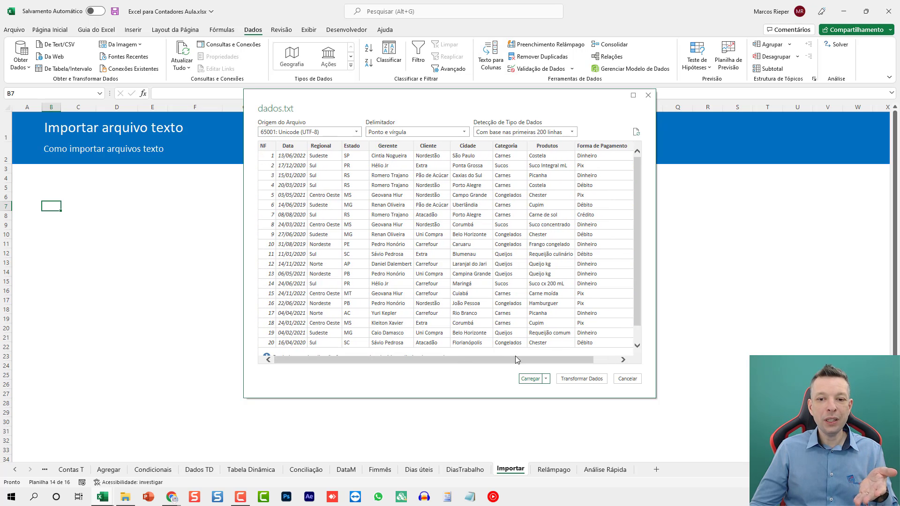
# Step: Load the dados.txt data as a table into the existing Importar sheet at cell B7
pyautogui.click(547, 379)
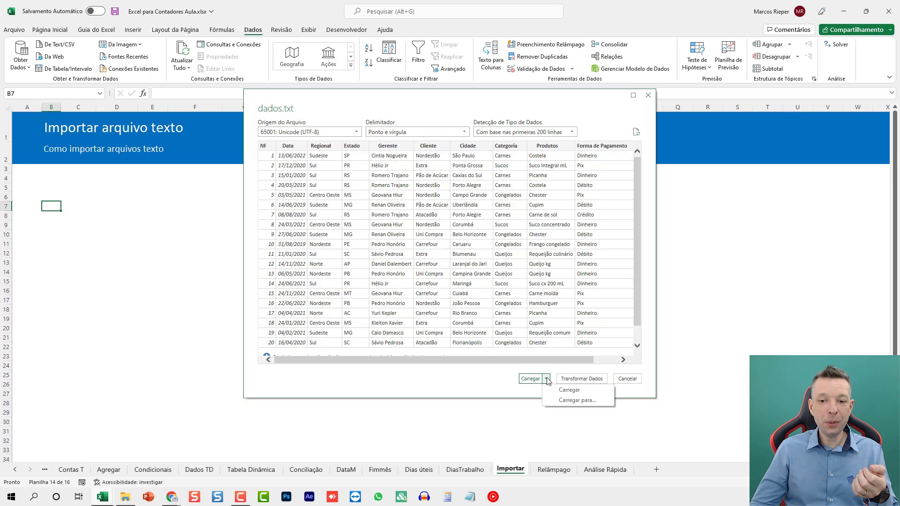
pyautogui.click(571, 400)
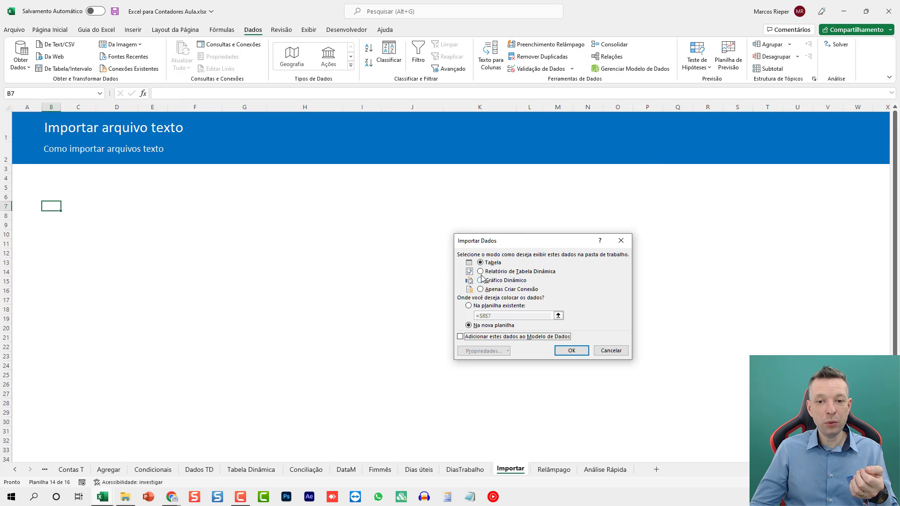
pyautogui.click(481, 307)
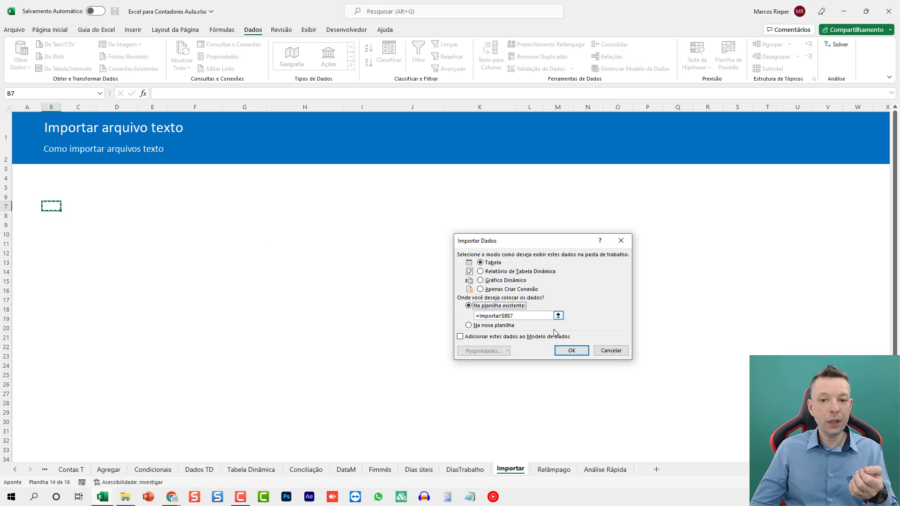
pyautogui.click(571, 351)
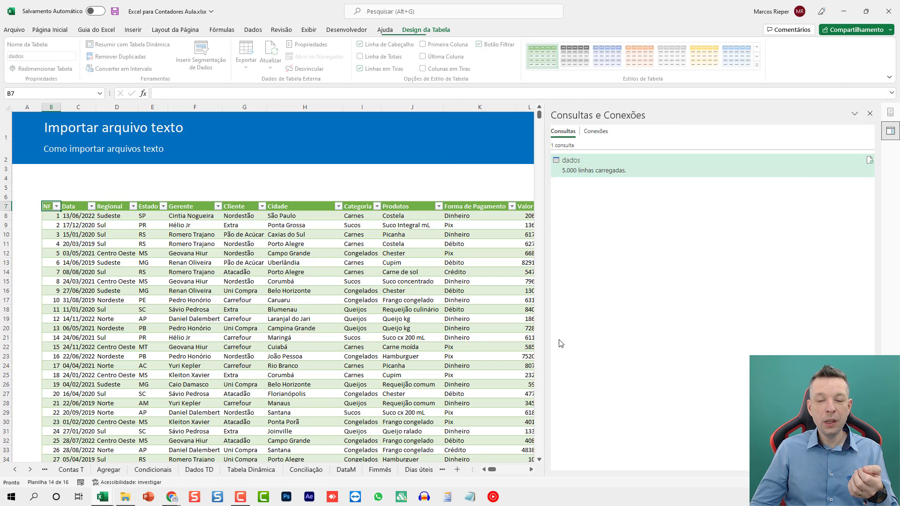
# Step: Close the queries pane and compare the imported table with the source text in dados.txt
pyautogui.click(871, 113)
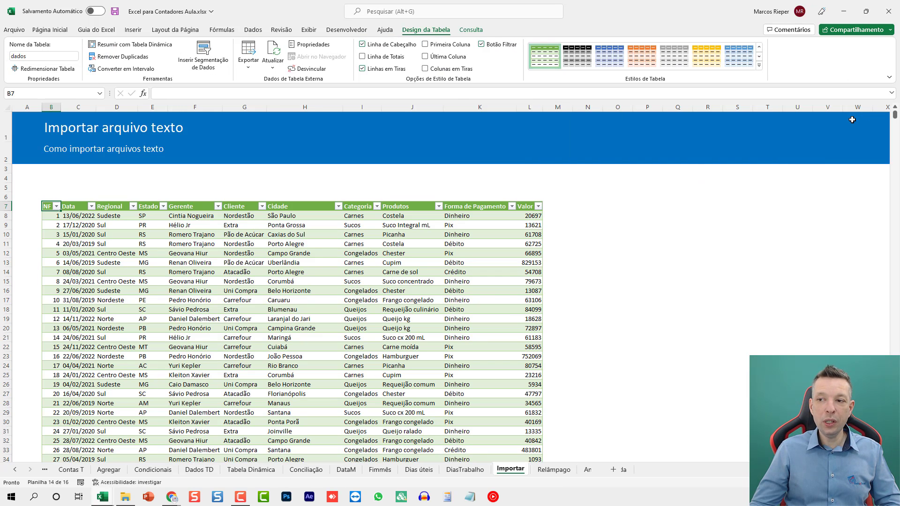
pyautogui.click(469, 497)
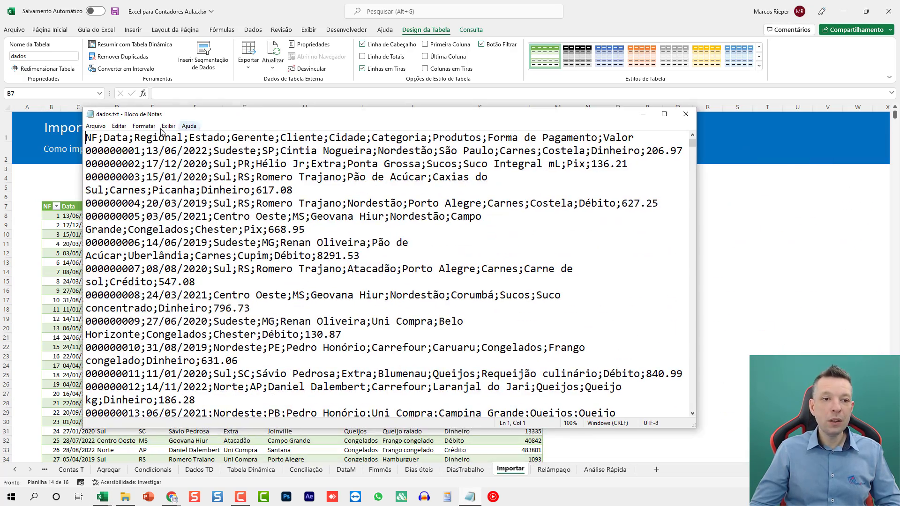
pyautogui.moveTo(211, 116); pyautogui.dragTo(234, 377)
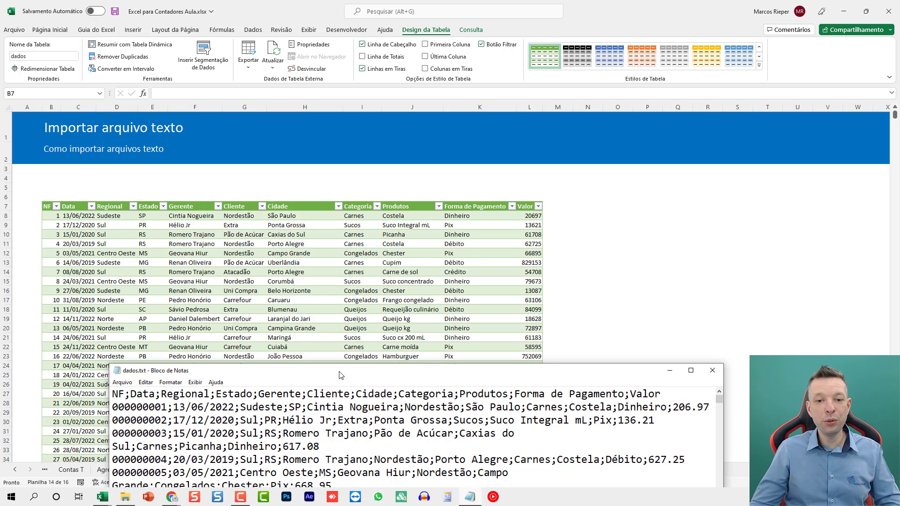
pyautogui.moveTo(581, 373); pyautogui.dragTo(570, 122)
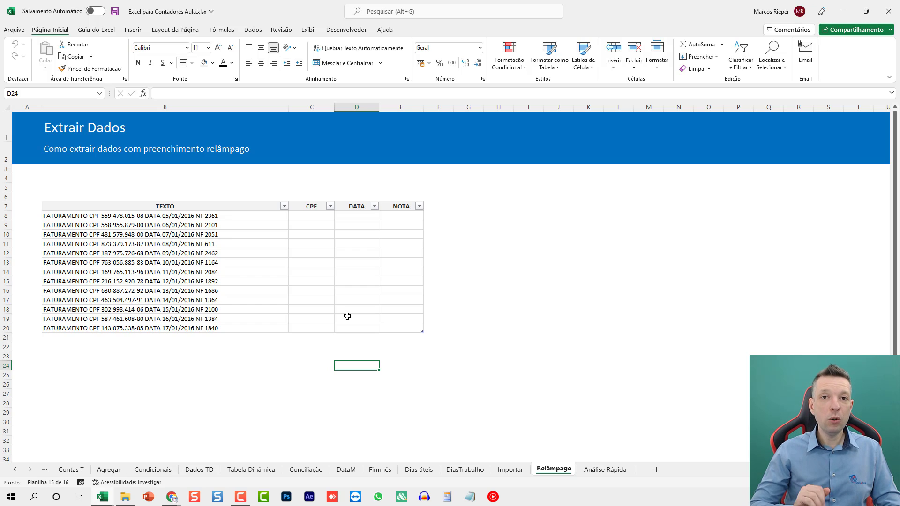
# Step: On the Relâmpago sheet, copy the CPF number out of the text in B8 into cell C8
pyautogui.click(313, 224)
pyautogui.keyDown('ctrl'); pyautogui.scroll(3, 329, 234); pyautogui.keyUp('ctrl')
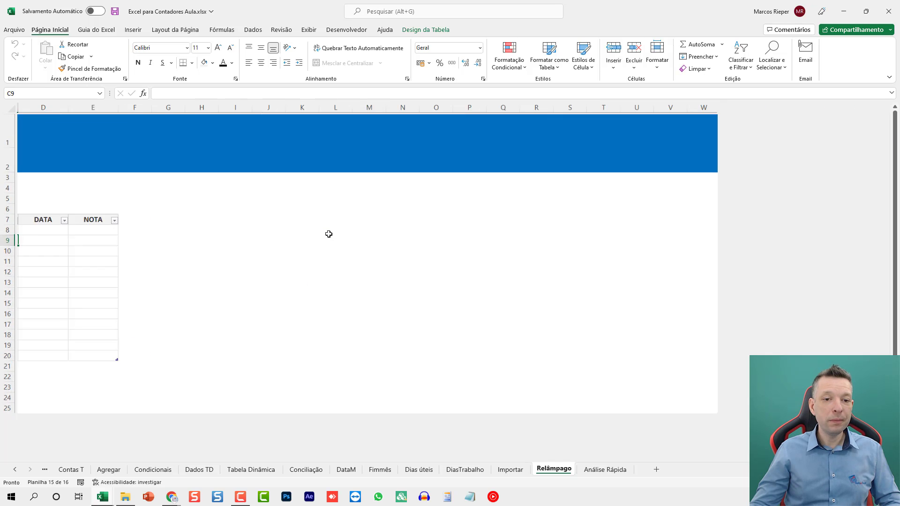
pyautogui.press('Home')
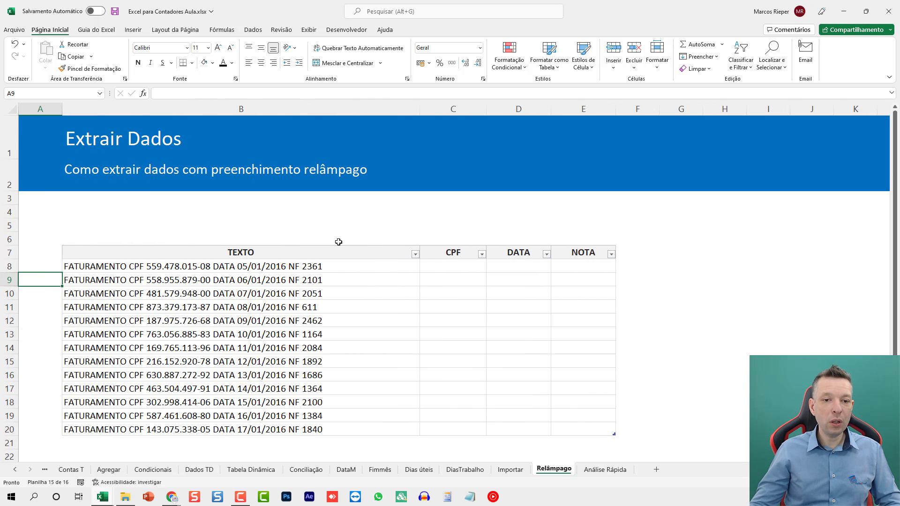
pyautogui.scroll(-2, 340, 242)
pyautogui.click(440, 188)
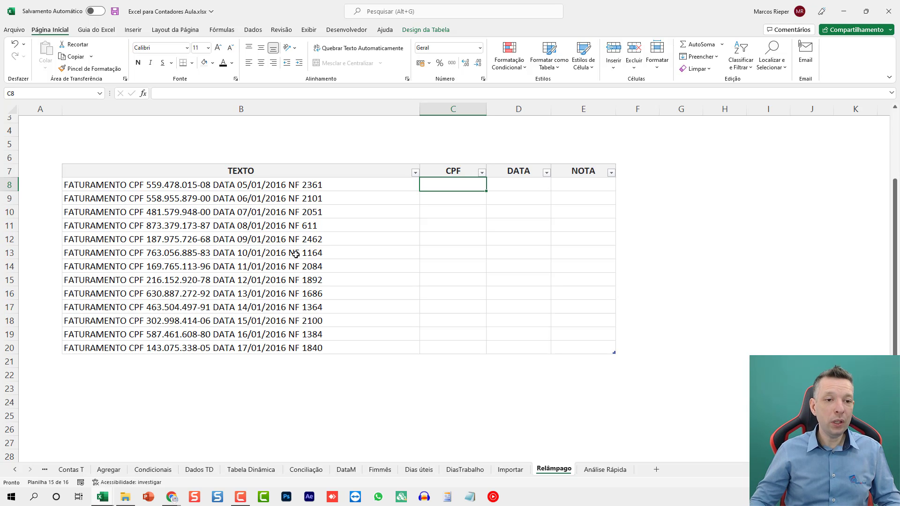
pyautogui.click(150, 187)
pyautogui.press('F2')
pyautogui.moveTo(147, 186); pyautogui.dragTo(210, 185)
pyautogui.hotkey('ctrl', 'c')
pyautogui.click(464, 183)
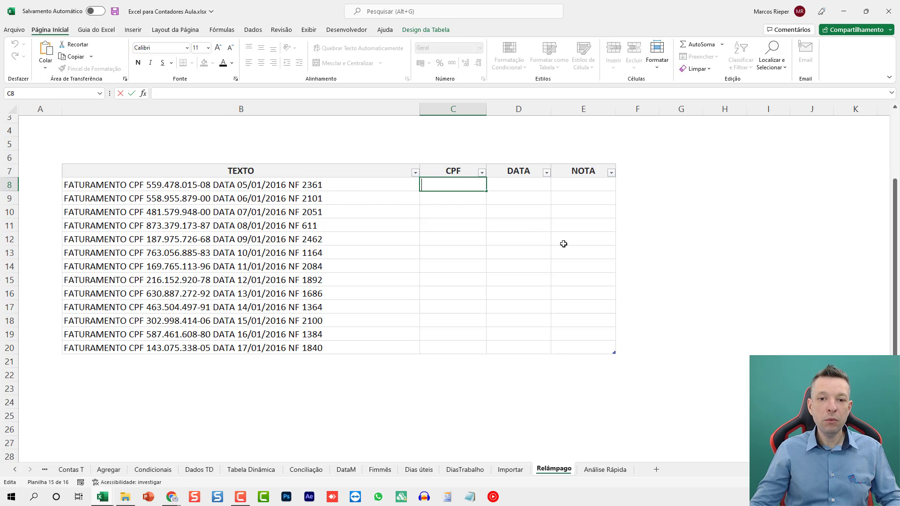
pyautogui.hotkey('ctrl', 'v')
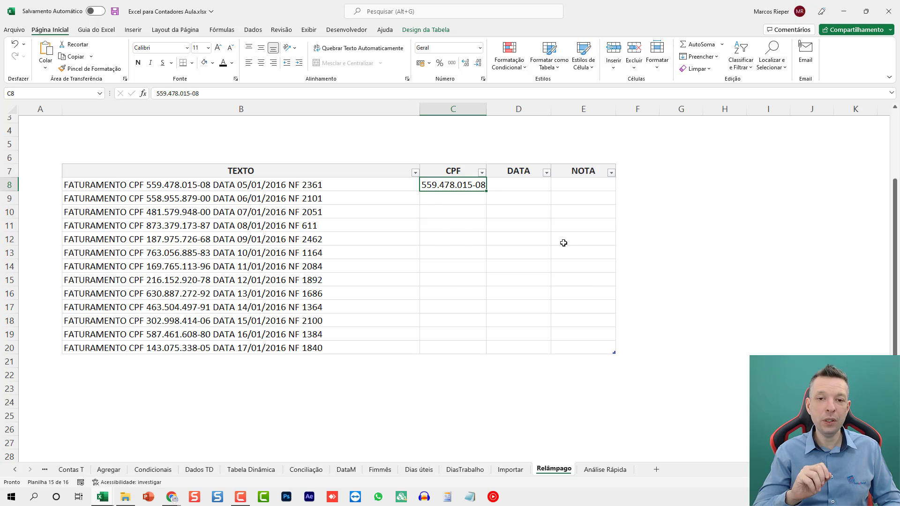
# Step: Flash-fill the CPF column from the example in C8 and widen column C to fit the numbers
pyautogui.hotkey('ctrl', 'e')
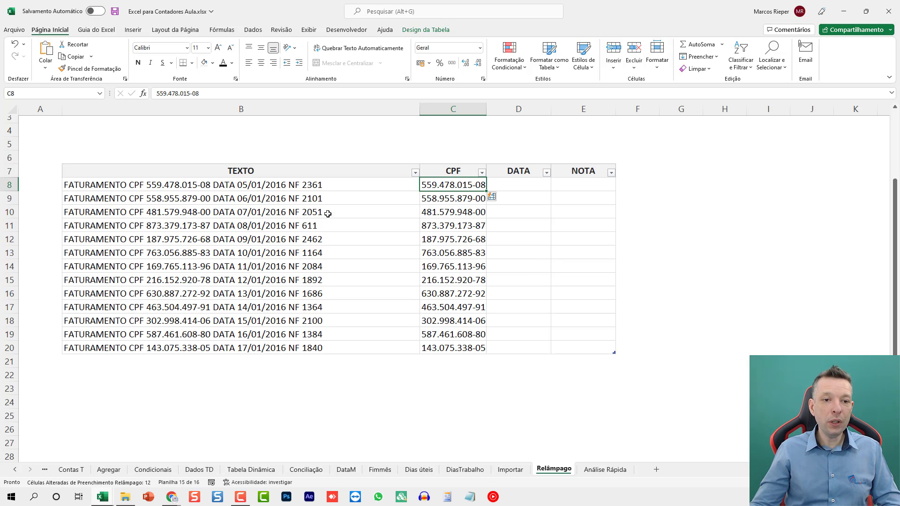
pyautogui.moveTo(486, 109); pyautogui.dragTo(502, 109)
pyautogui.moveTo(267, 197); pyautogui.dragTo(294, 345)
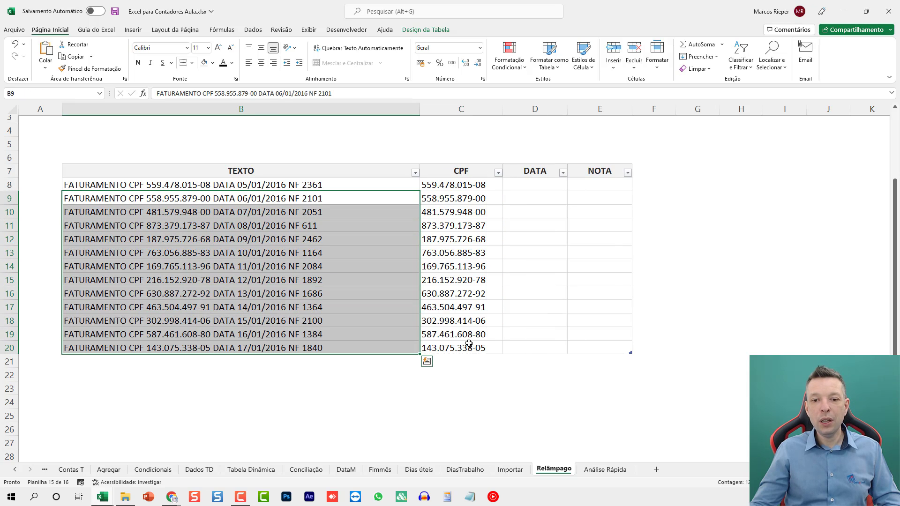
pyautogui.click(463, 186)
# Step: Enter 05/01/2016 in D8 and flash-fill the rest of the DATA column from it
pyautogui.click(527, 184)
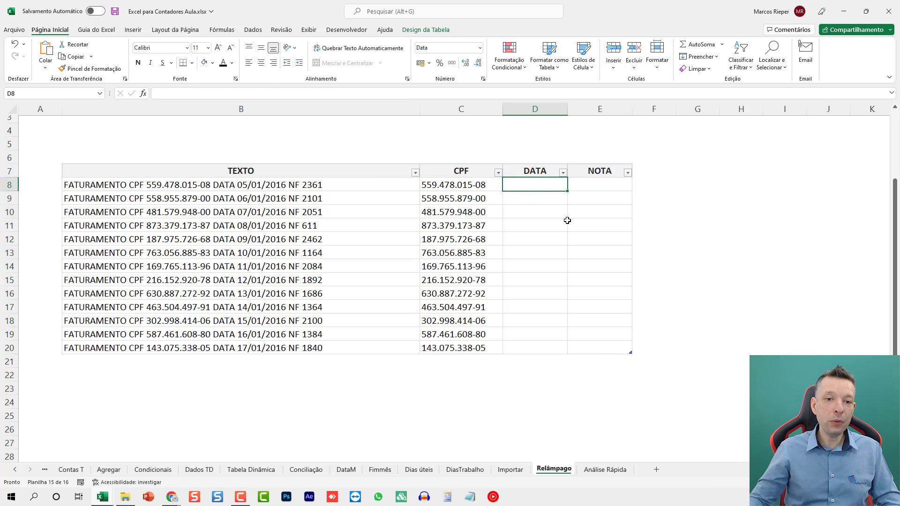
pyautogui.write('5/01/2016')
pyautogui.hotkey('ctrl', 'Return')
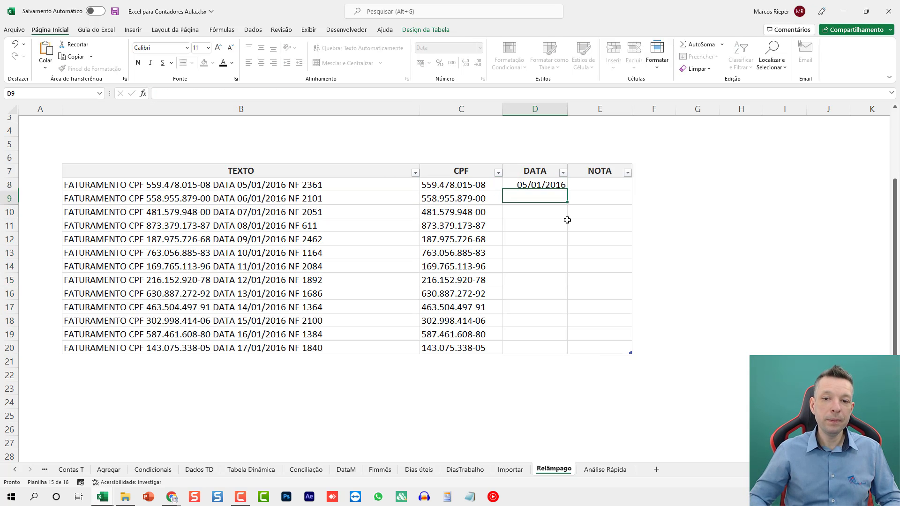
pyautogui.hotkey('ctrl', 'e')
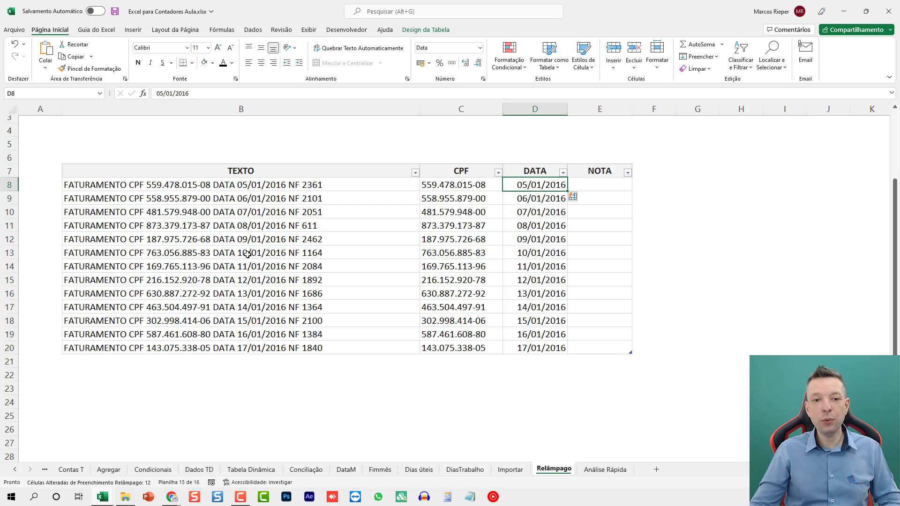
# Step: Enter 2361 in E8 and flash-fill the rest of the NOTA column from it
pyautogui.press('Right')
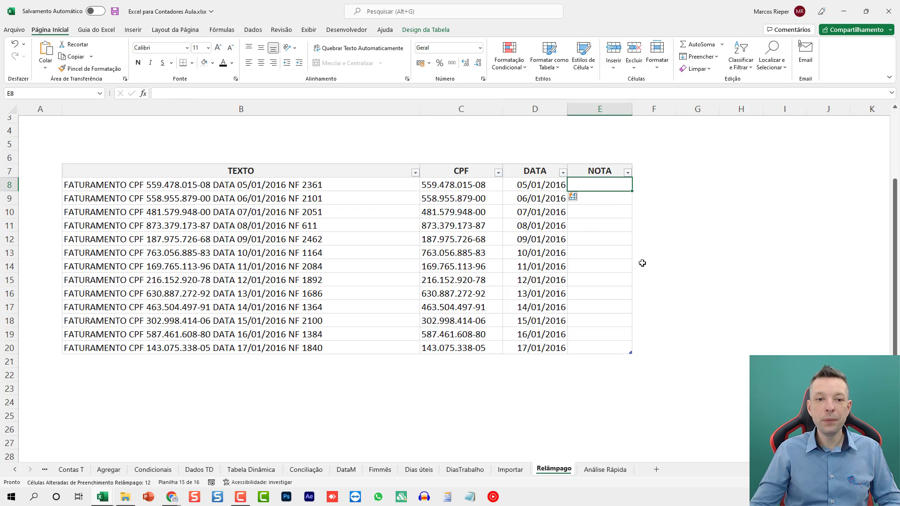
pyautogui.write('2')
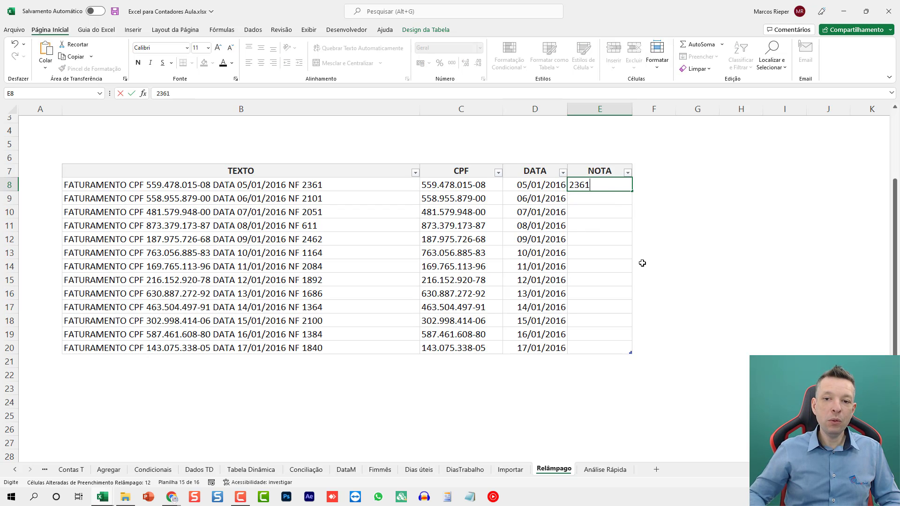
pyautogui.write('361')
pyautogui.press('Return')
pyautogui.press('Up')
pyautogui.hotkey('ctrl', 'e')
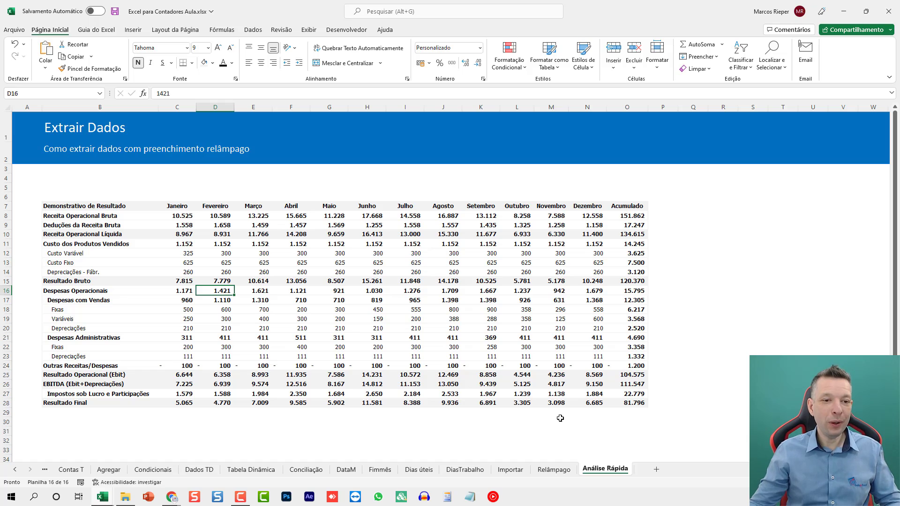
# Step: On the Análise Rápida sheet, review the Quick Analysis chart, total, table and sparkline options for the Receita Operacional Bruta values C8:N8
pyautogui.click(185, 215)
pyautogui.scroll(3, 175, 239)
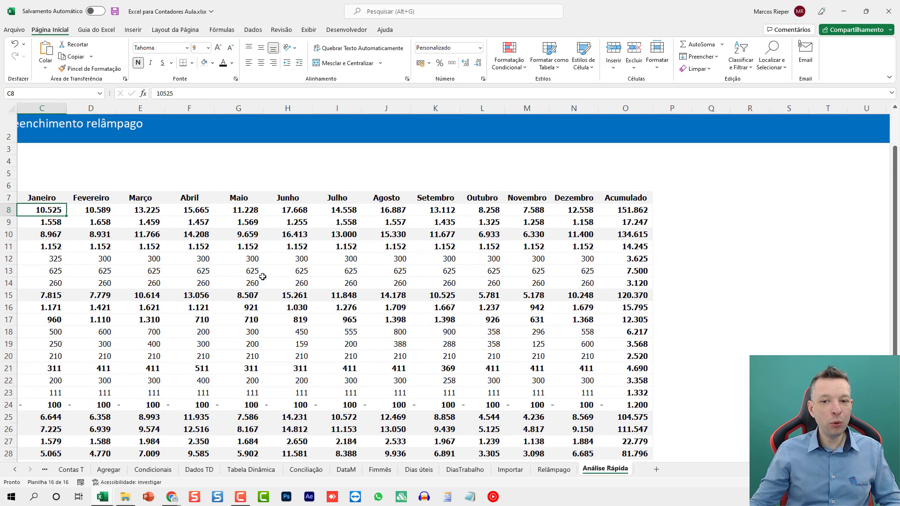
pyautogui.press('Home')
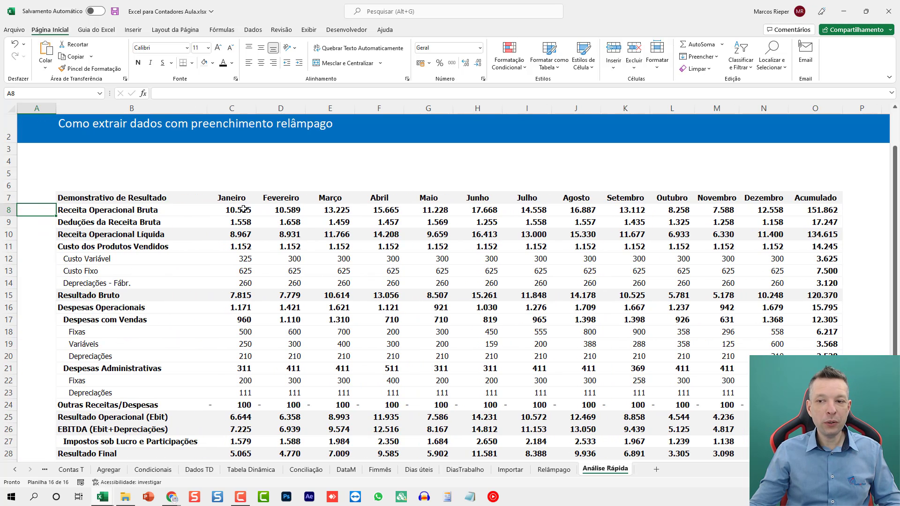
pyautogui.moveTo(234, 211); pyautogui.dragTo(773, 212)
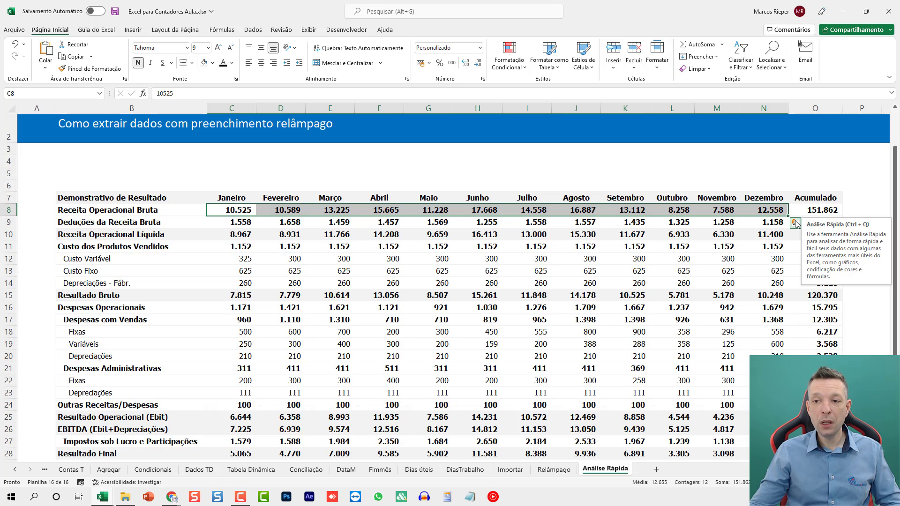
pyautogui.click(796, 223)
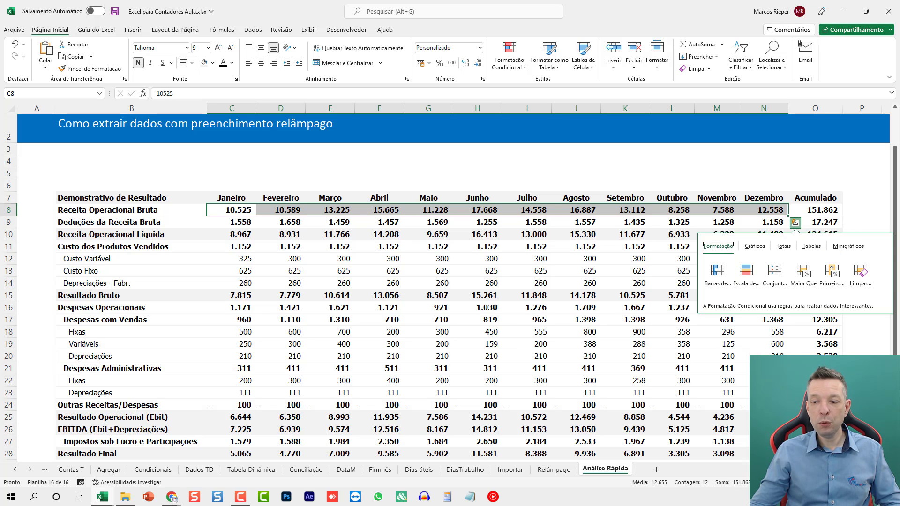
pyautogui.hscroll(4, 511, 239)
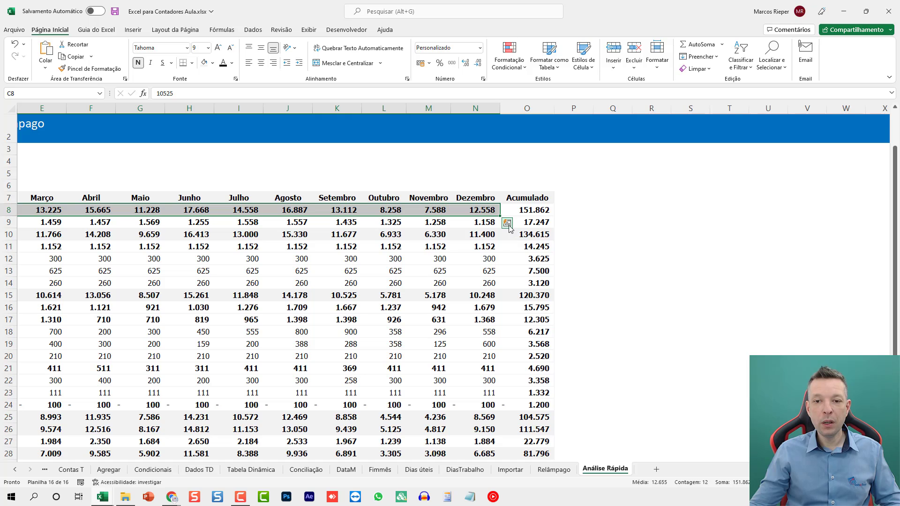
pyautogui.click(508, 224)
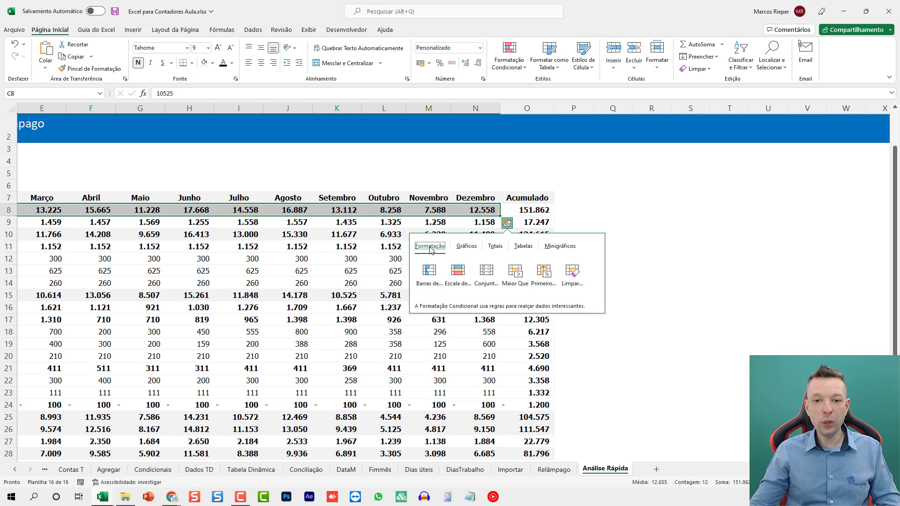
pyautogui.click(466, 250)
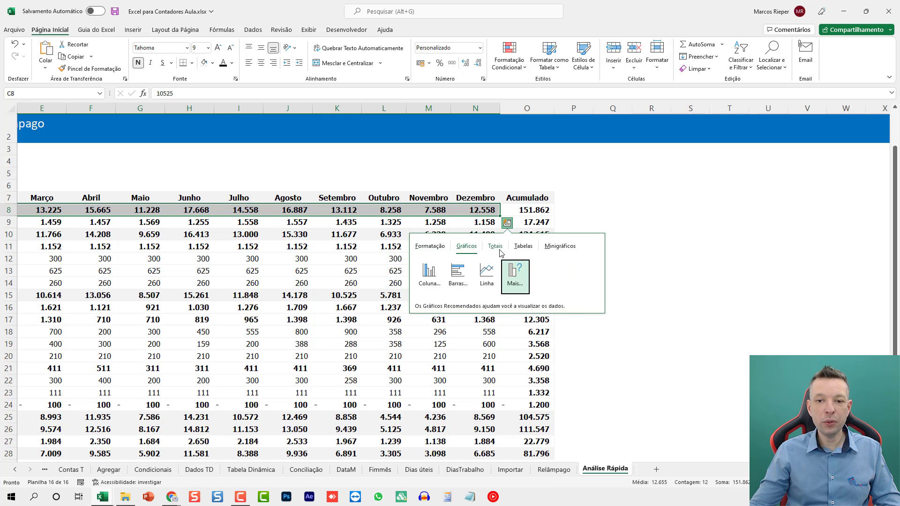
pyautogui.click(497, 249)
pyautogui.click(524, 246)
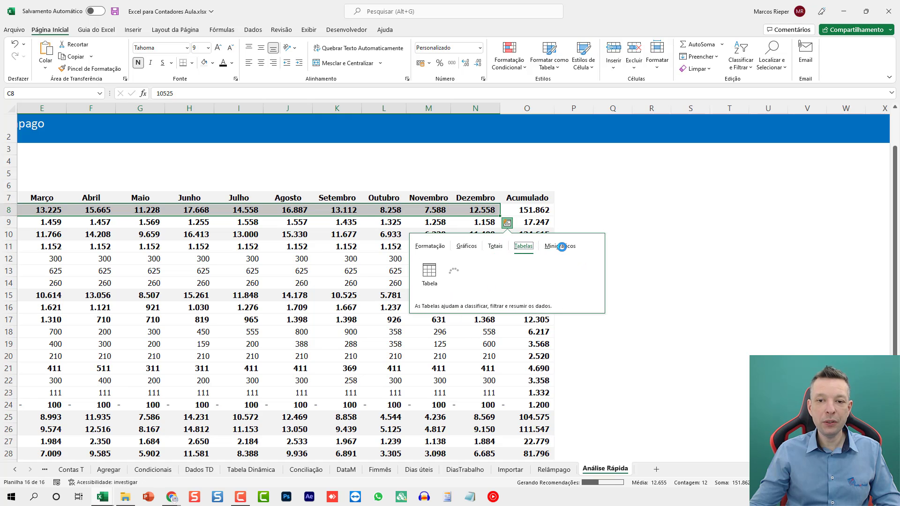
pyautogui.click(561, 247)
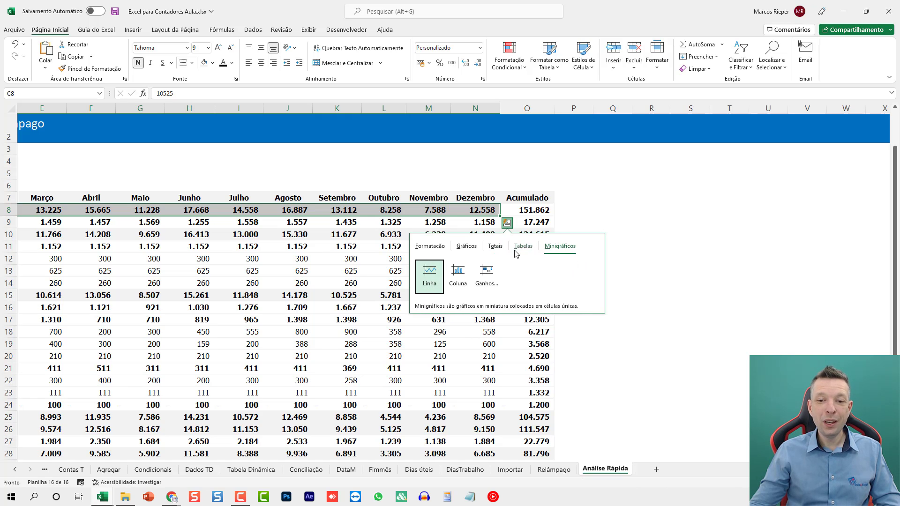
# Step: Apply a colour scale to the monthly Receita Operacional Bruta values in C8:N8 with Quick Analysis
pyautogui.click(438, 249)
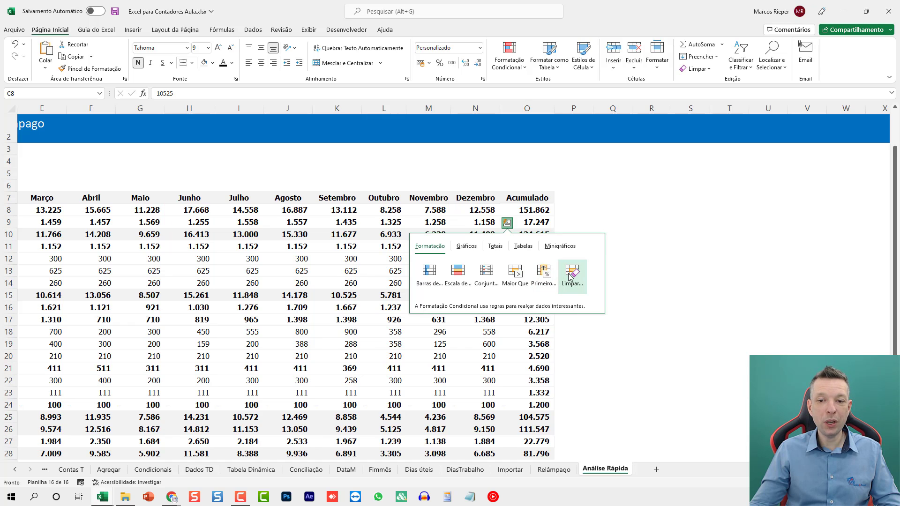
pyautogui.click(458, 273)
pyautogui.click(469, 261)
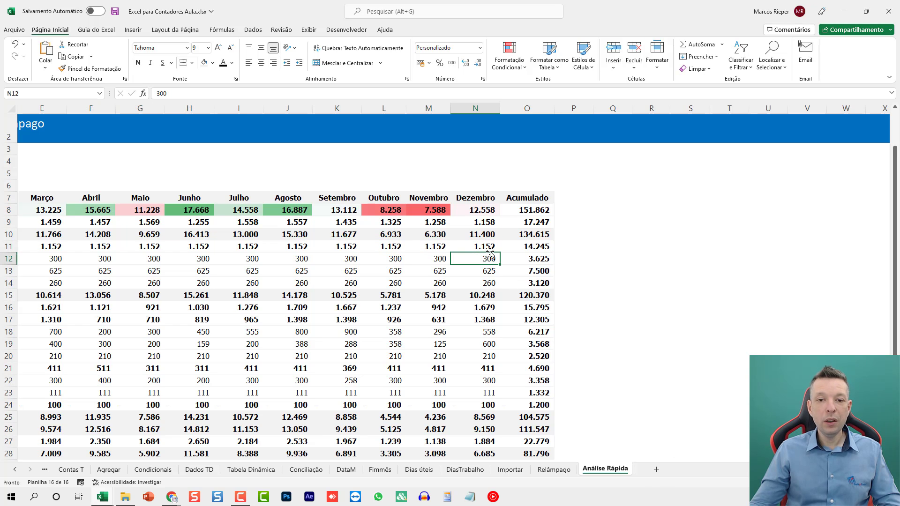
pyautogui.press('Home')
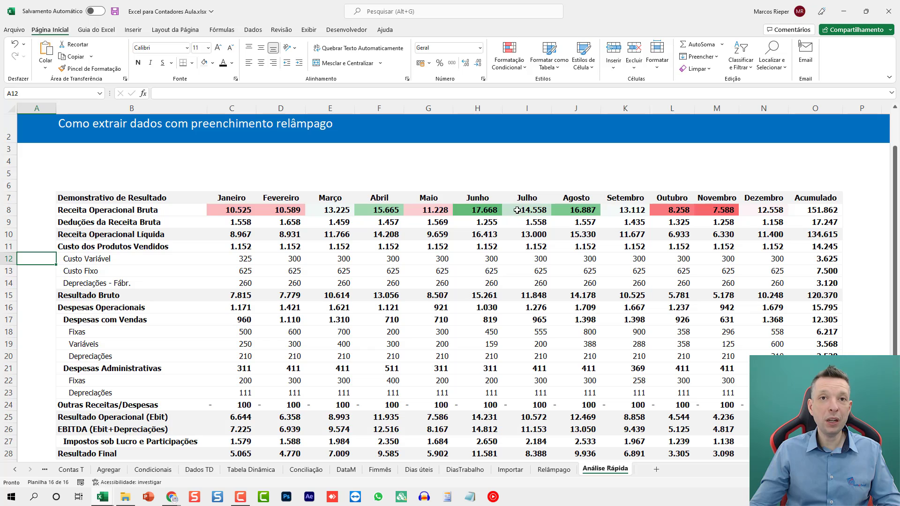
# Step: Clear the conditional formatting from the monthly Receita Operacional Bruta values in C8:N8
pyautogui.moveTo(236, 212); pyautogui.dragTo(751, 208)
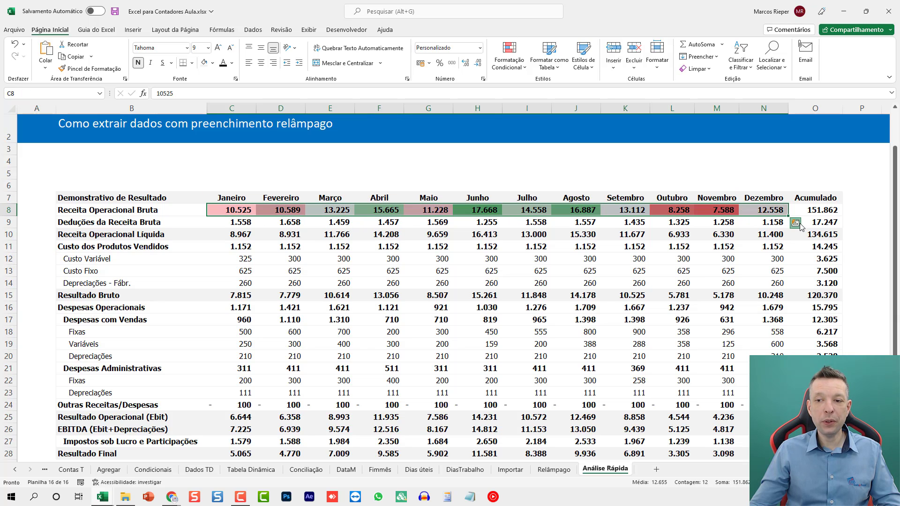
pyautogui.click(800, 225)
pyautogui.click(858, 271)
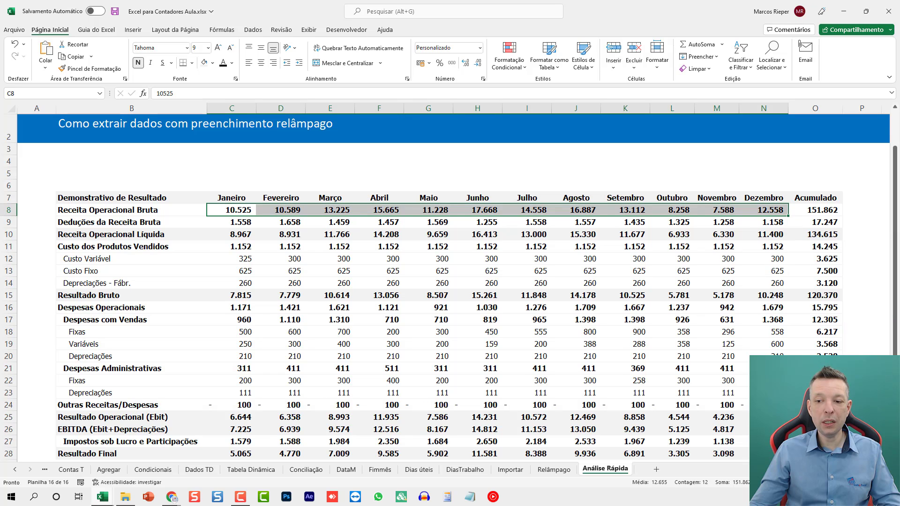
# Step: Insert a blank row at row 9, between Receita Operacional Bruta and Deduções da Receita Bruta
pyautogui.hscroll(4, 450, 282)
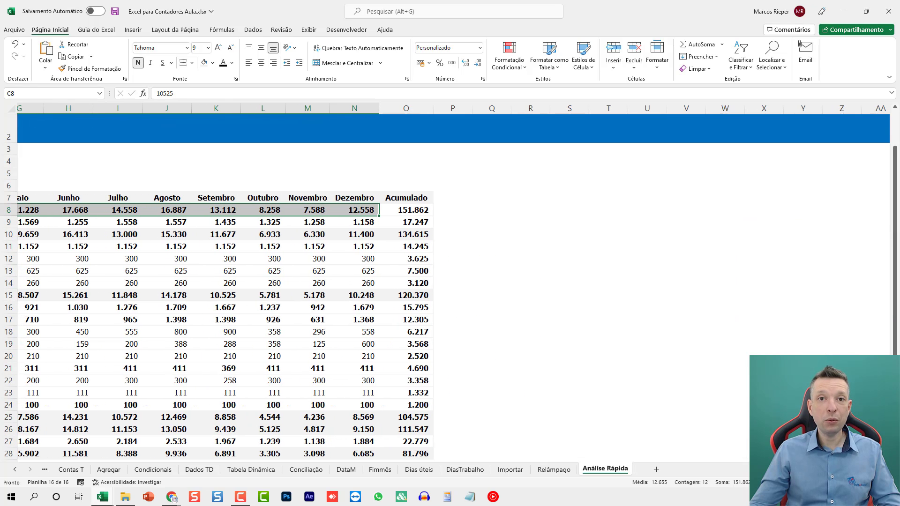
pyautogui.click(178, 222)
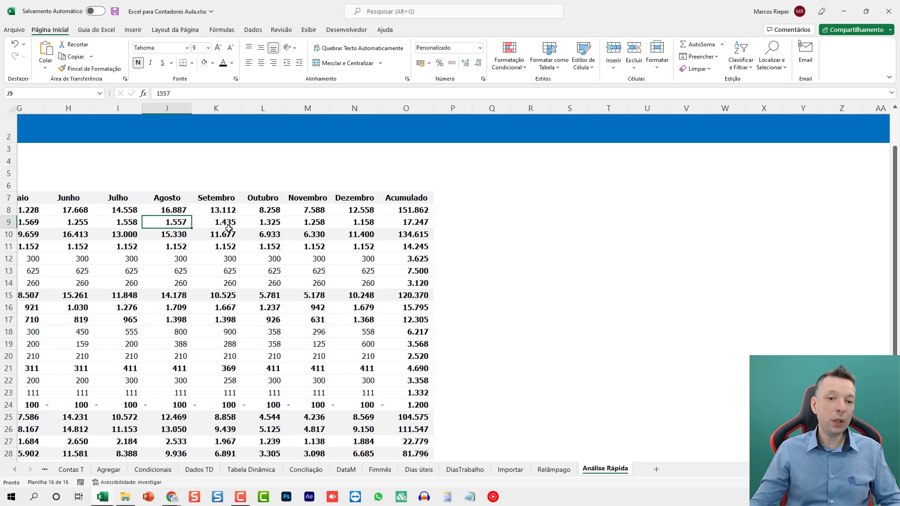
pyautogui.hotkey('shift', 'space')
pyautogui.hotkey('ctrl', '+')
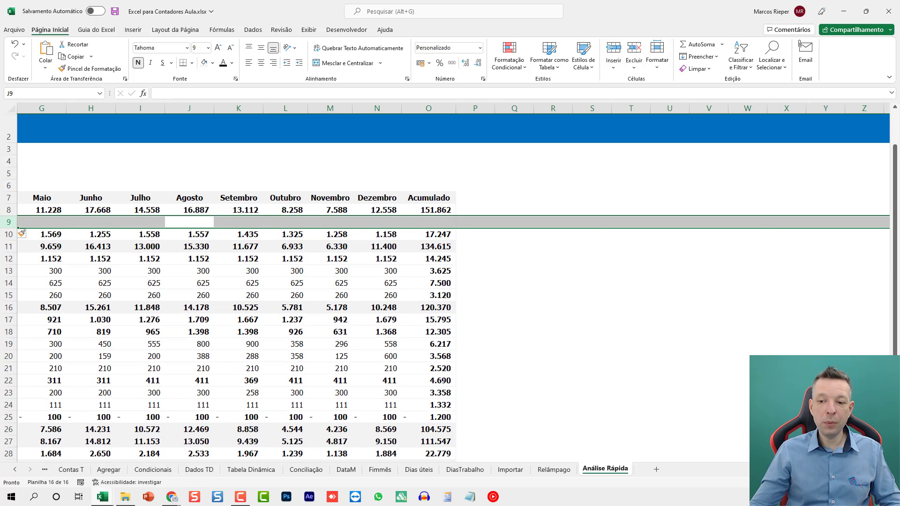
# Step: Add % Total figures in row 9 for the monthly Receita Operacional Bruta values C8:N8 with Quick Analysis
pyautogui.hscroll(-4, 450, 281)
pyautogui.moveTo(241, 211); pyautogui.dragTo(779, 212)
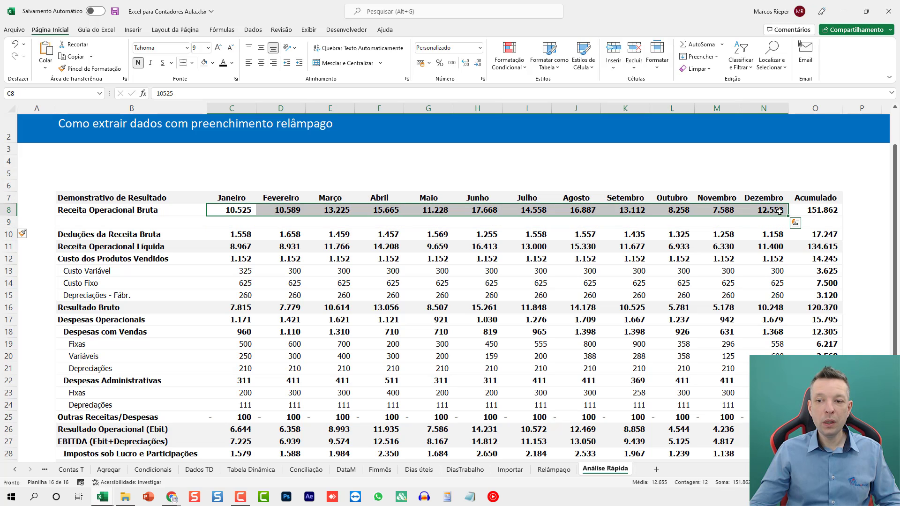
pyautogui.click(796, 224)
pyautogui.click(783, 249)
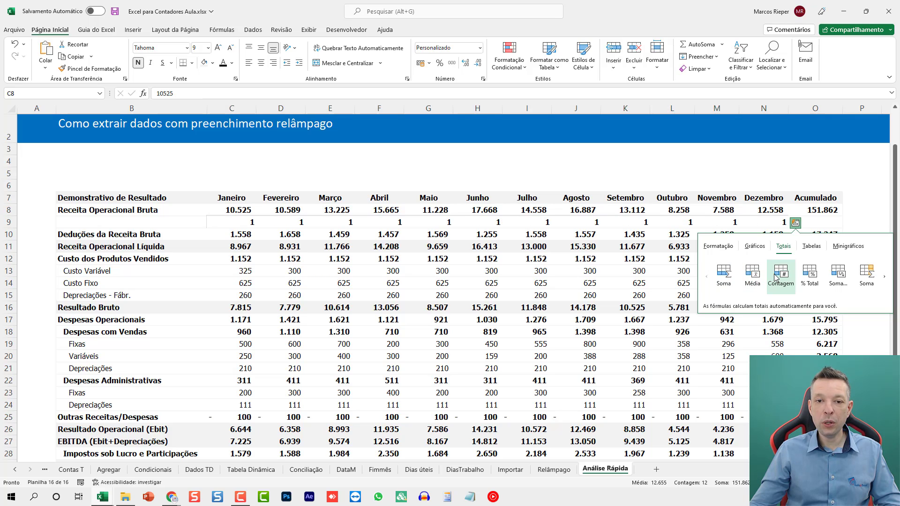
pyautogui.click(812, 278)
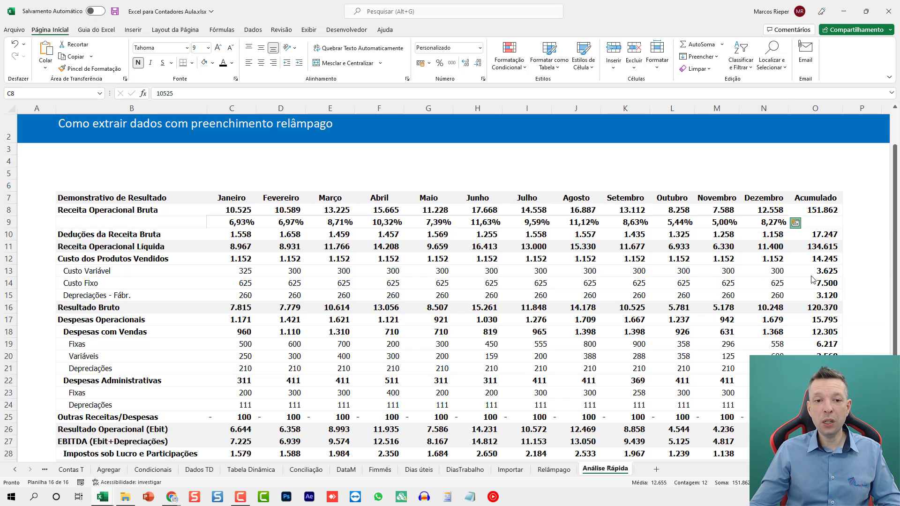
# Step: Examine the sum of the percentages in C9:N9 and the formula behind February's percentage in D9
pyautogui.moveTo(230, 222); pyautogui.dragTo(762, 222)
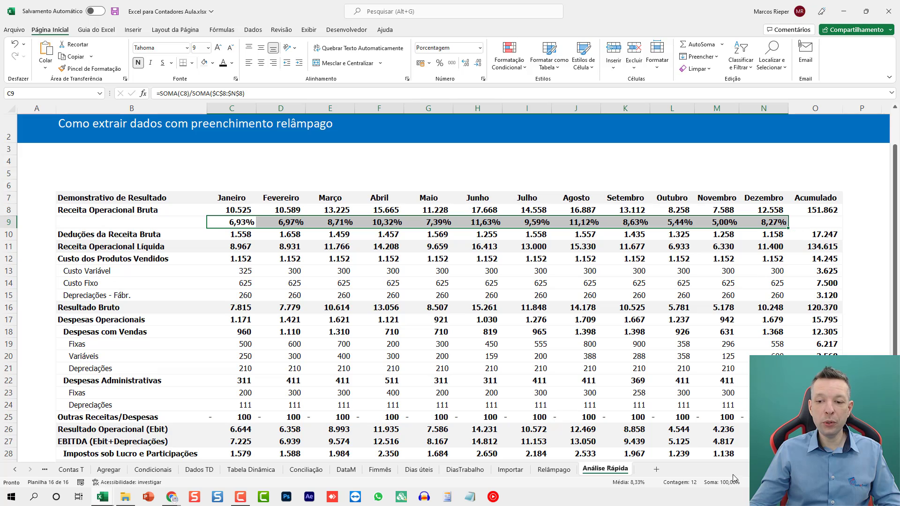
pyautogui.doubleClick(291, 222)
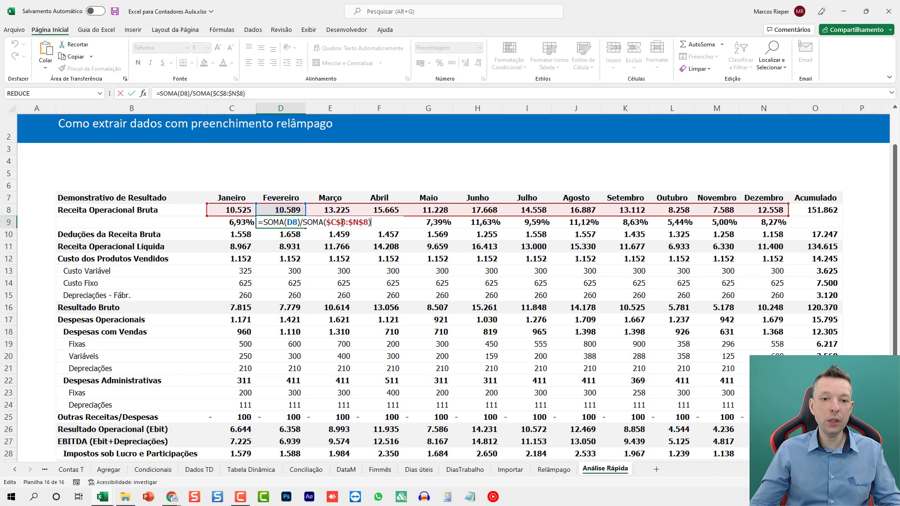
pyautogui.click(345, 222)
pyautogui.doubleClick(344, 223)
pyautogui.press('Escape')
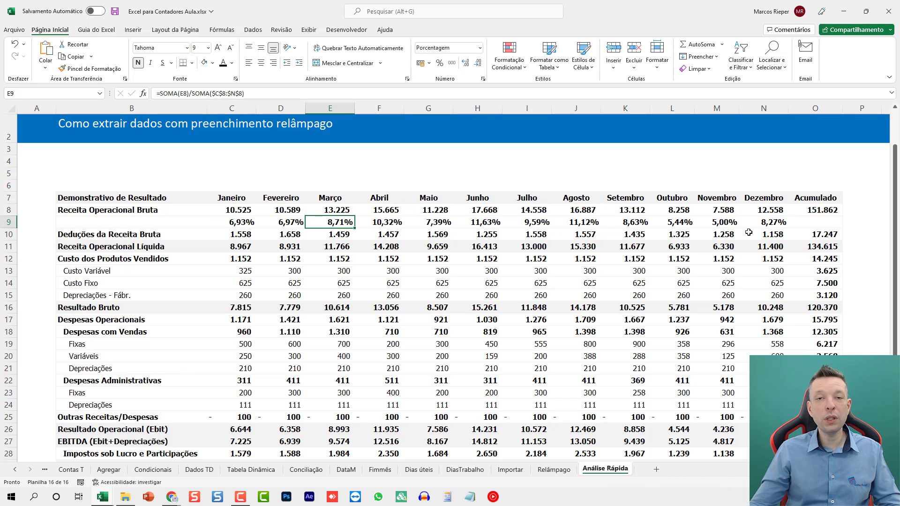
# Step: Delete the entire percentage row 9 beneath Receita Operacional Bruta
pyautogui.moveTo(771, 224); pyautogui.dragTo(243, 224)
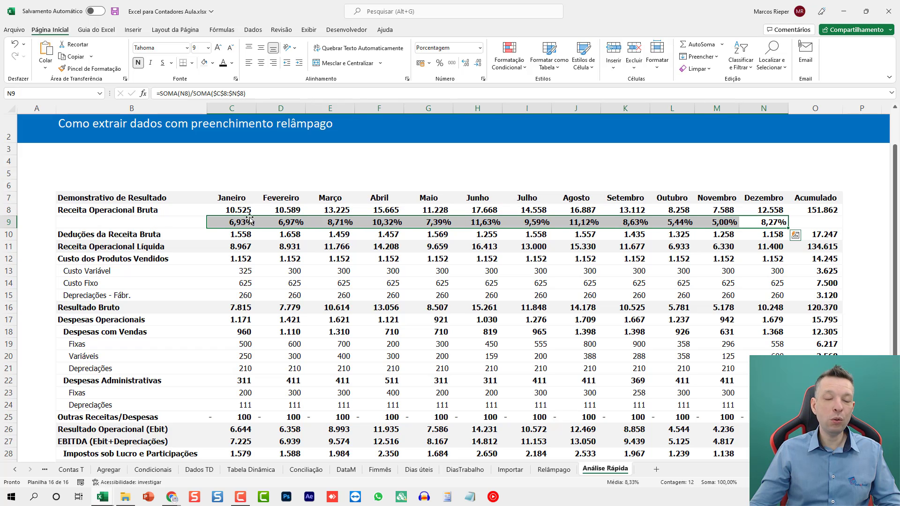
pyautogui.hotkey('shift', 'space')
pyautogui.hotkey('ctrl', '-')
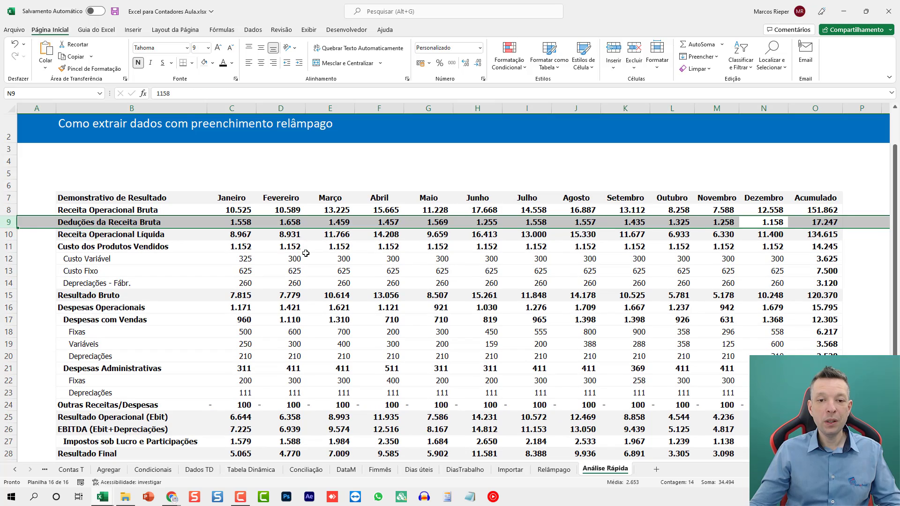
# Step: Insert a column chart of monthly Receita Operacional Bruta from B7:N8 with Quick Analysis
pyautogui.click(308, 253)
pyautogui.click(236, 210)
pyautogui.moveTo(235, 210); pyautogui.dragTo(152, 202)
pyautogui.click(796, 224)
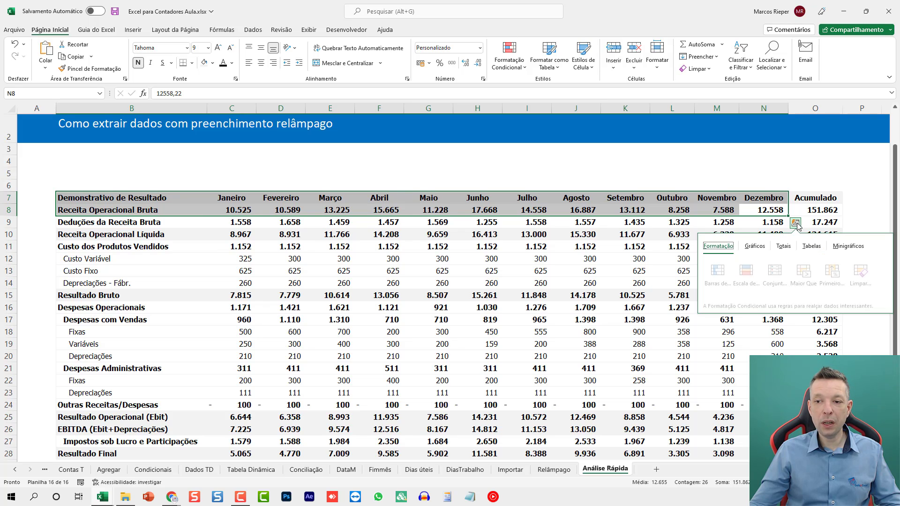
pyautogui.click(848, 247)
pyautogui.click(812, 247)
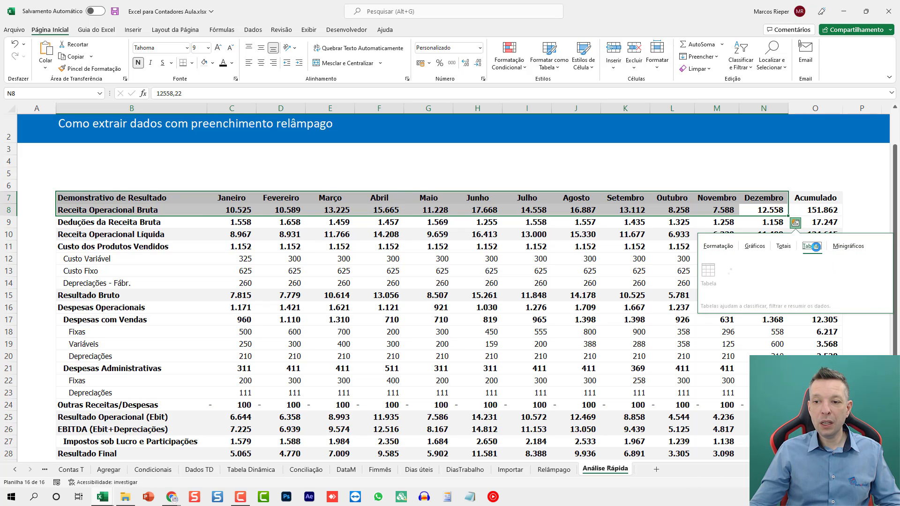
pyautogui.click(784, 247)
pyautogui.click(755, 247)
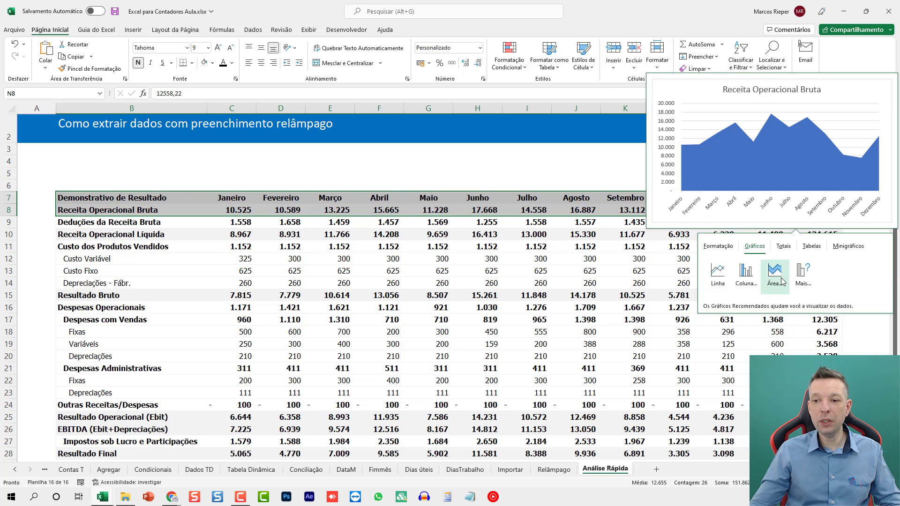
pyautogui.click(749, 277)
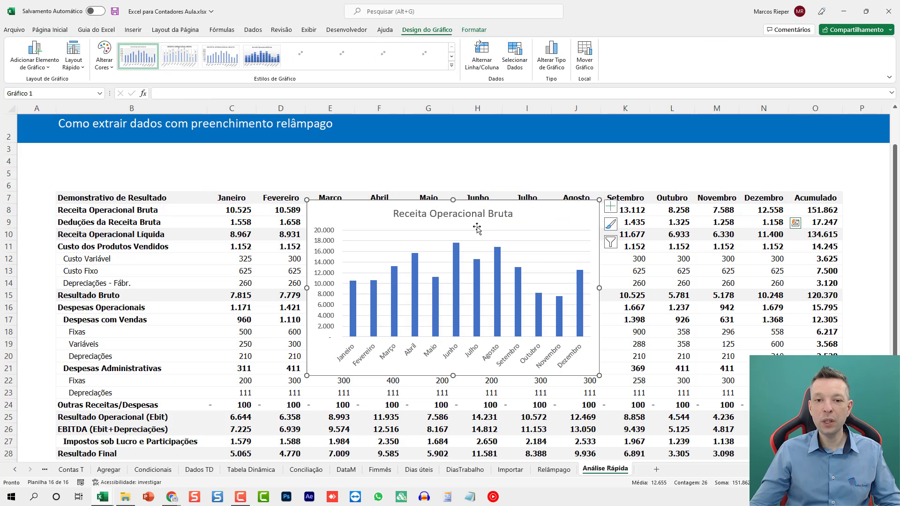
# Step: Move the Receita Operacional Bruta column chart beneath the January to June revenue values and delete it
pyautogui.moveTo(354, 214); pyautogui.dragTo(262, 231)
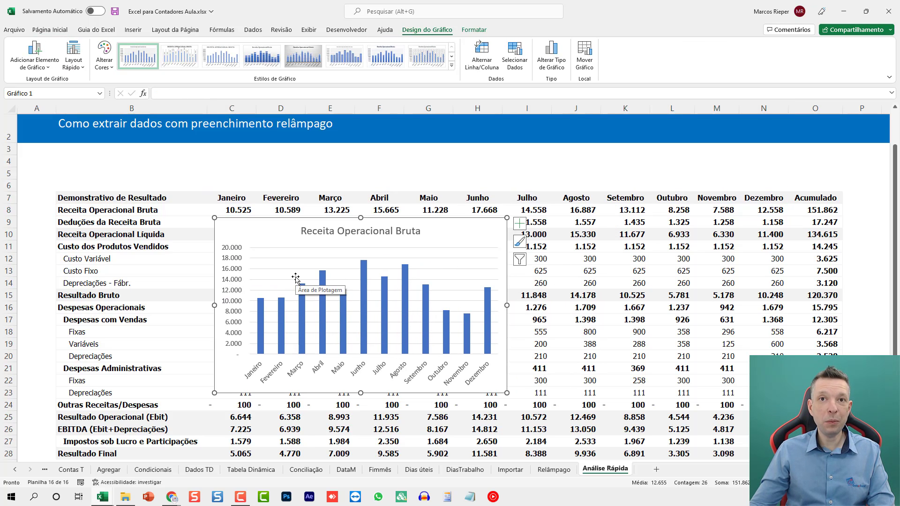
pyautogui.press('Delete')
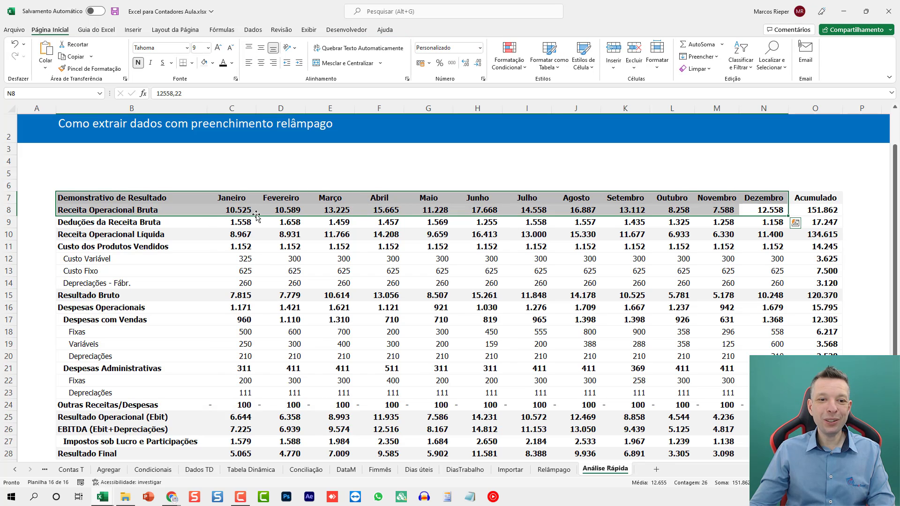
# Step: Insert a line sparkline for the monthly Receita Operacional Bruta values C8:N8 with Quick Analysis
pyautogui.moveTo(236, 211); pyautogui.dragTo(773, 209)
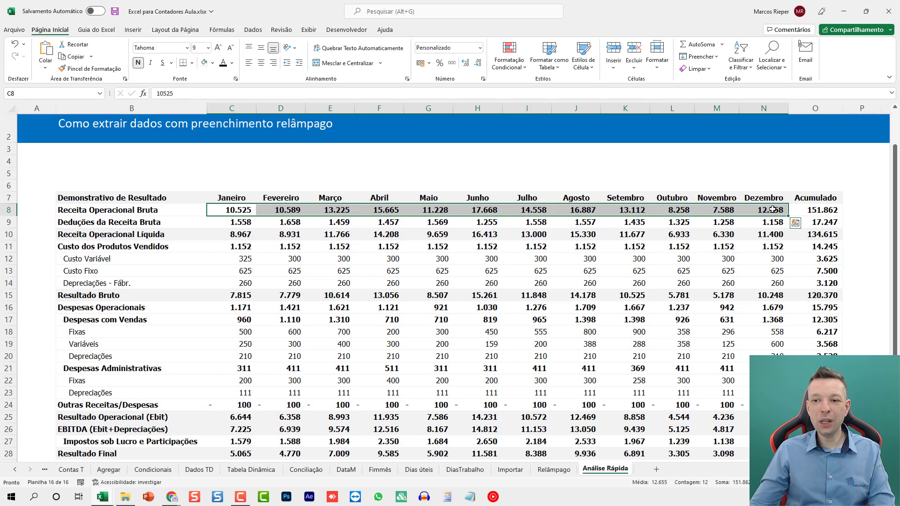
pyautogui.click(795, 224)
pyautogui.click(847, 248)
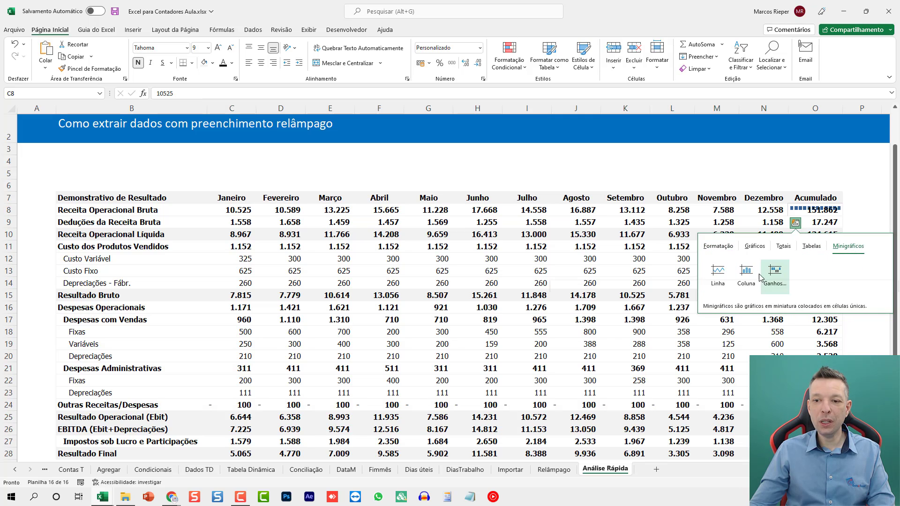
pyautogui.click(719, 275)
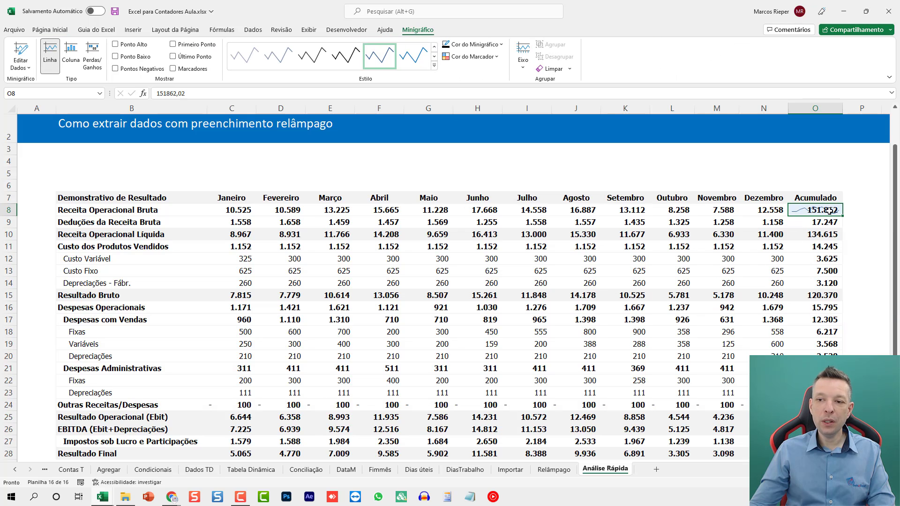
# Step: Clear the Acumulado value in O8, keeping only the line sparkline in the cell
pyautogui.press('Delete')
pyautogui.press('Down')
pyautogui.press('Down')
pyautogui.press('Down')
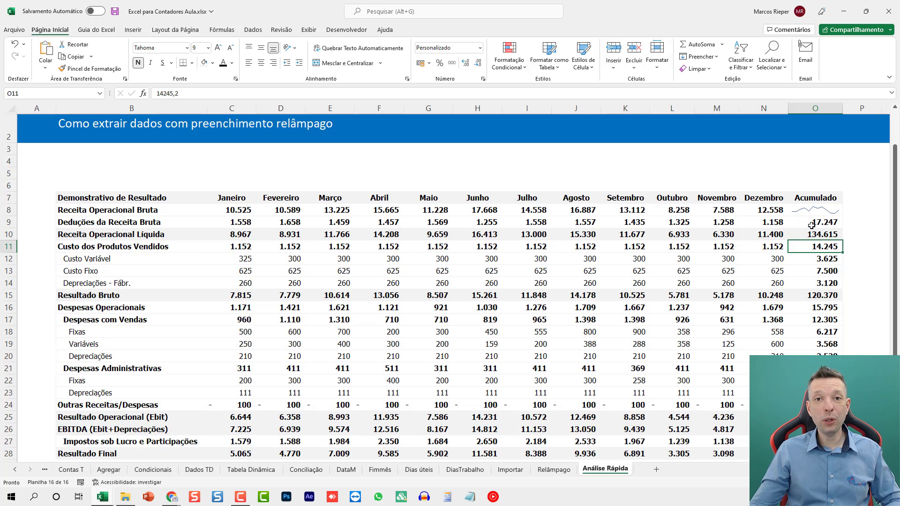
# Step: Undo the clearing of the Acumulado value in O8 and the line sparkline insertion
pyautogui.doubleClick(831, 212)
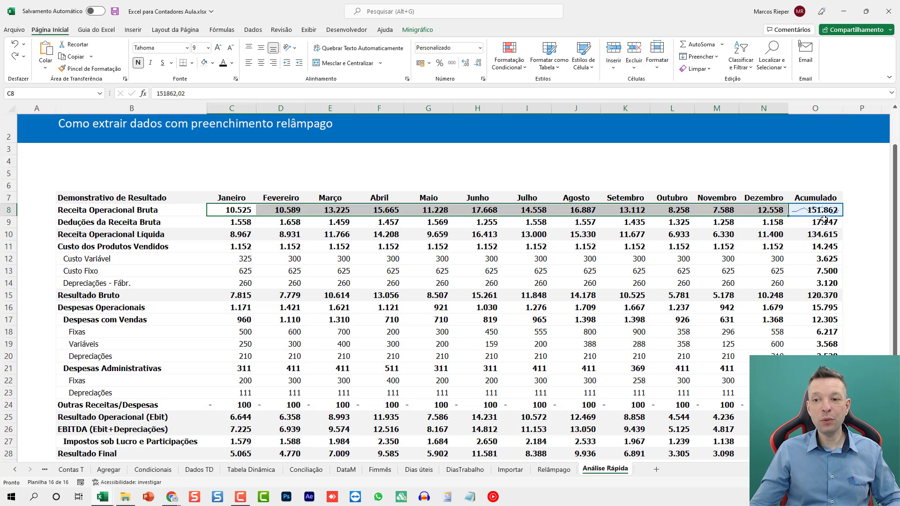
pyautogui.press('Return')
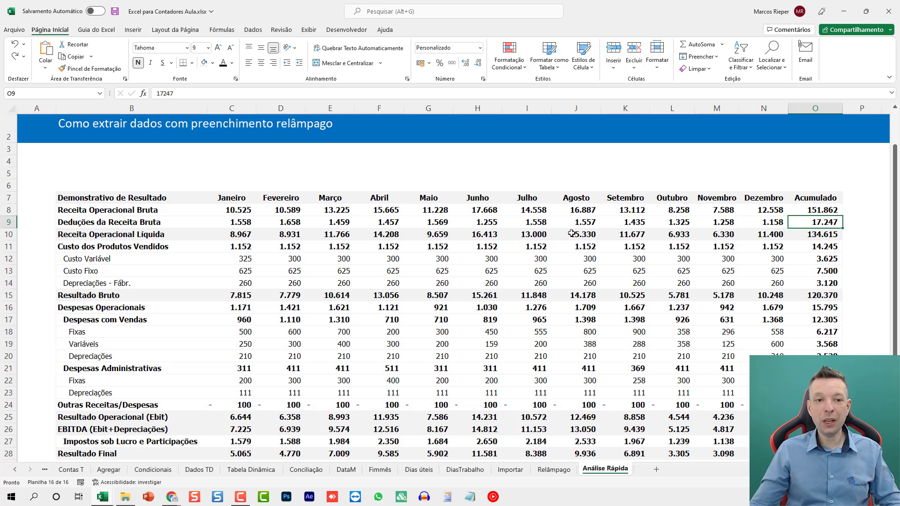
pyautogui.click(485, 223)
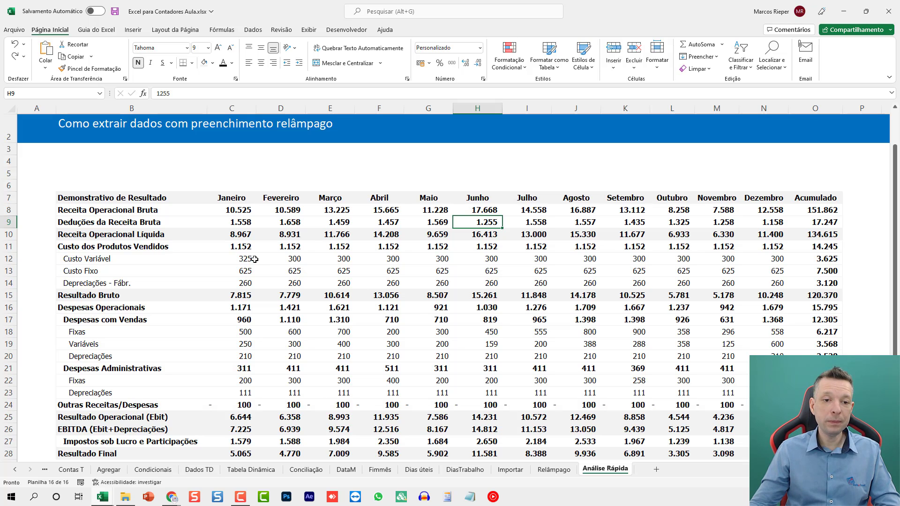
# Step: Review the Quick Analysis chart, total and table options for the monthly Custo dos Produtos Vendidos values C11:N11
pyautogui.moveTo(236, 245); pyautogui.dragTo(770, 243)
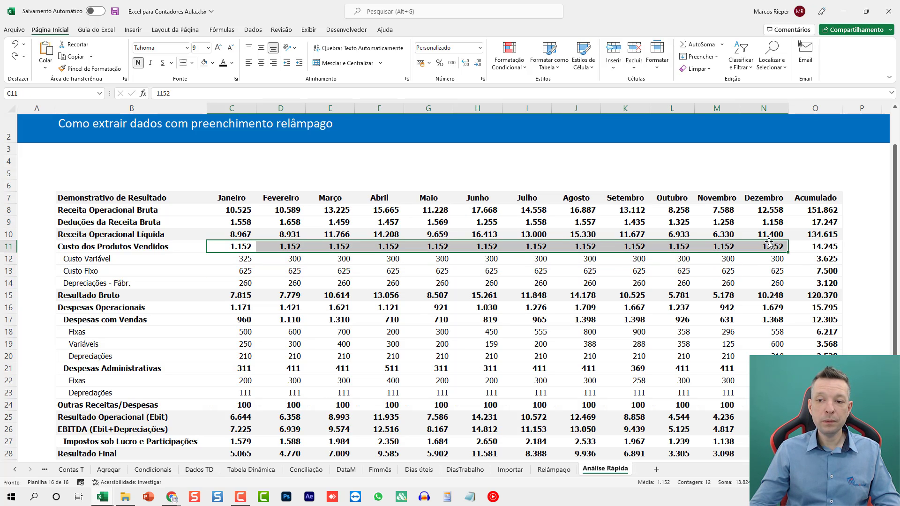
pyautogui.click(796, 260)
pyautogui.click(755, 283)
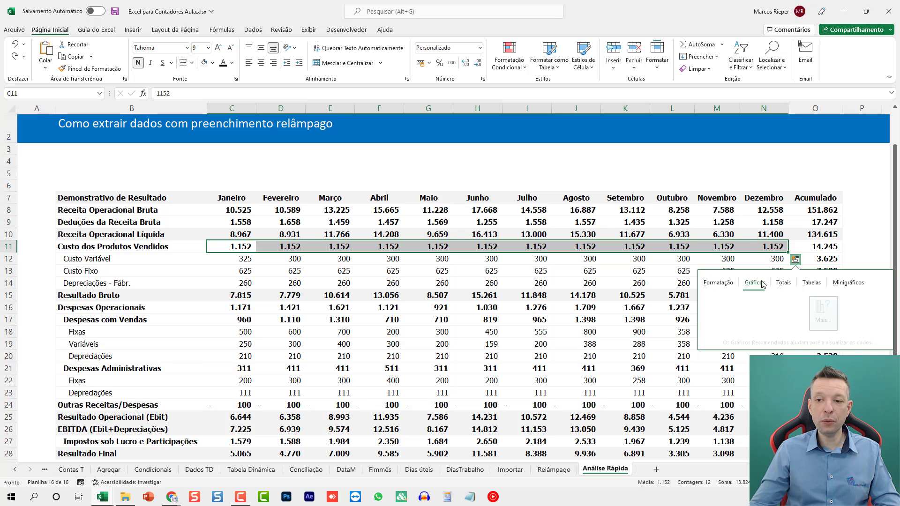
pyautogui.click(786, 283)
pyautogui.click(809, 282)
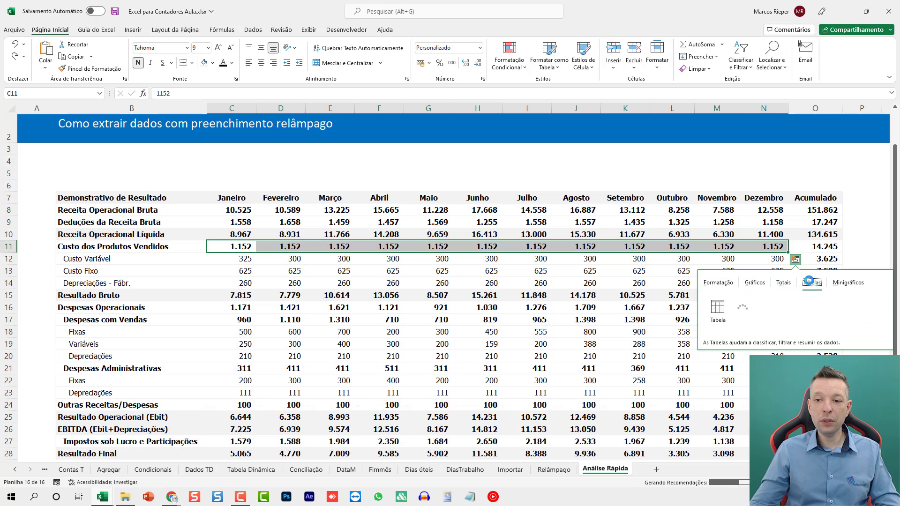
pyautogui.moveTo(743, 322)
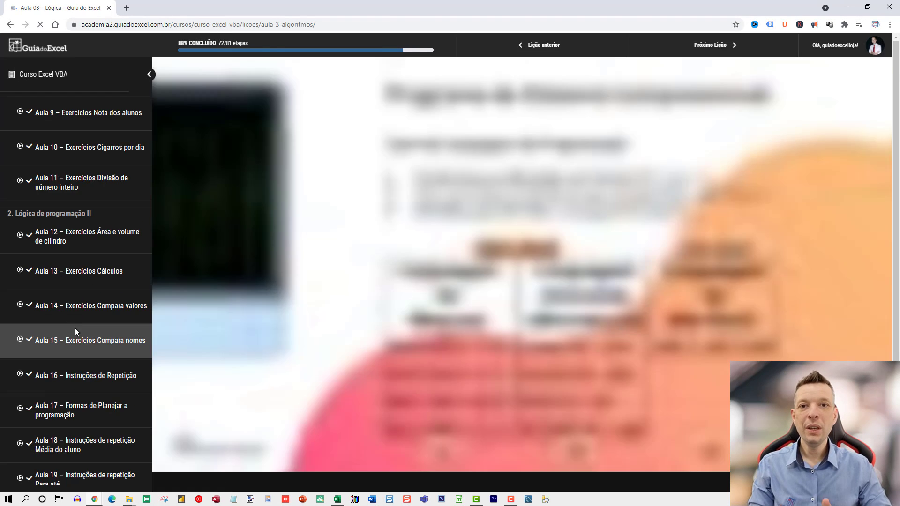
pyautogui.scroll(-8, 75, 371)
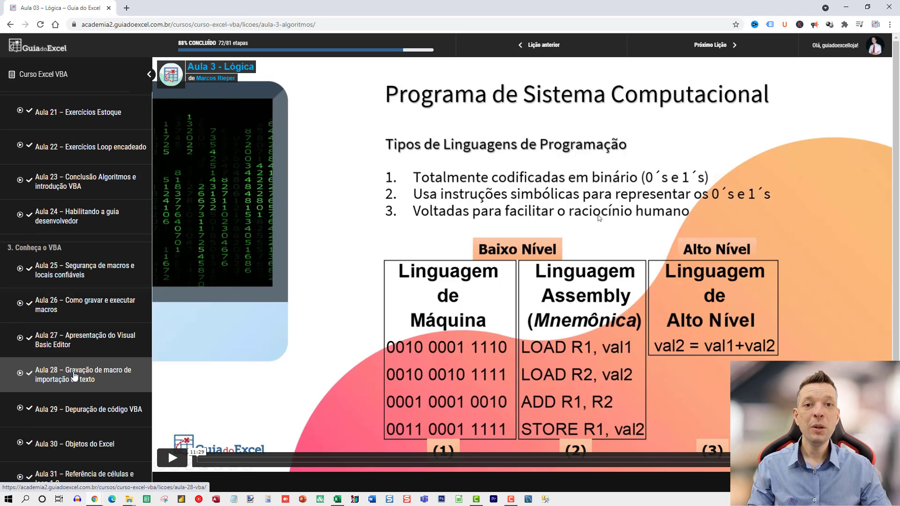
pyautogui.scroll(-9, 70, 375)
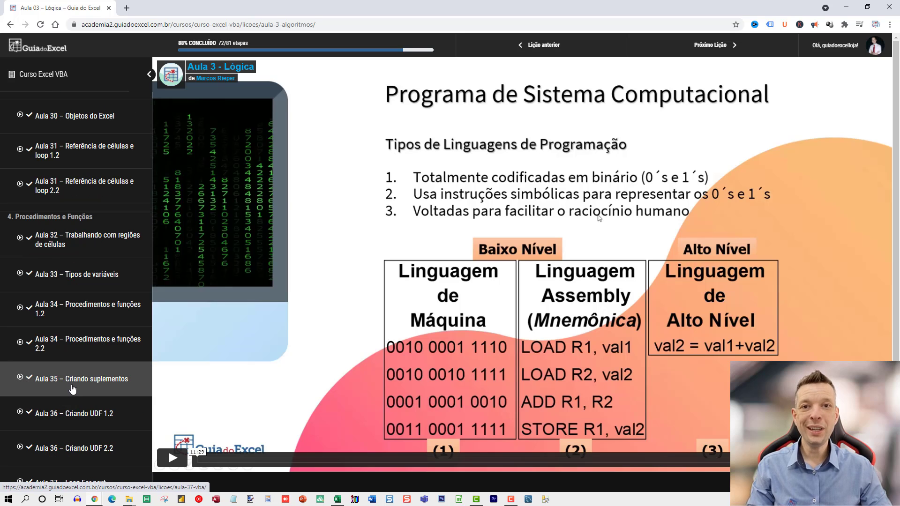